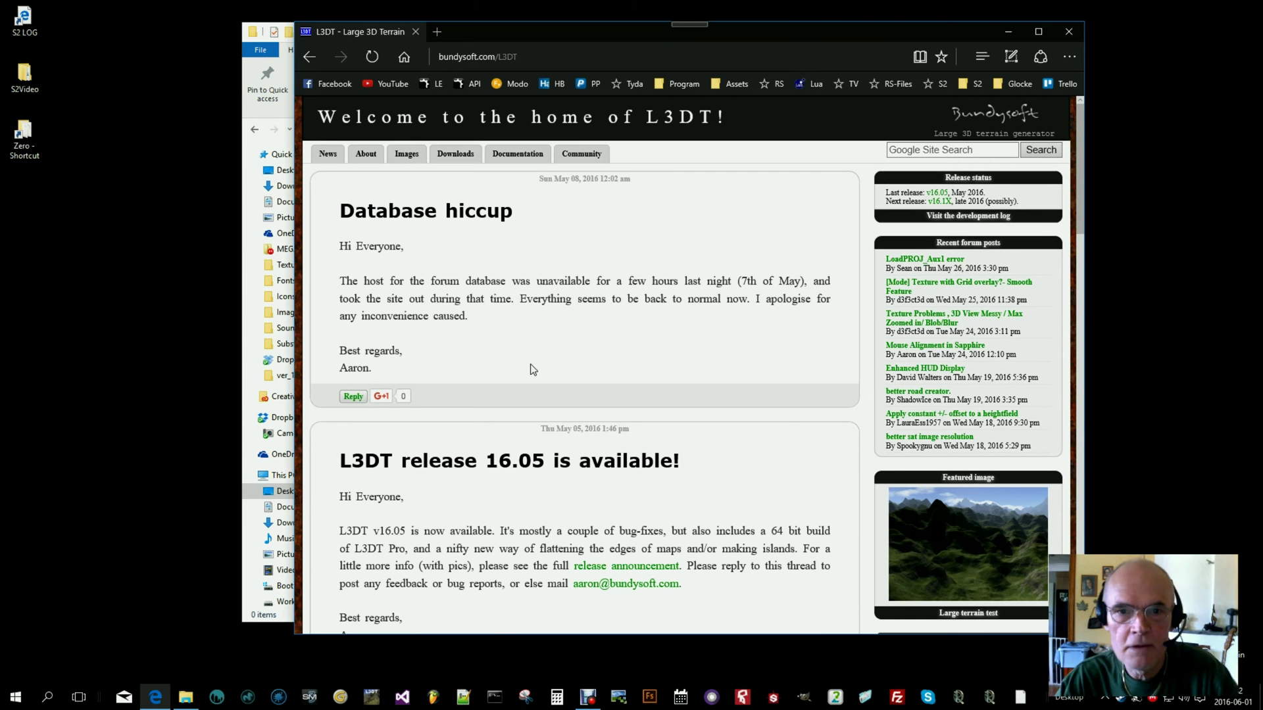
Reach the L3DT Standard v16.05 download page on bundysoft.com via Downloads, then close Edge.
click(637, 293)
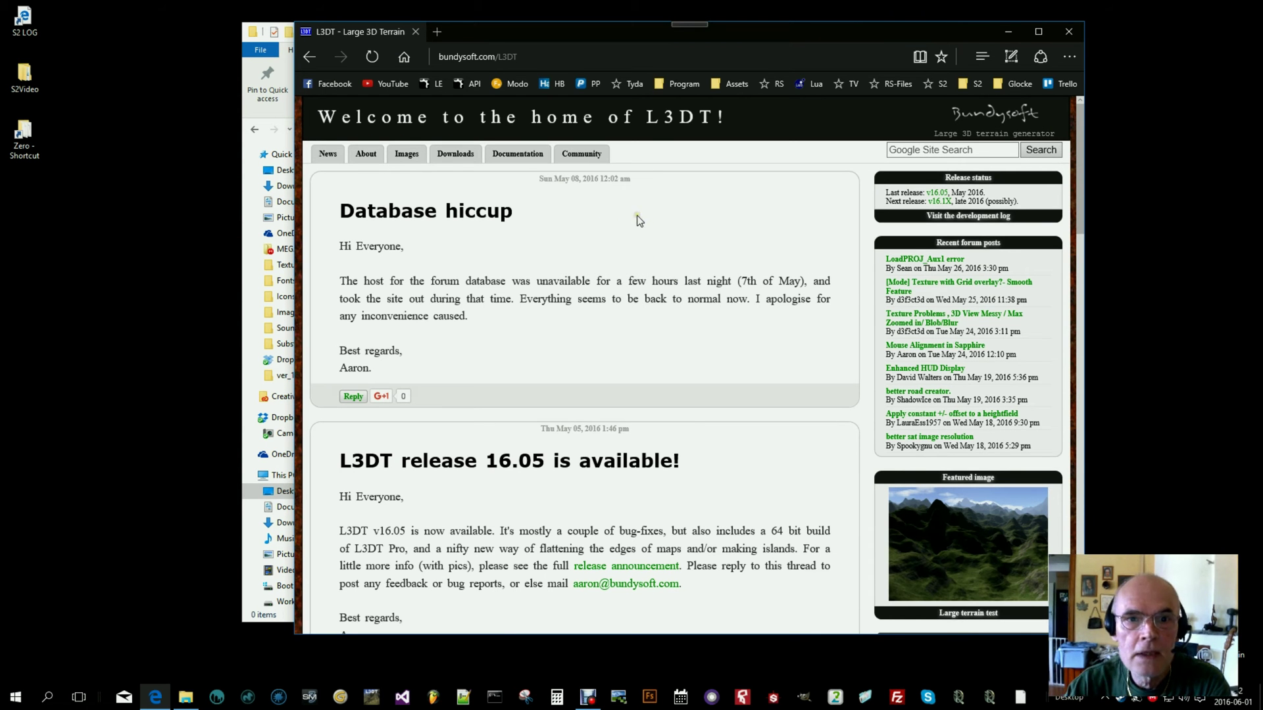
click(405, 233)
click(460, 56)
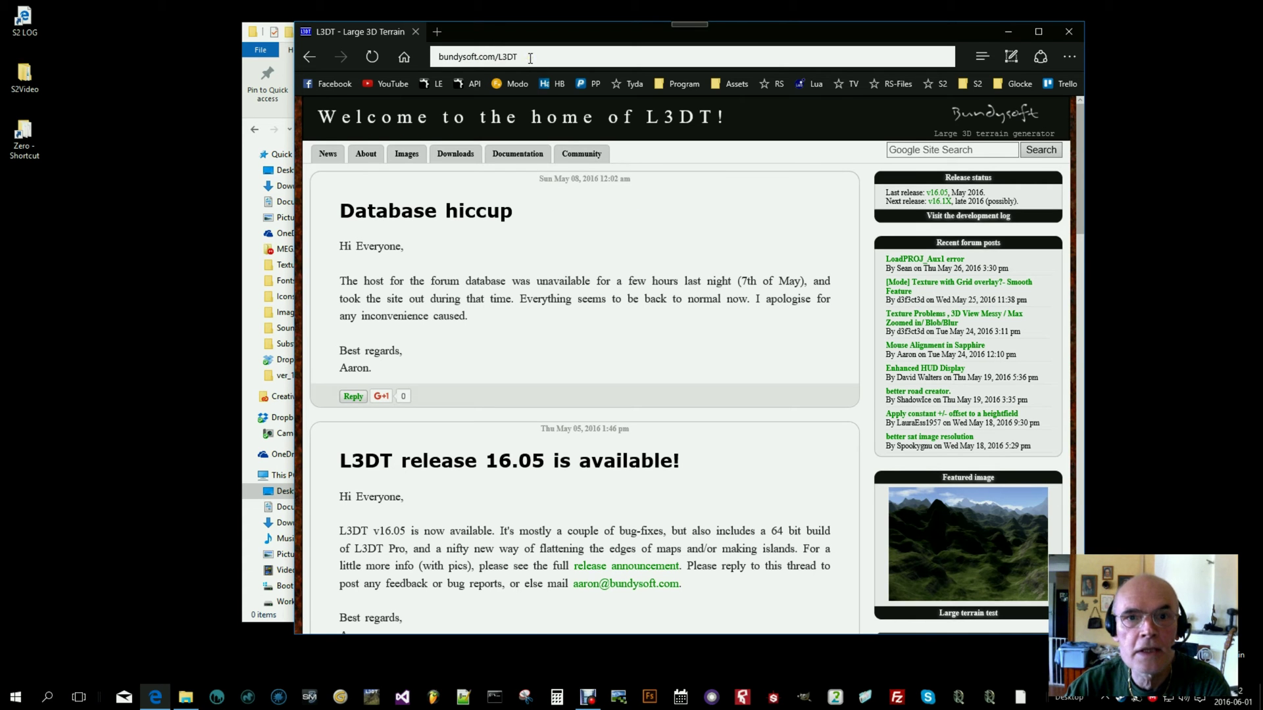
key(Escape)
click(731, 235)
mouse_move(471, 167)
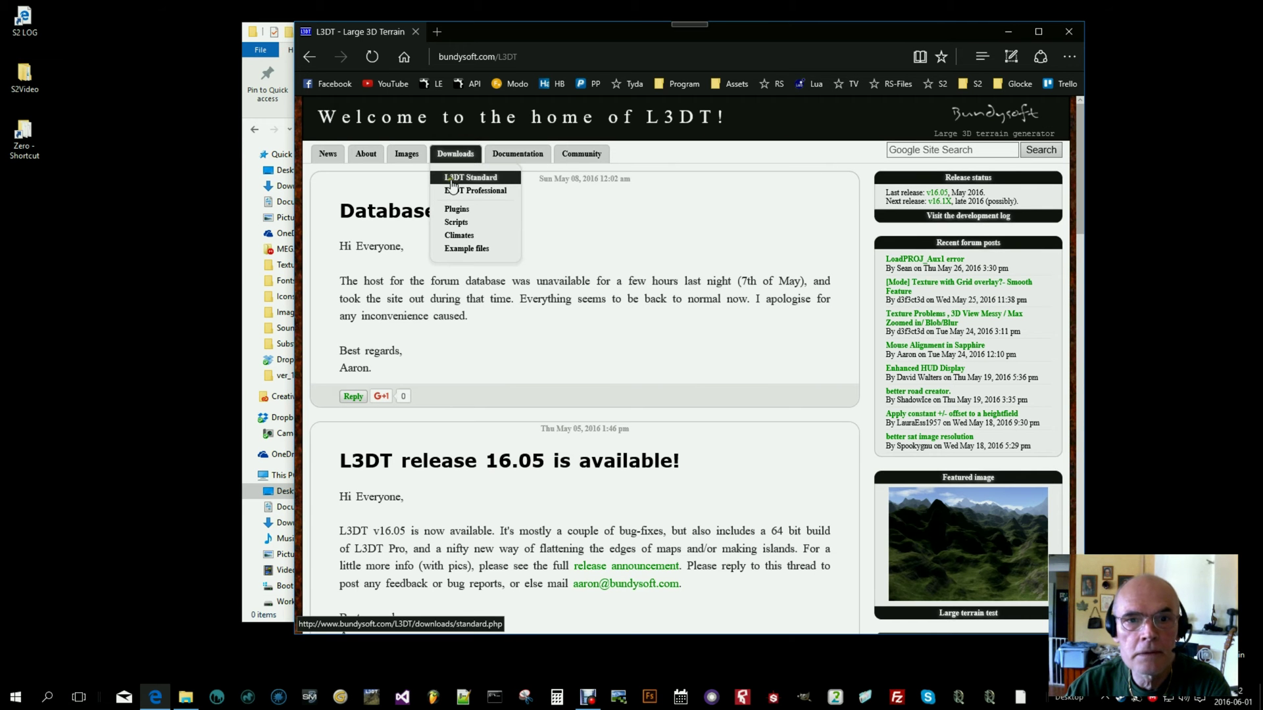
click(452, 178)
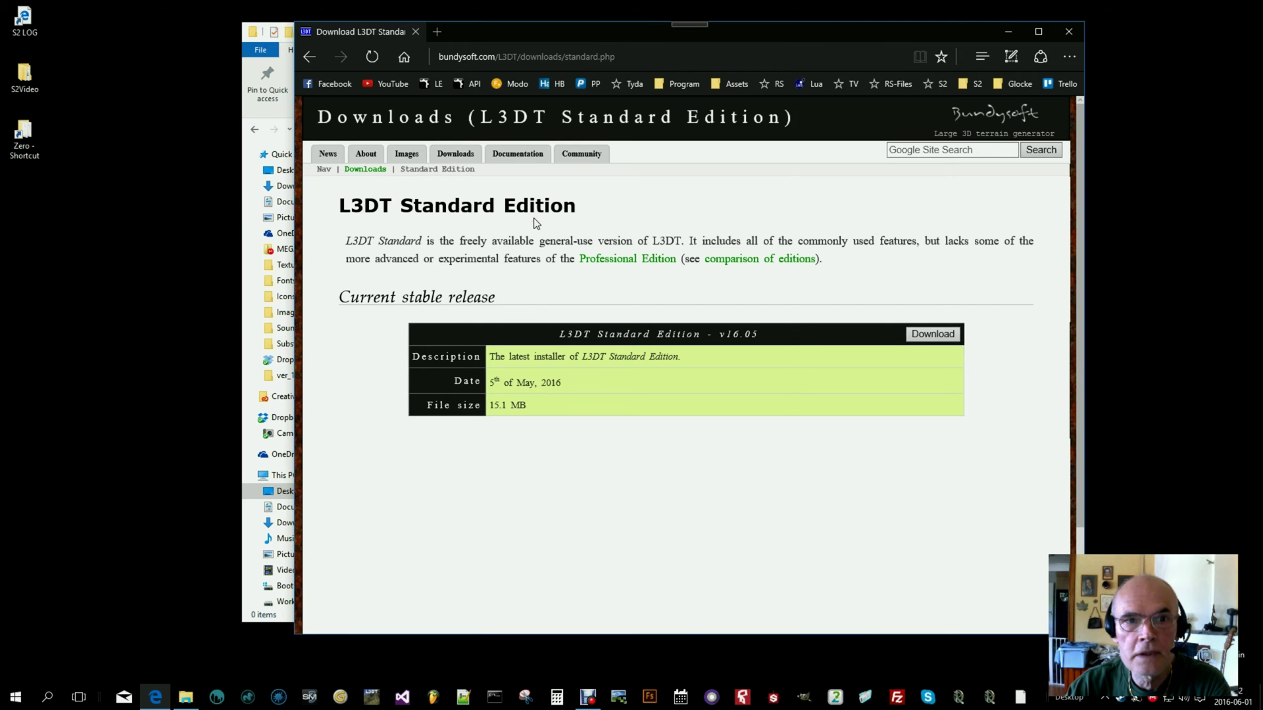
click(1067, 33)
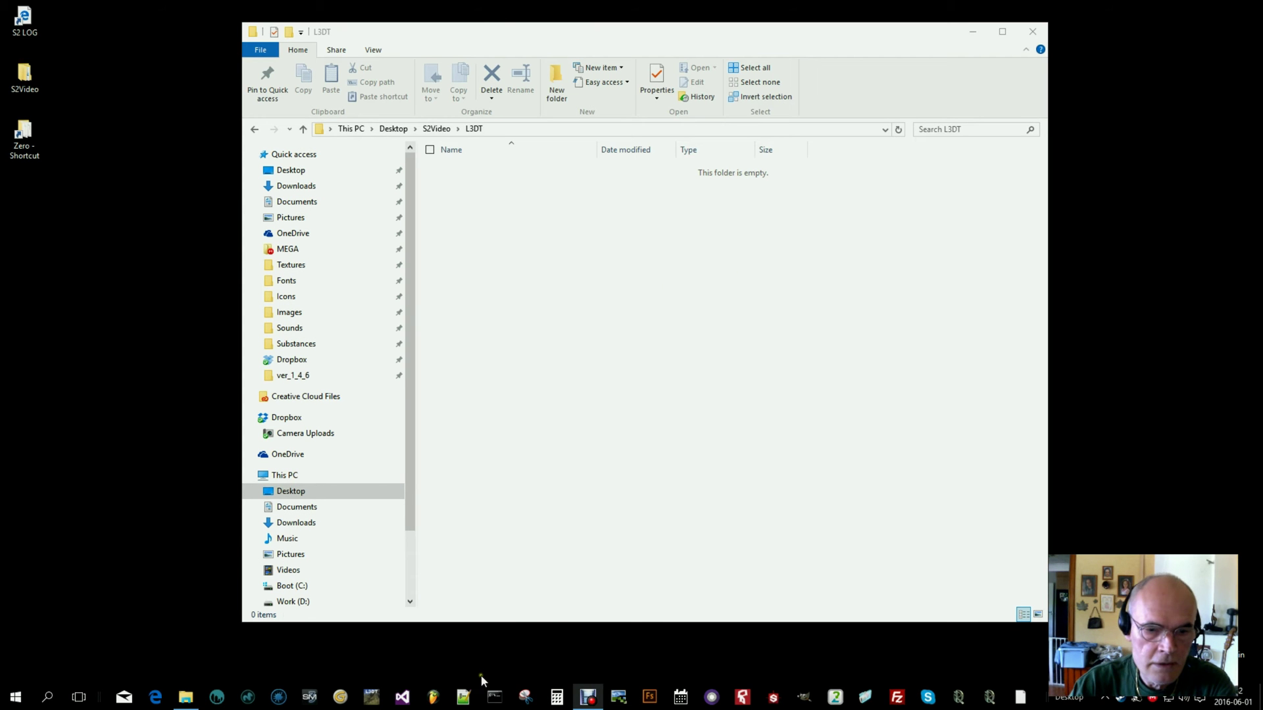
Launch L3DT from the taskbar, then move and narrow its window to reveal the Explorer folders.
click(371, 699)
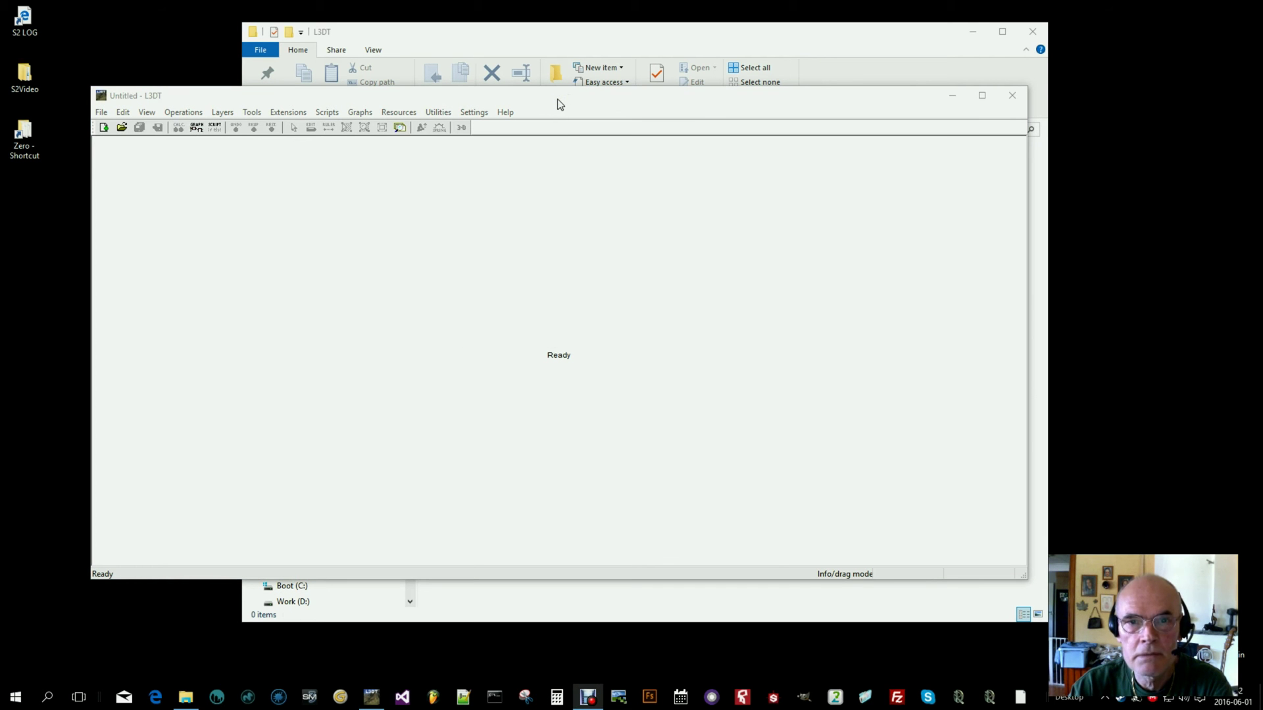
drag(558, 103, 645, 82)
drag(1112, 554, 837, 555)
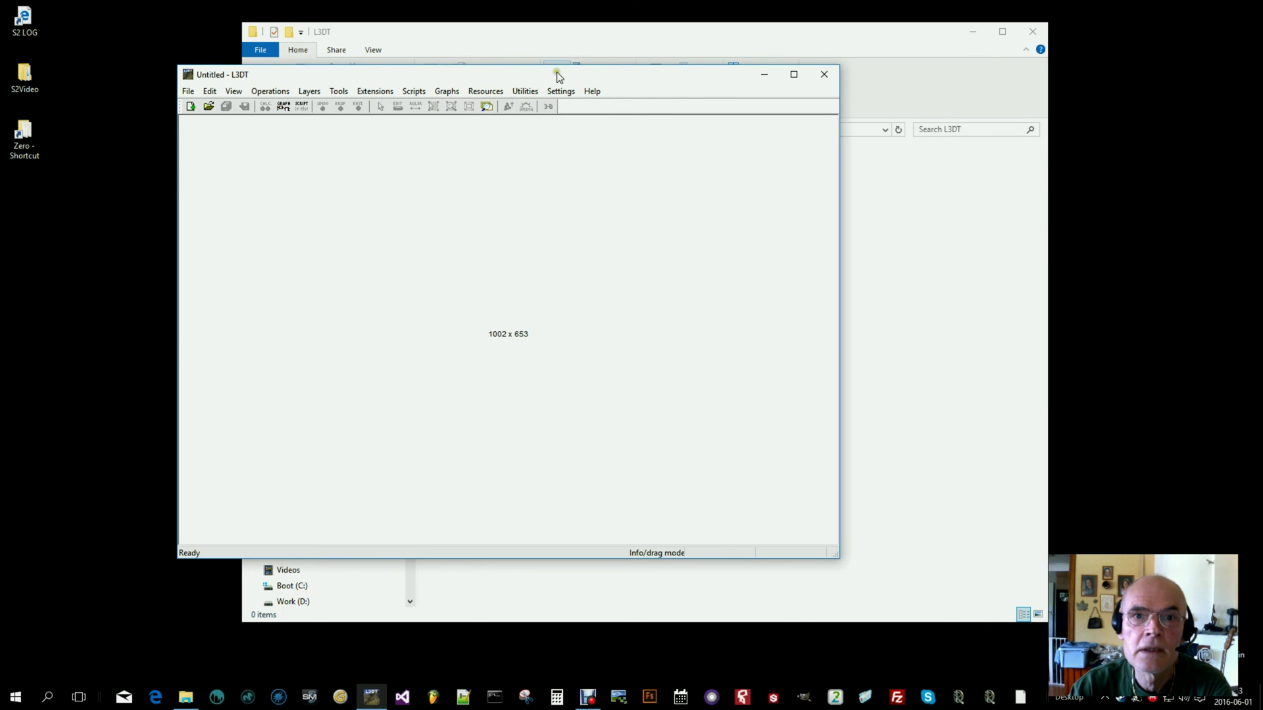
drag(557, 73, 740, 74)
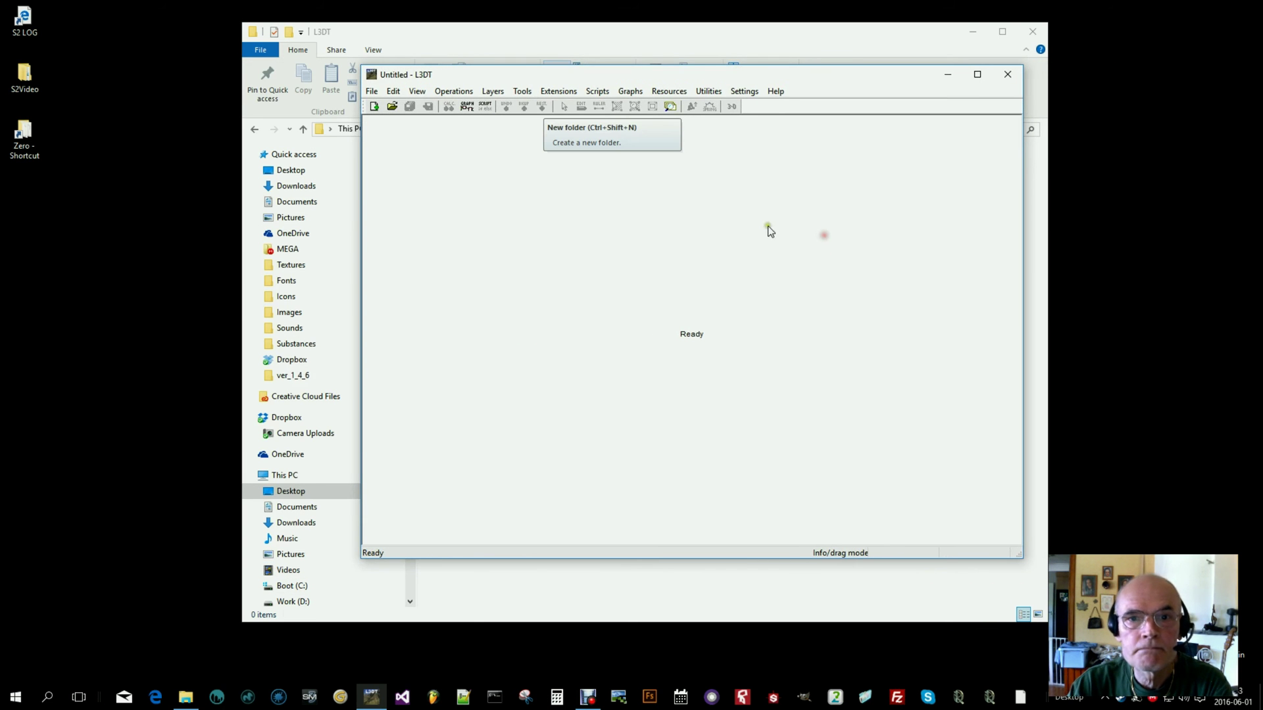
Create a designable 1024 × 1024 map at 1 m horizontal scale with erosion set to strong.
click(375, 107)
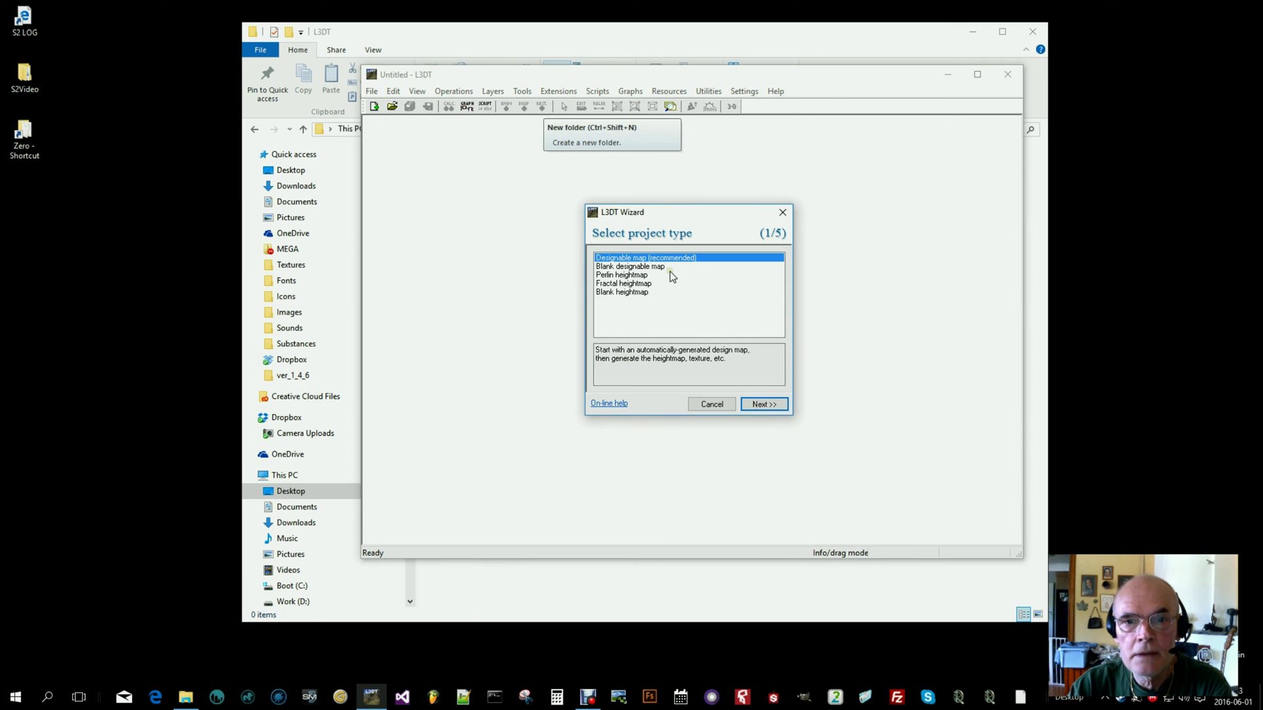
click(767, 403)
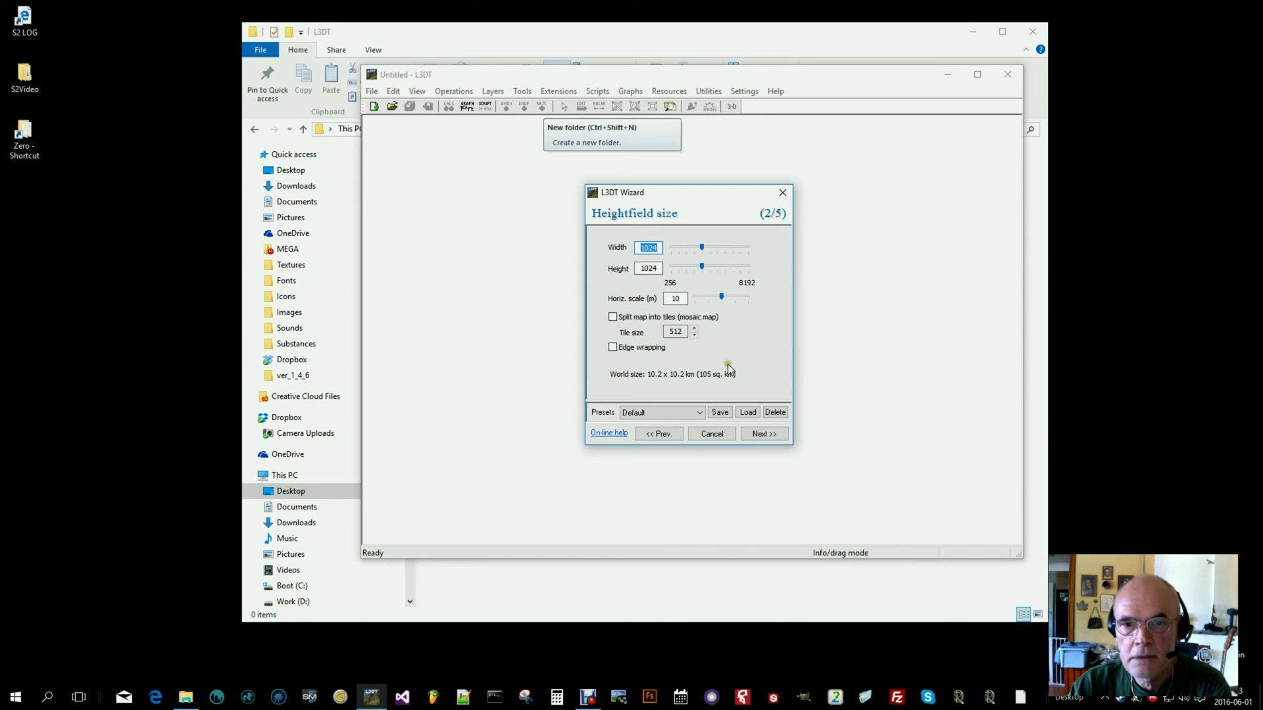
drag(725, 301, 708, 302)
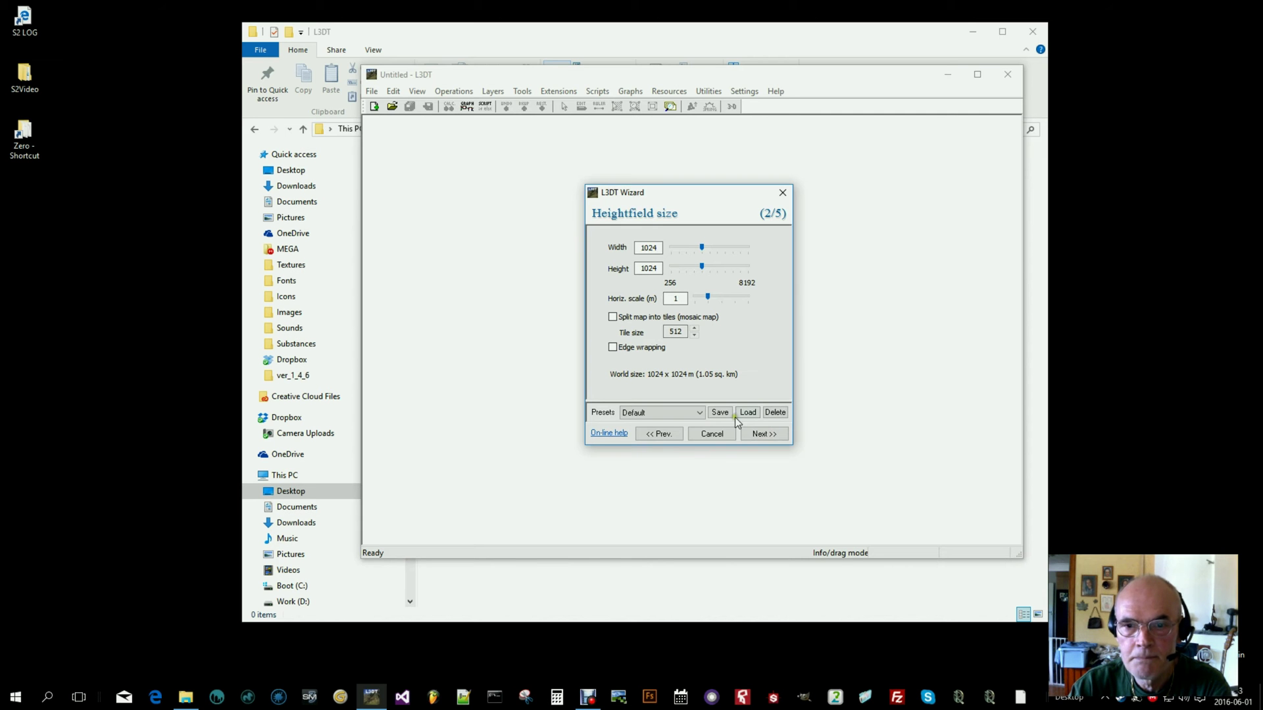
click(765, 434)
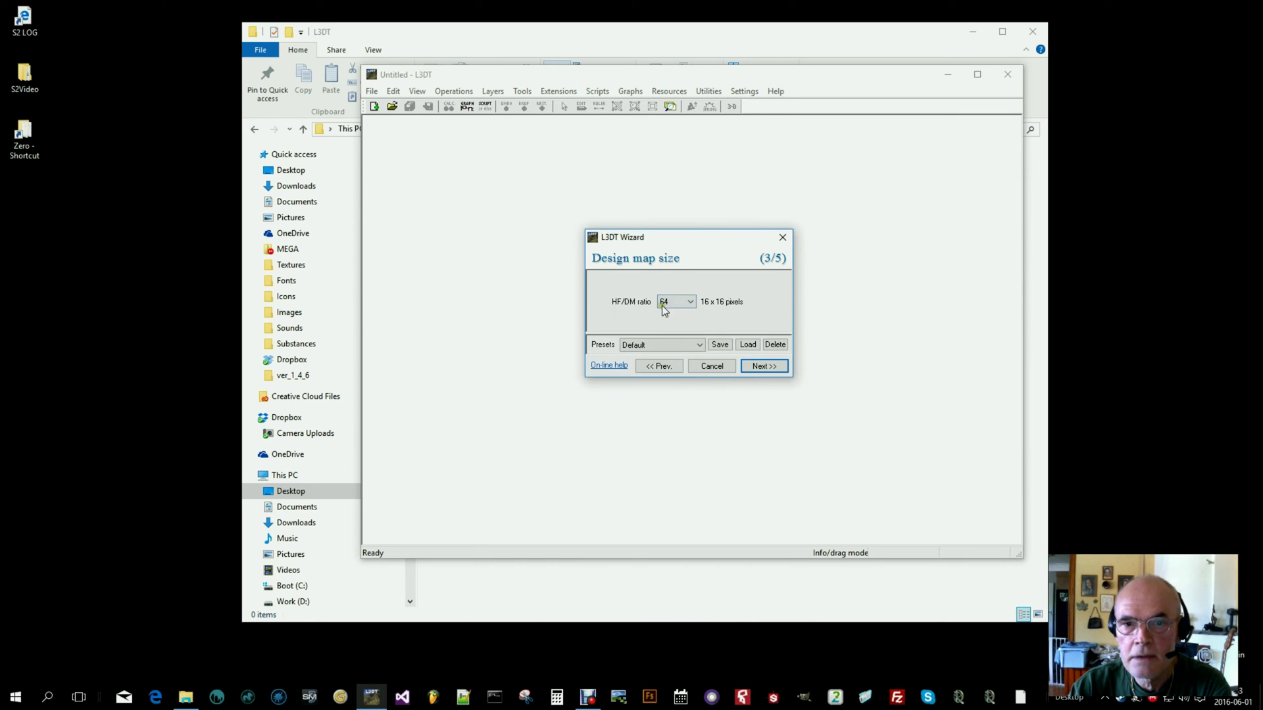
click(763, 366)
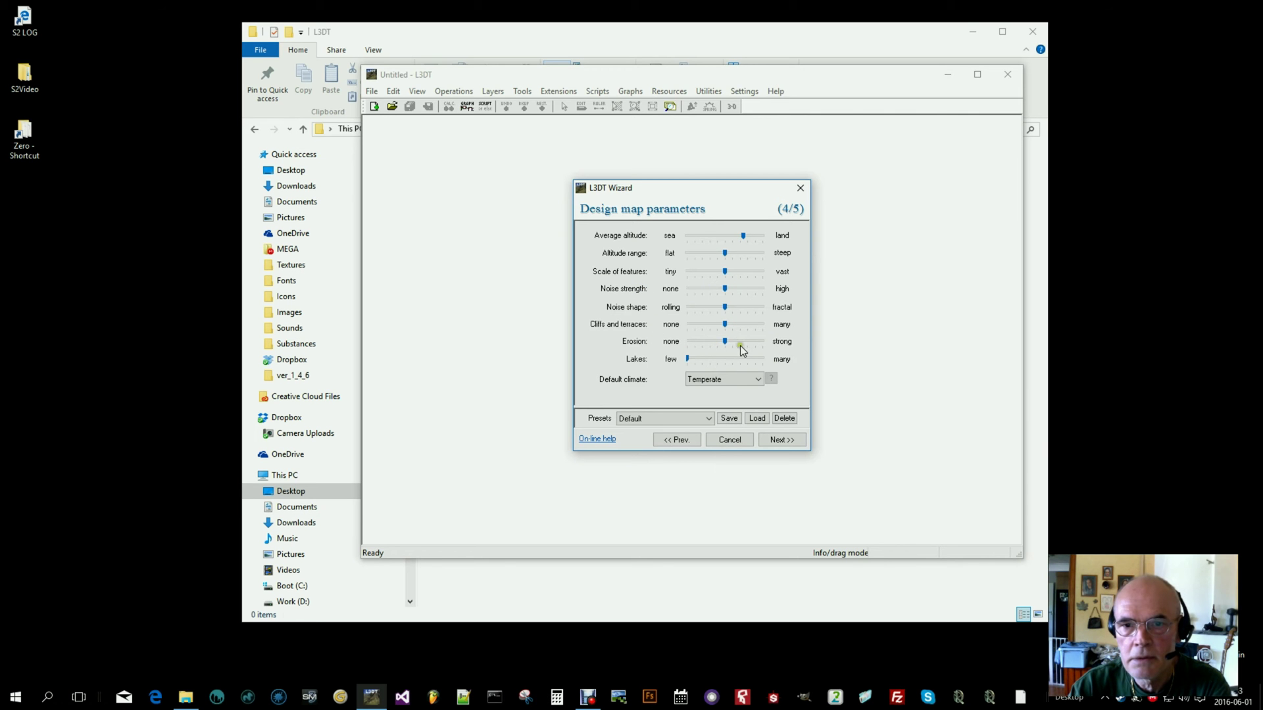
mouse_move(735, 343)
mouse_down()
mouse_move(764, 343)
mouse_move(736, 327)
mouse_up()
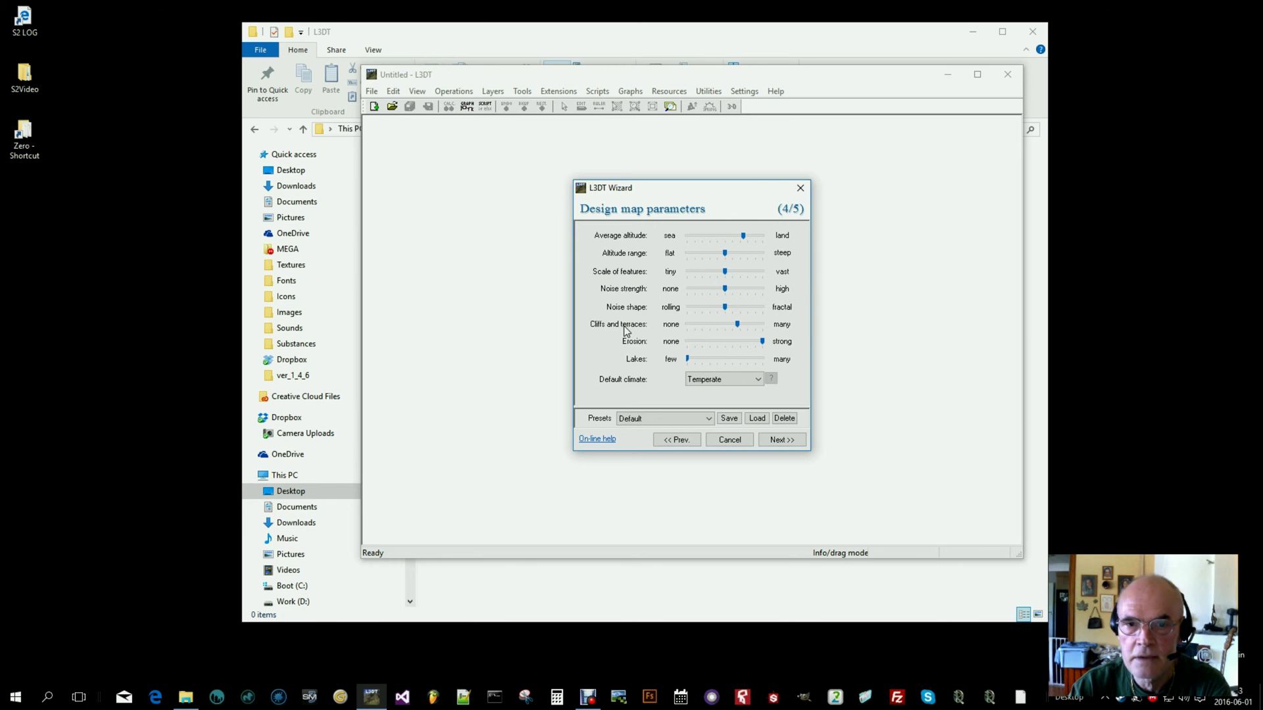
Queue heightfield, water map, attributes, terrain normals, light map and texture map for calculation.
click(784, 441)
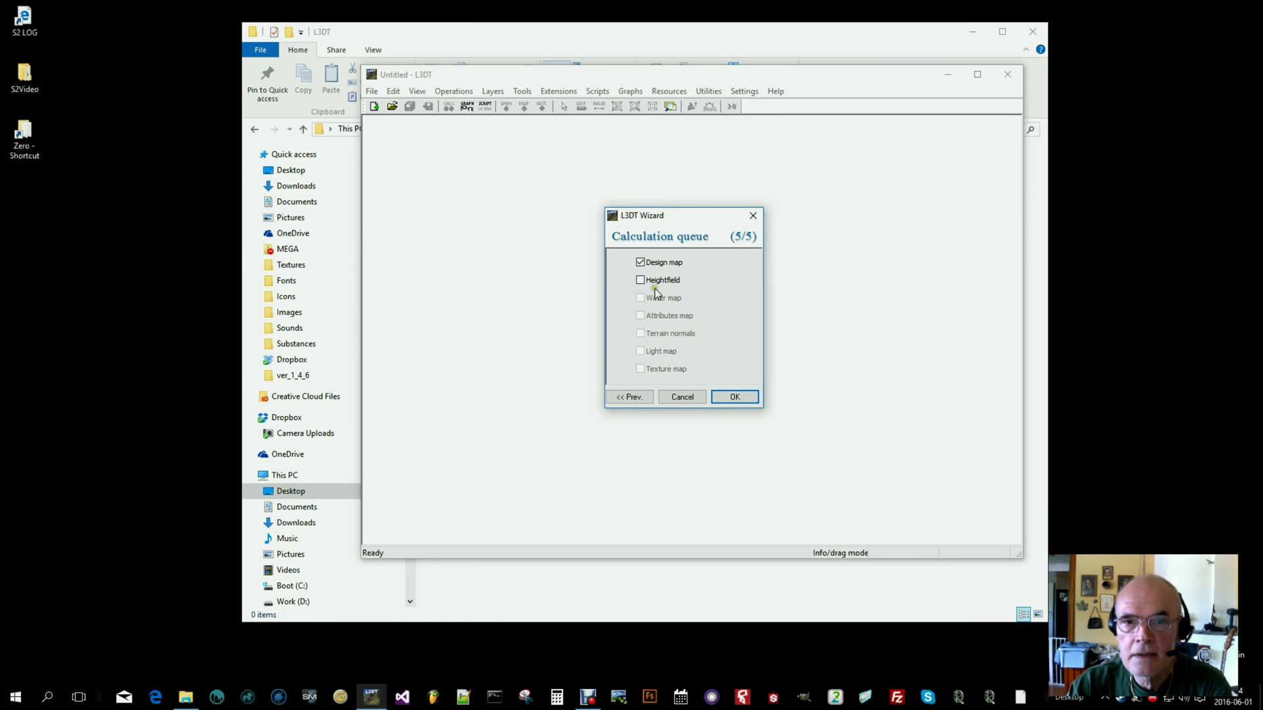
drag(704, 222, 680, 213)
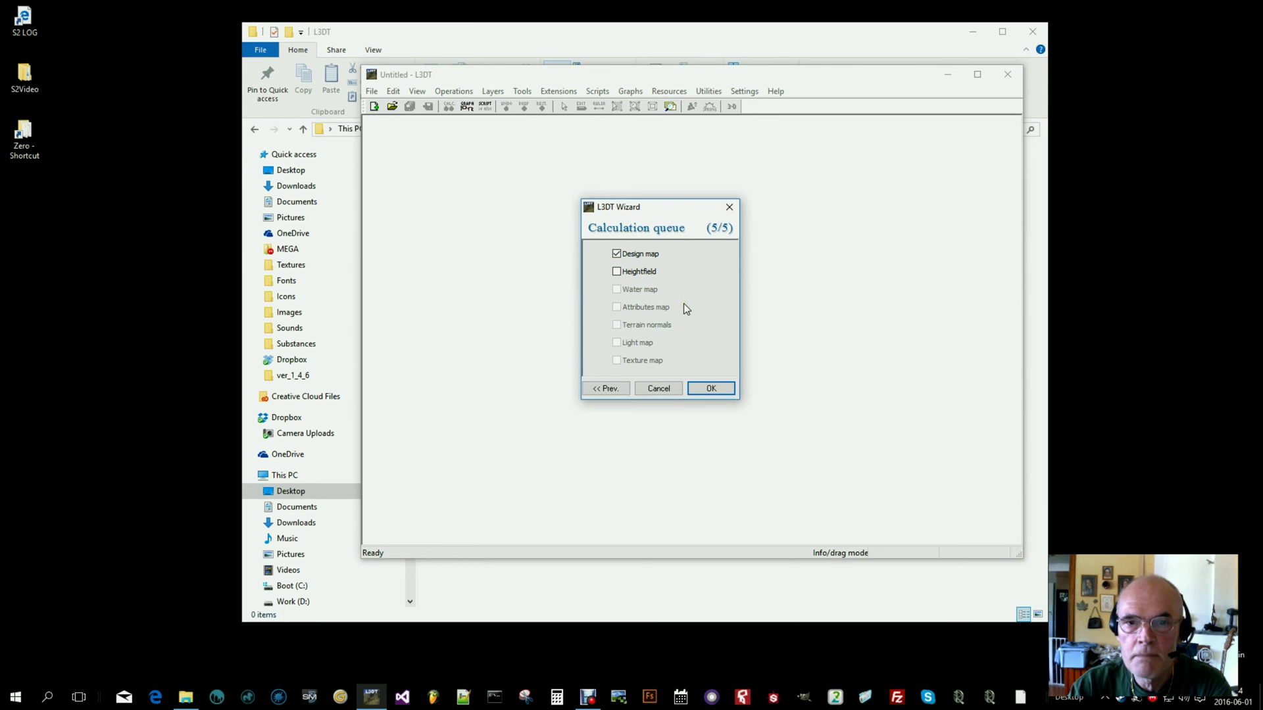
click(616, 271)
click(616, 289)
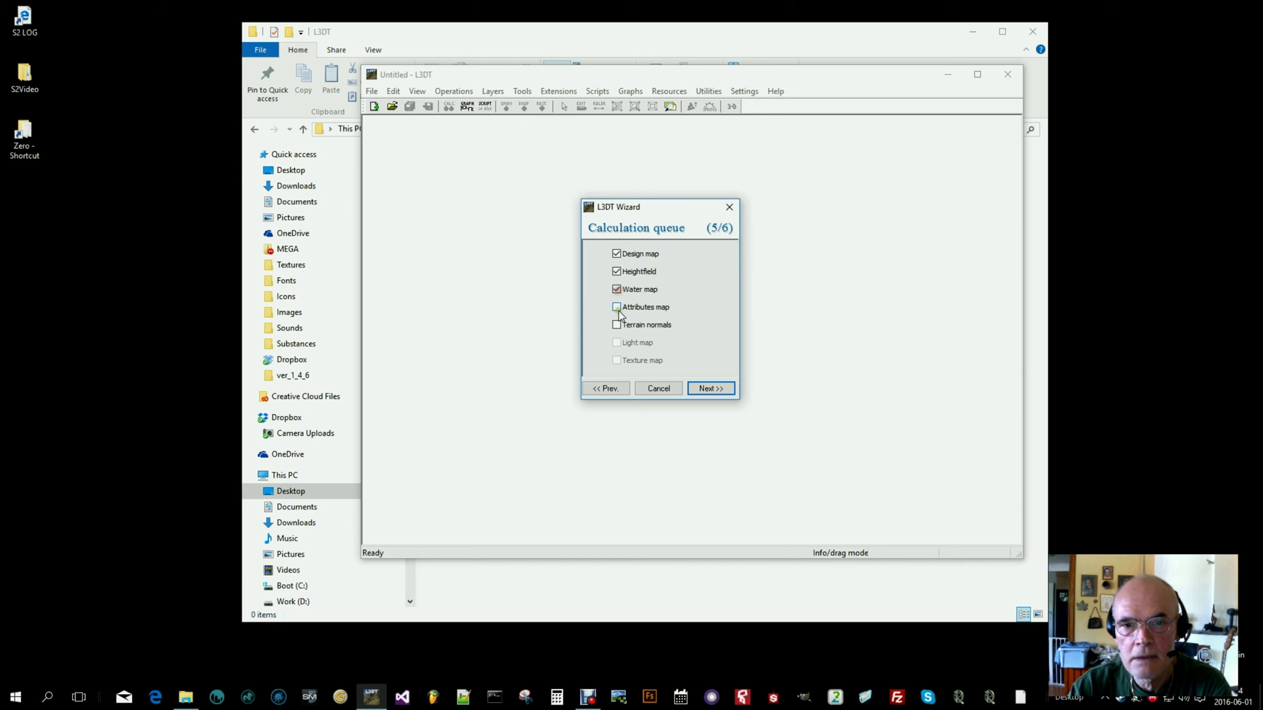
click(616, 307)
click(617, 324)
click(617, 342)
click(616, 360)
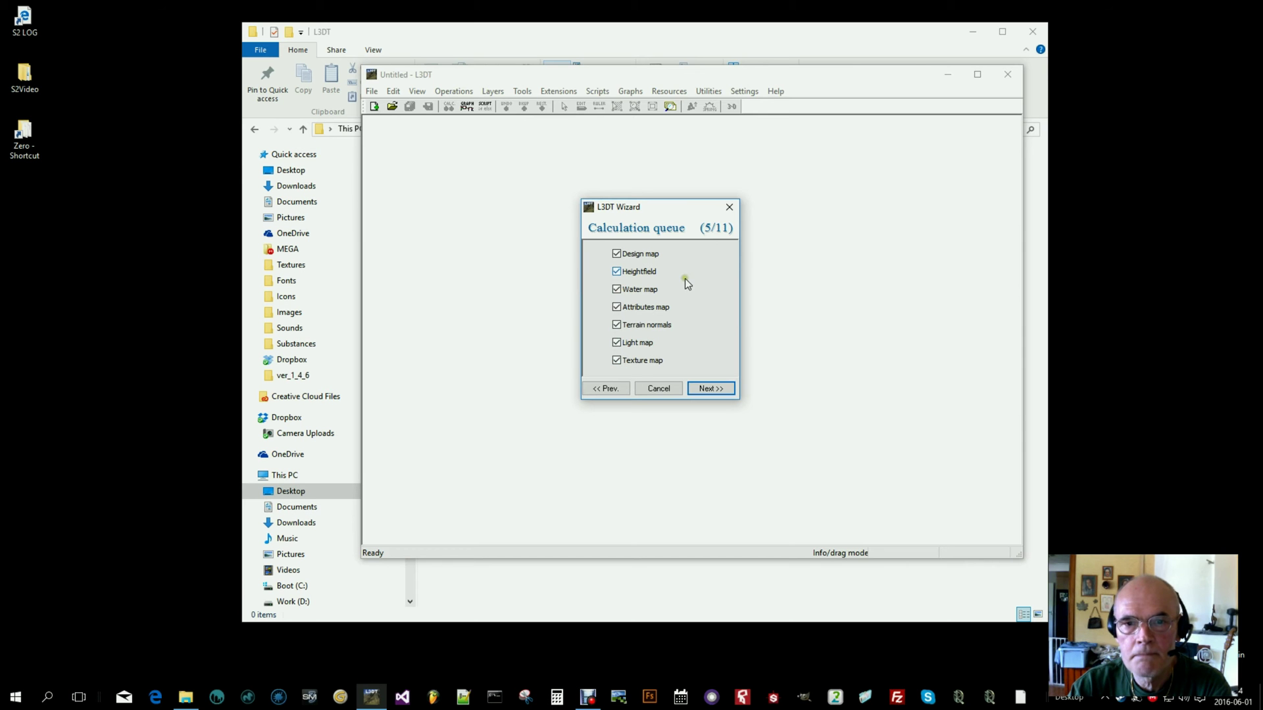
Accept the water, attribute and normal settings; replace a shadow-density digit with 1; disable light-map water effects.
click(716, 389)
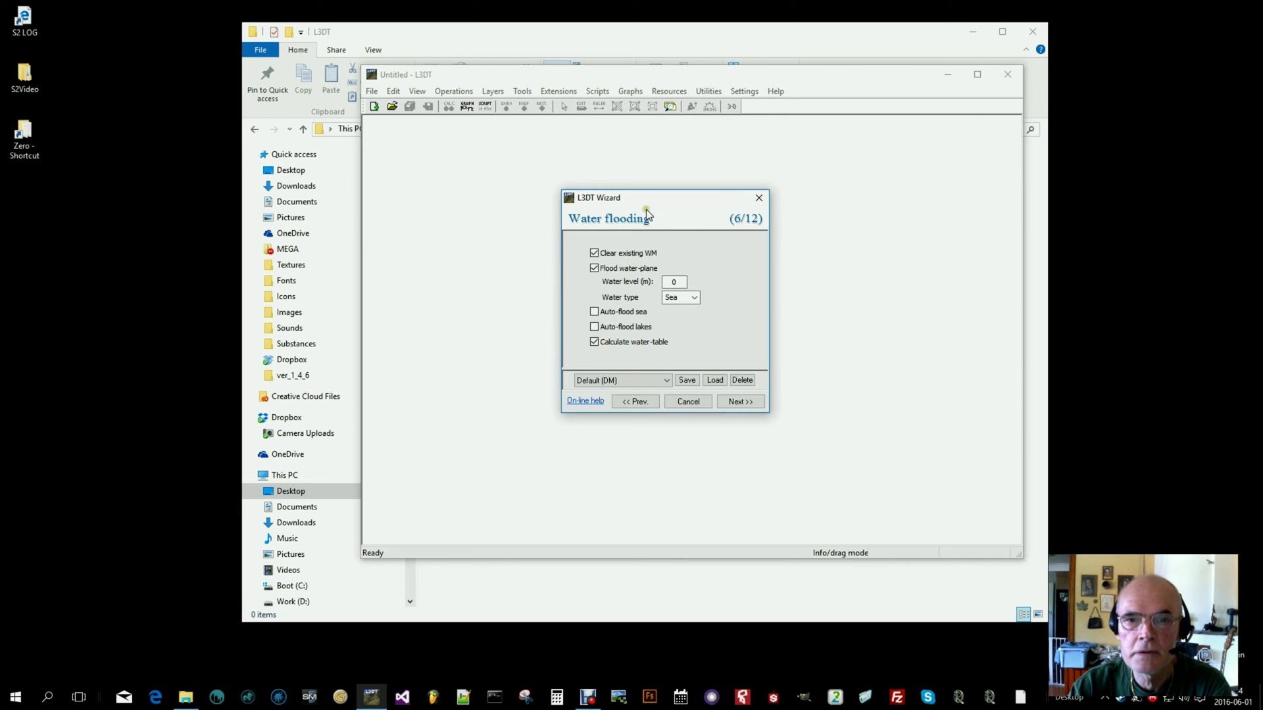
click(752, 403)
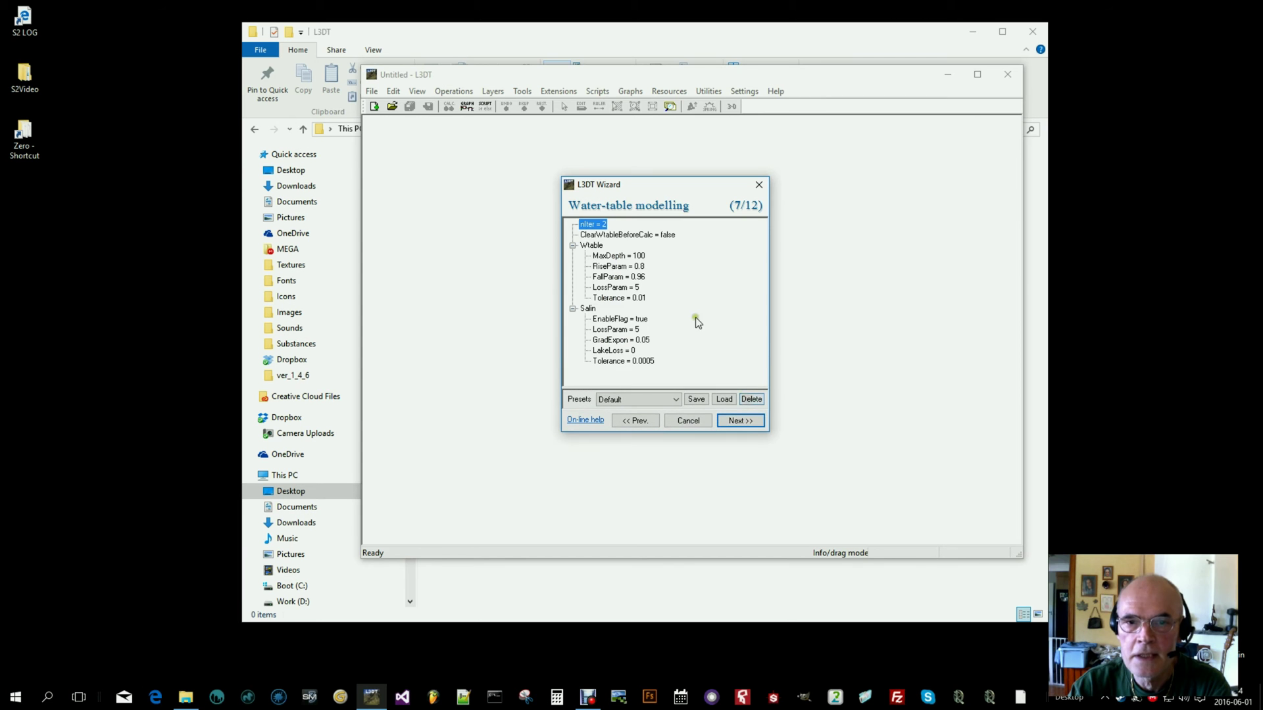
click(738, 424)
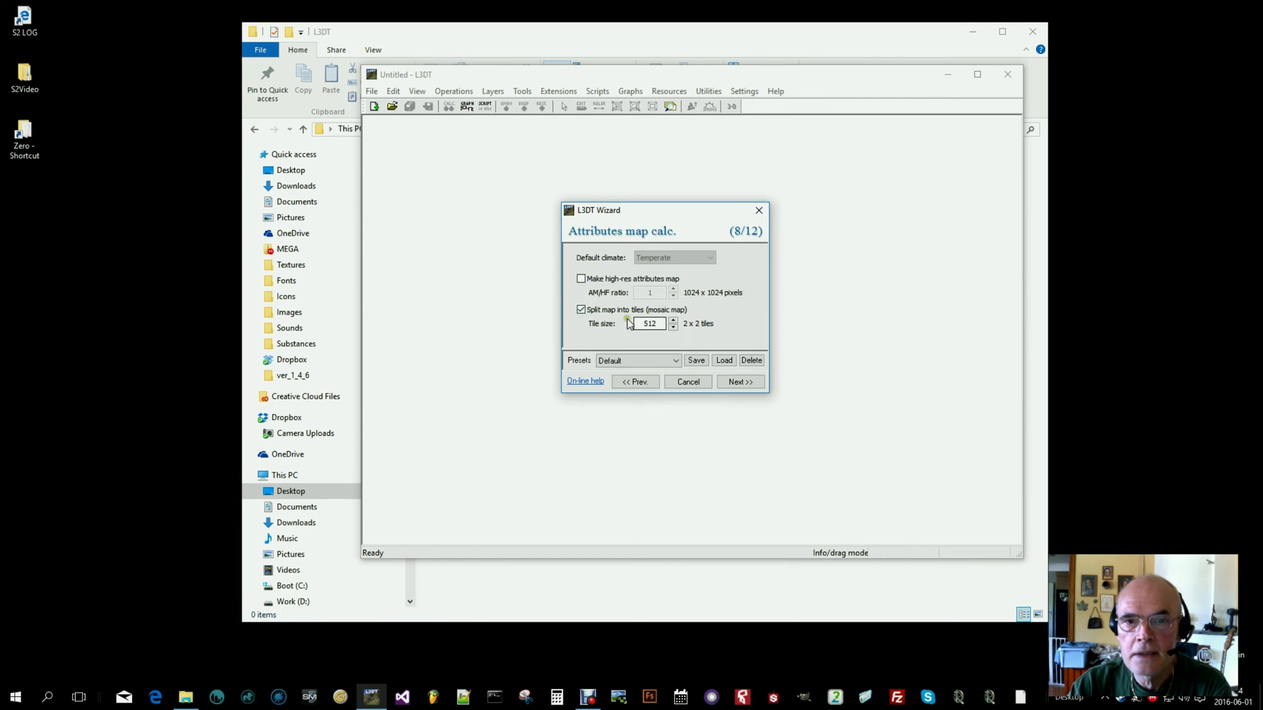
click(739, 383)
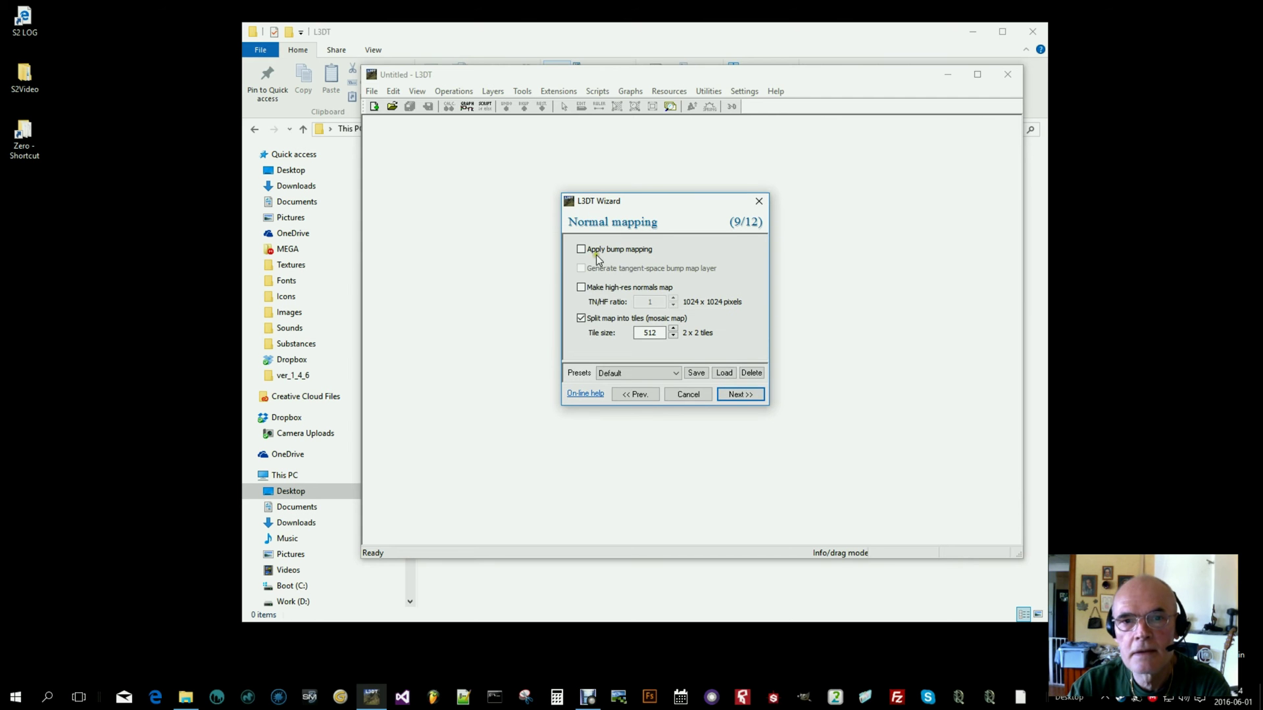
click(740, 394)
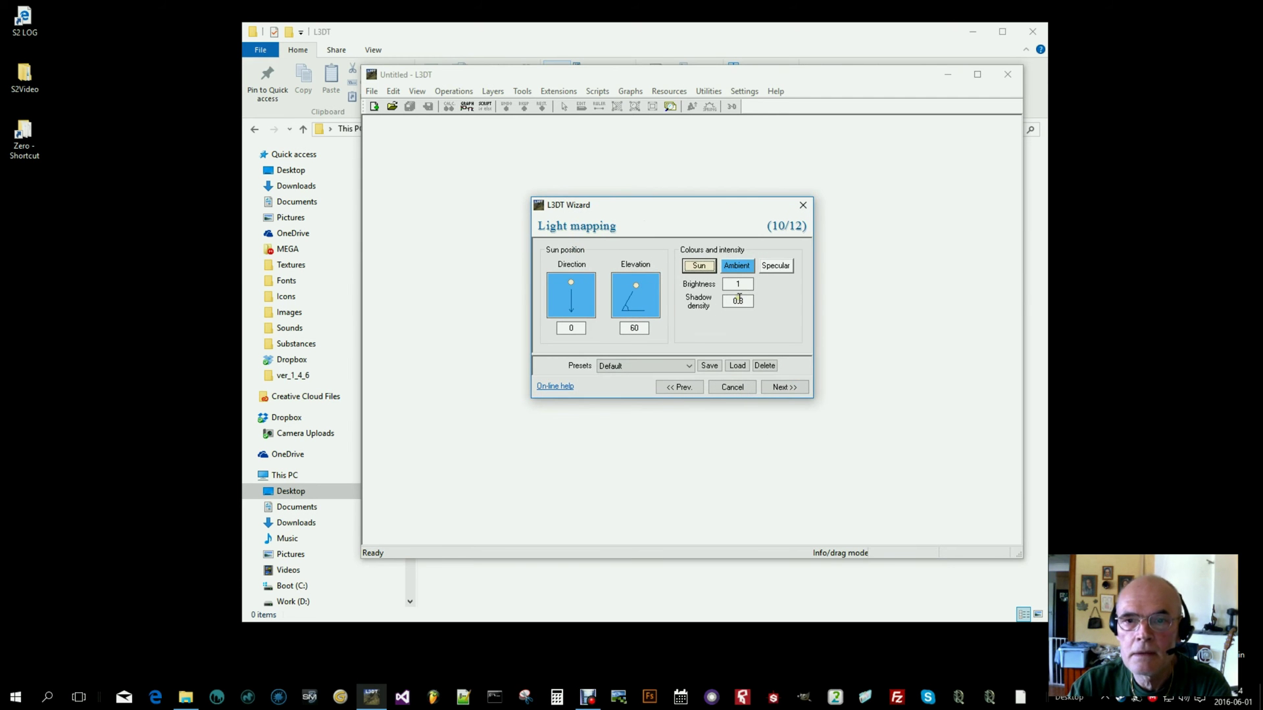
drag(740, 298, 744, 302)
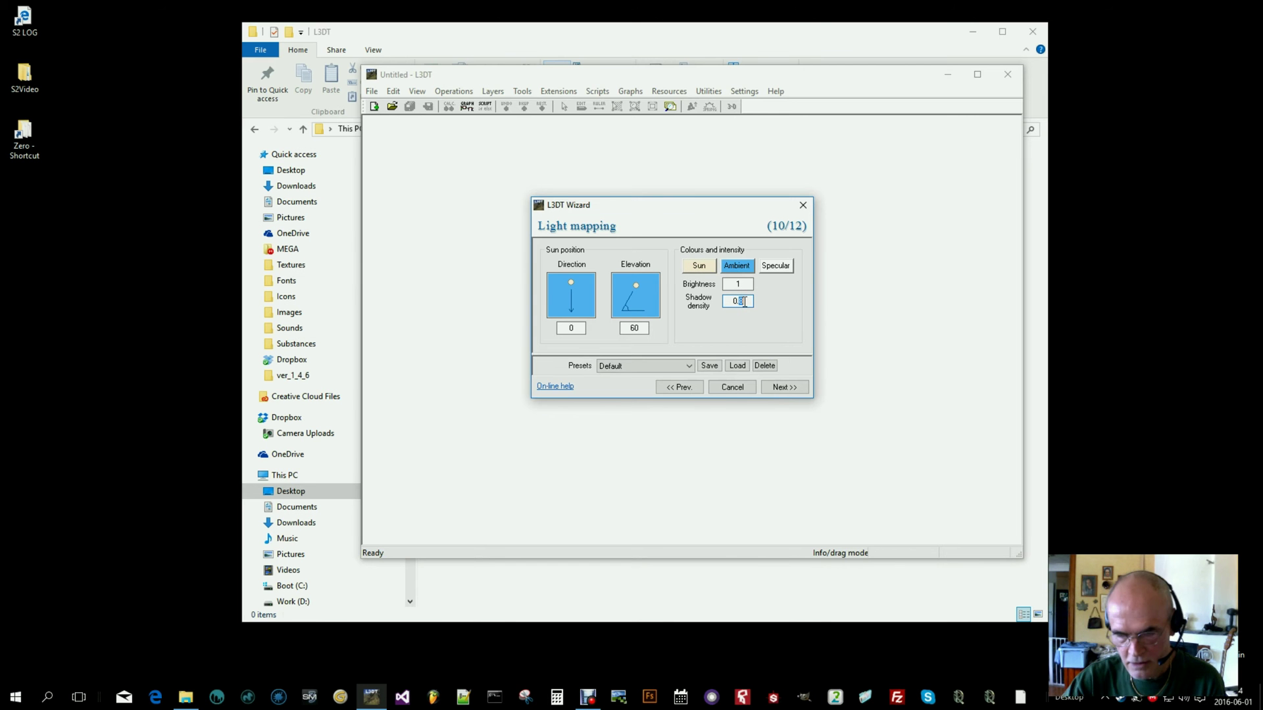
text(1)
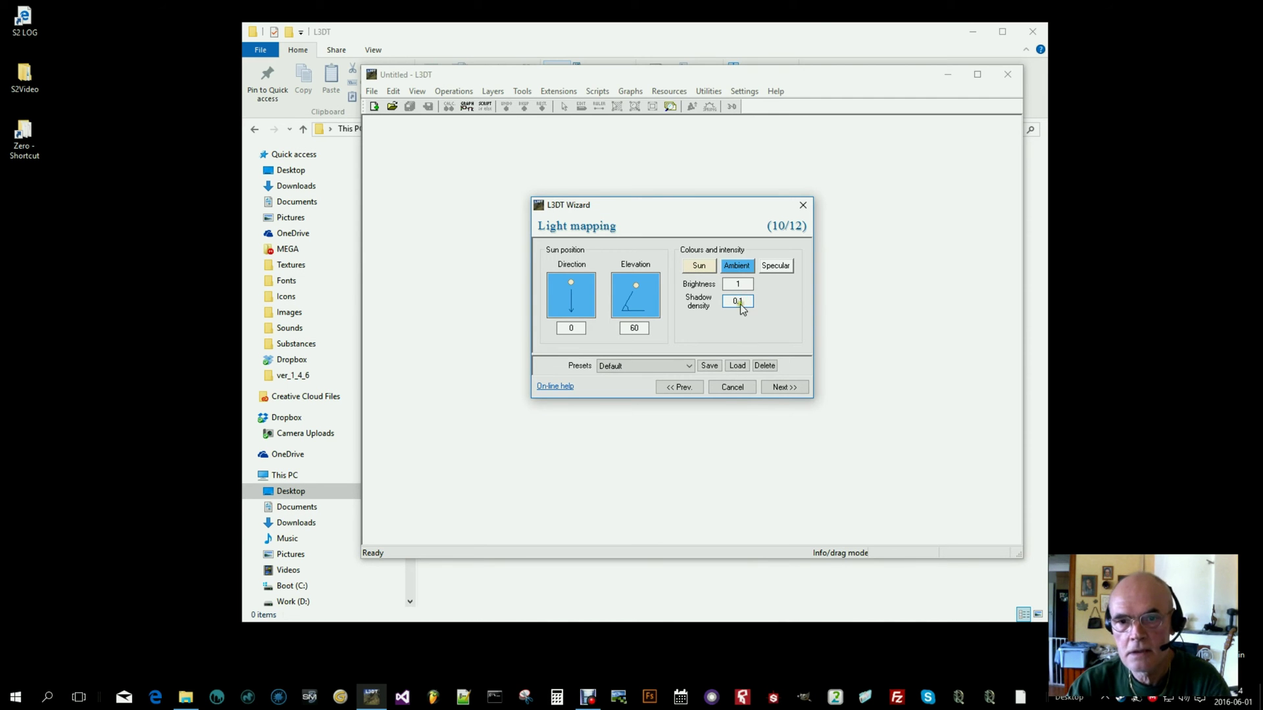
click(790, 388)
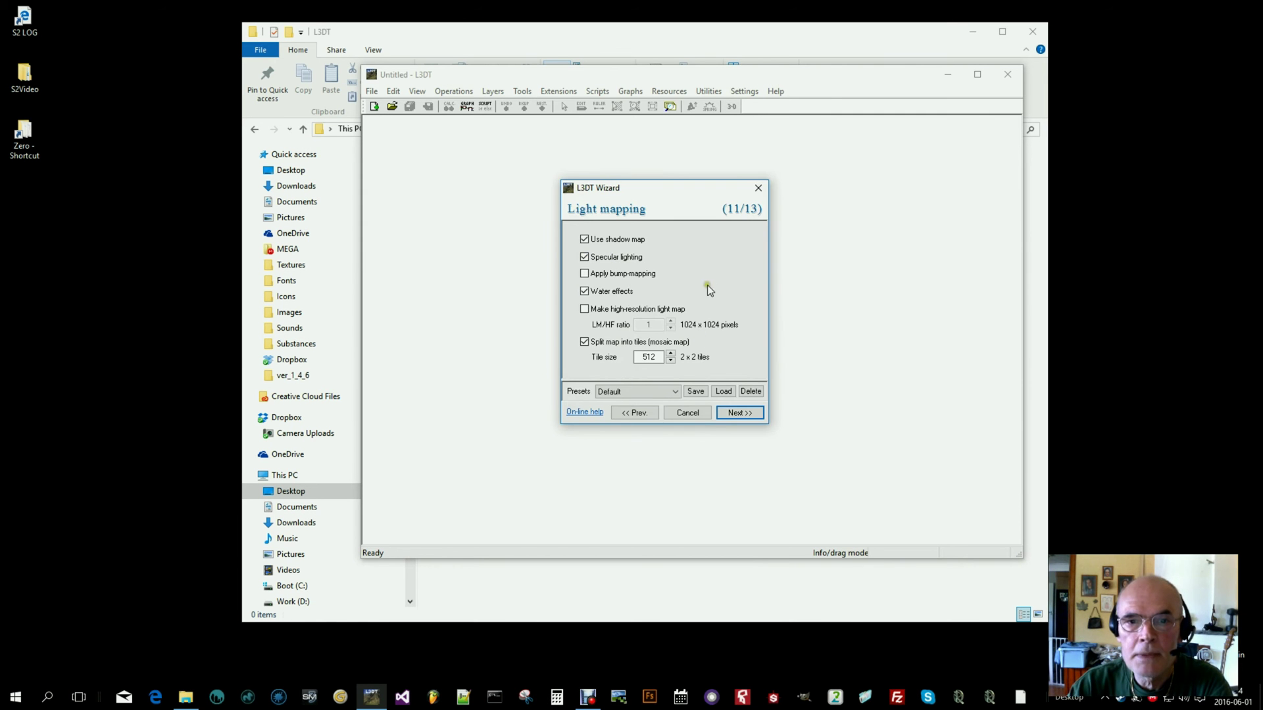
click(584, 292)
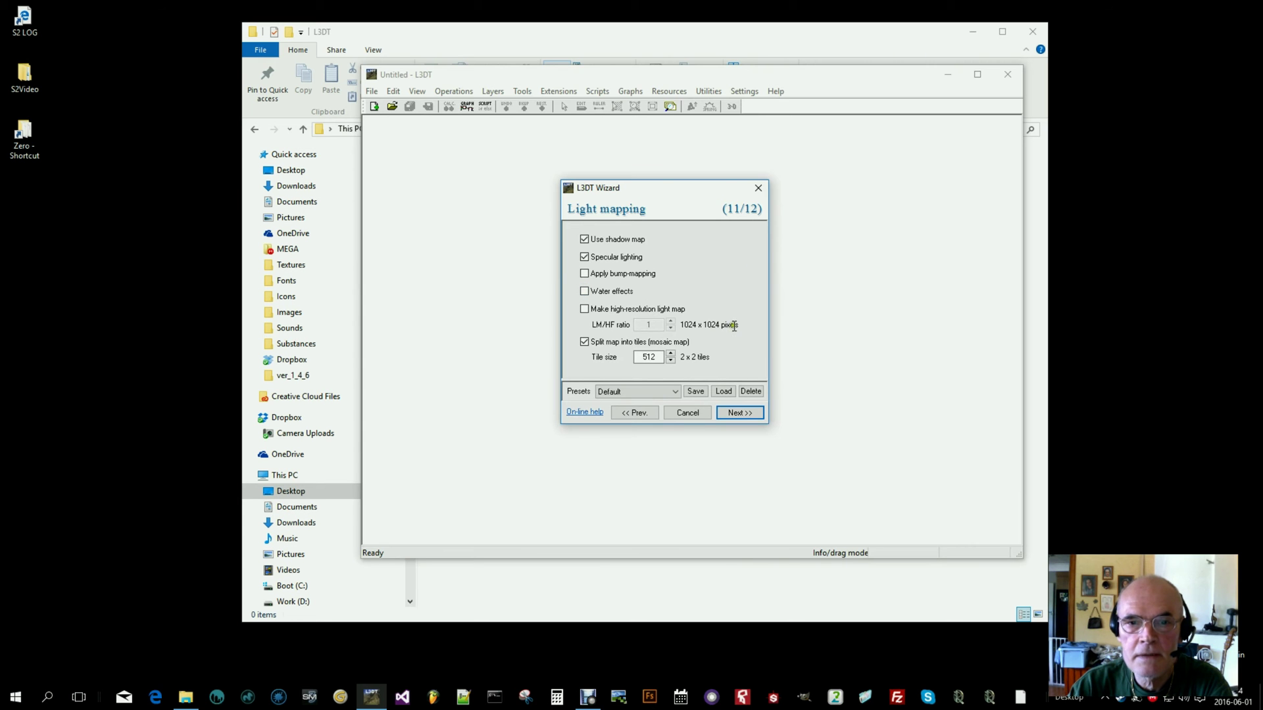
Make the texture map high-resolution without splitting into tiles, and start calculating.
click(738, 412)
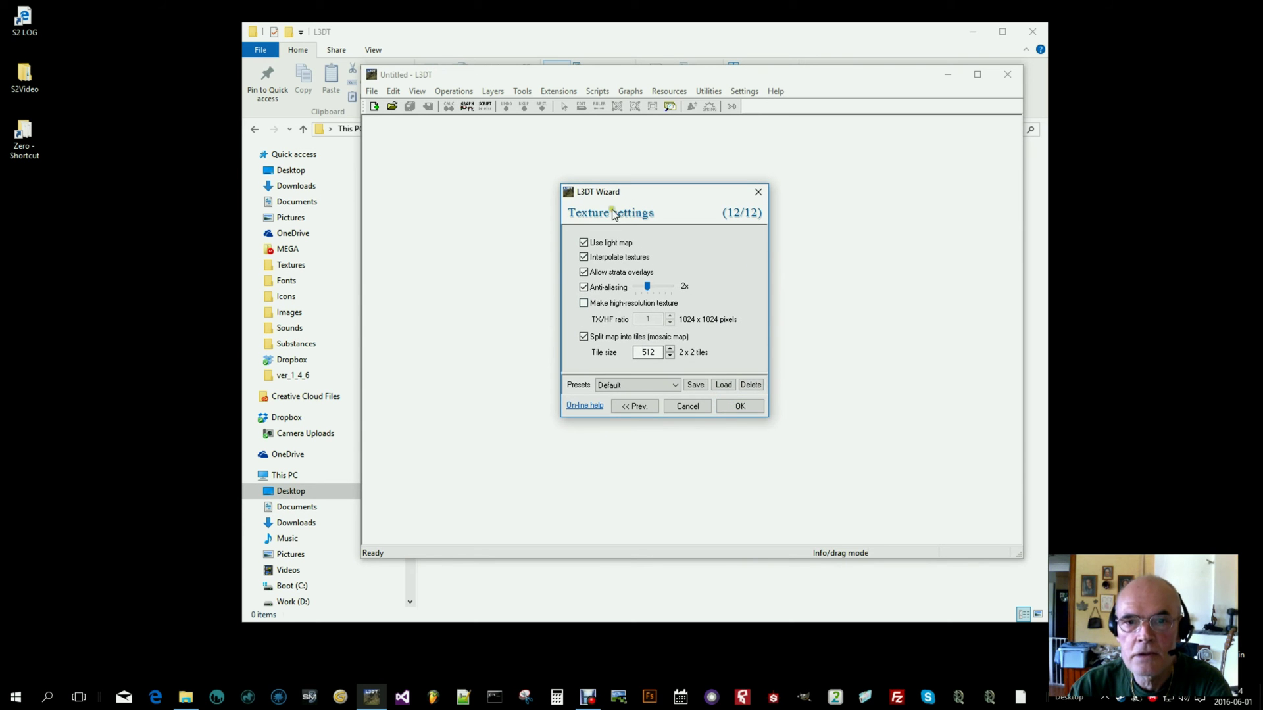
click(584, 306)
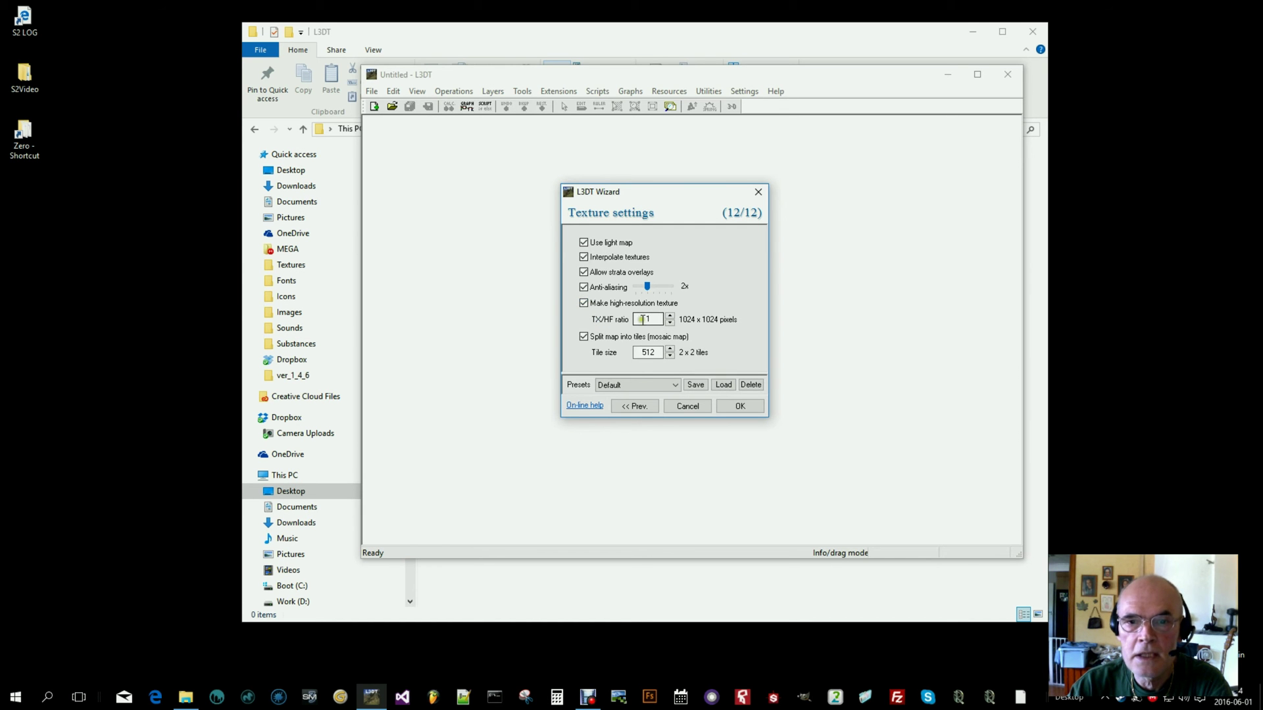
click(583, 338)
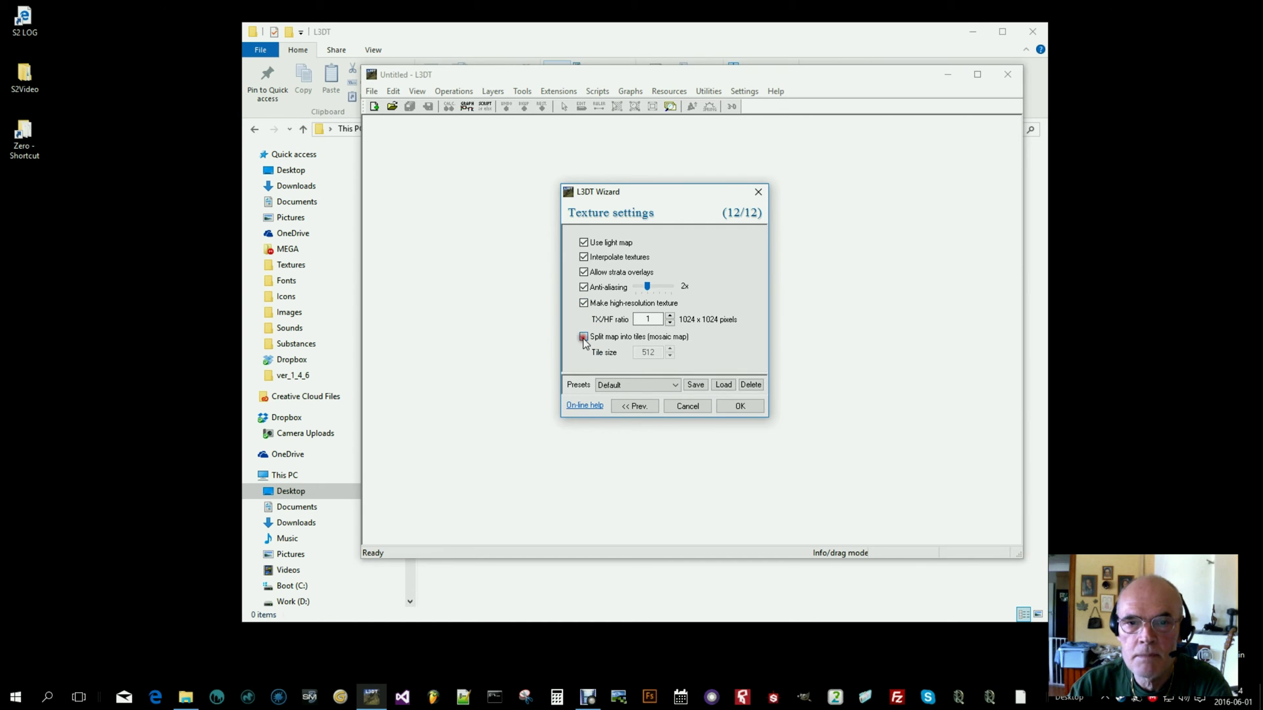
click(740, 406)
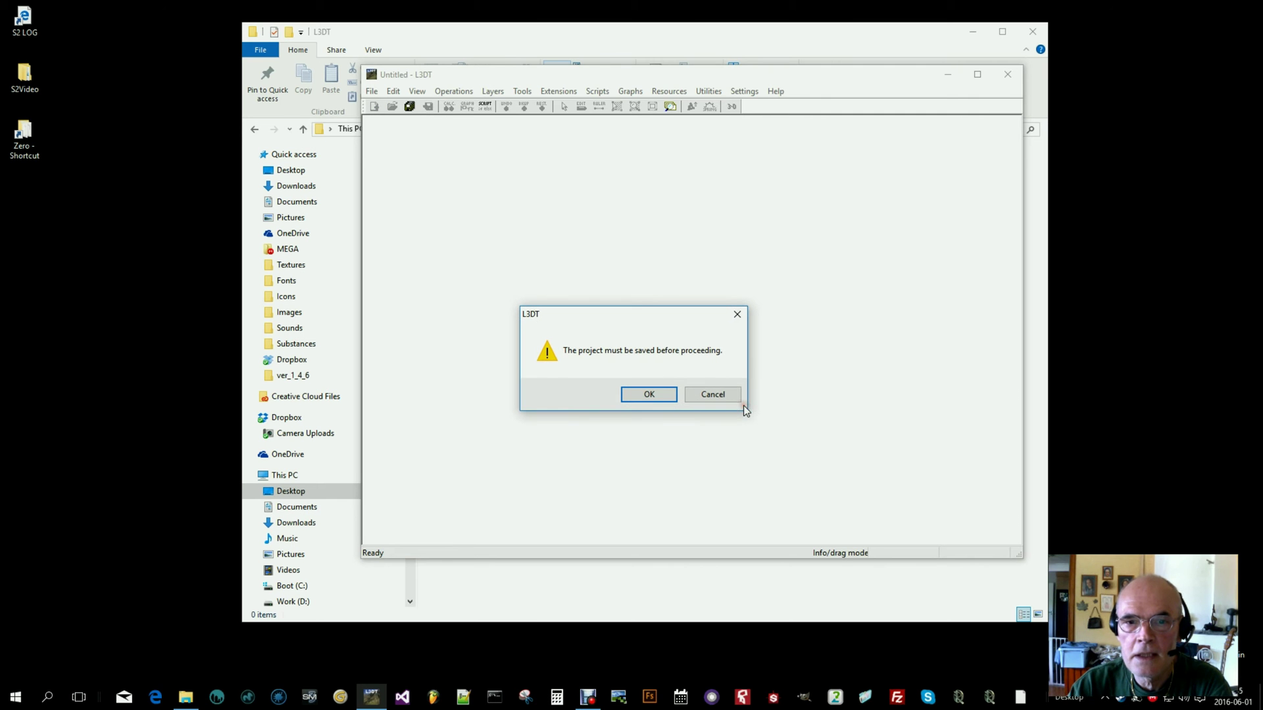
Accept the save prompt and save the project as myTerrain in Desktop\S2Video\L3DT.
click(653, 397)
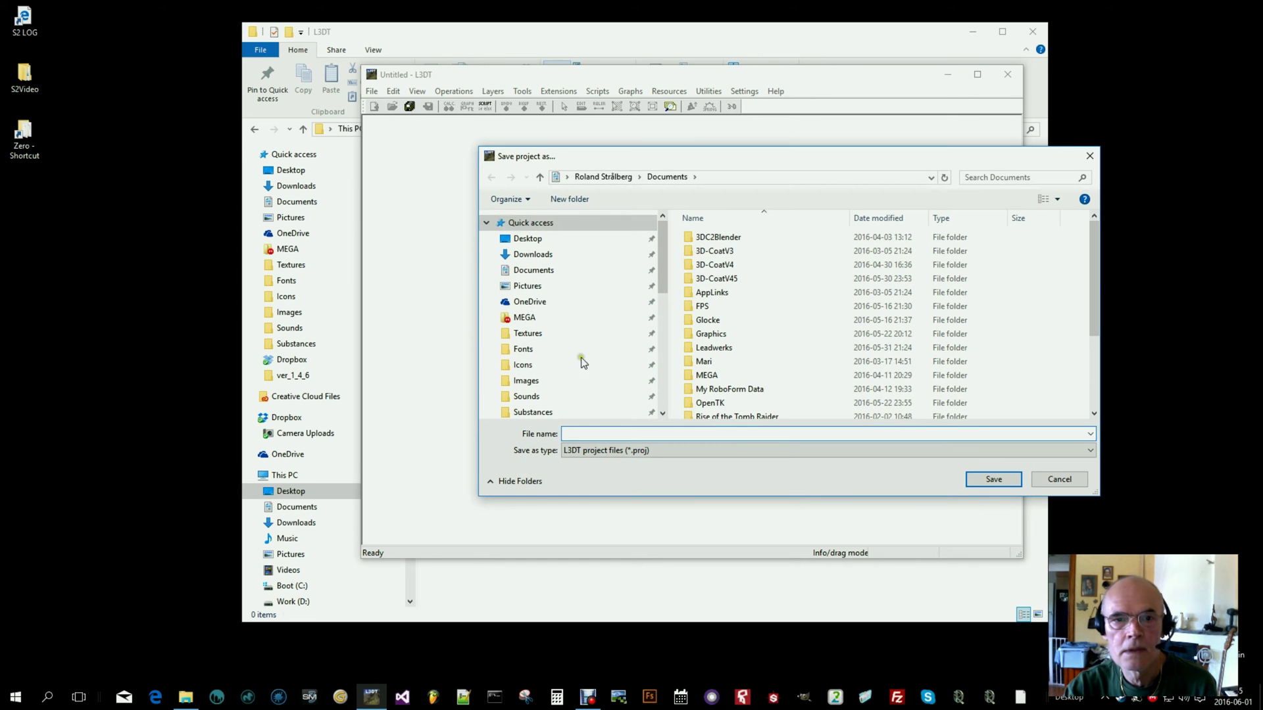
click(526, 240)
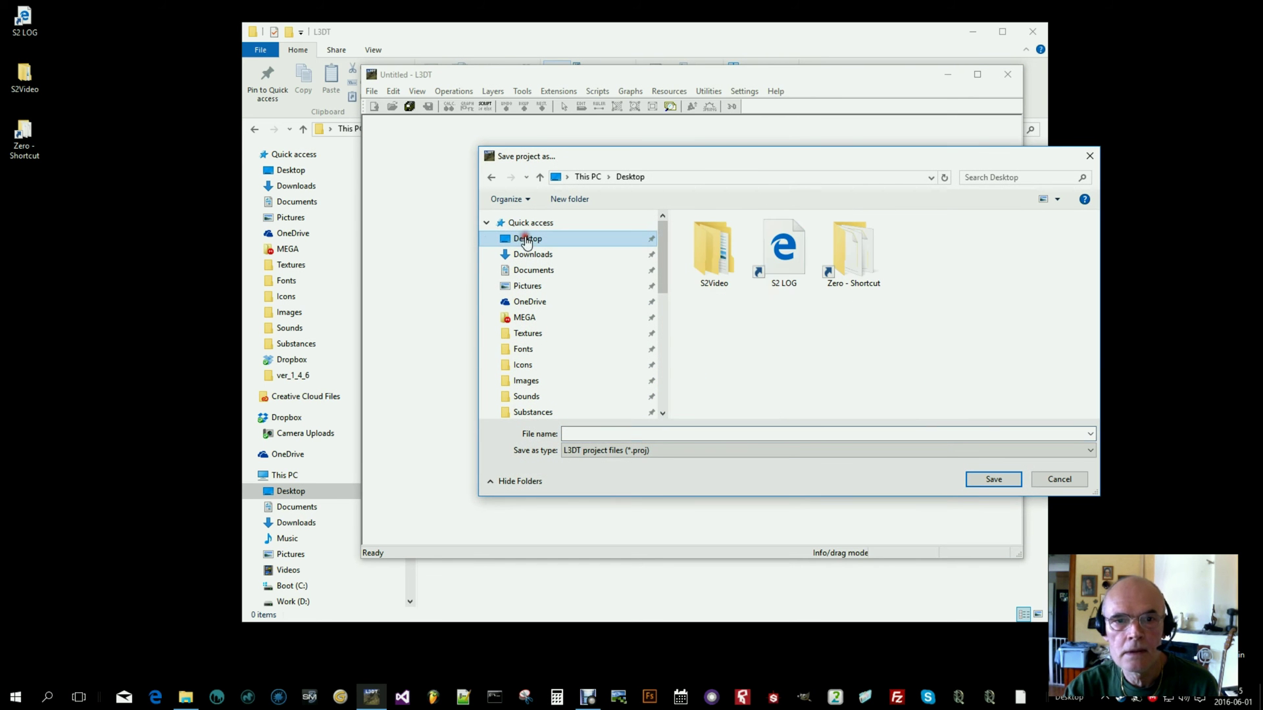
click(721, 258)
double_click(721, 258)
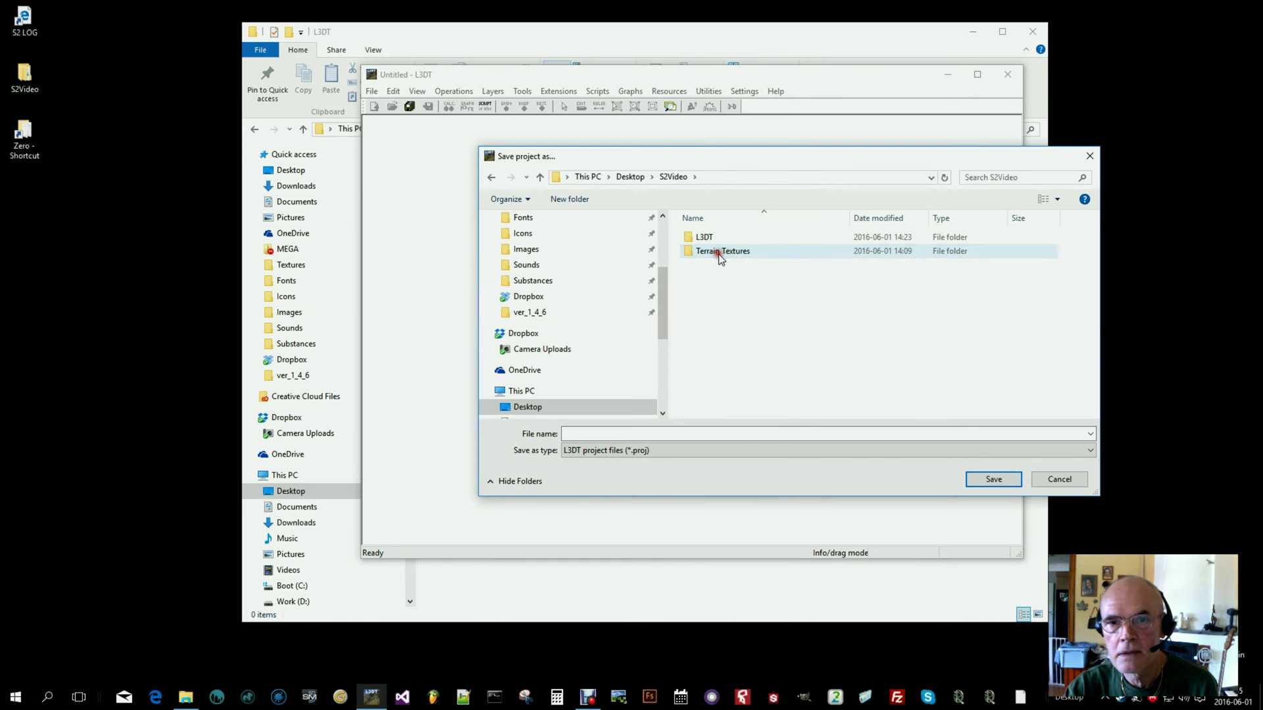
double_click(710, 236)
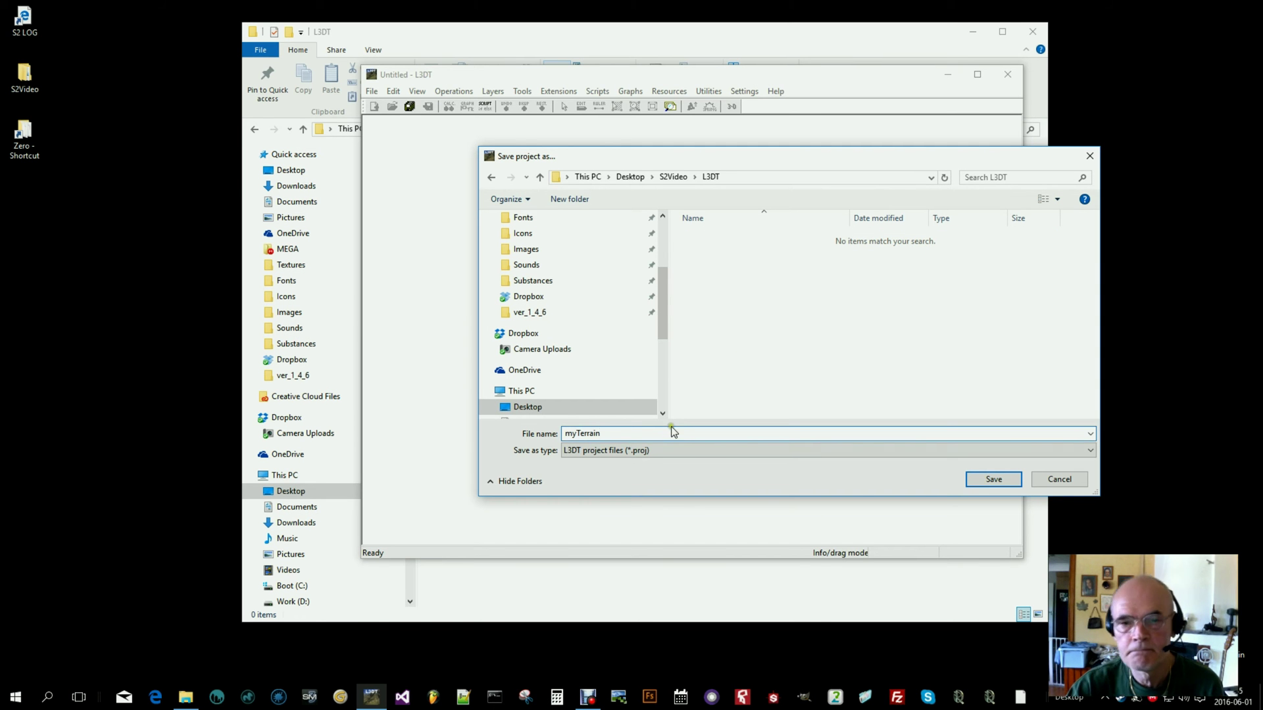
click(997, 479)
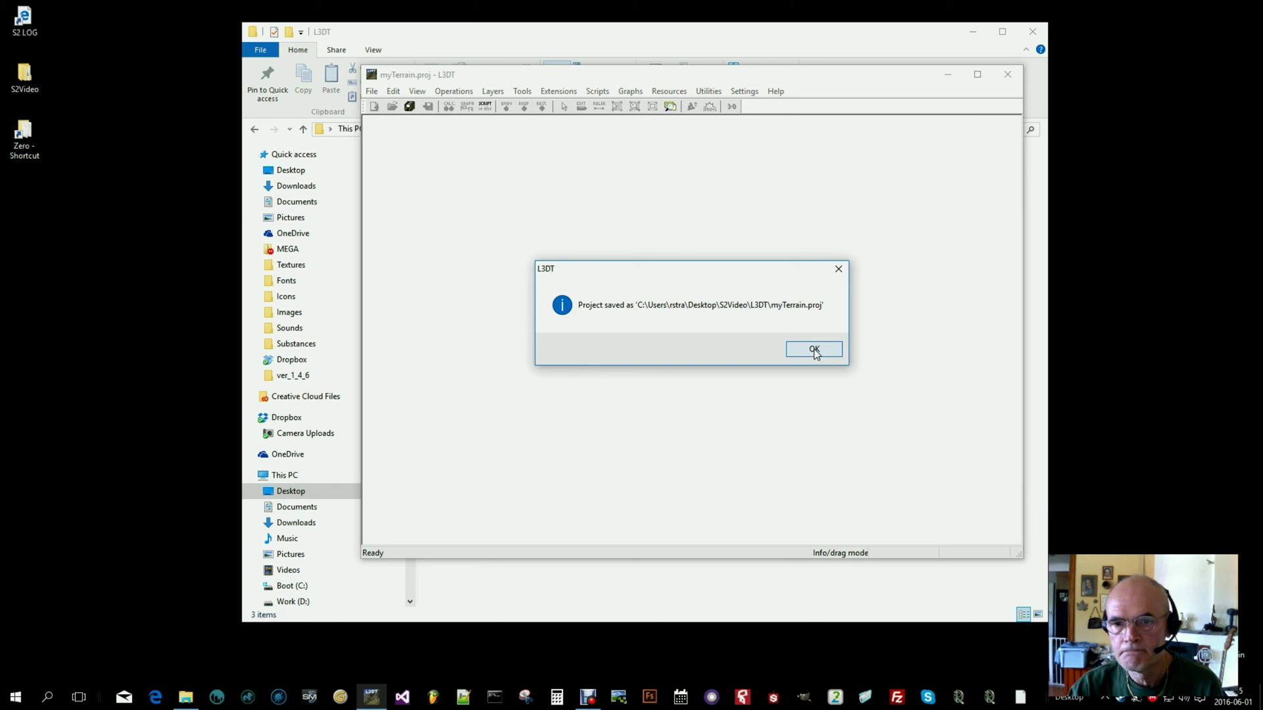
Let the calculation finish, maximize L3DT, and compare the heightfield with the texture map.
click(815, 349)
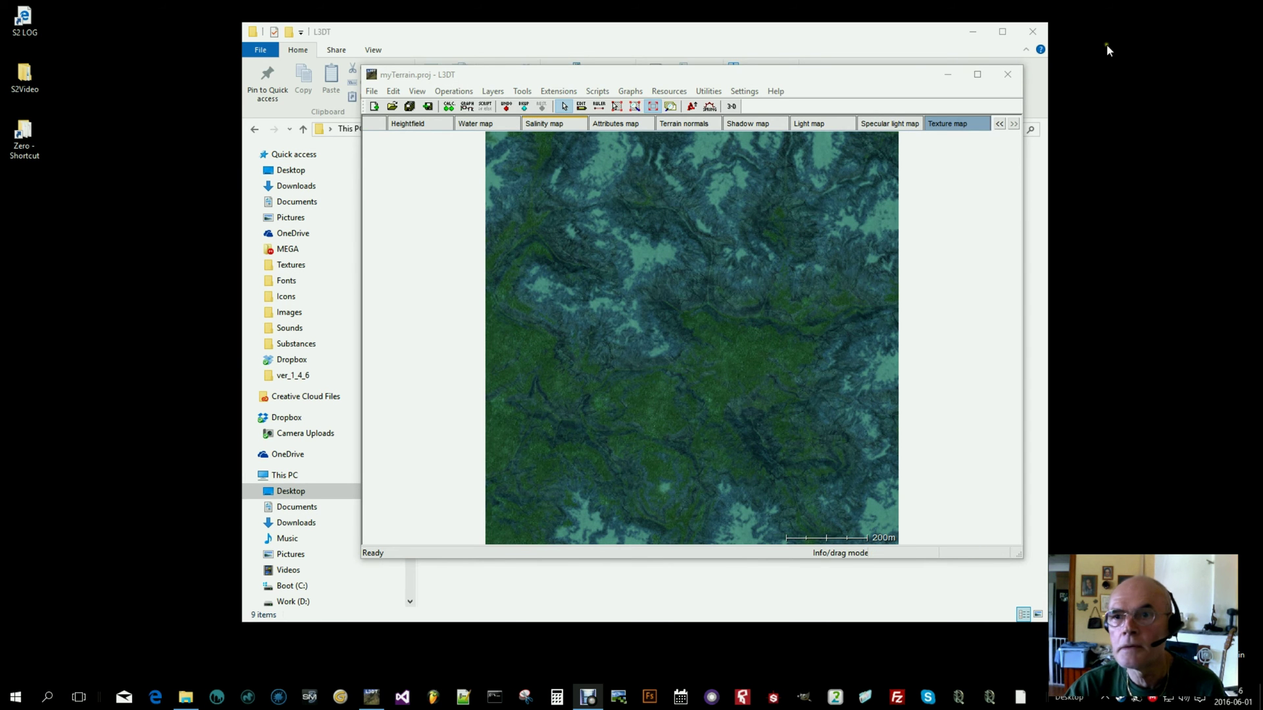
click(978, 75)
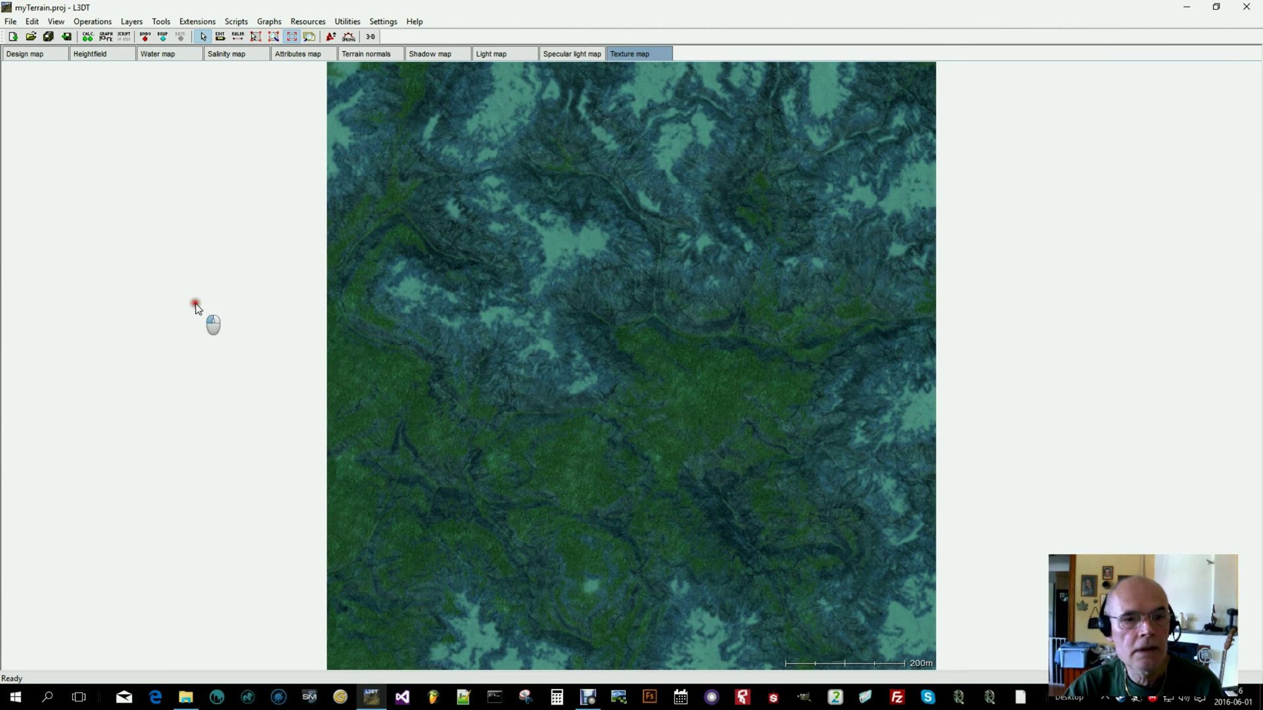
click(93, 58)
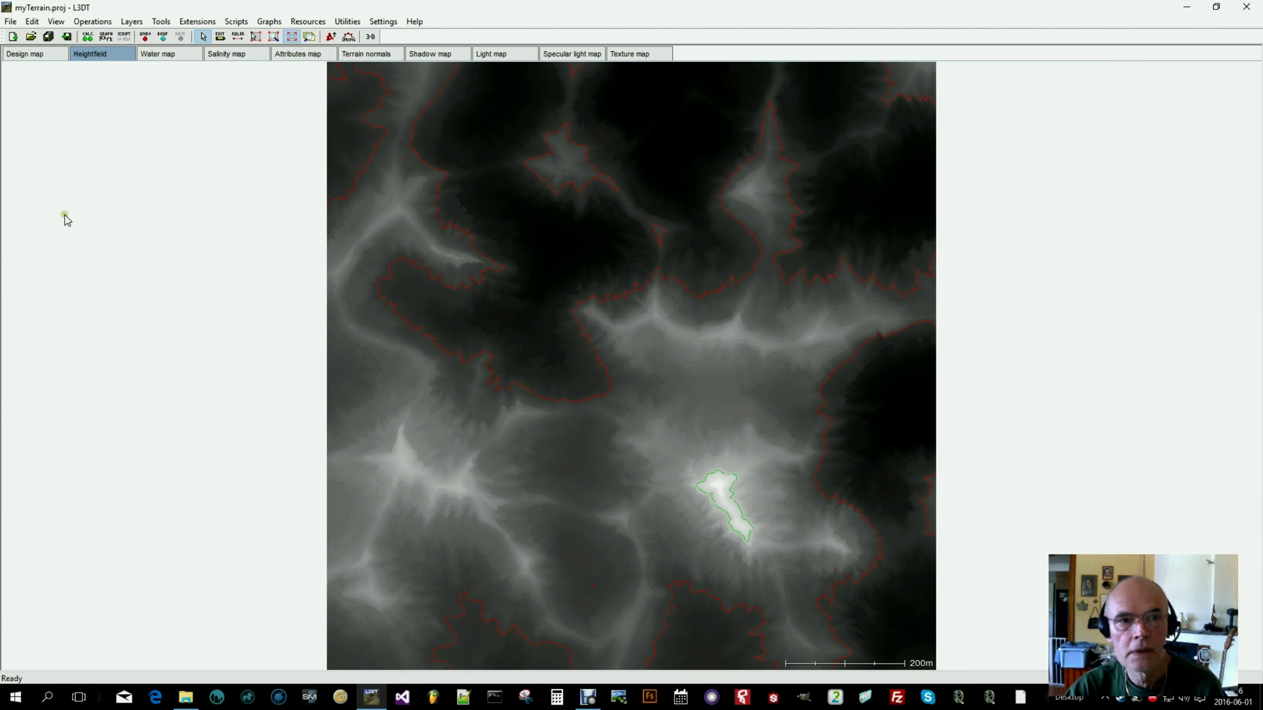
click(626, 56)
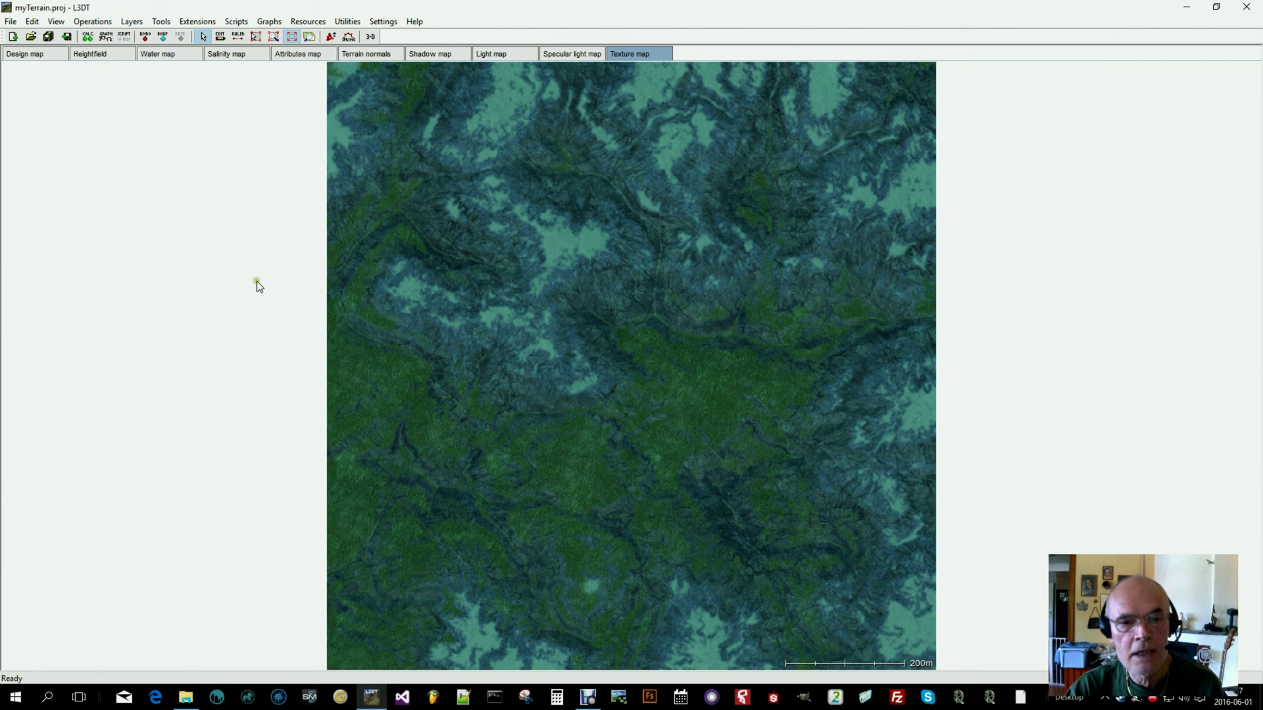
click(86, 22)
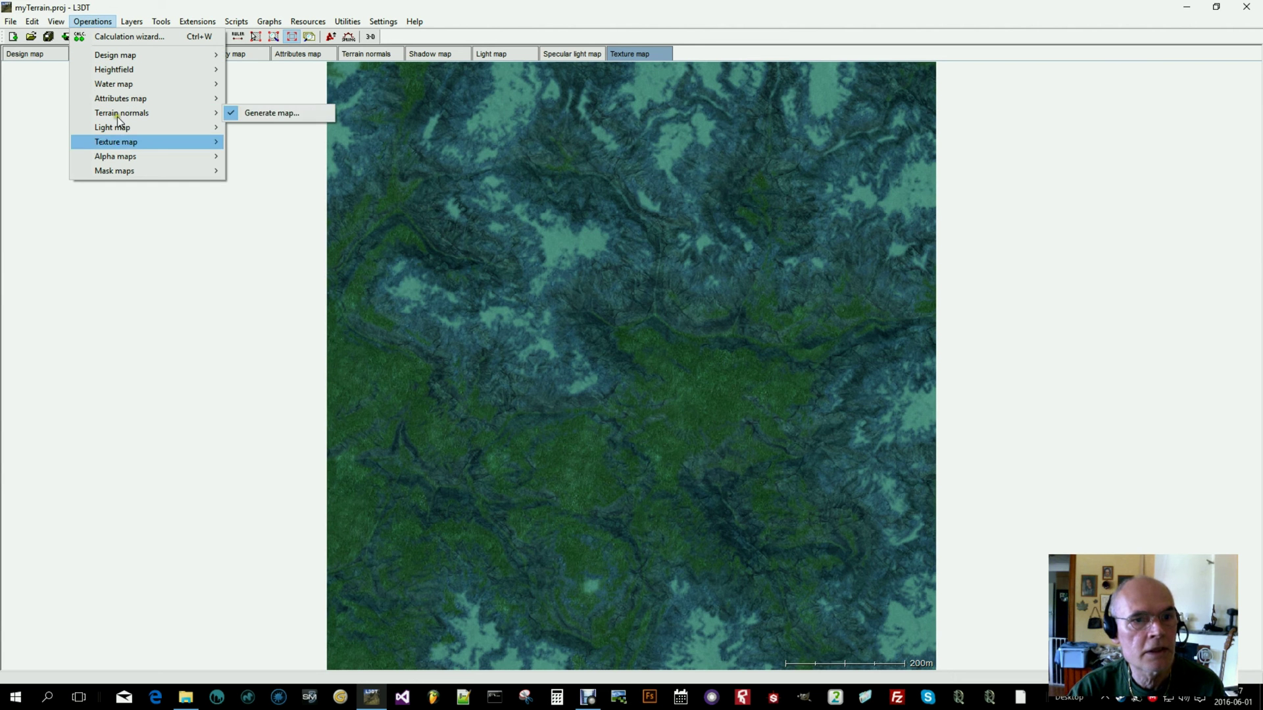
Open Generate alpha maps and group std_grass_steep and std_grass_lush with std_grass on layer 4.
mouse_move(129, 157)
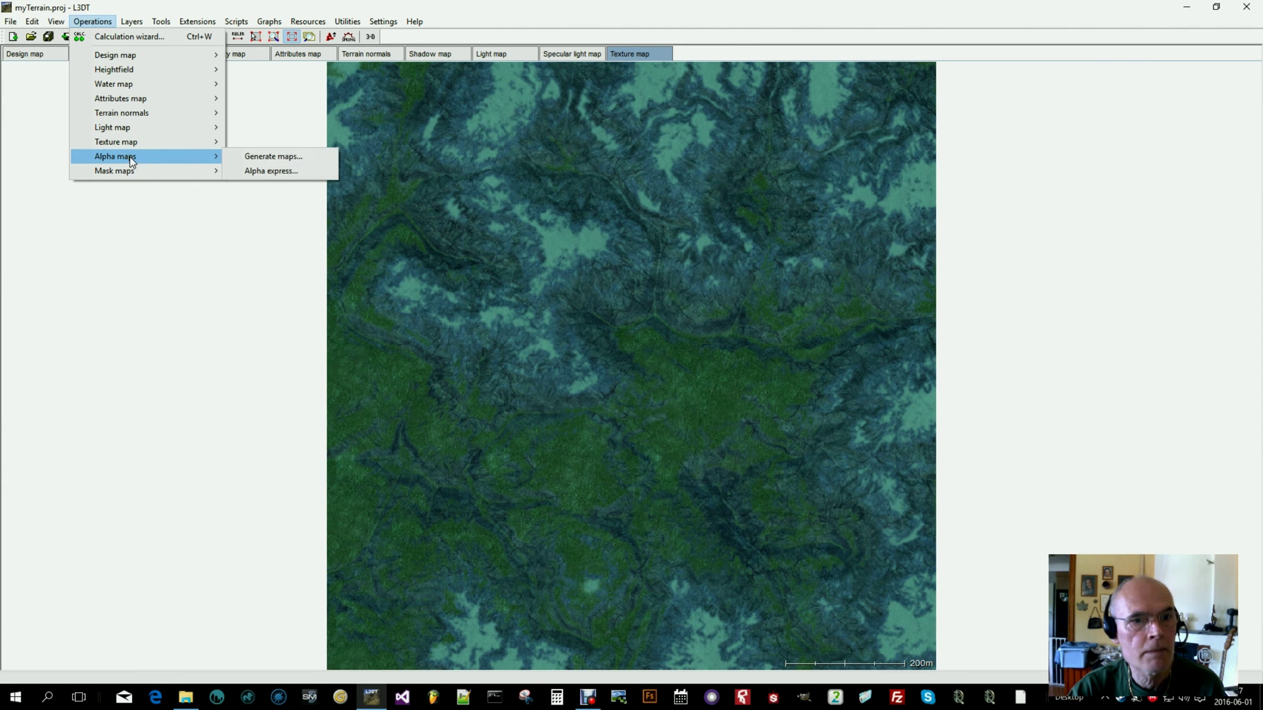
click(251, 156)
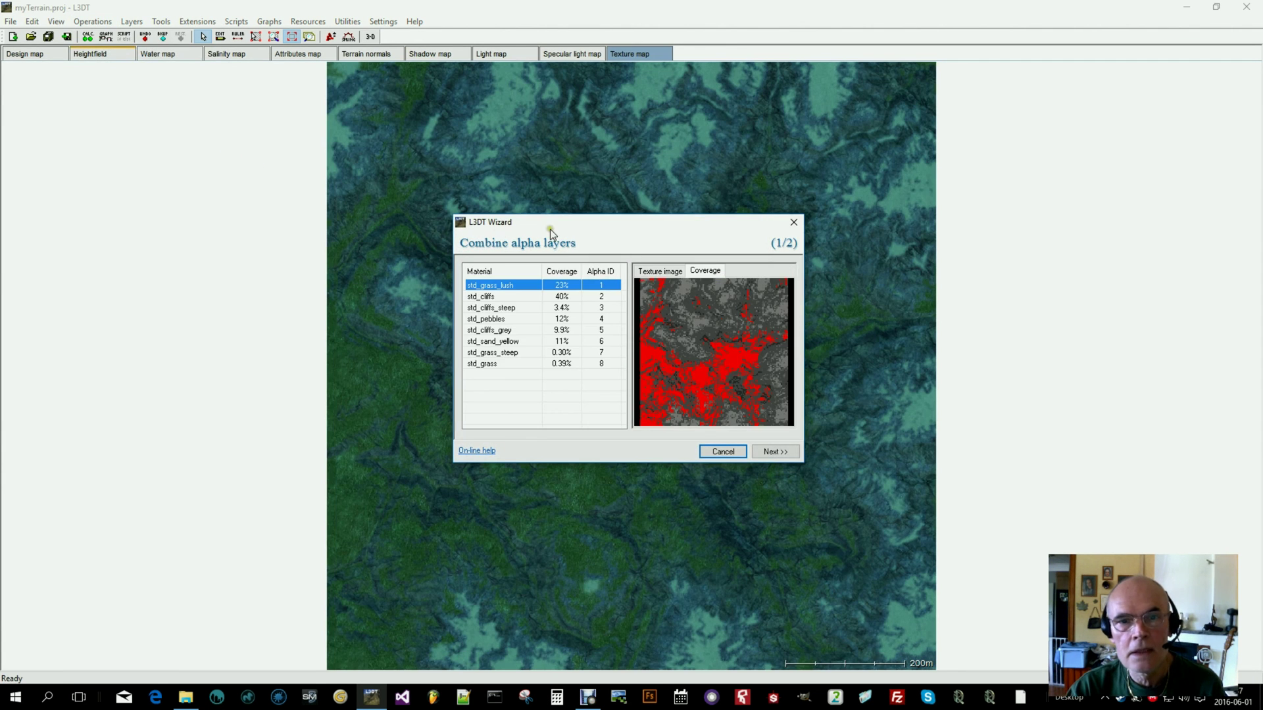
drag(550, 229, 547, 221)
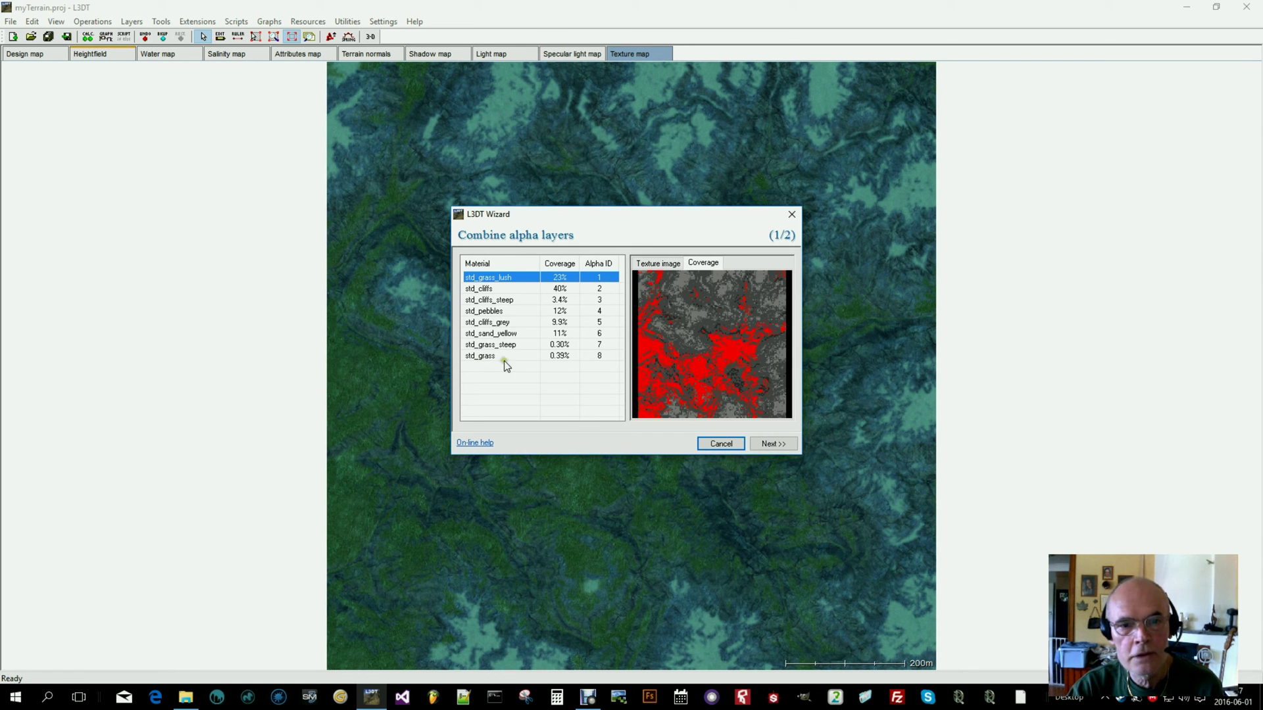
click(478, 346)
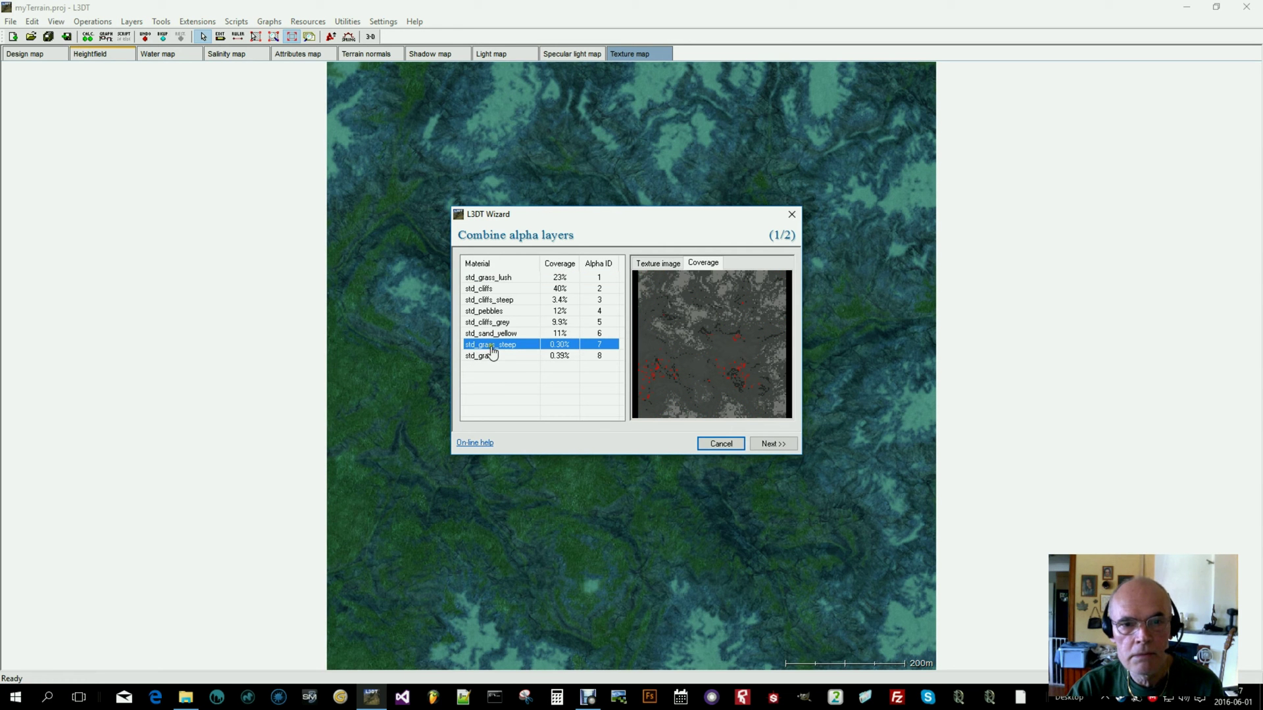
click(610, 352)
click(581, 413)
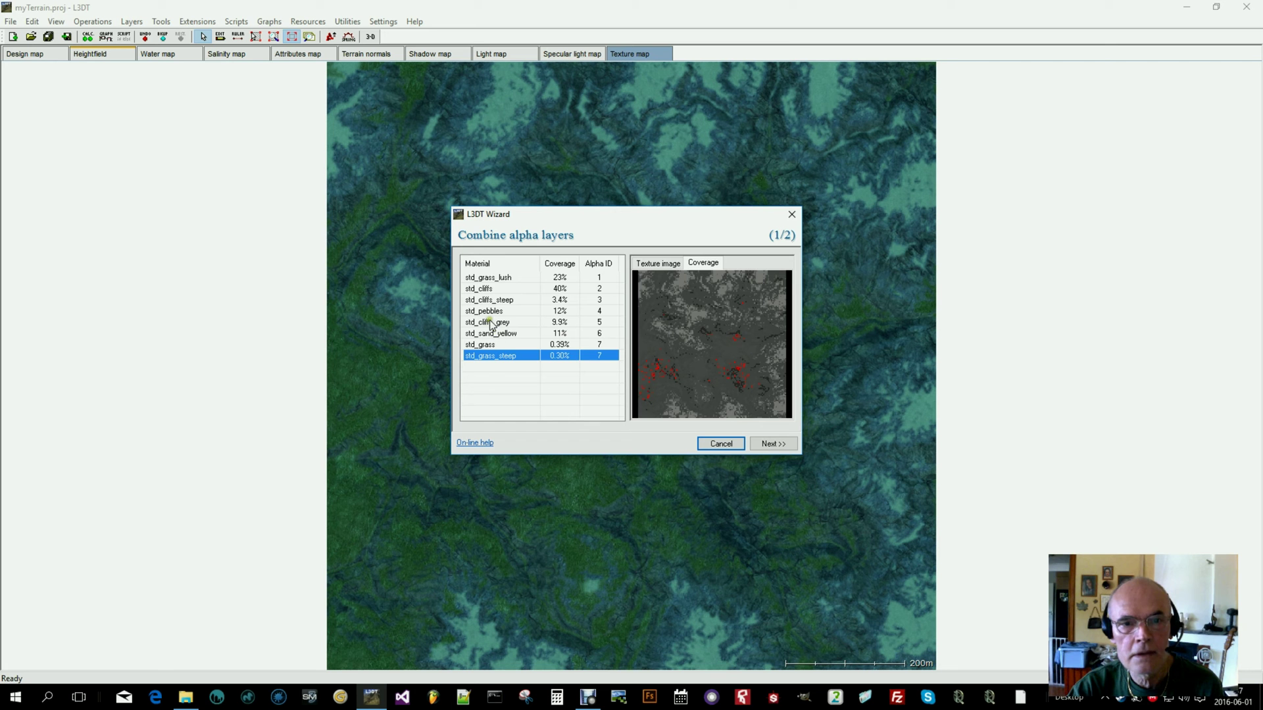
click(488, 278)
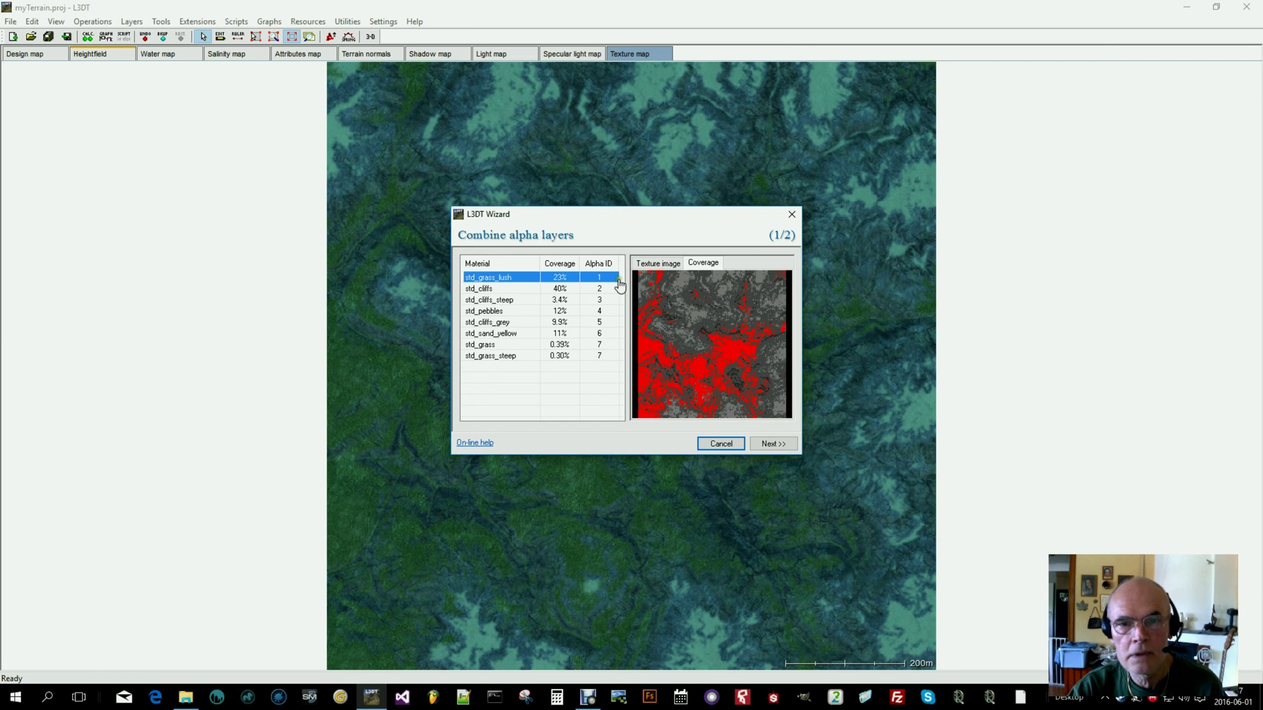
click(611, 283)
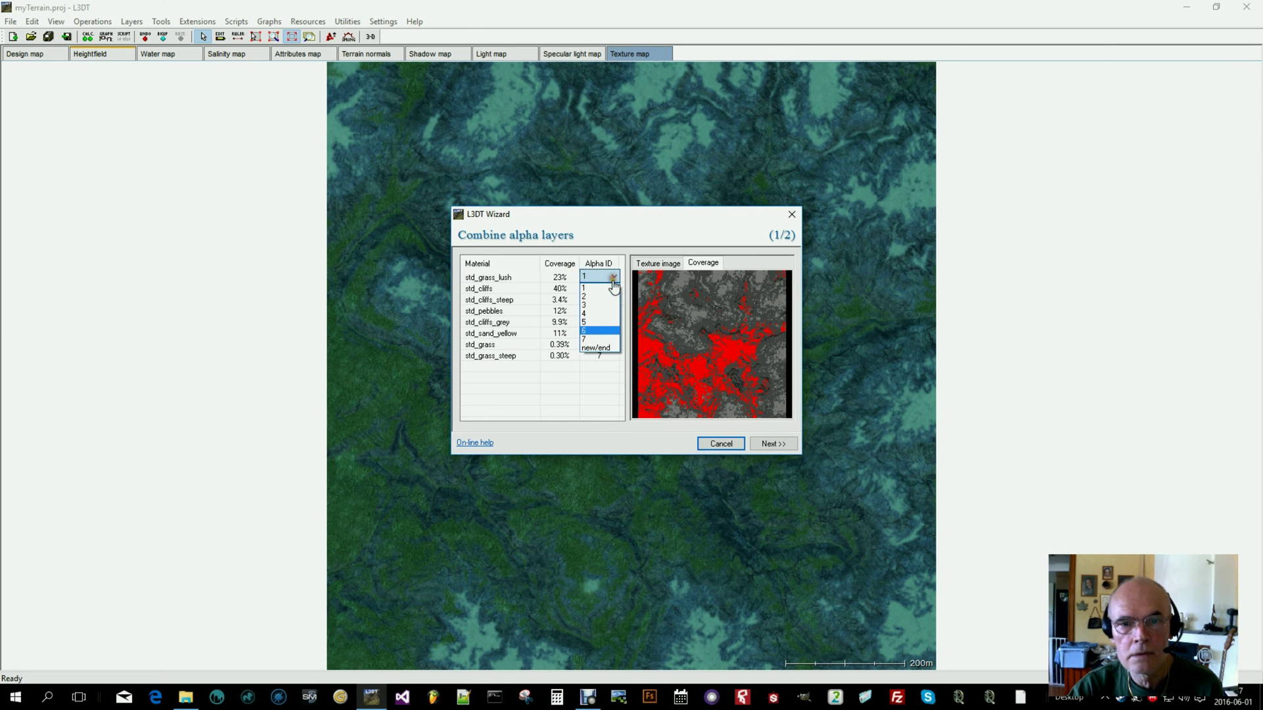
click(588, 343)
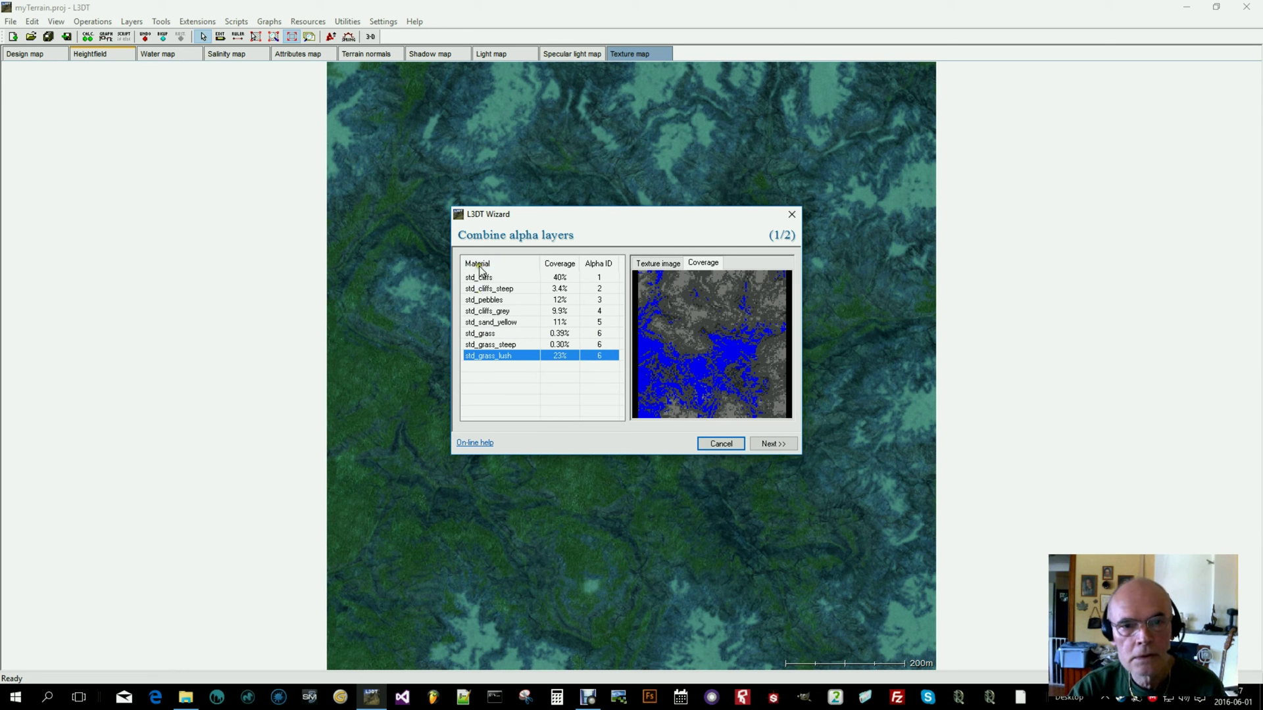
Merge std_cliffs_grey and std_cliffs_steep into alpha layer 1 and continue to the options.
click(492, 313)
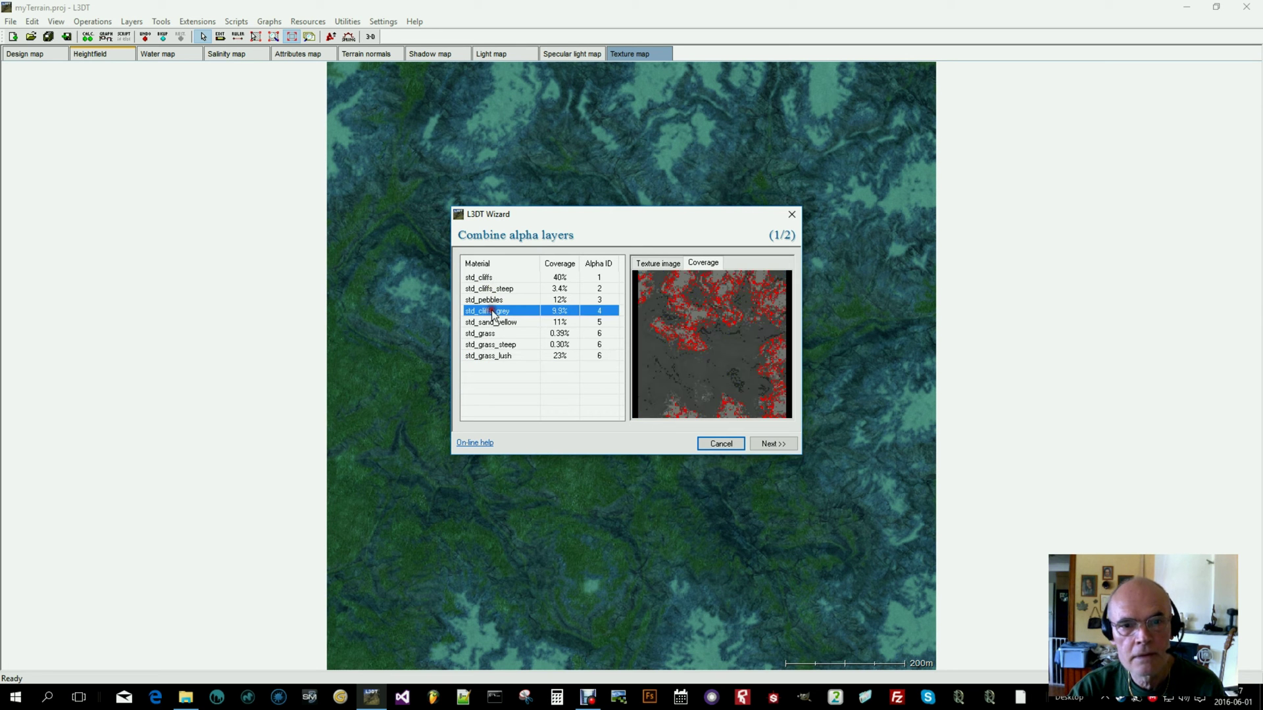
click(611, 311)
click(590, 322)
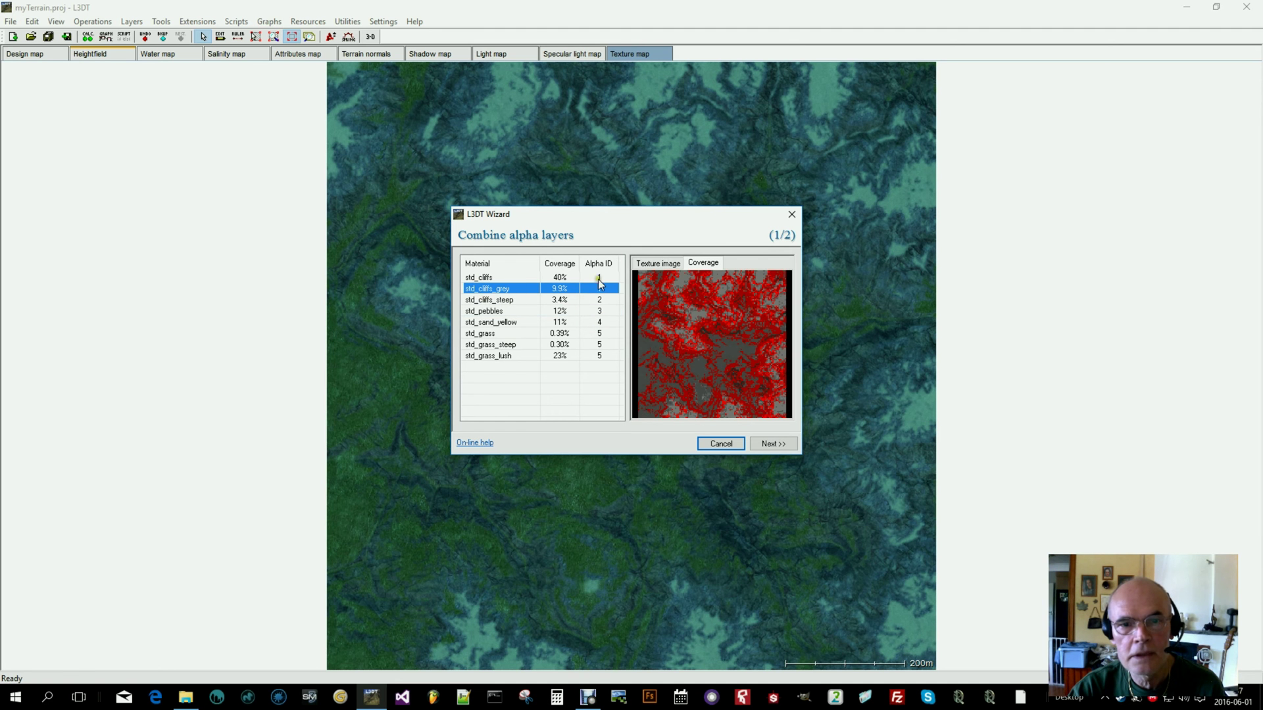
click(610, 302)
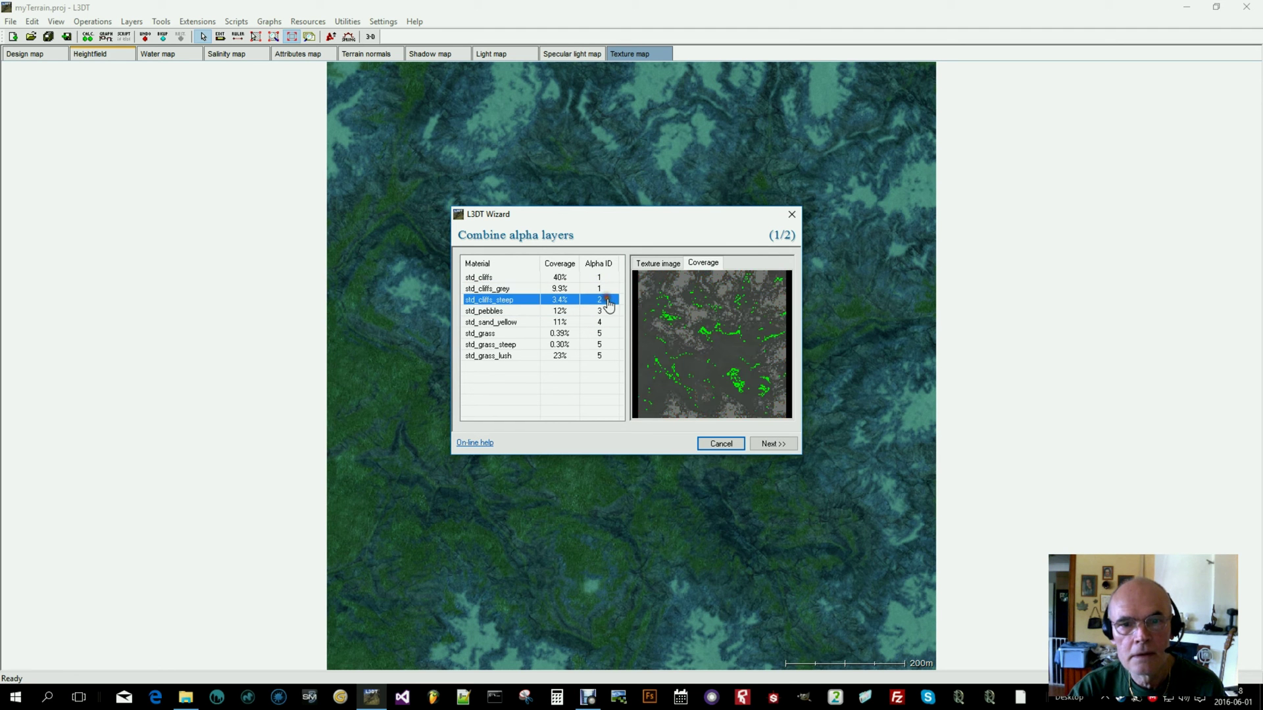
click(609, 304)
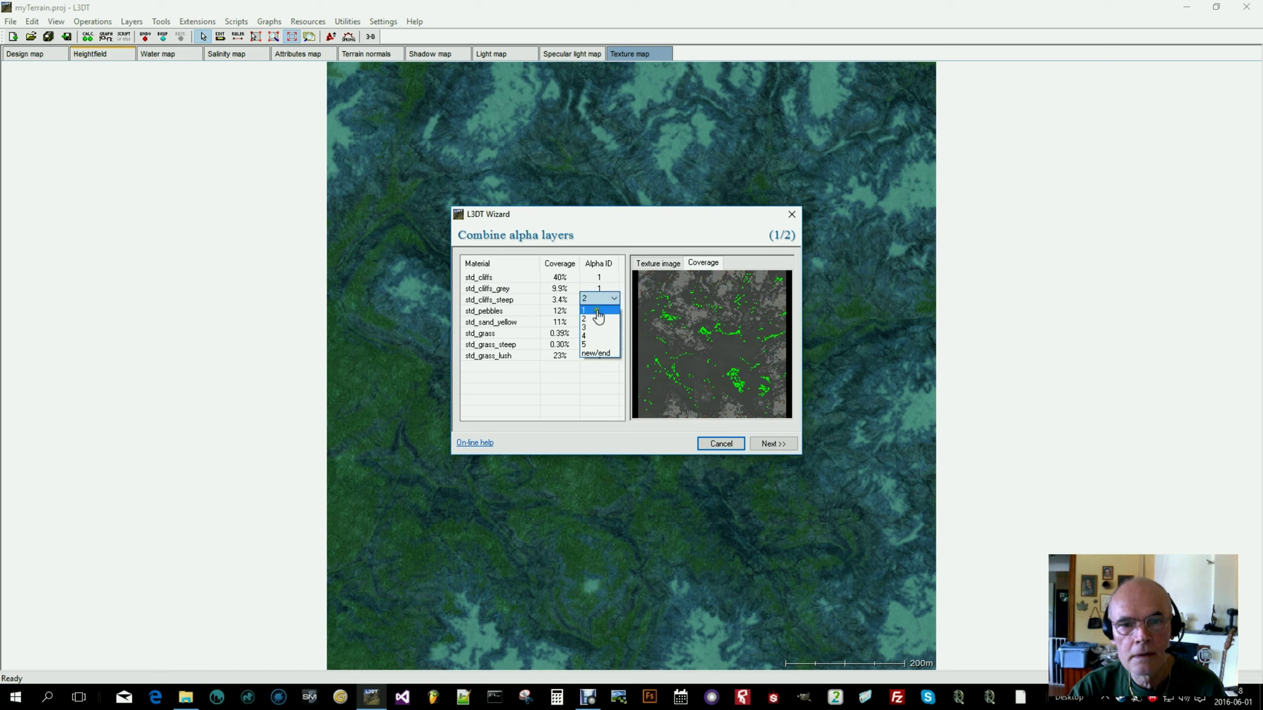
click(599, 319)
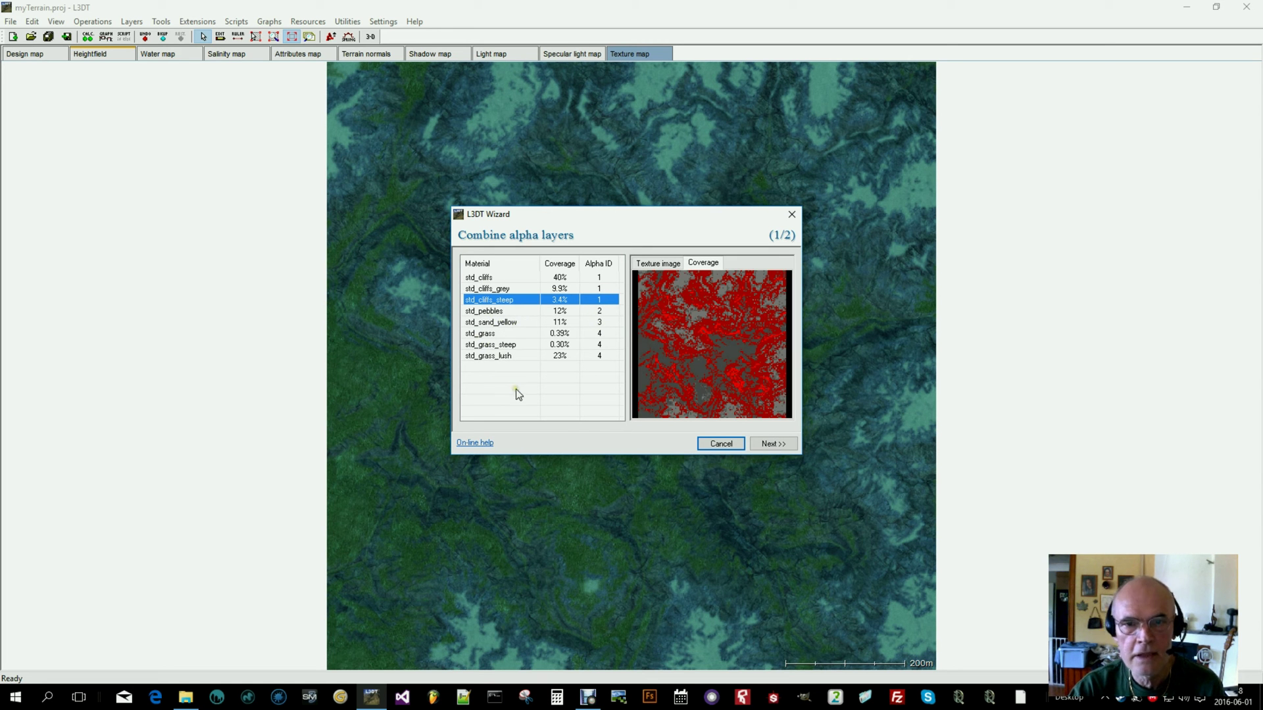
click(778, 445)
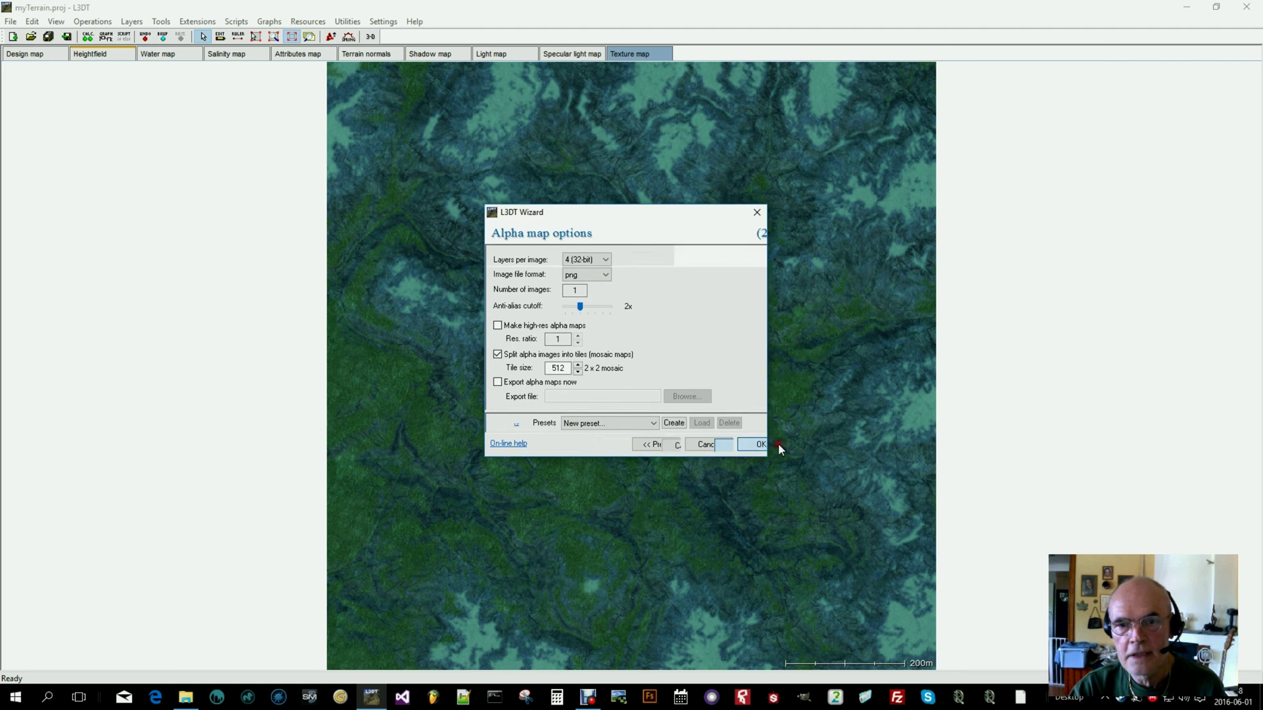
Create the alpha maps at 3 layers per 24-bit image, high-resolution and untiled.
click(620, 260)
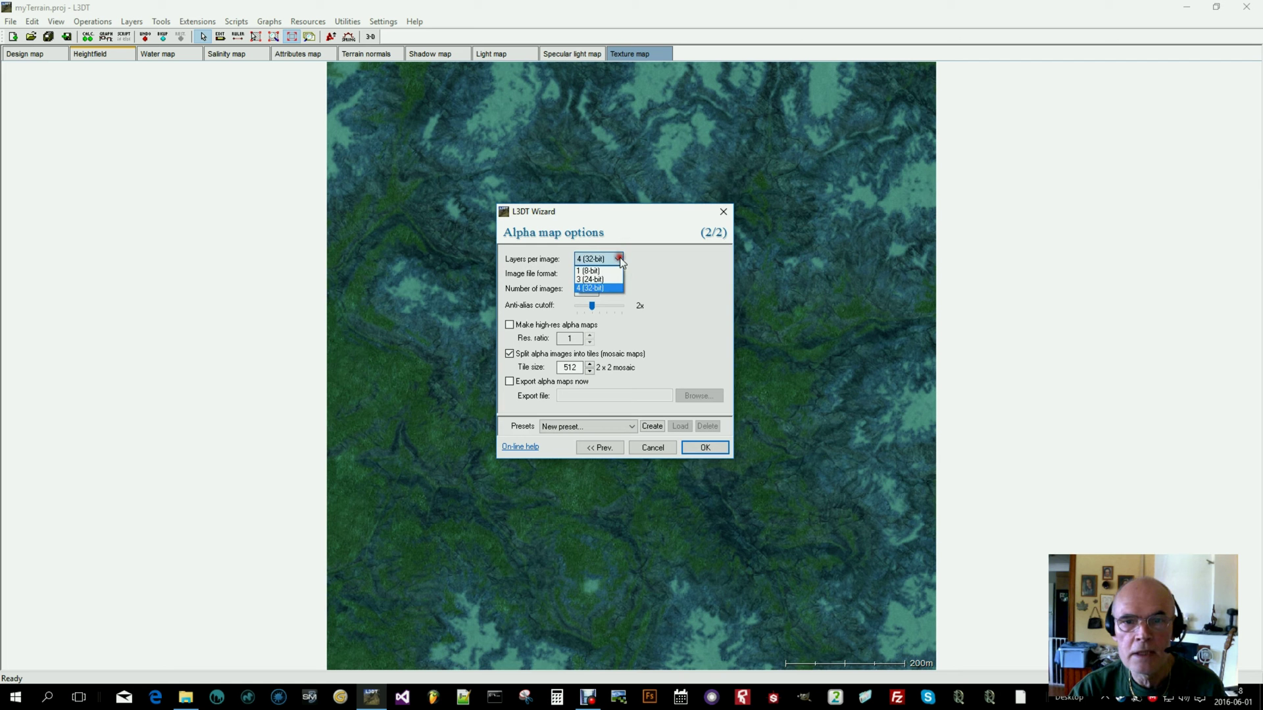
click(579, 281)
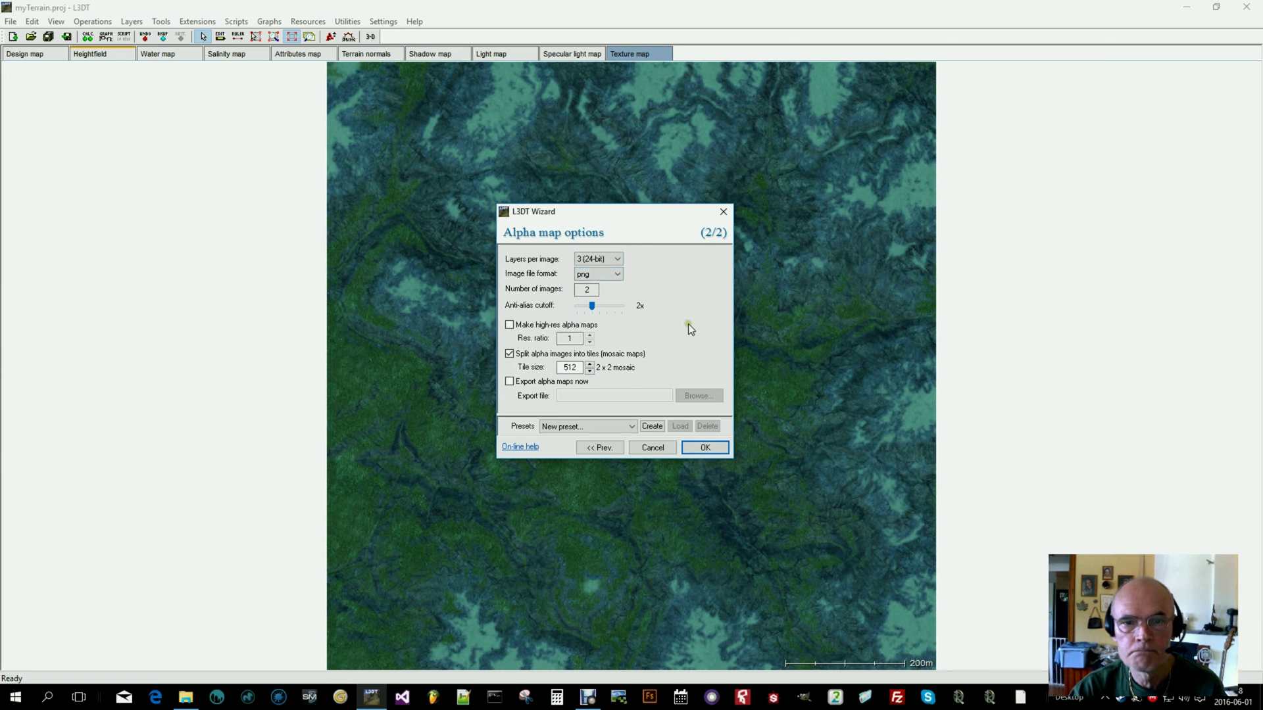
click(509, 325)
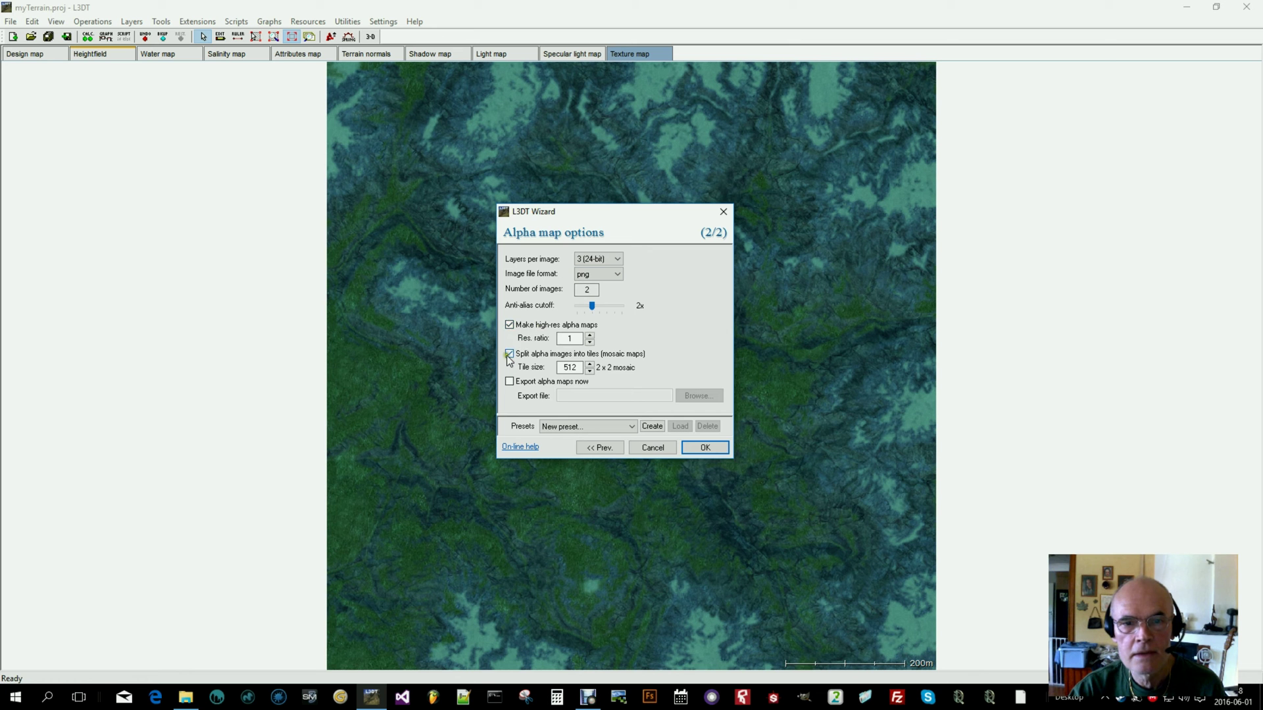
click(510, 354)
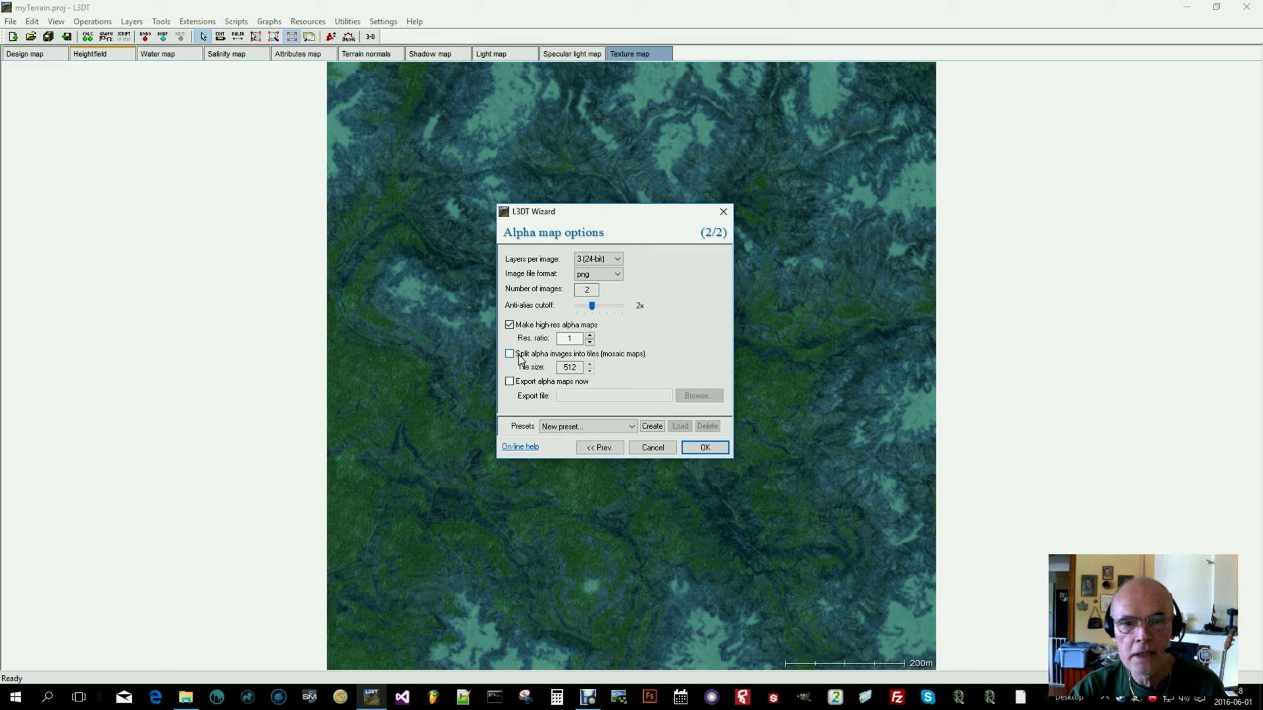
click(701, 448)
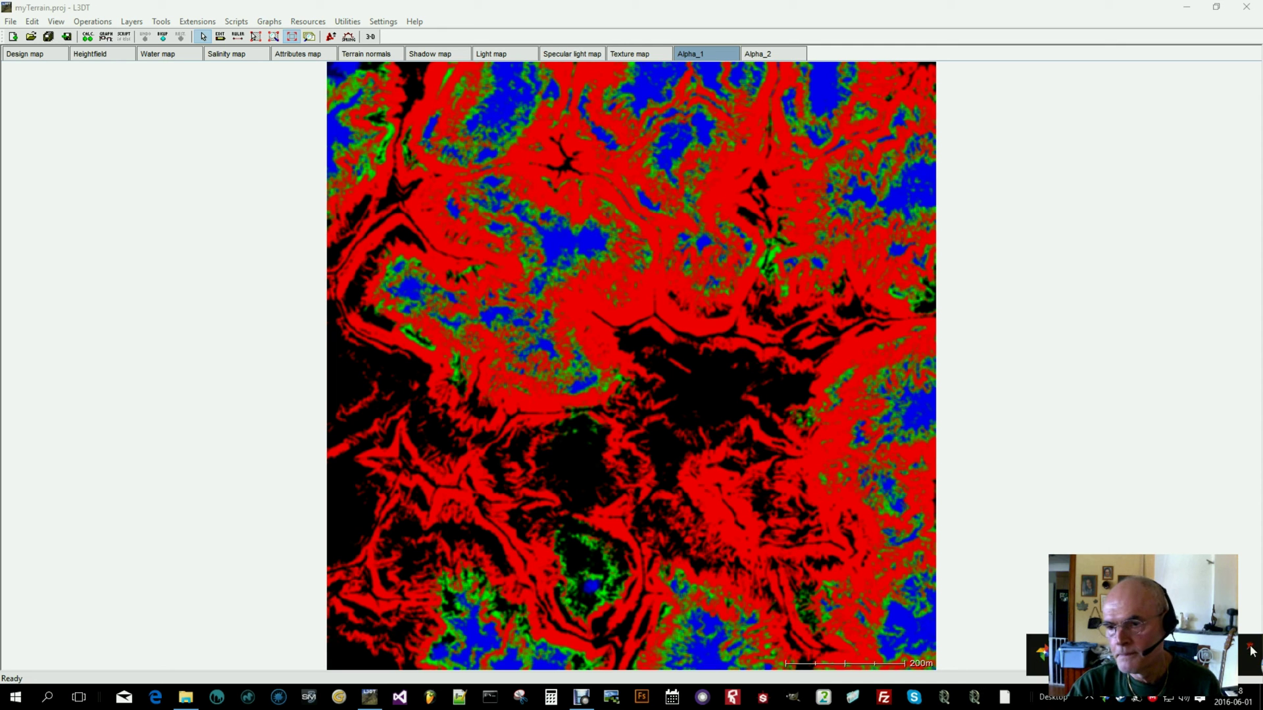
Show the heightfield and begin exporting it in BMP format.
click(106, 53)
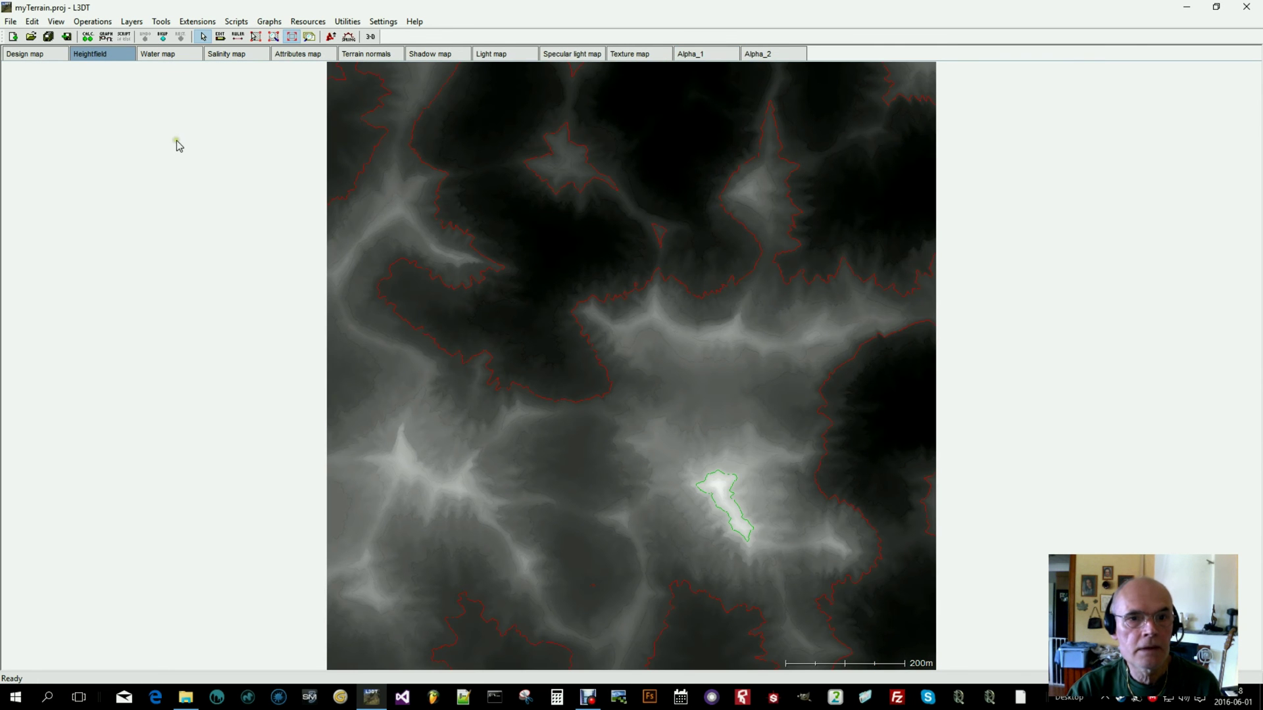
right_click(178, 144)
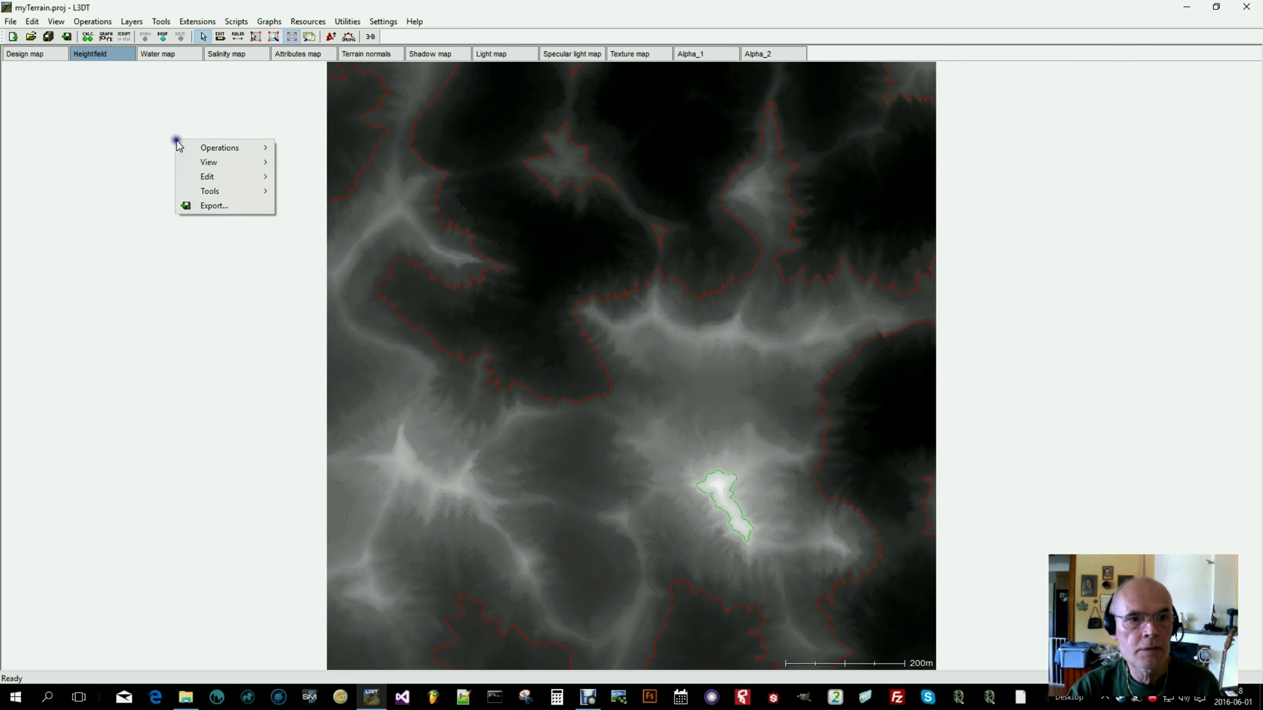
click(132, 96)
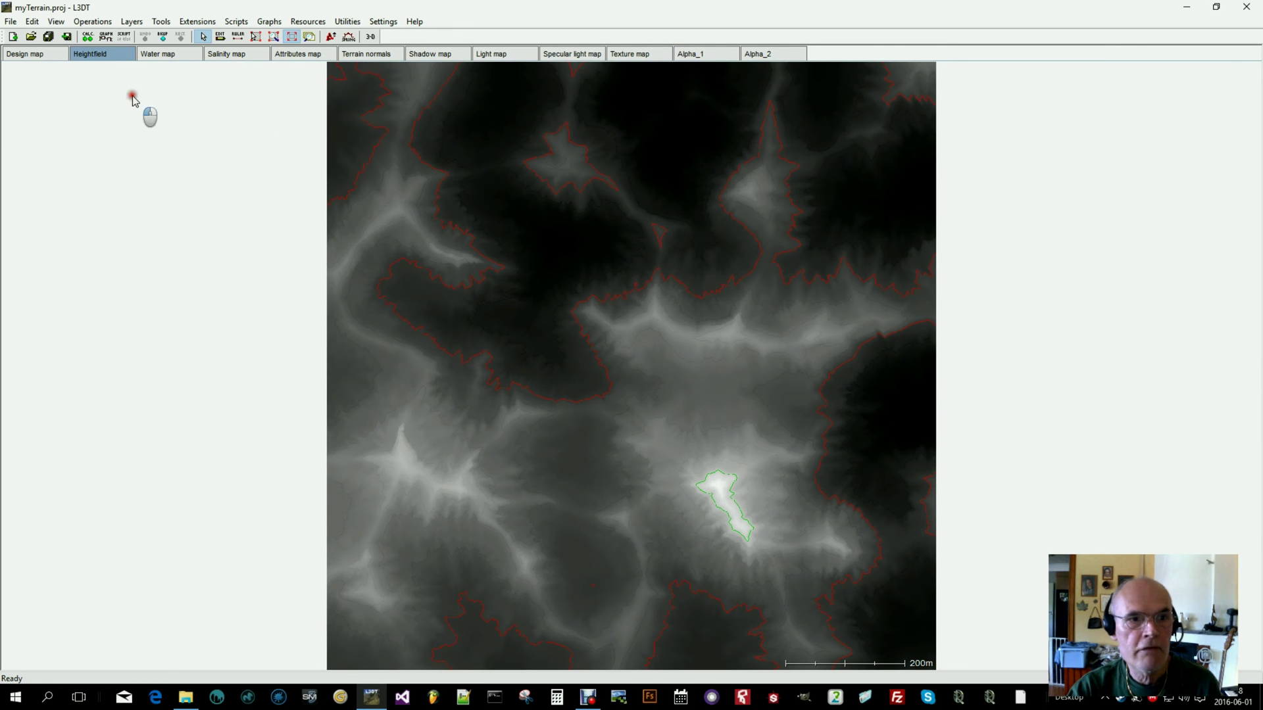
right_click(218, 156)
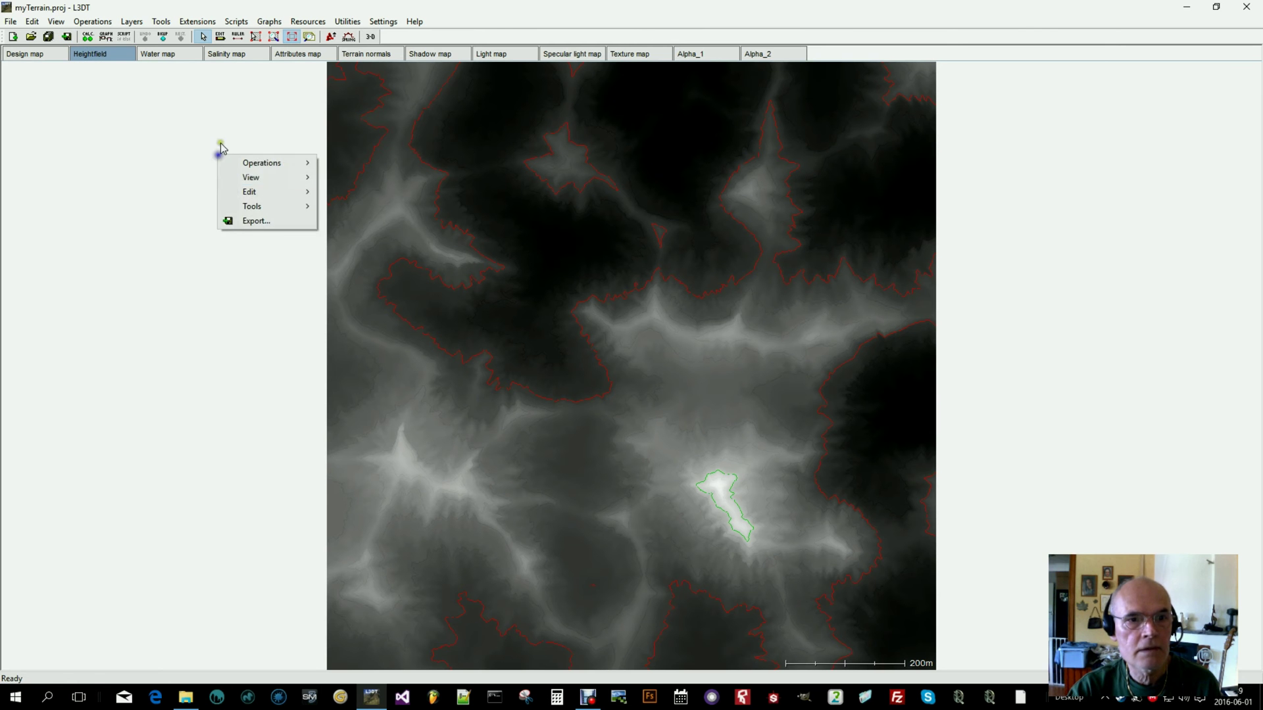
click(256, 222)
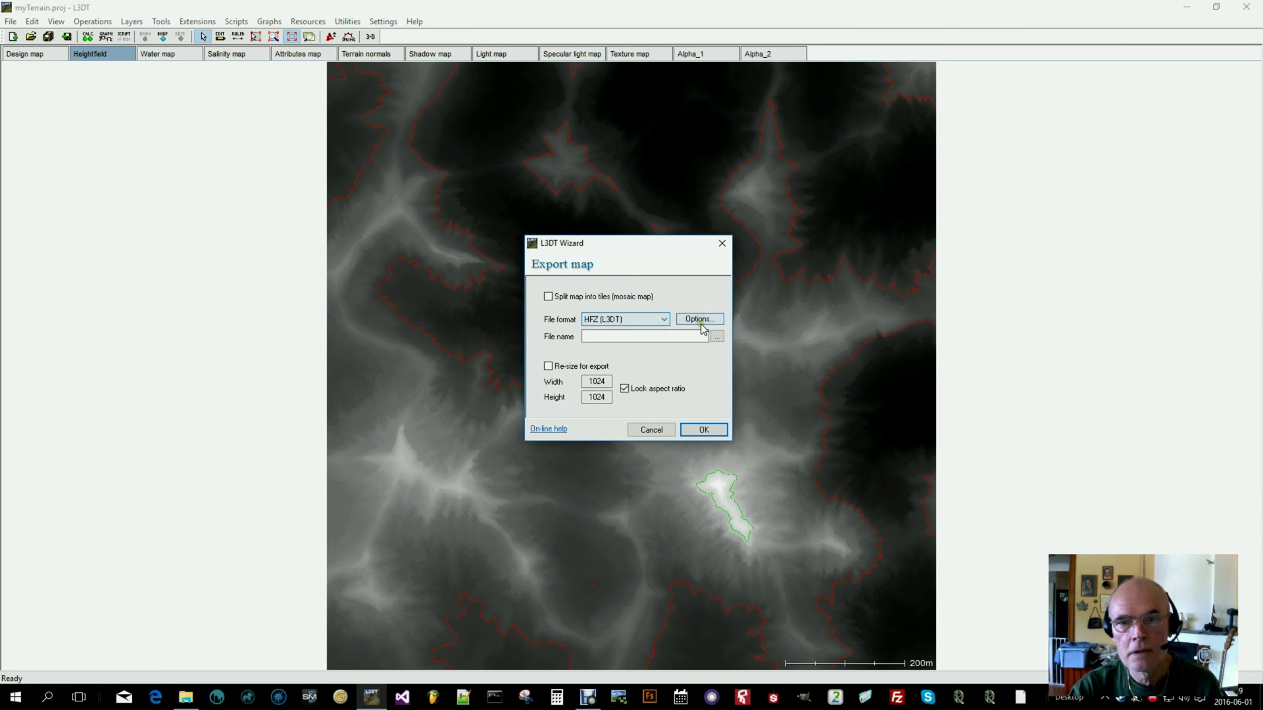
click(664, 320)
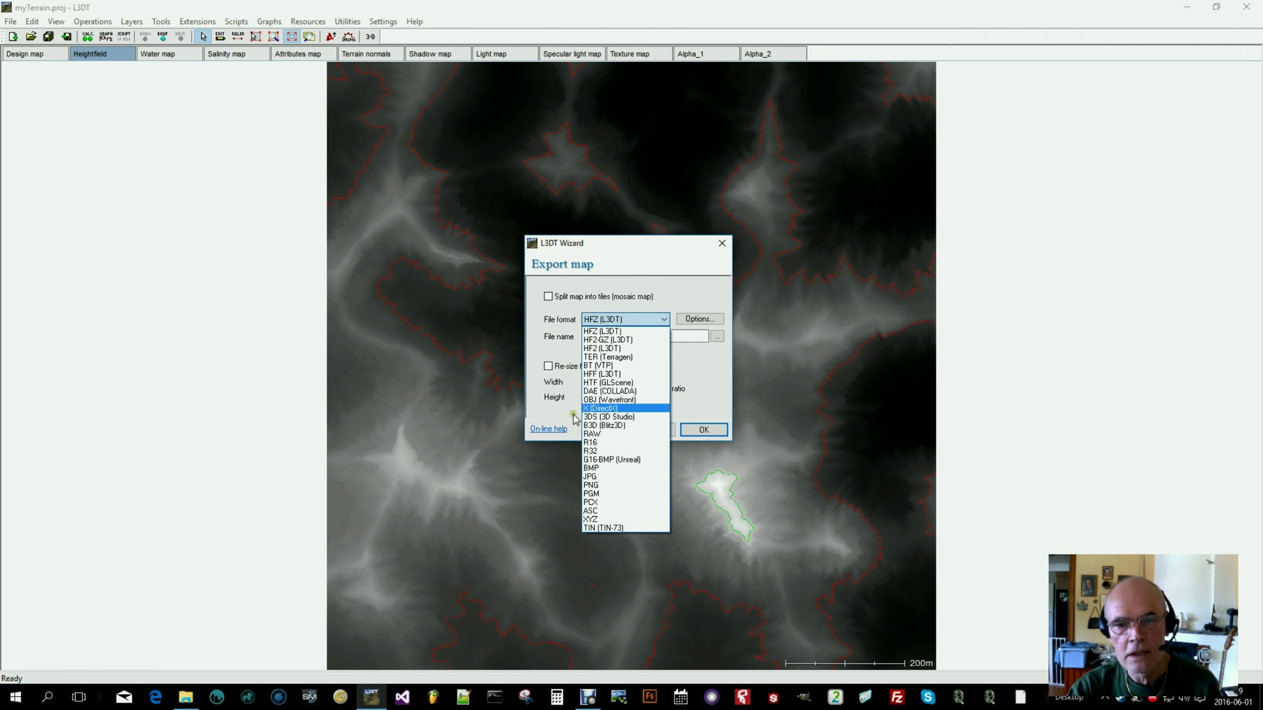
click(600, 469)
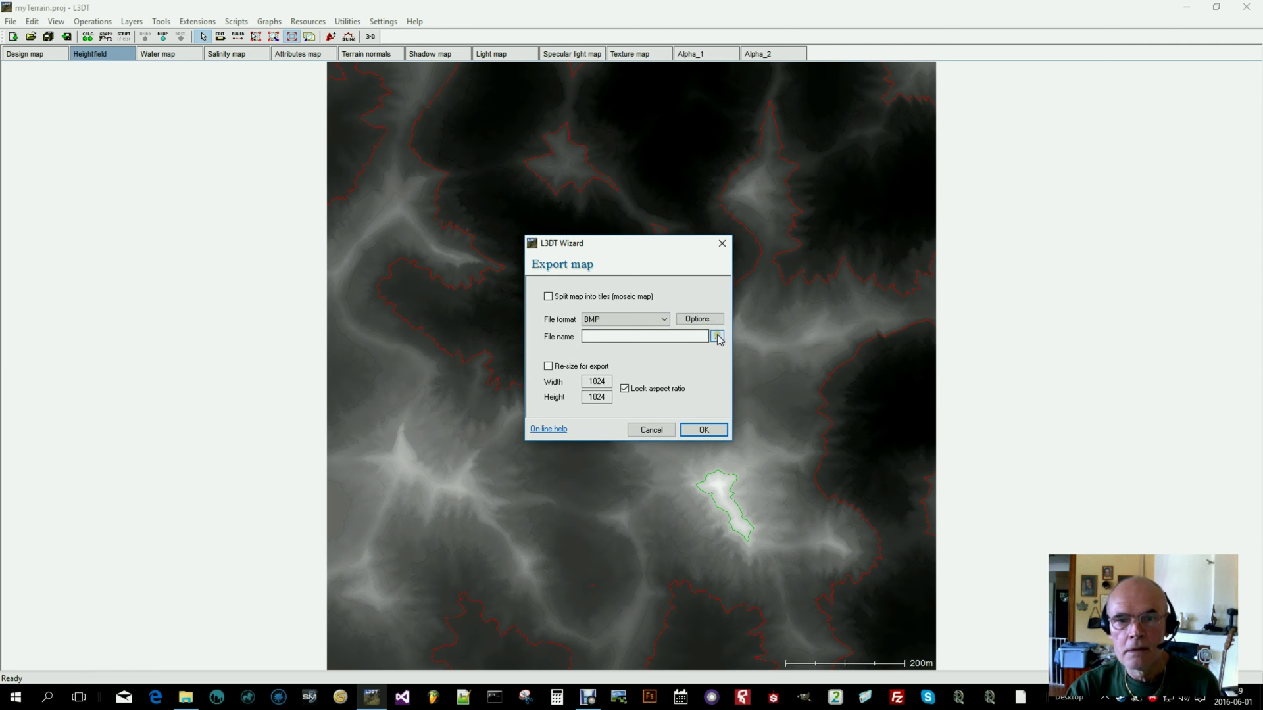
Create an Output folder and export the heightfield there as myTerrain_hm.
click(717, 336)
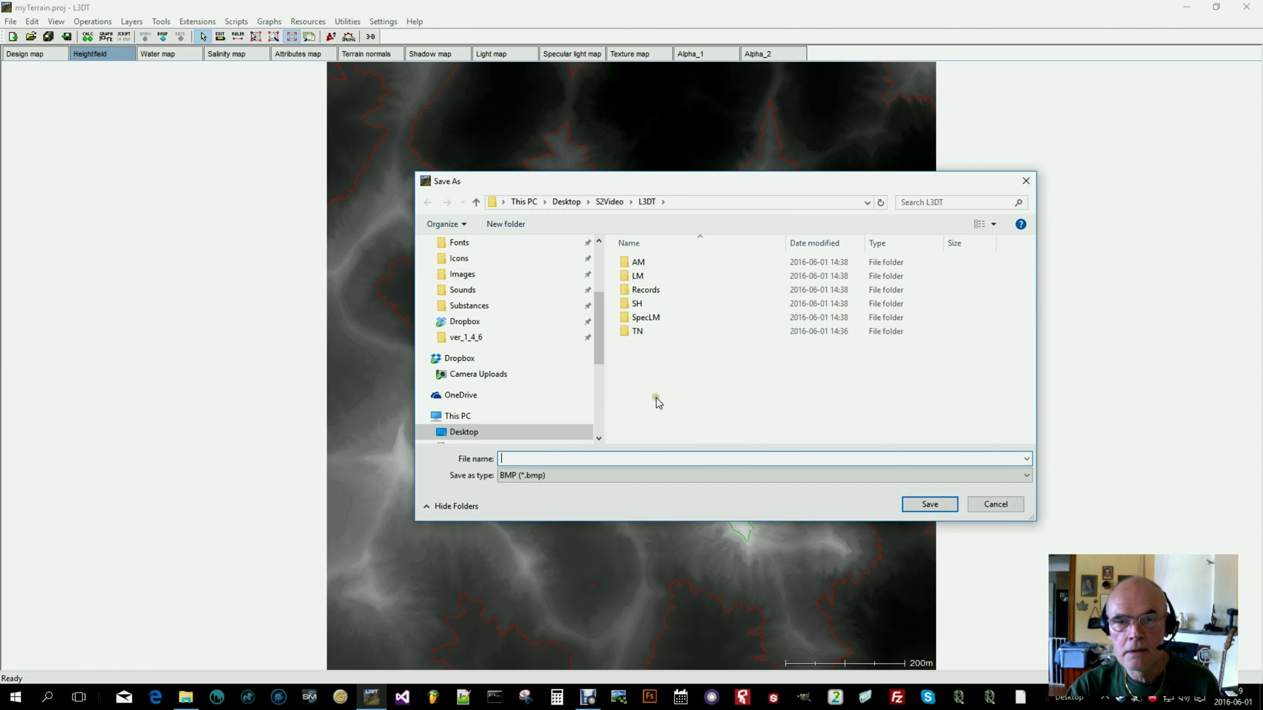
right_click(633, 379)
mouse_move(682, 528)
click(812, 537)
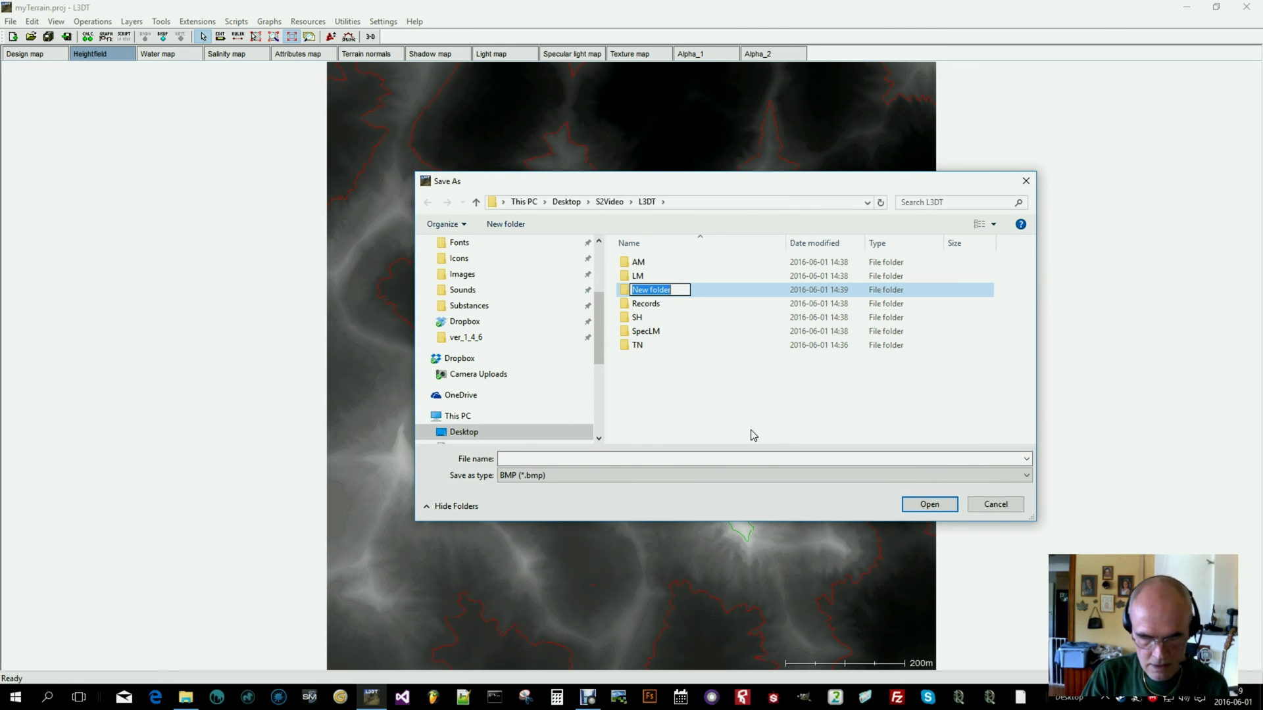
text(Output)
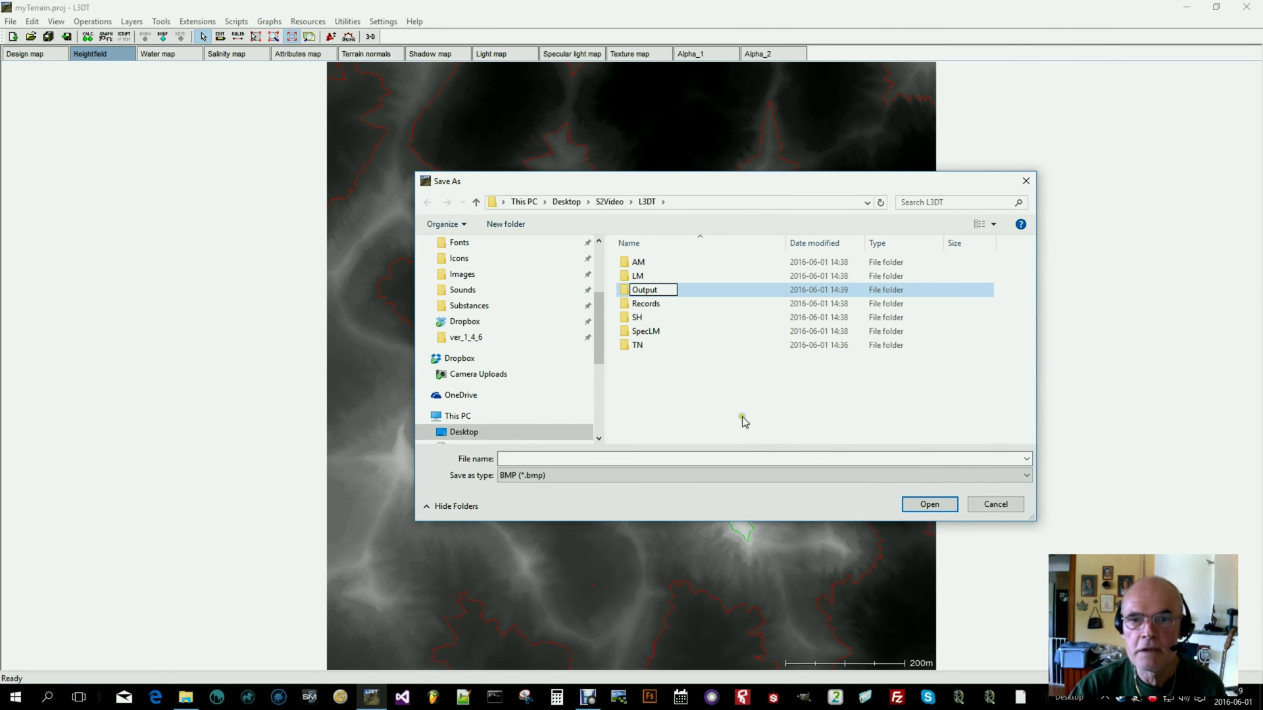
click(732, 409)
double_click(637, 292)
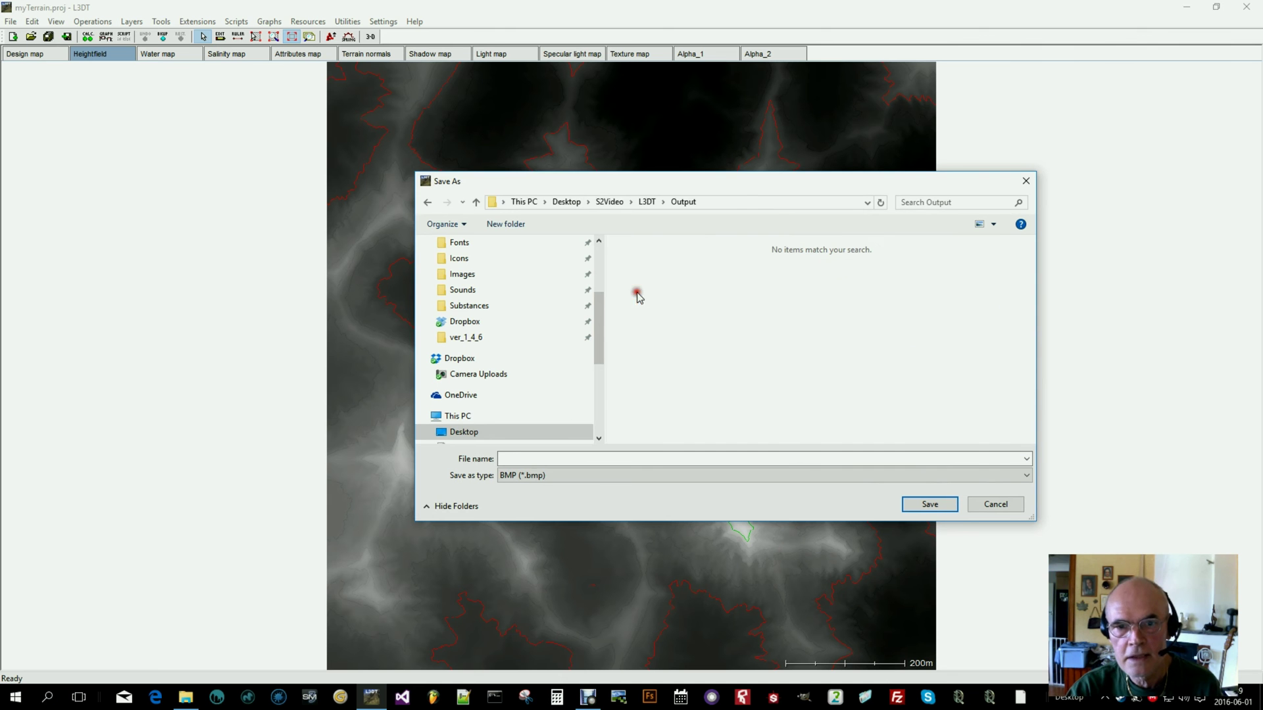
click(564, 459)
text(myTerrain_hm)
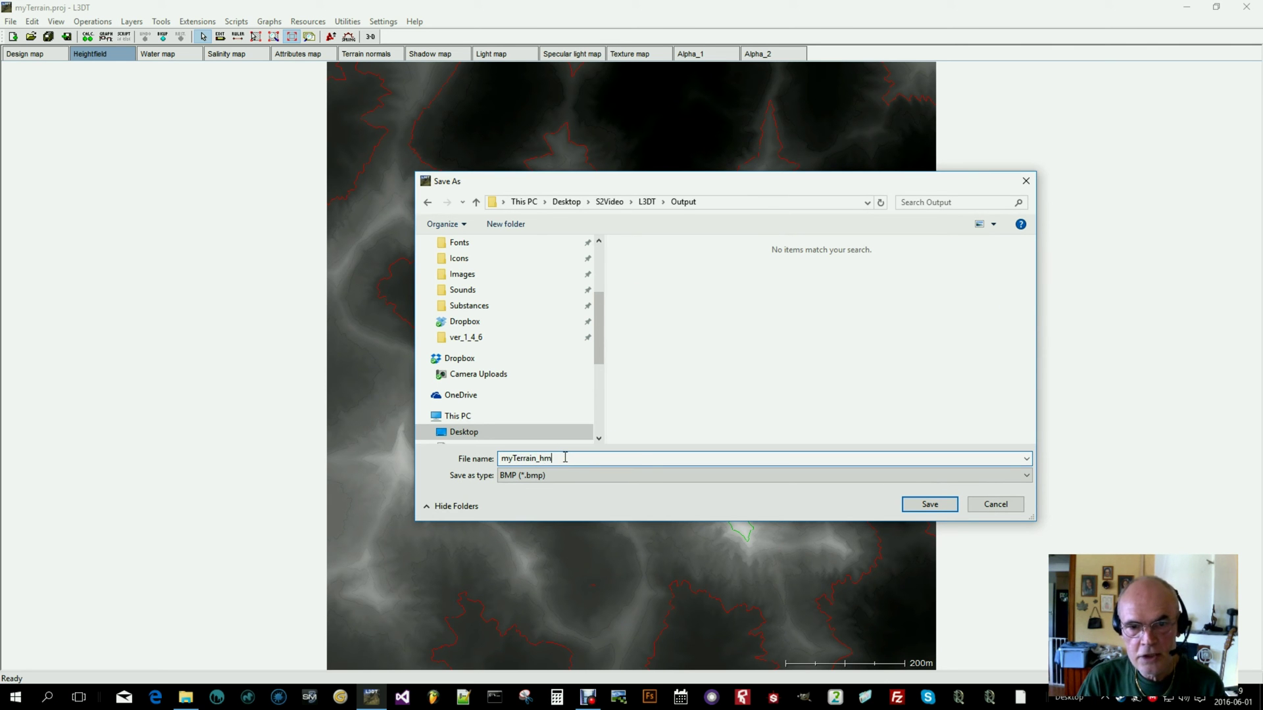
click(943, 506)
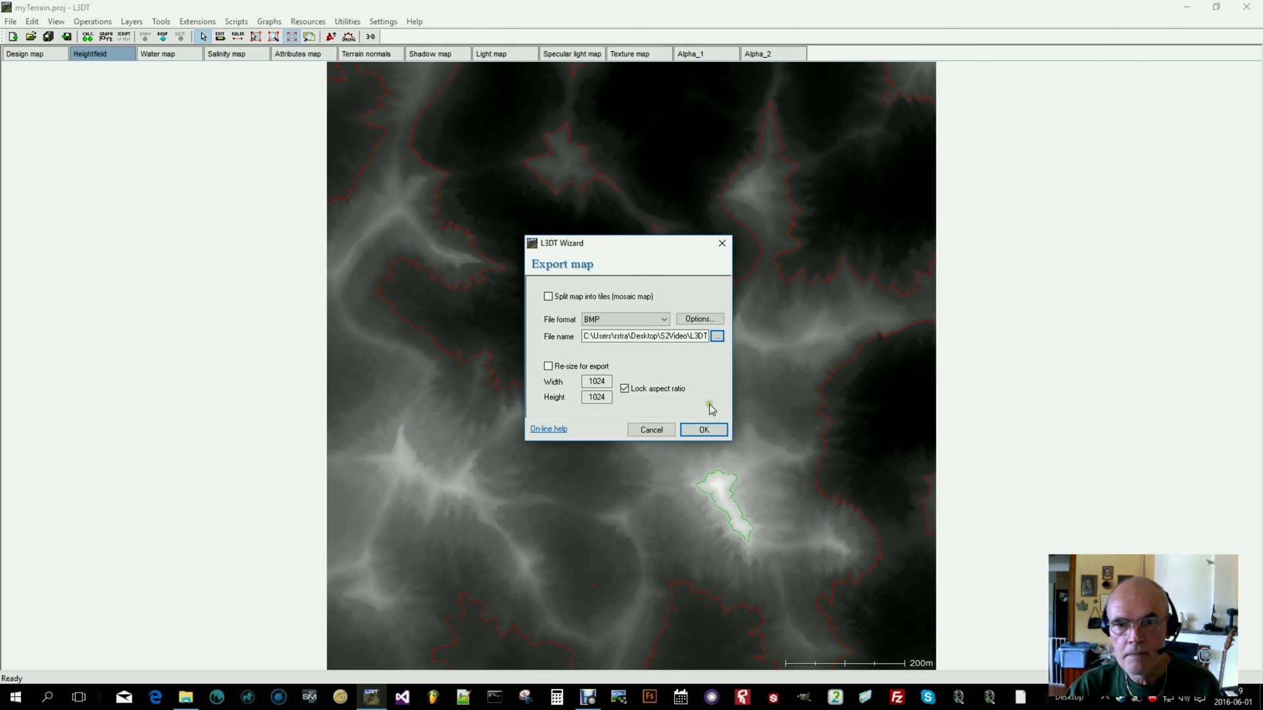
click(708, 429)
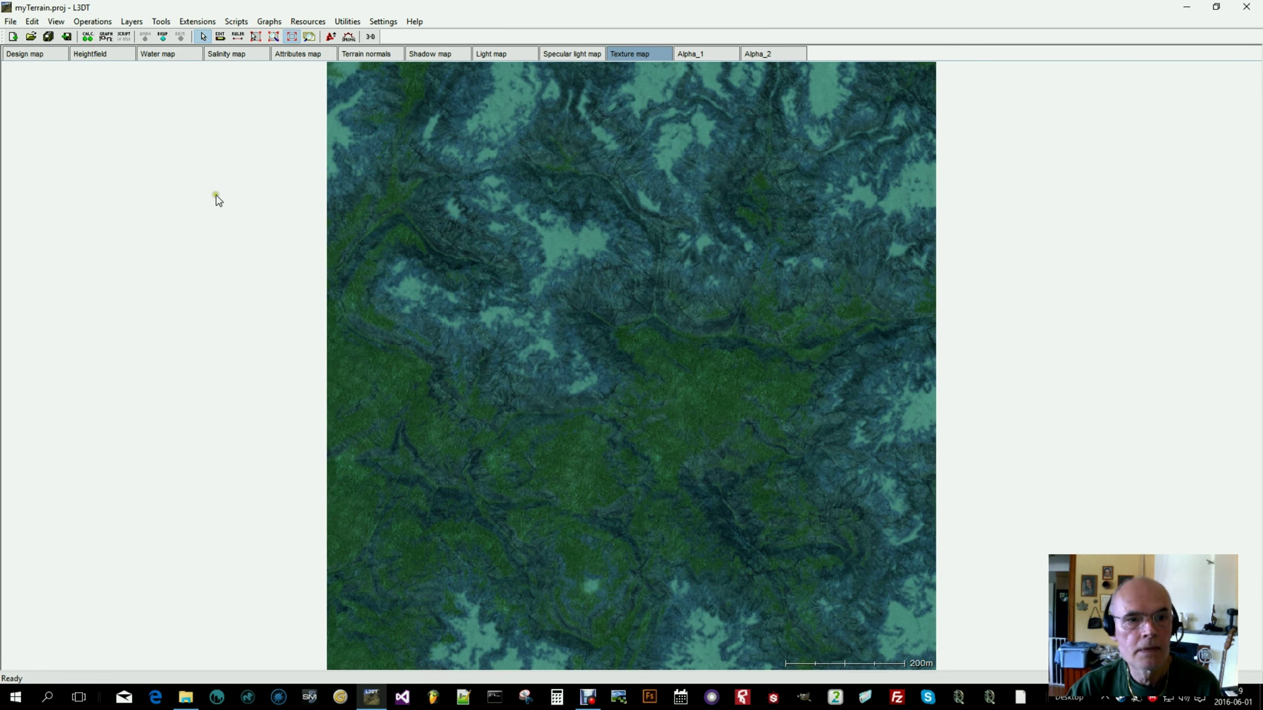
Export the texture map as PNG file myTerrain_tex into Output, then show the Alpha_1 map.
right_click(216, 198)
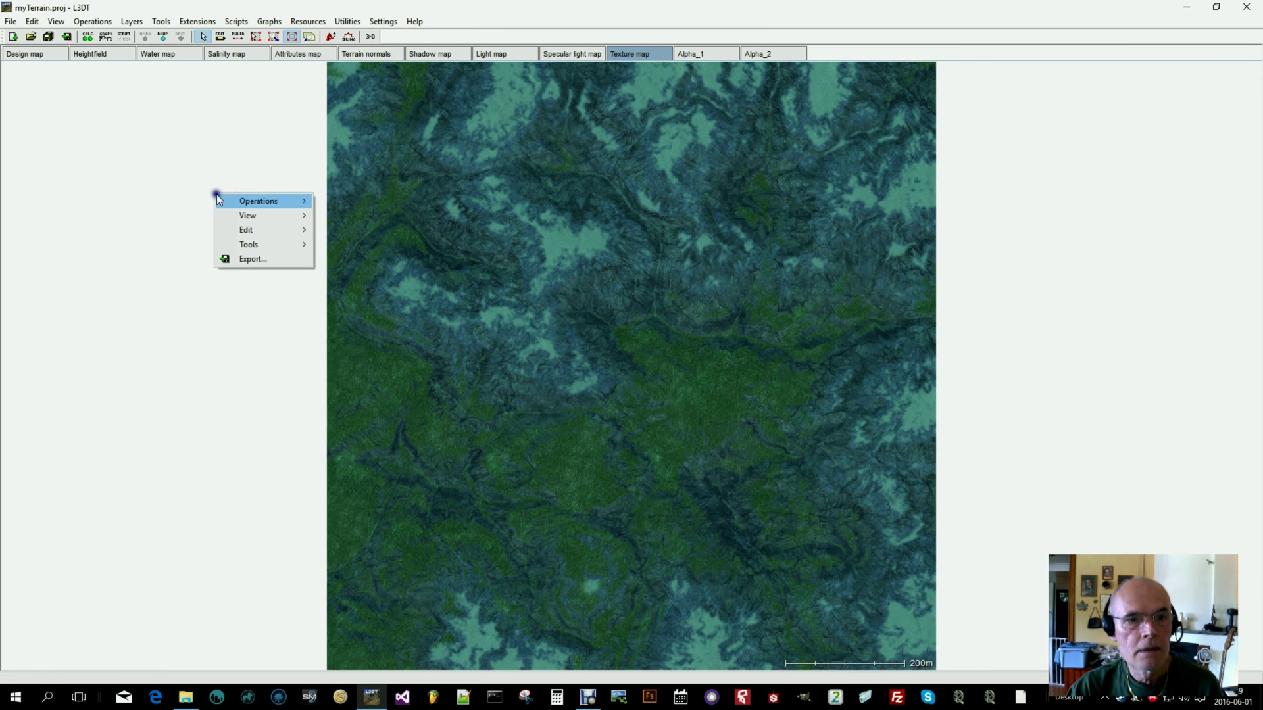
click(276, 257)
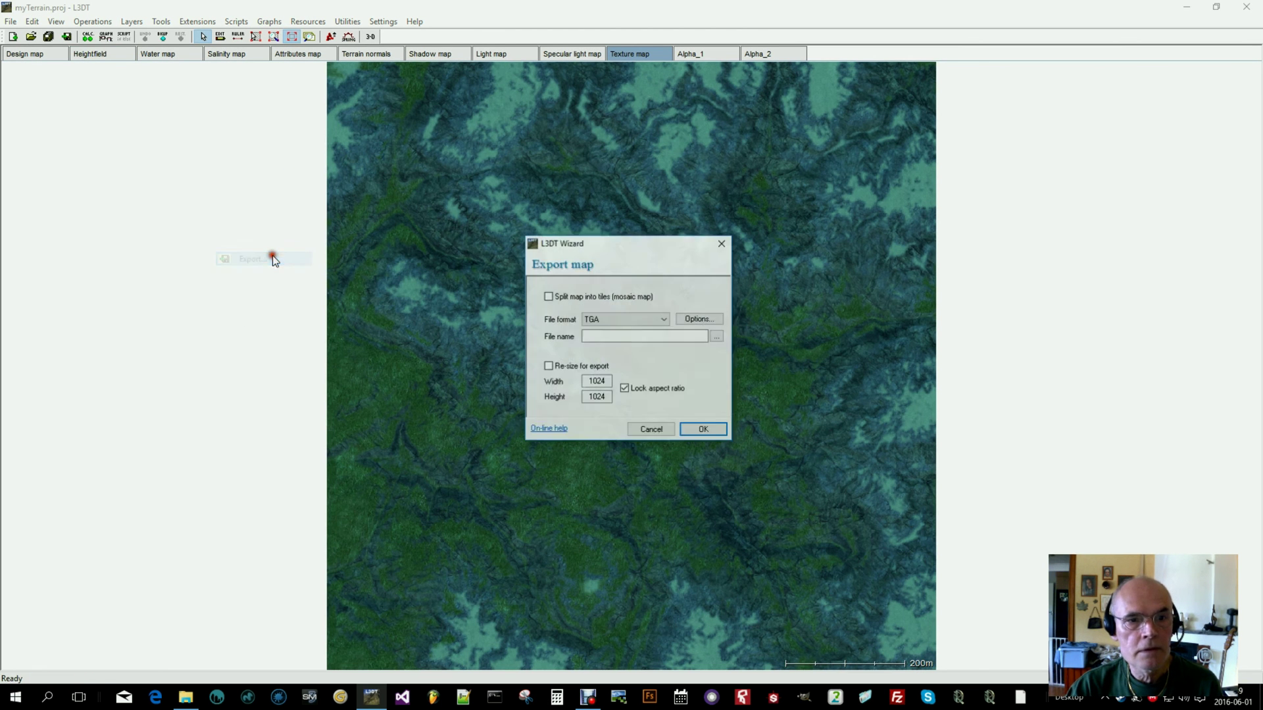
click(661, 320)
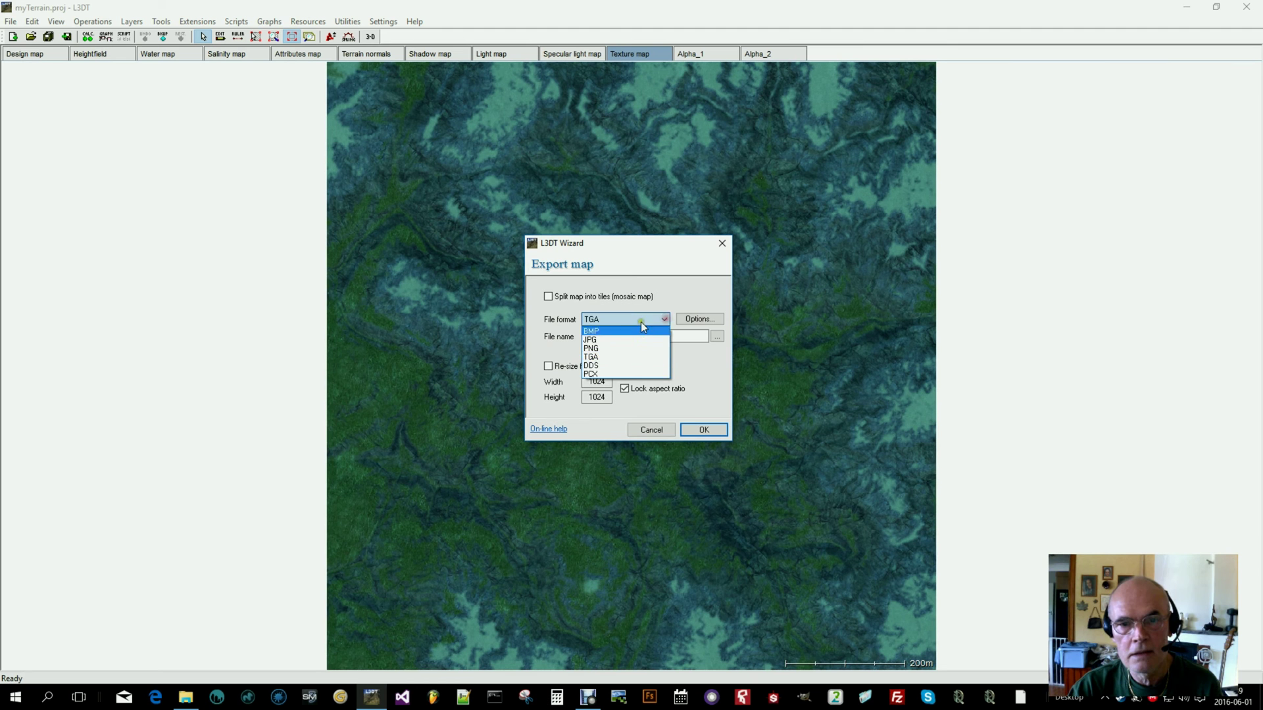
click(601, 349)
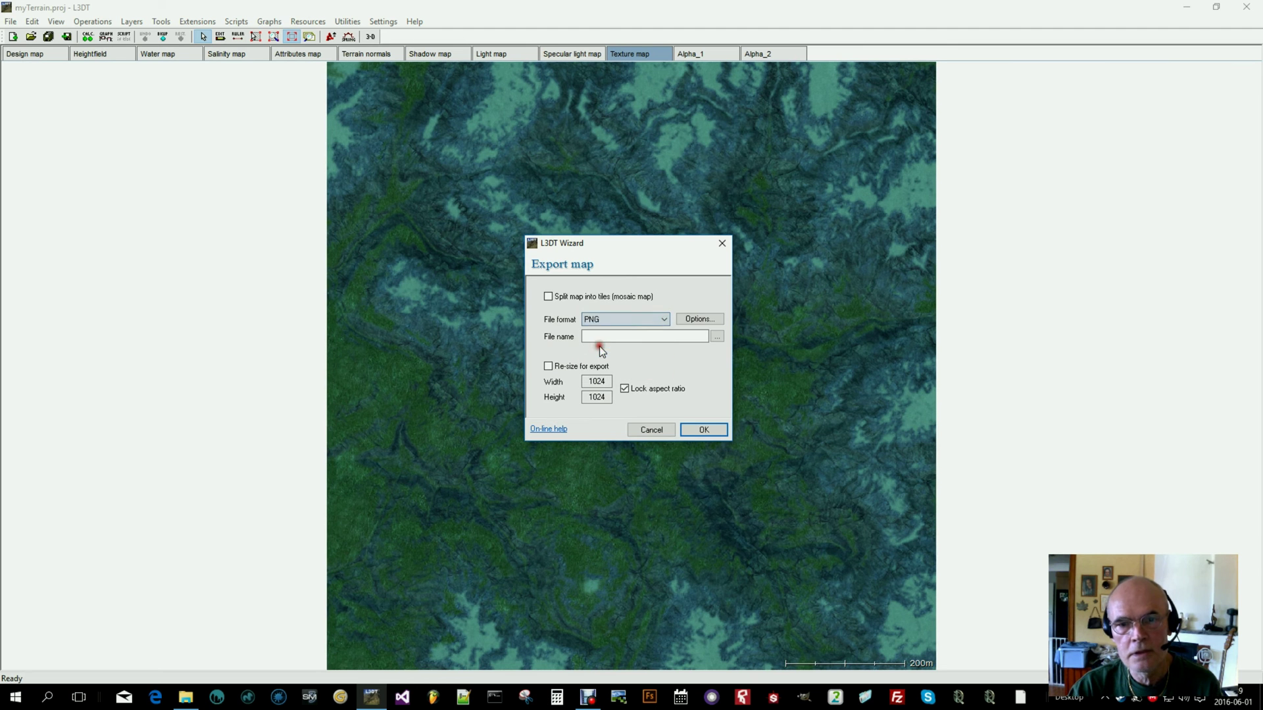
click(717, 336)
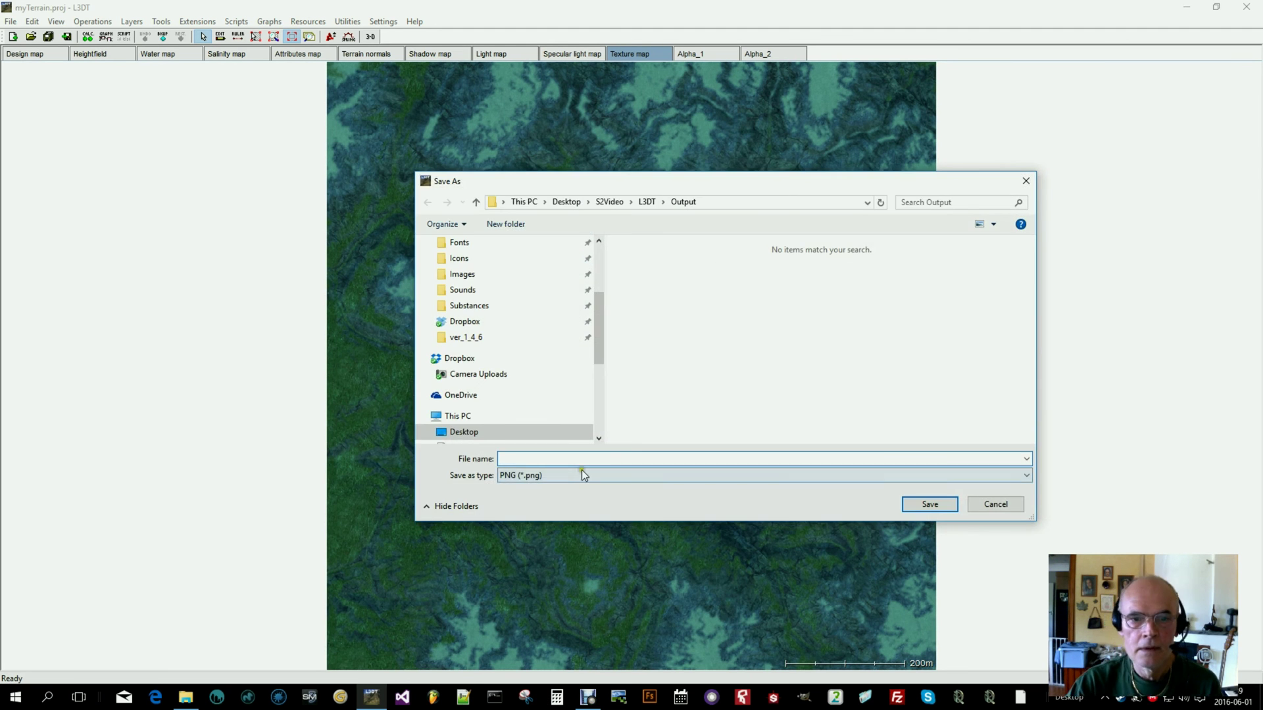
click(583, 461)
text(m)
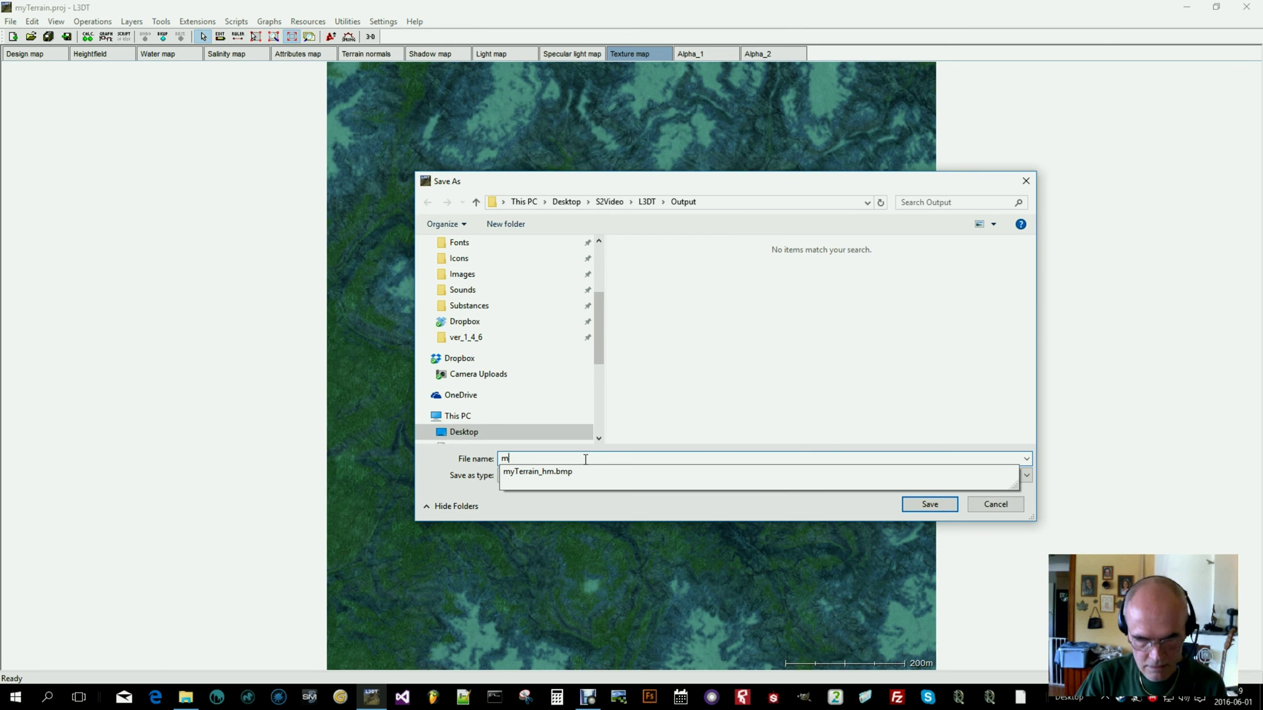
text(yTerrain_)
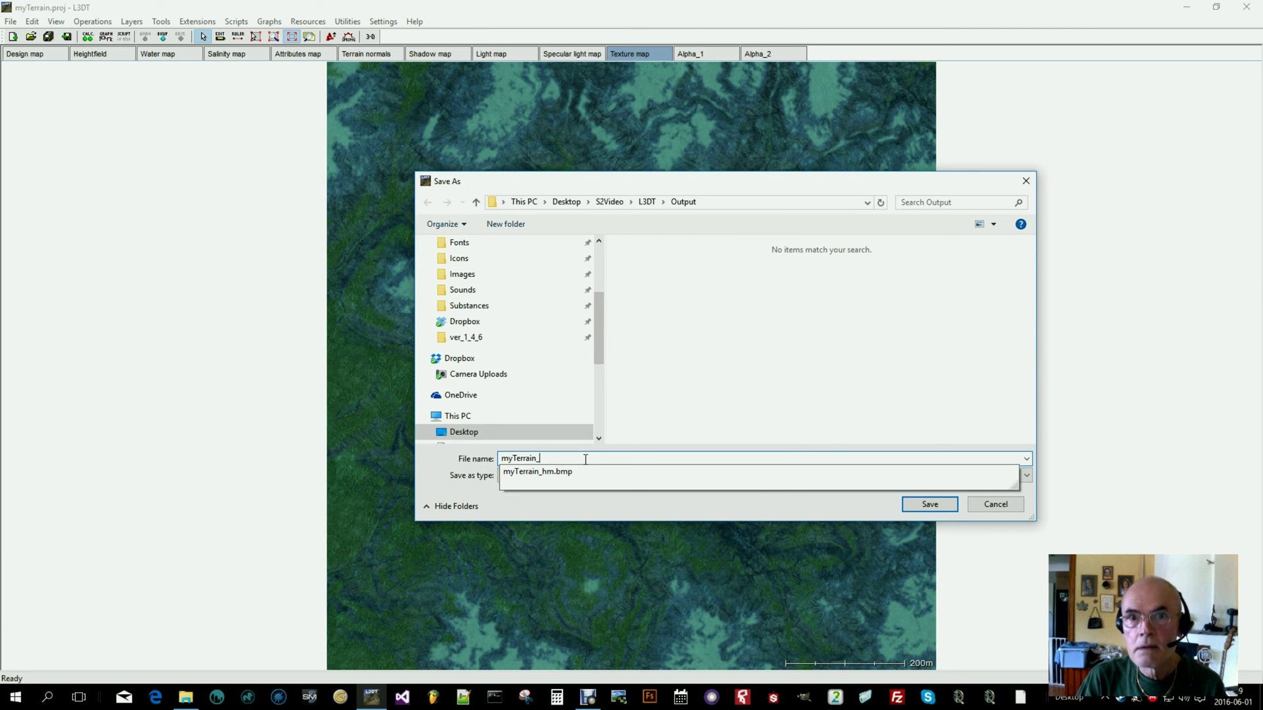
text(texture)
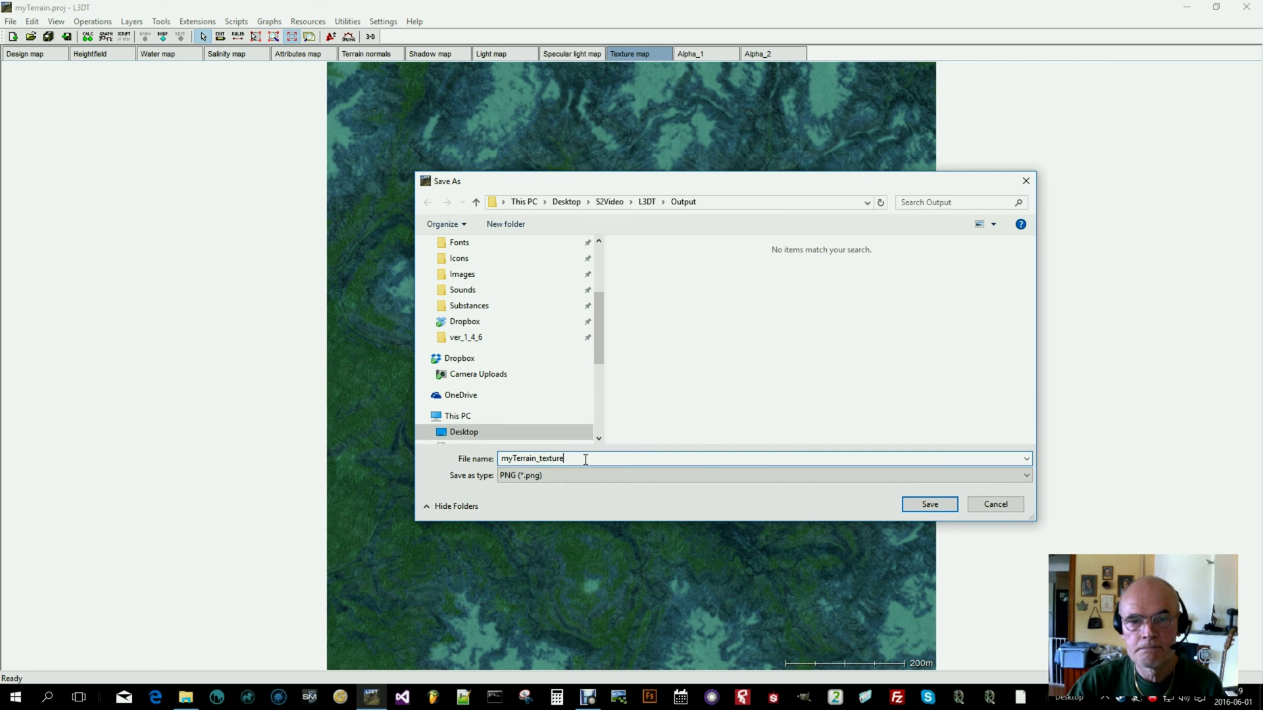
click(937, 508)
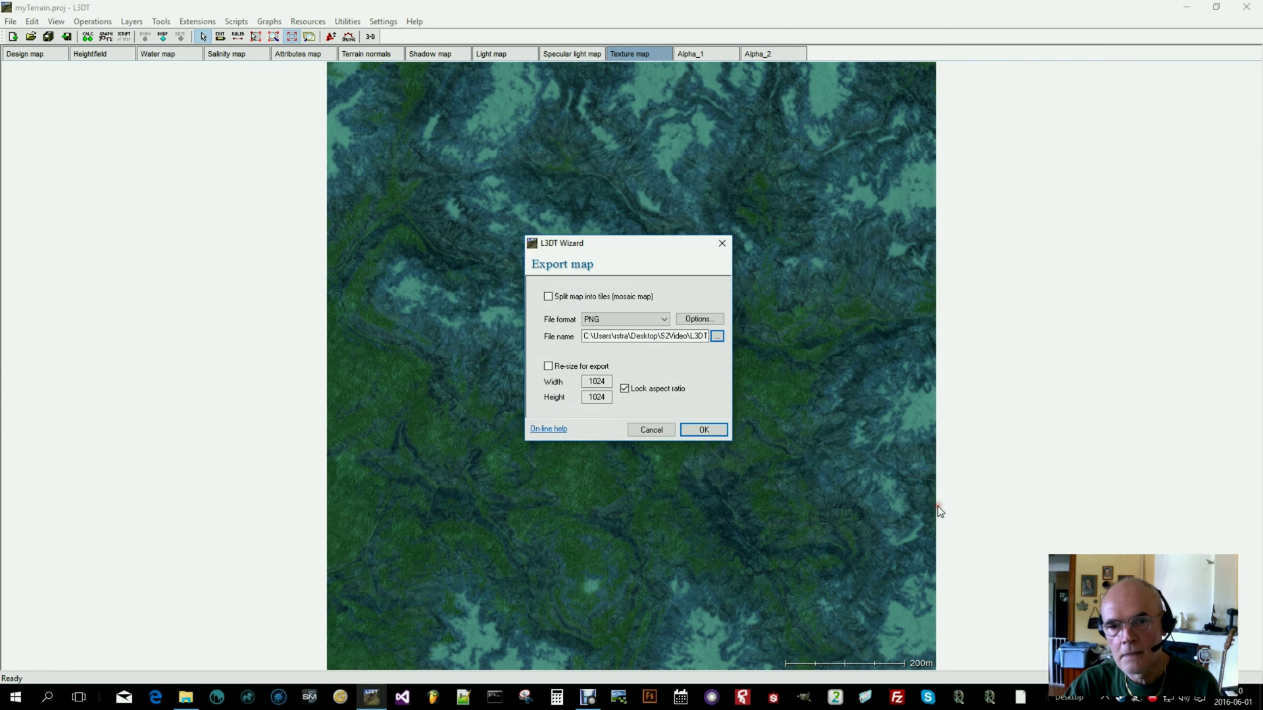
click(699, 430)
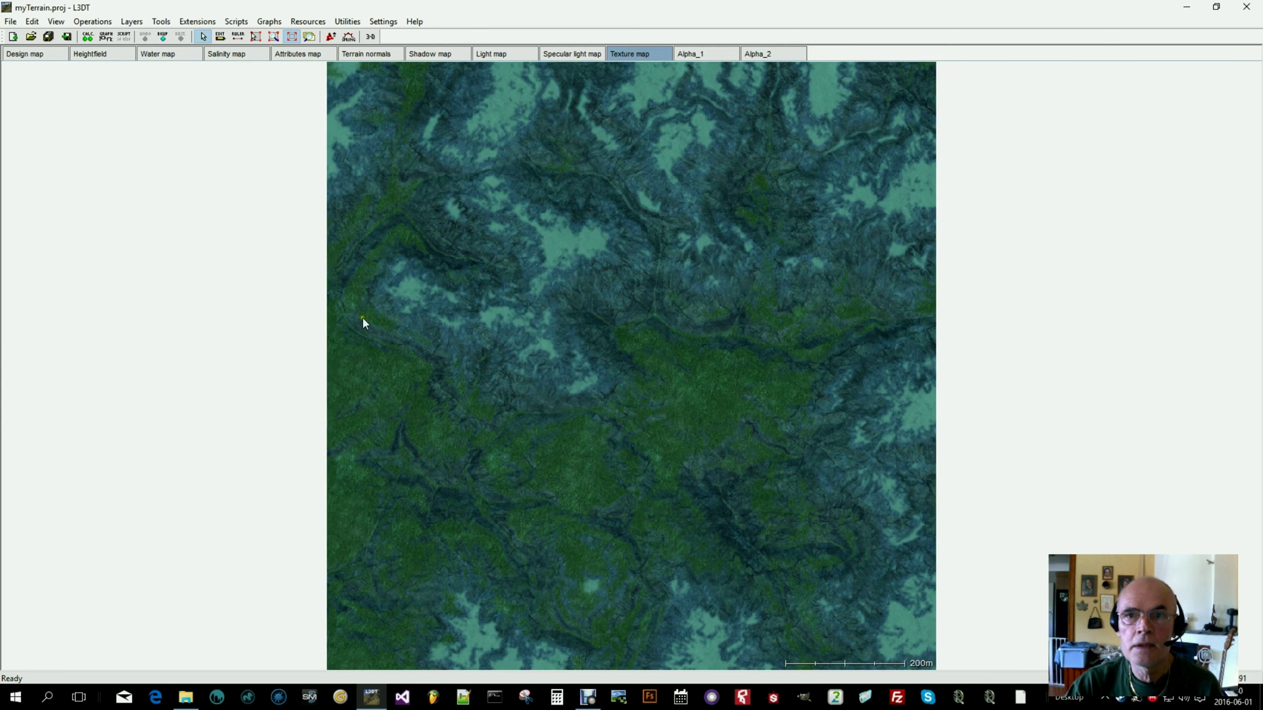
click(716, 50)
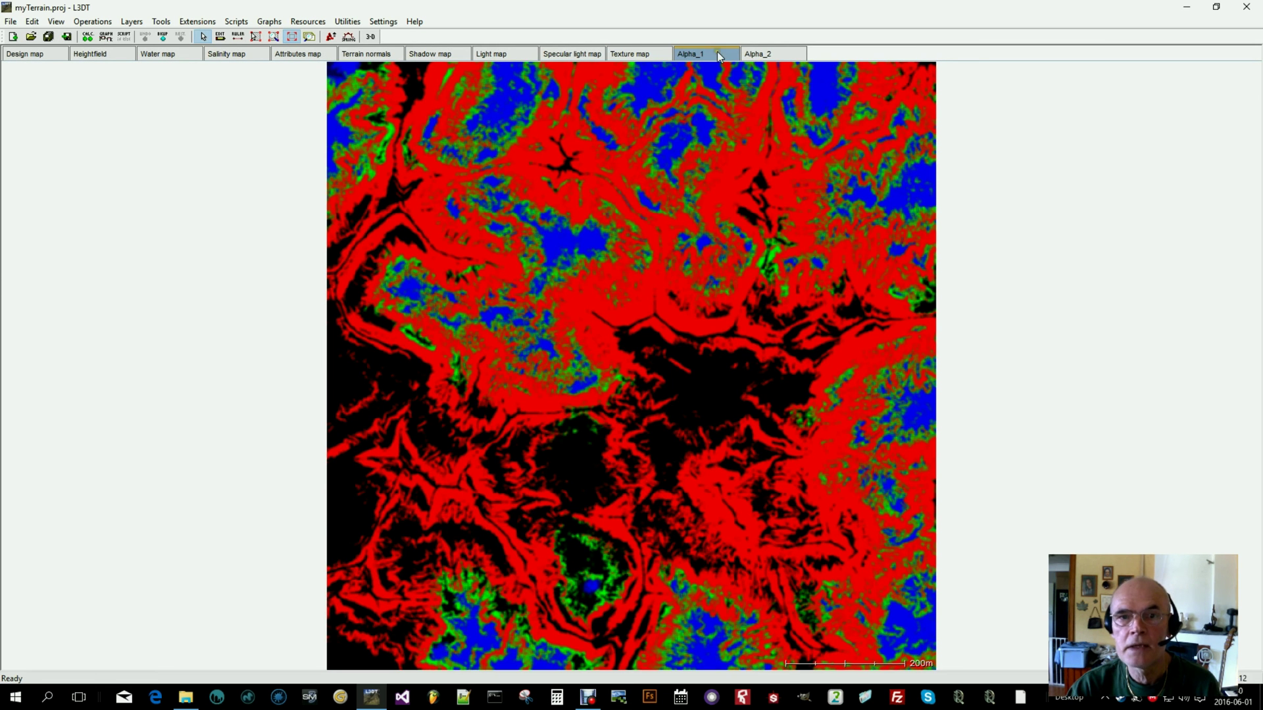
Export the Alpha_1 layer as the PNG file myTerrain_alpha into the Output folder.
right_click(174, 168)
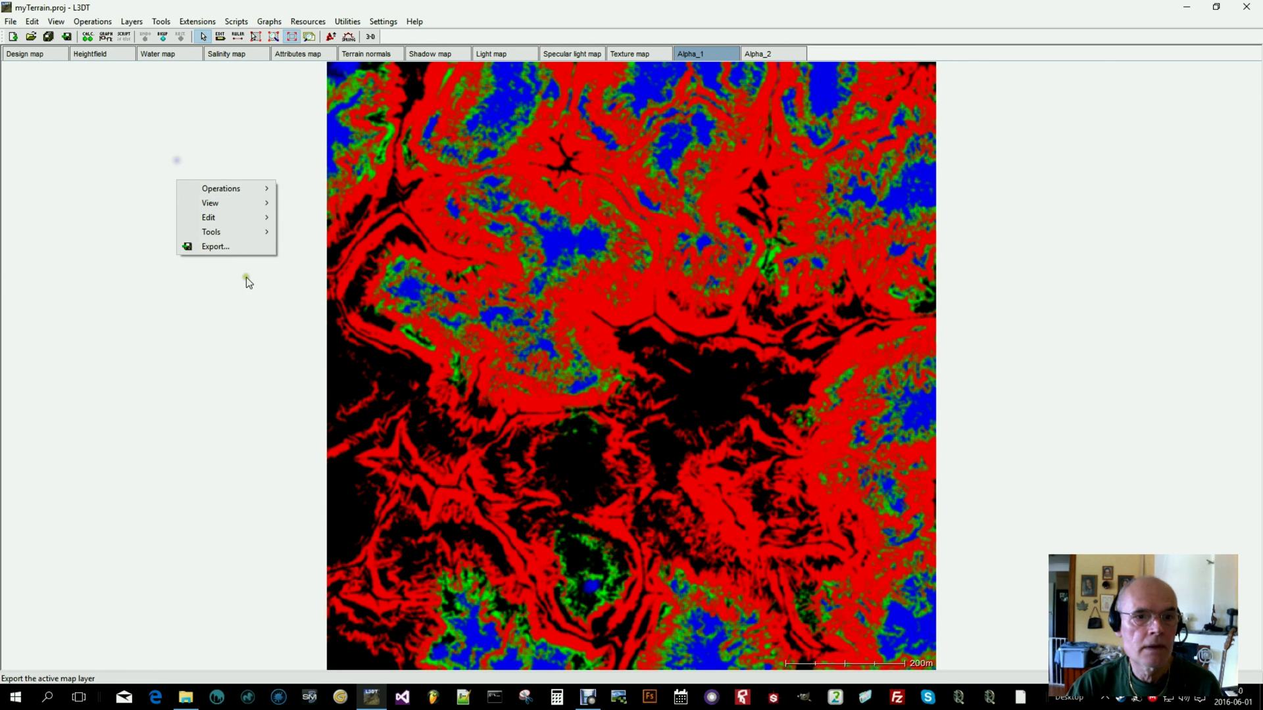
click(219, 246)
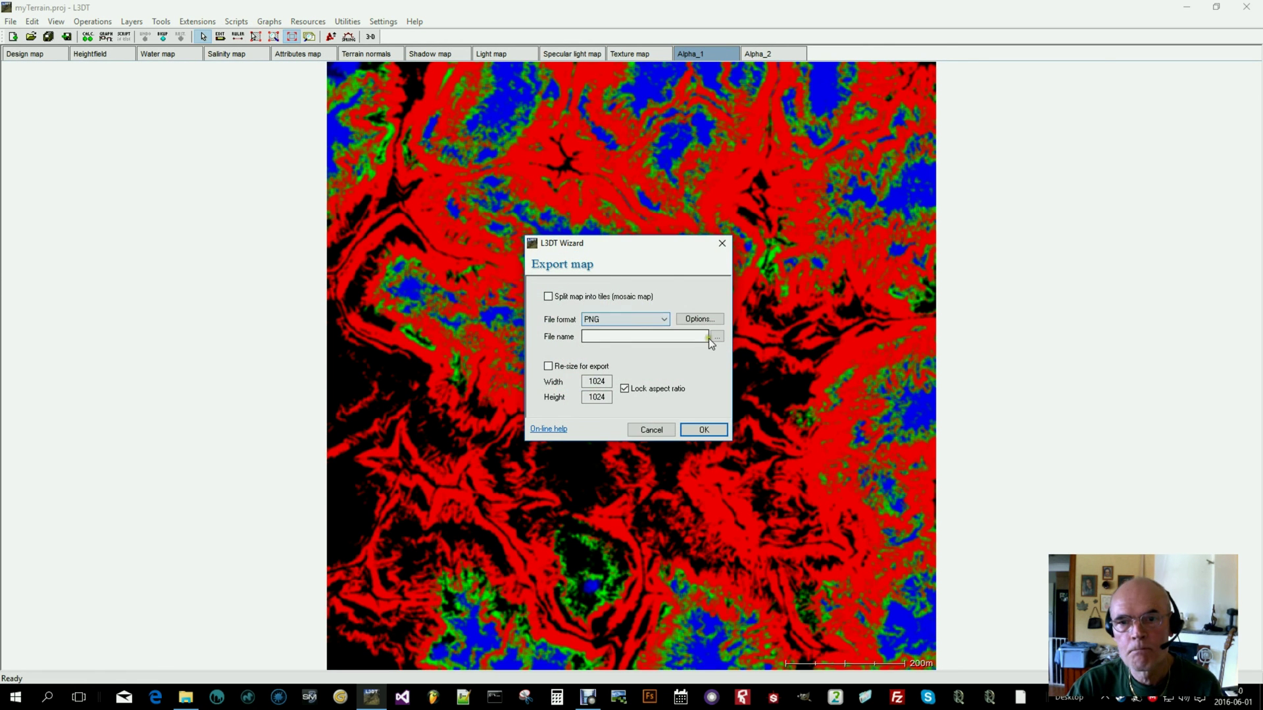
click(716, 337)
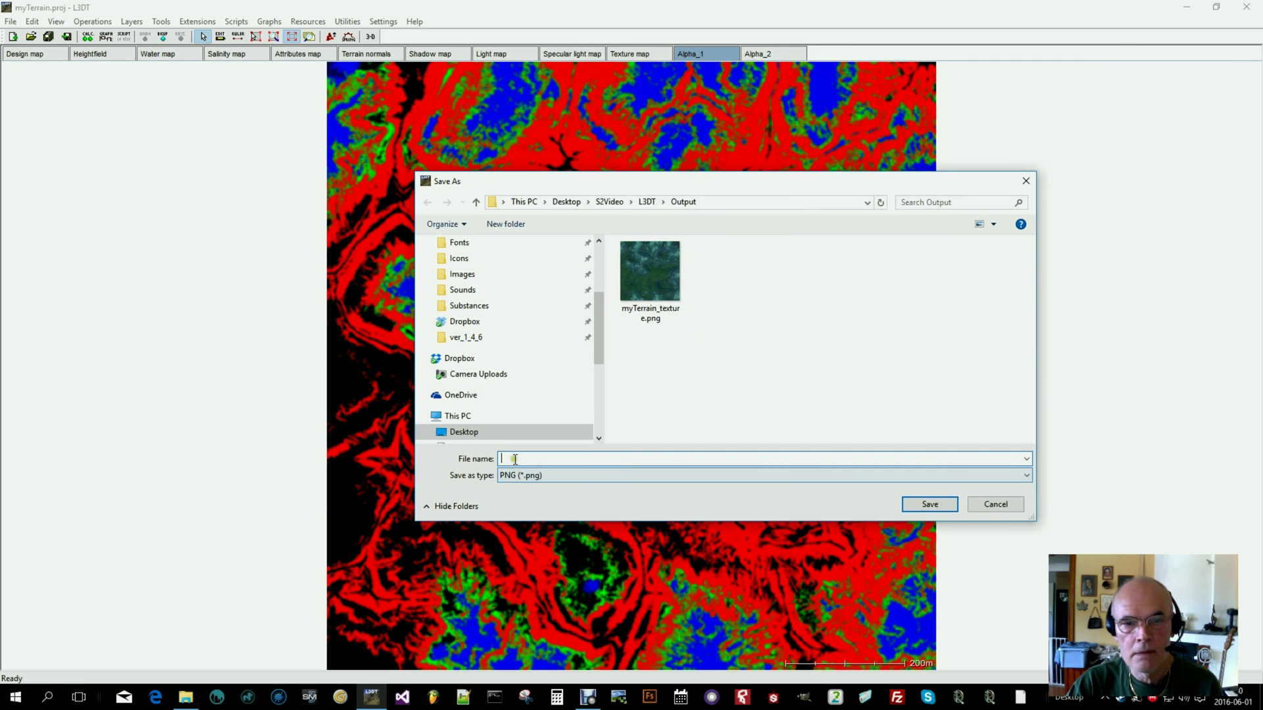
text(myTerrain_alpha)
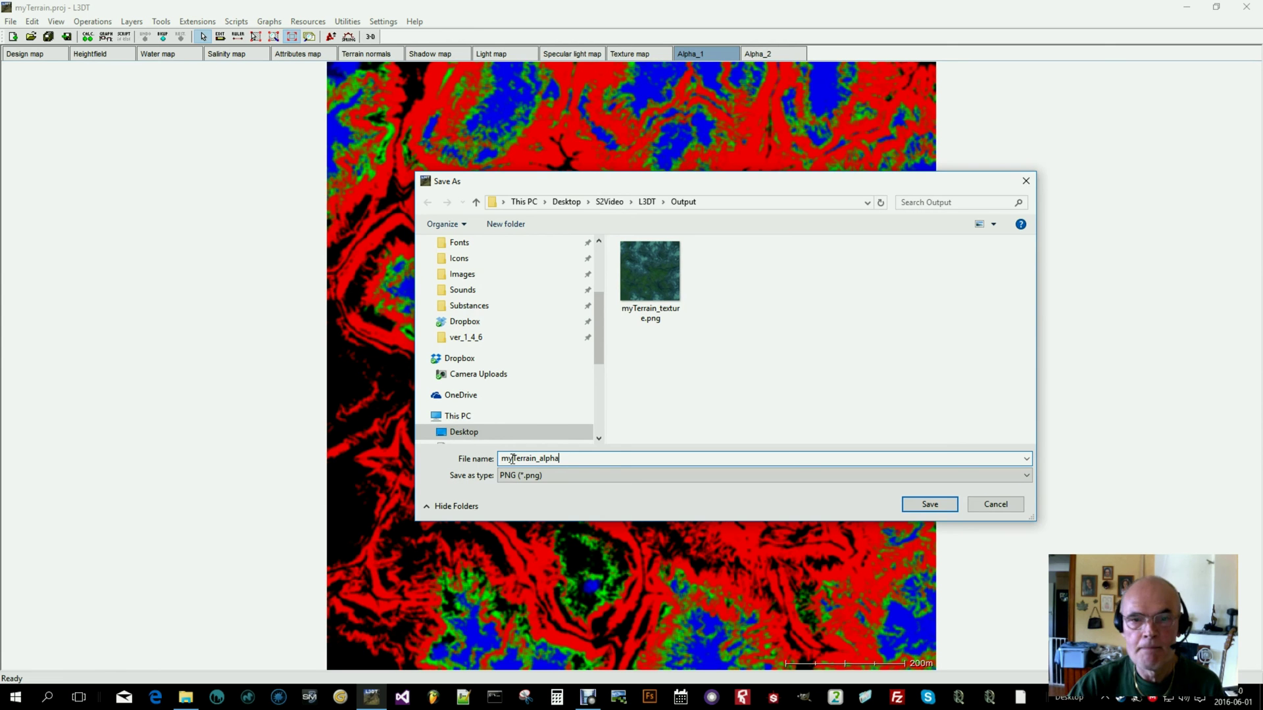
click(944, 504)
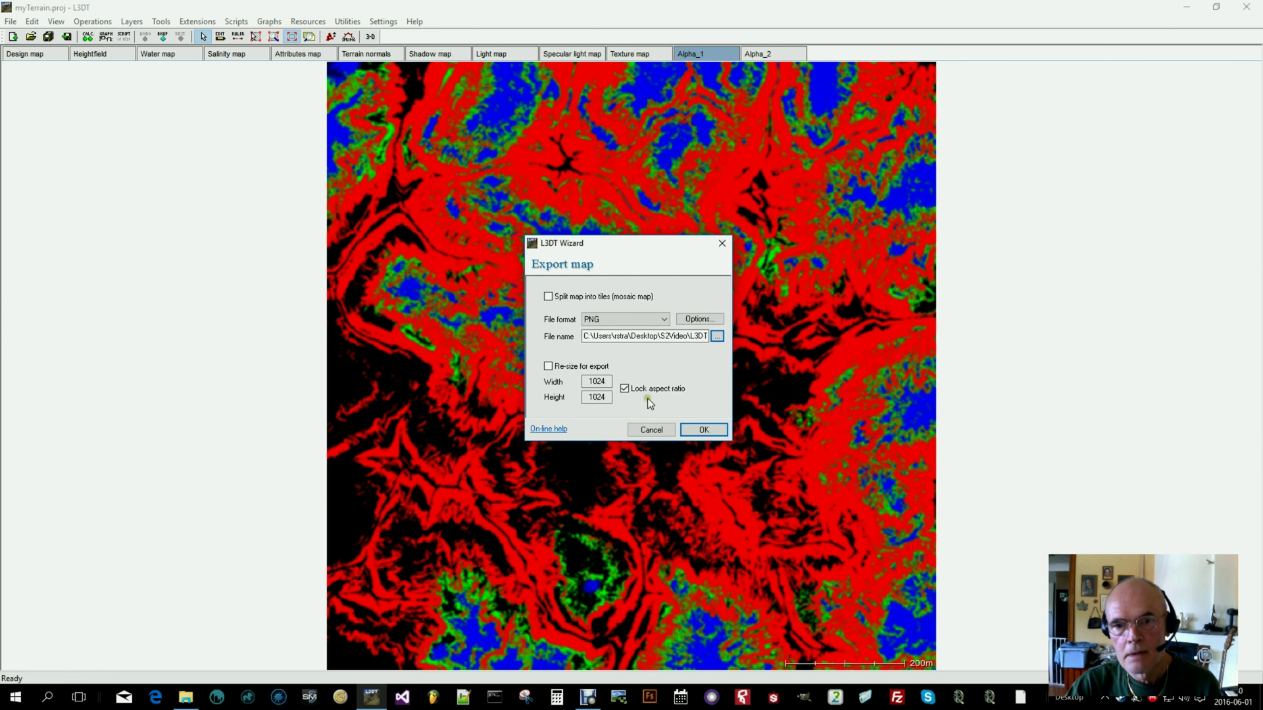
click(703, 430)
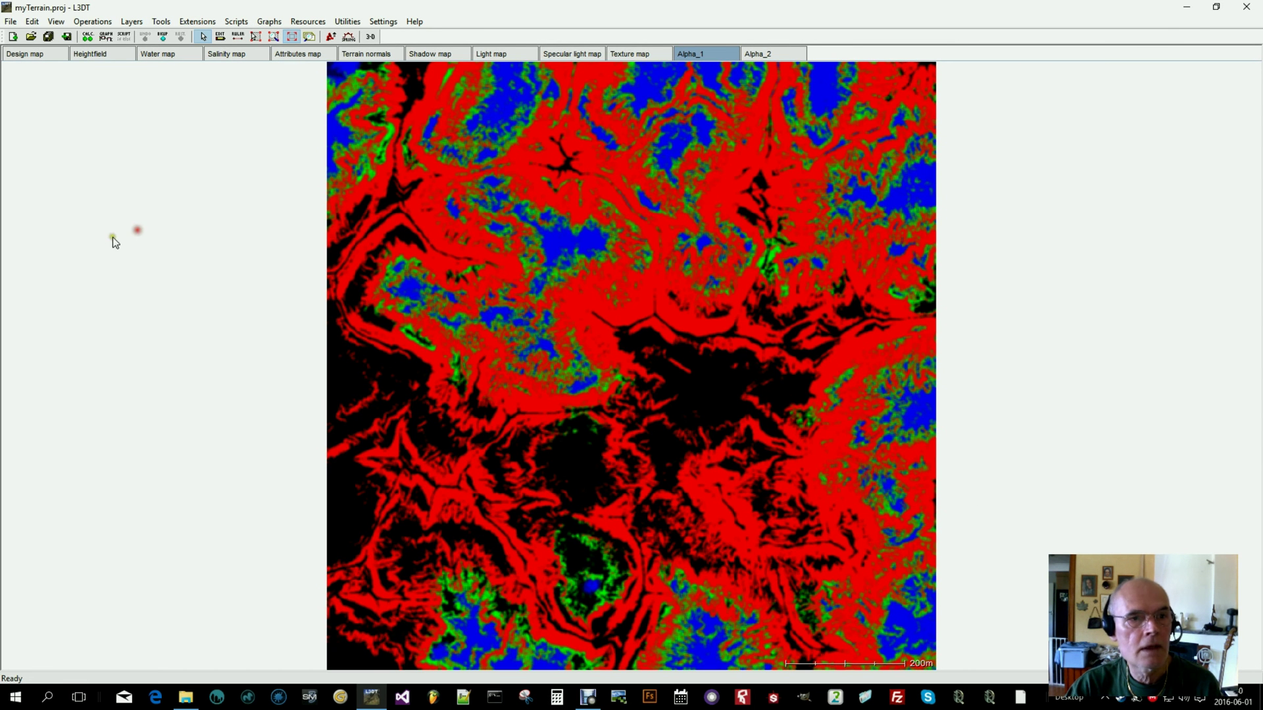
Close L3DT and open S2Video\L3DT\Output with large icons showing the three exported images.
click(1248, 8)
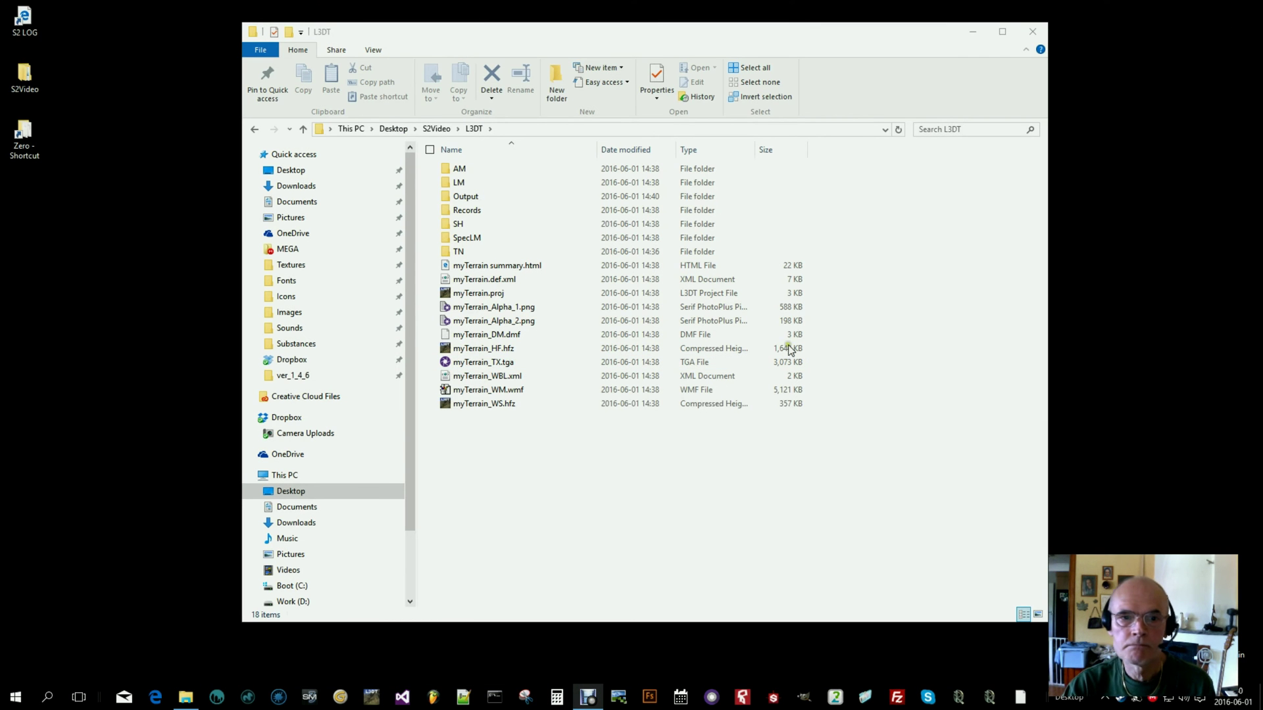
click(27, 77)
double_click(27, 77)
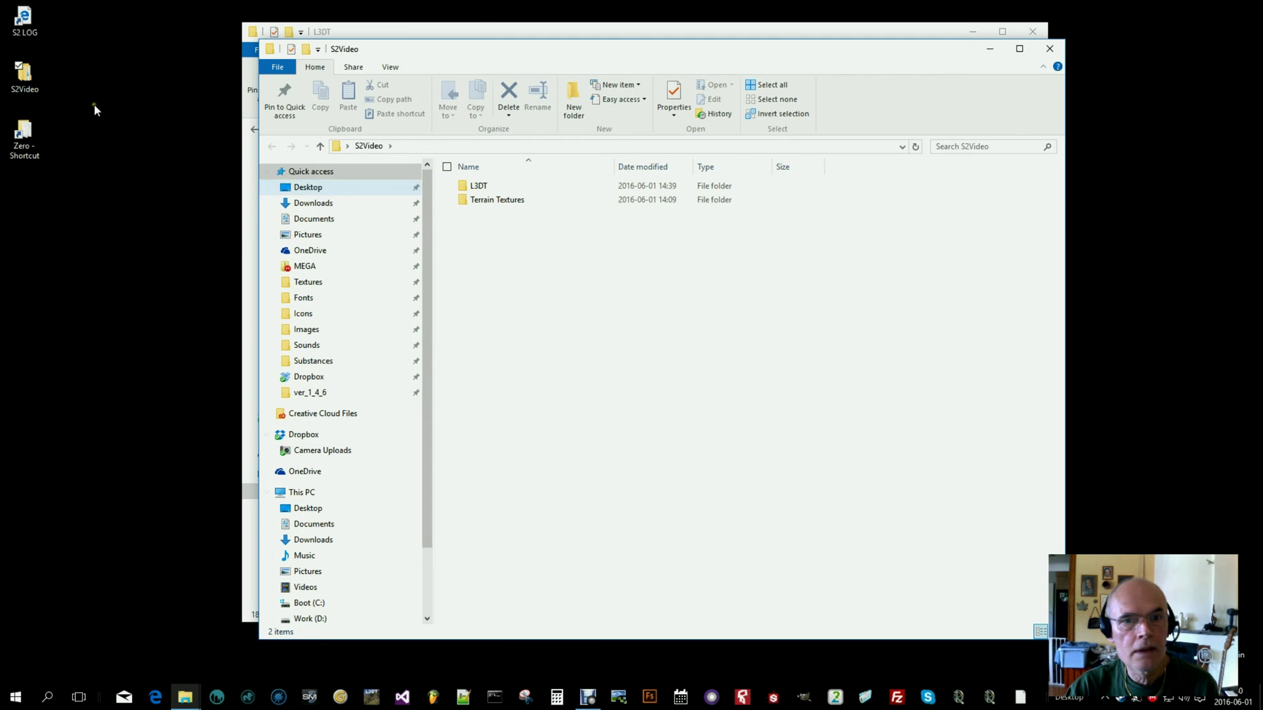
click(1022, 35)
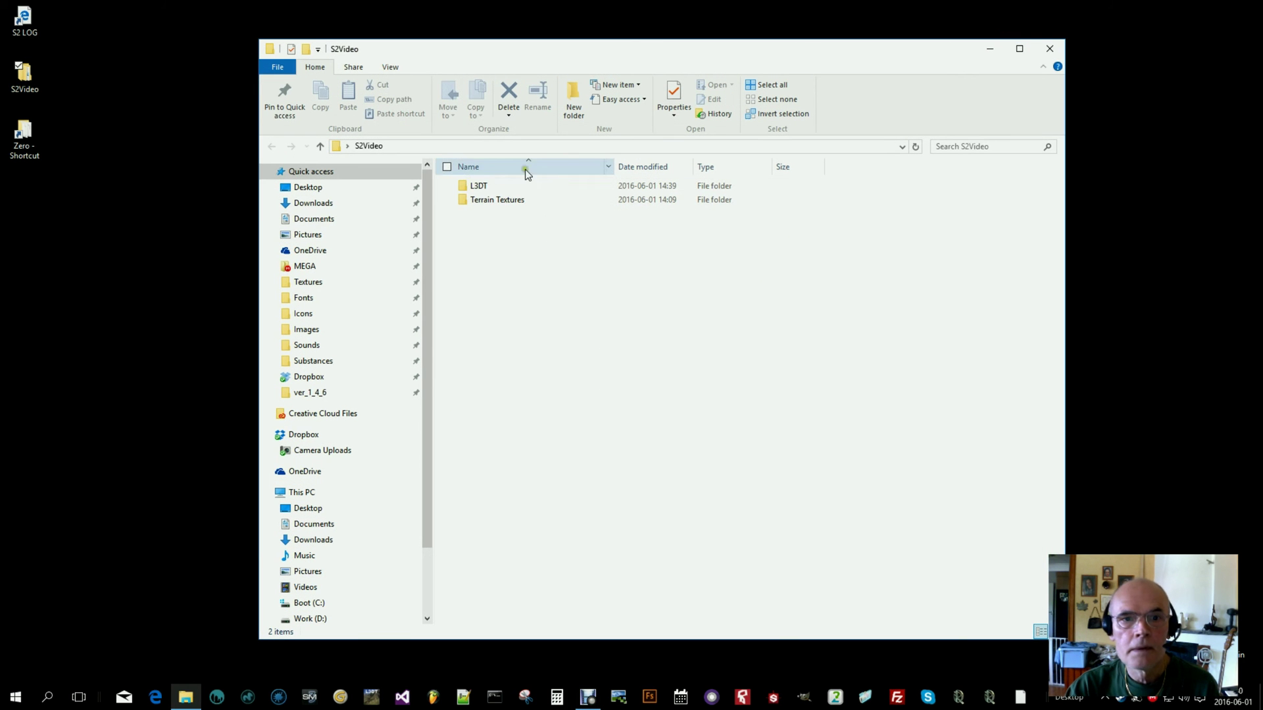
double_click(503, 187)
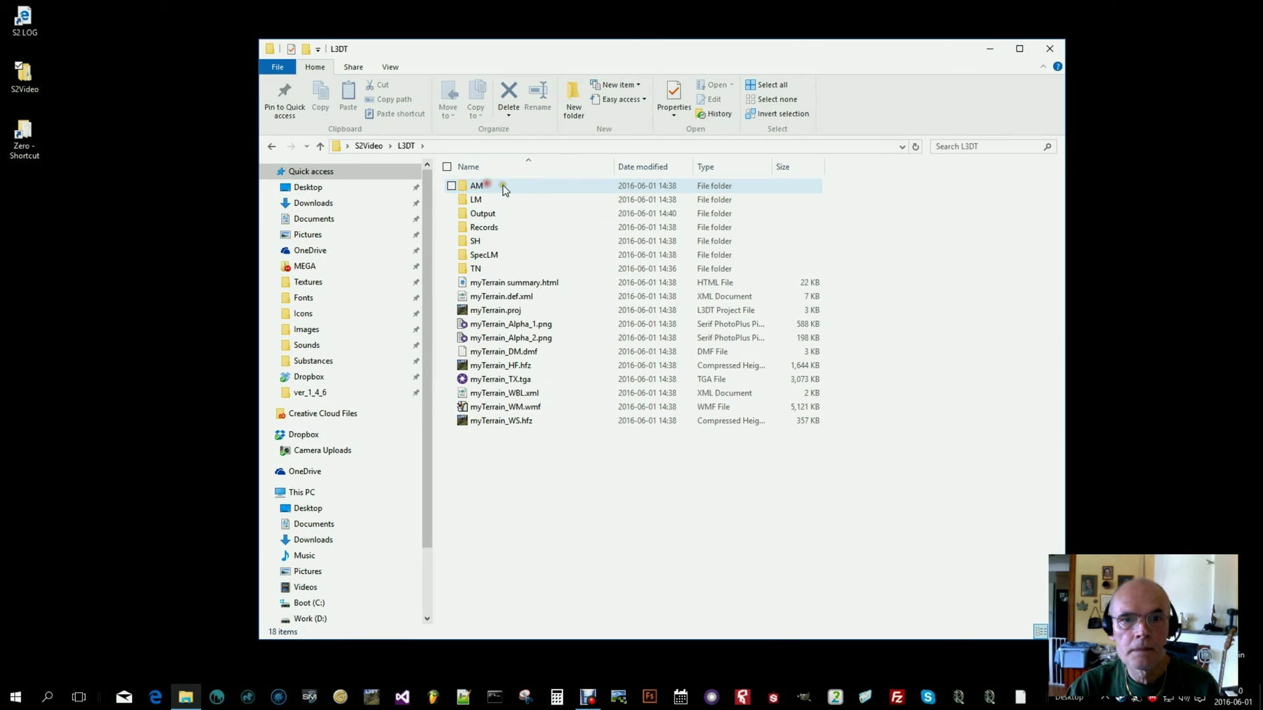
double_click(484, 214)
ctrl+scroll(649, 350, up, 3)
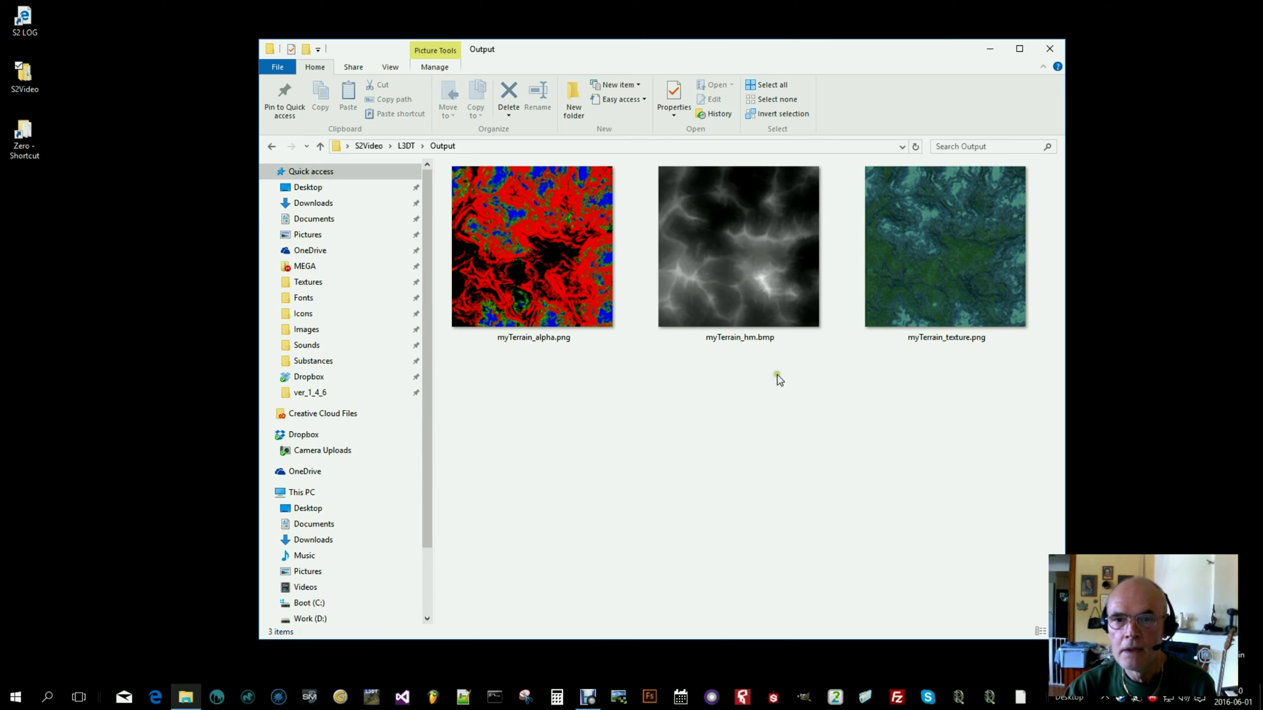
mouse_move(751, 343)
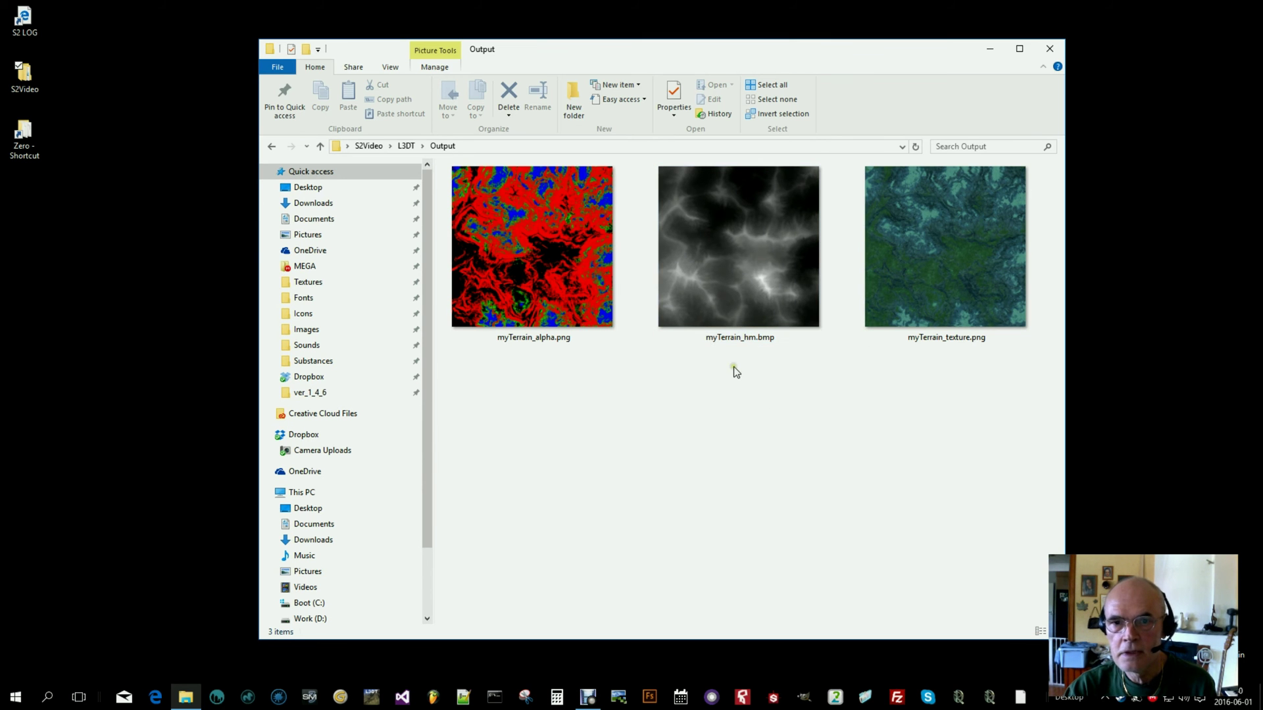
Convert myTerrain_hm.bmp to TIFF with Pixillion Plus, then close Pixillion.
right_click(724, 254)
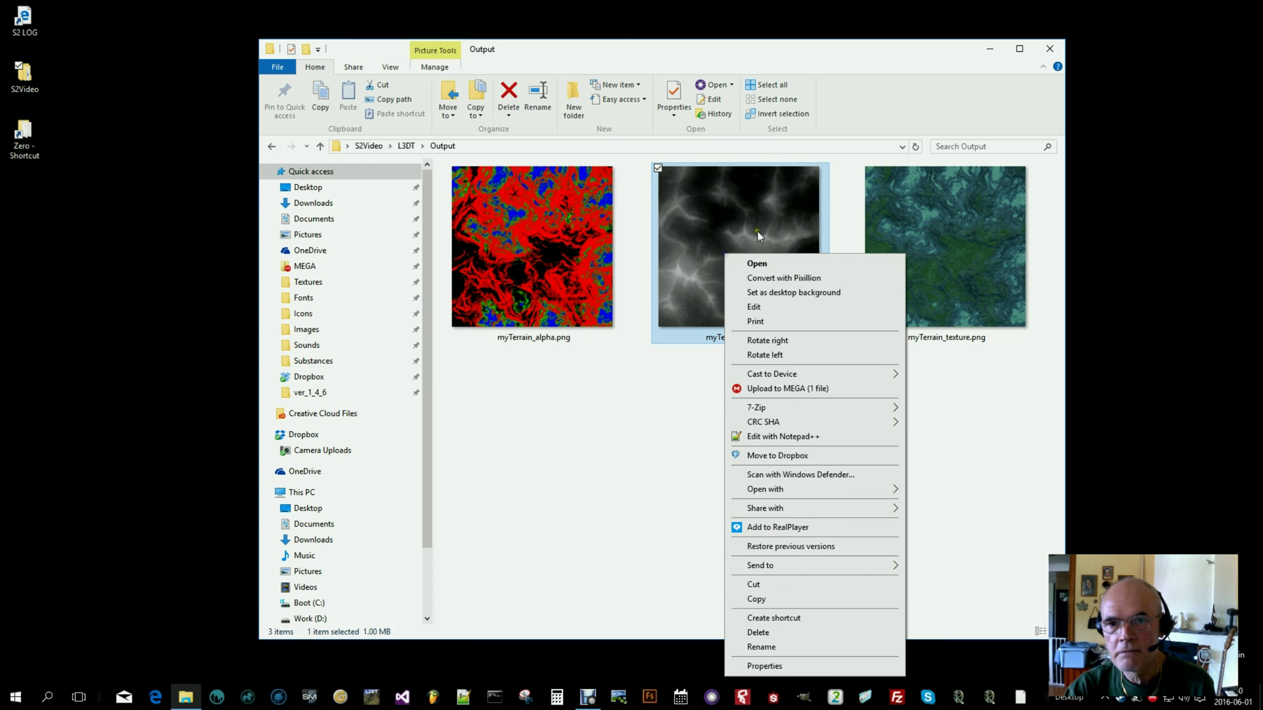
click(774, 279)
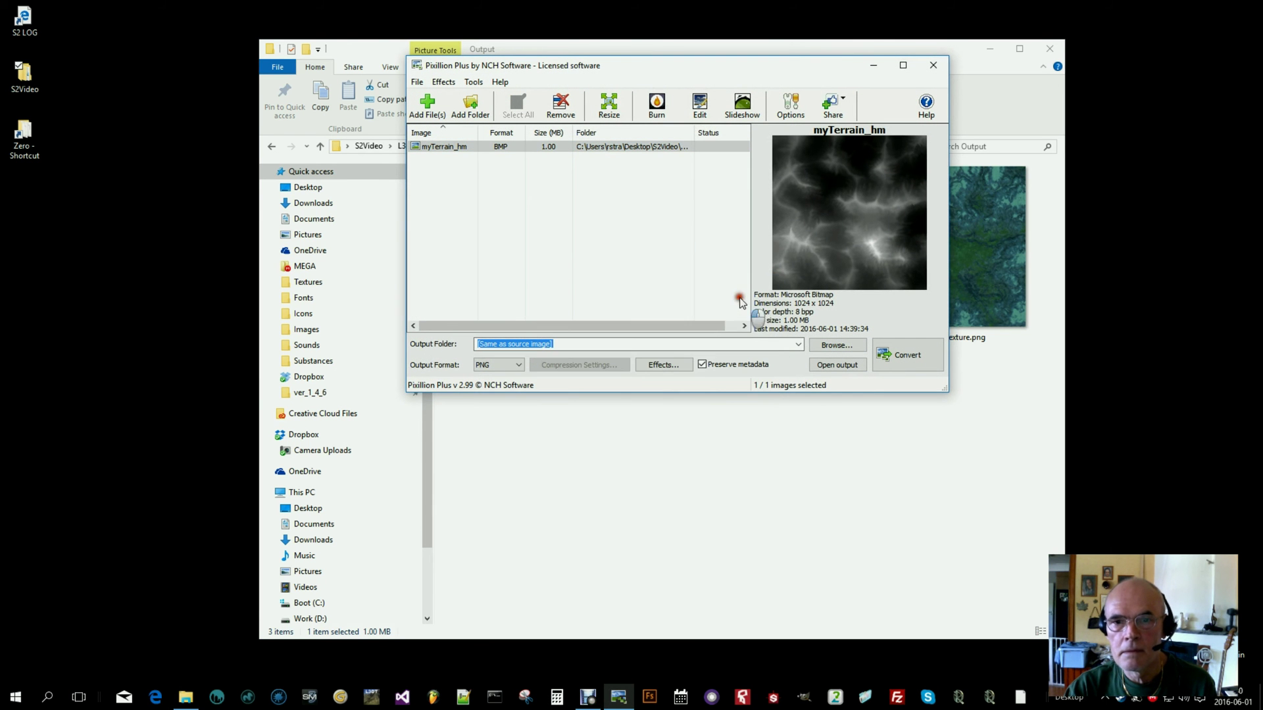
click(518, 364)
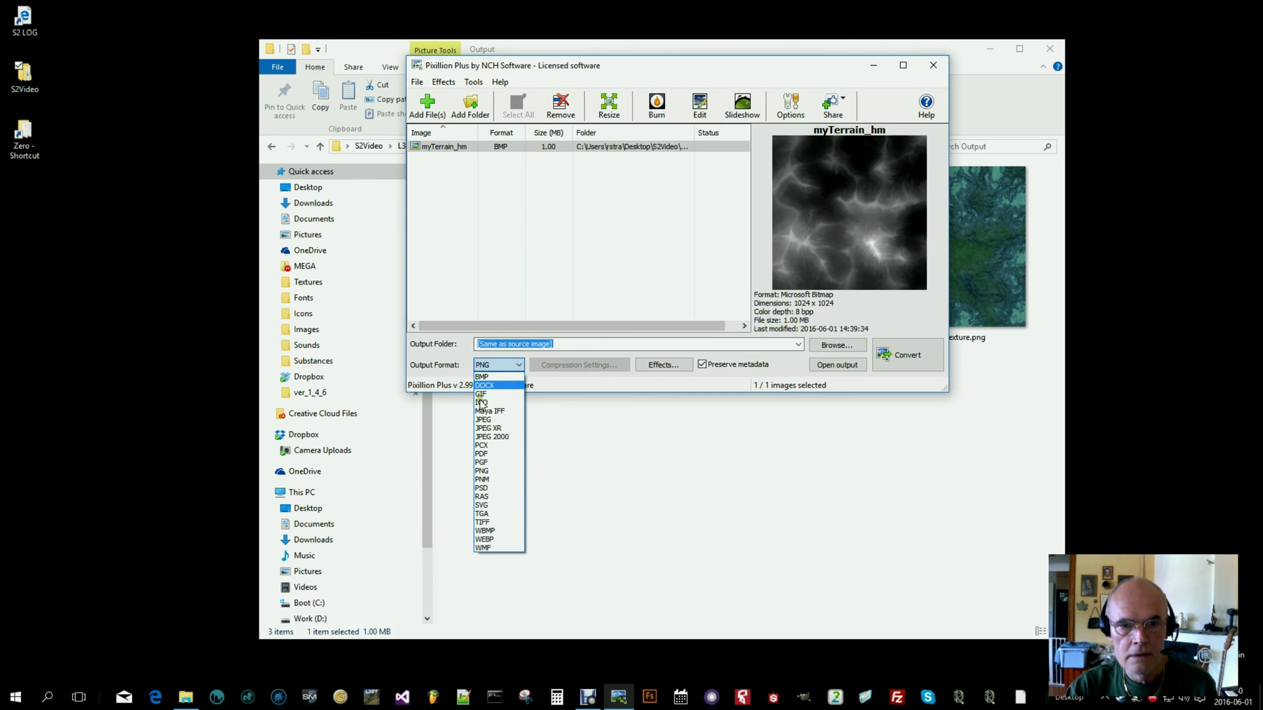
click(488, 522)
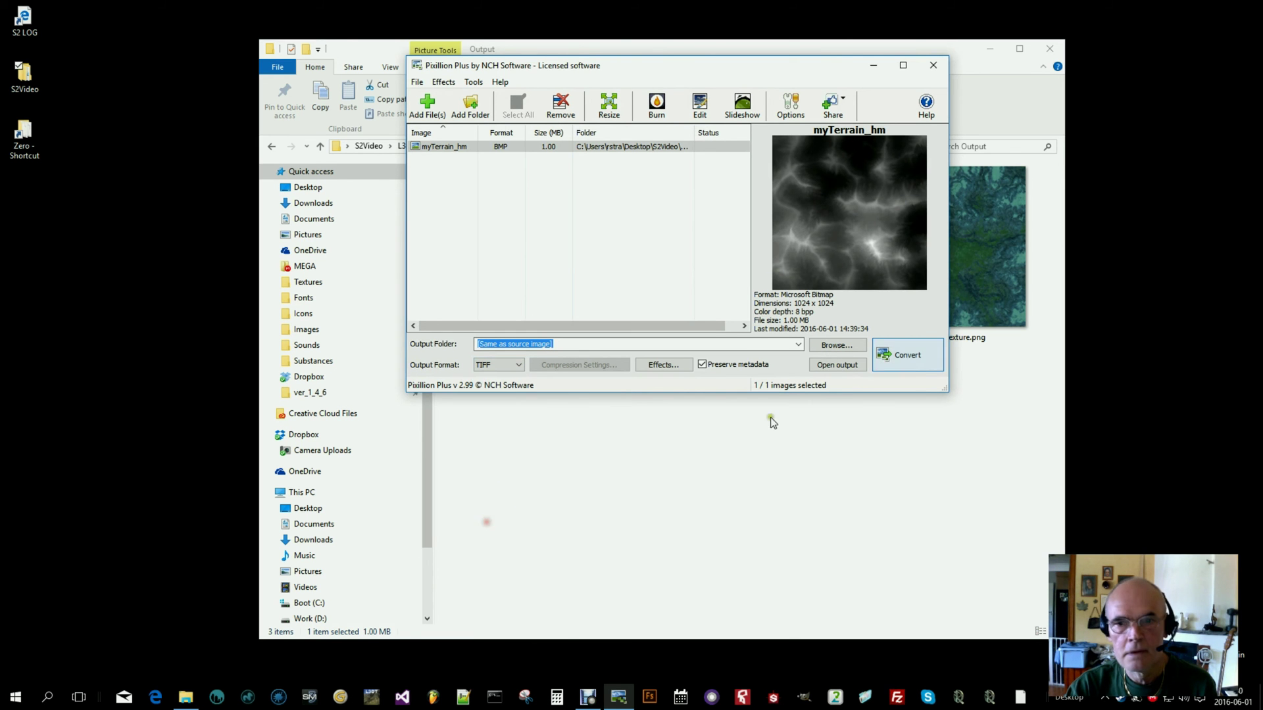
click(913, 362)
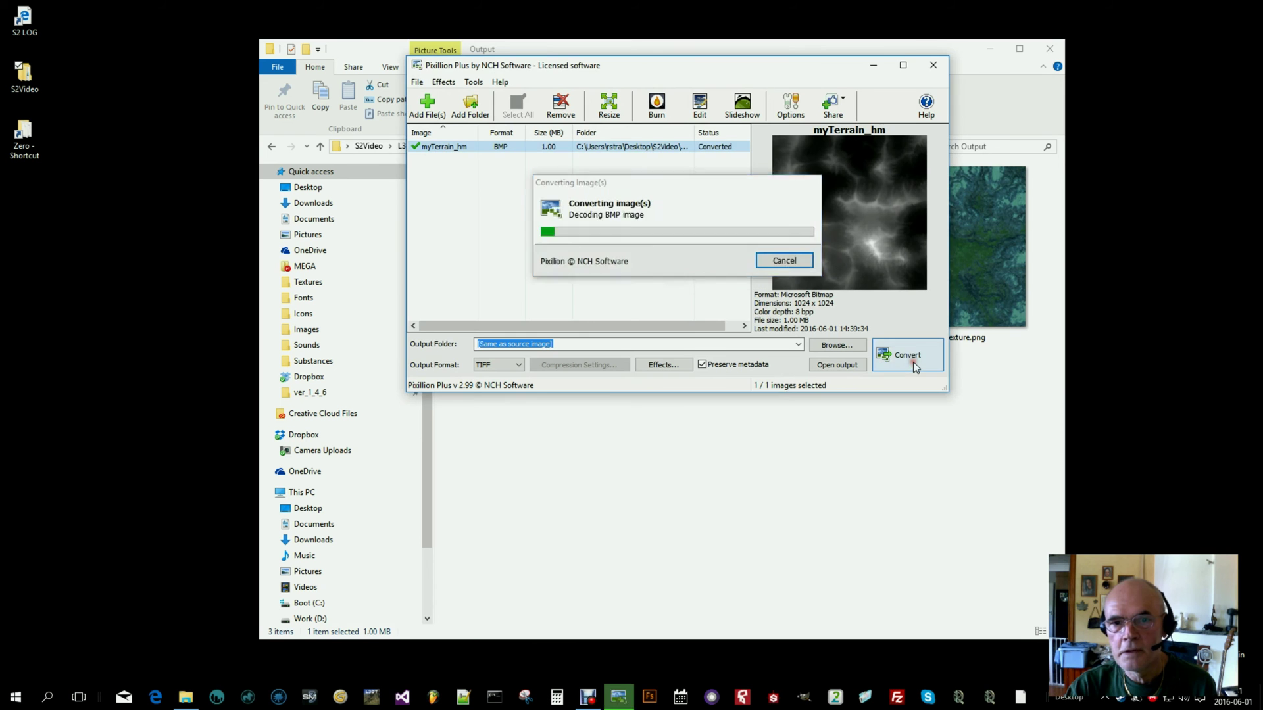
click(933, 65)
Delete the original myTerrain_hm.bmp from the Output folder.
click(727, 424)
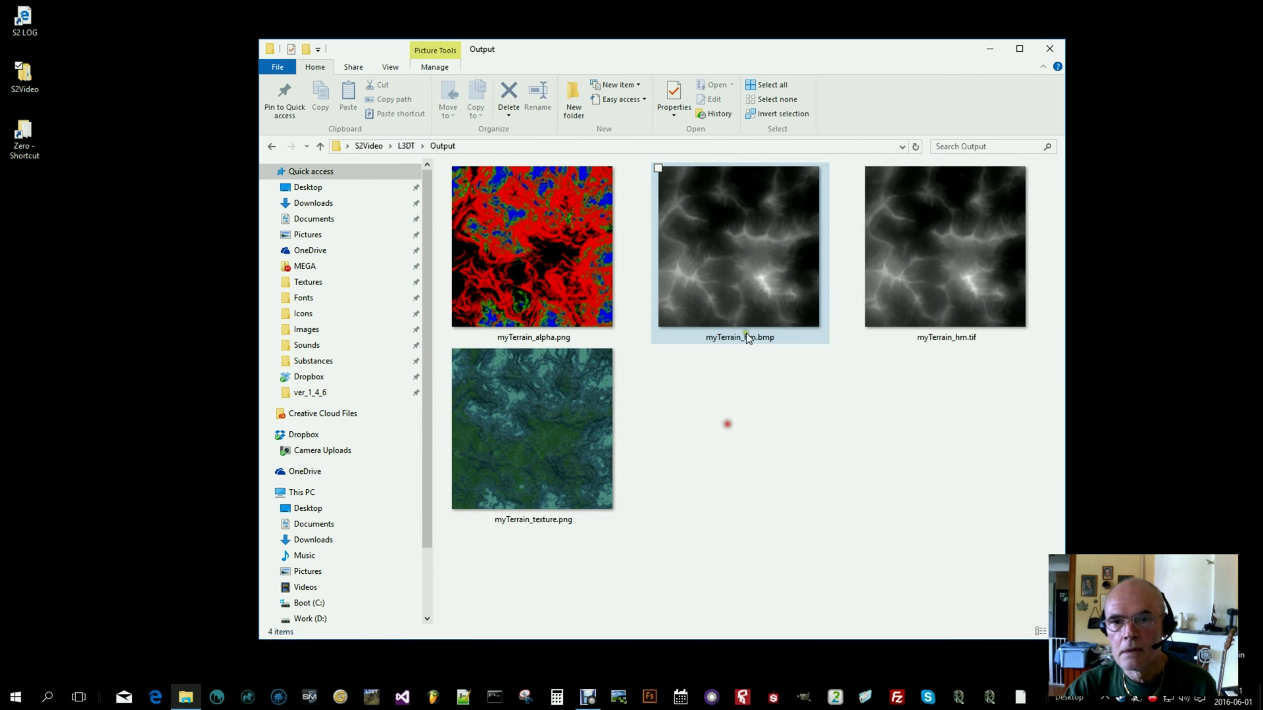
click(745, 291)
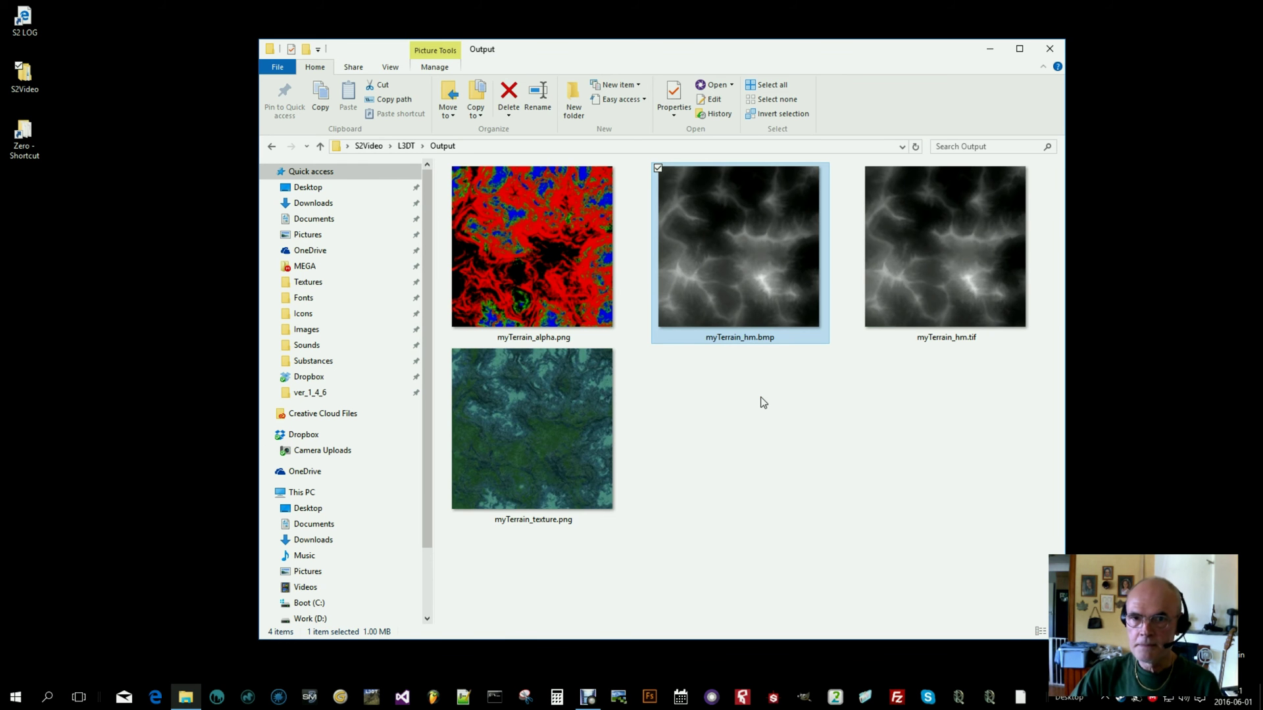
key(Delete)
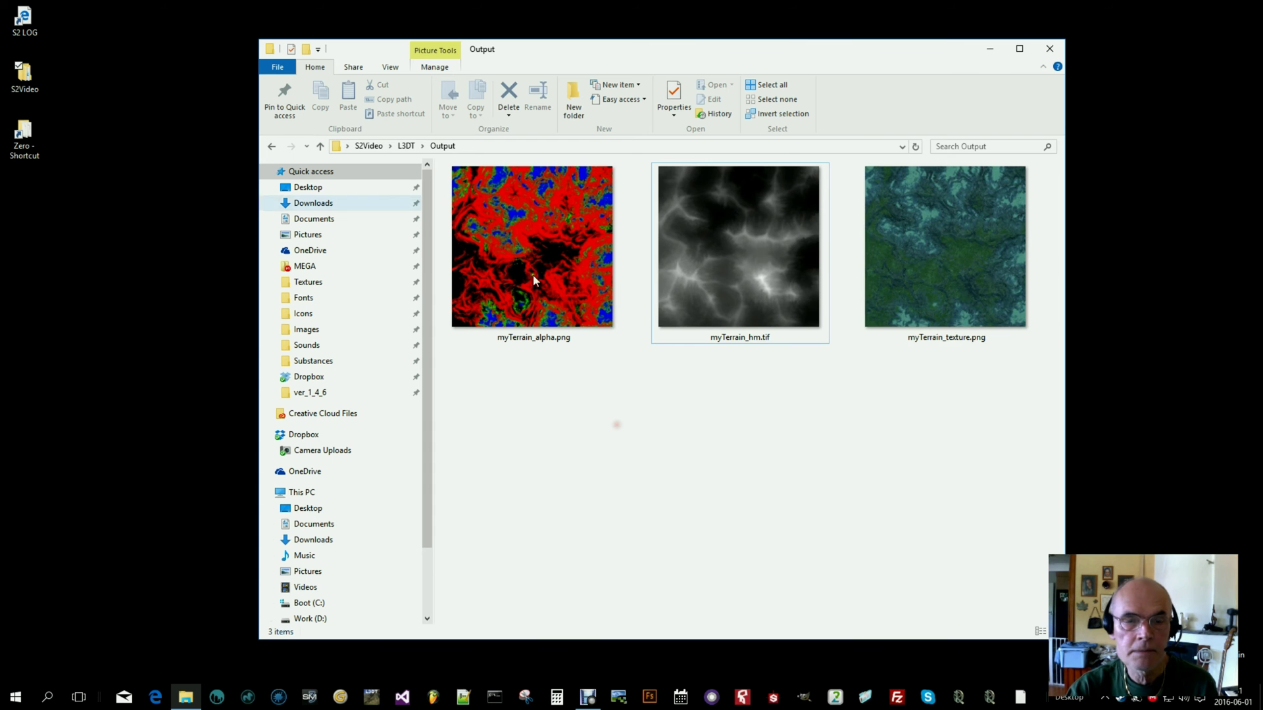
Go up to S2Video and open the Terrain Textures folder with enlarged icons.
click(407, 146)
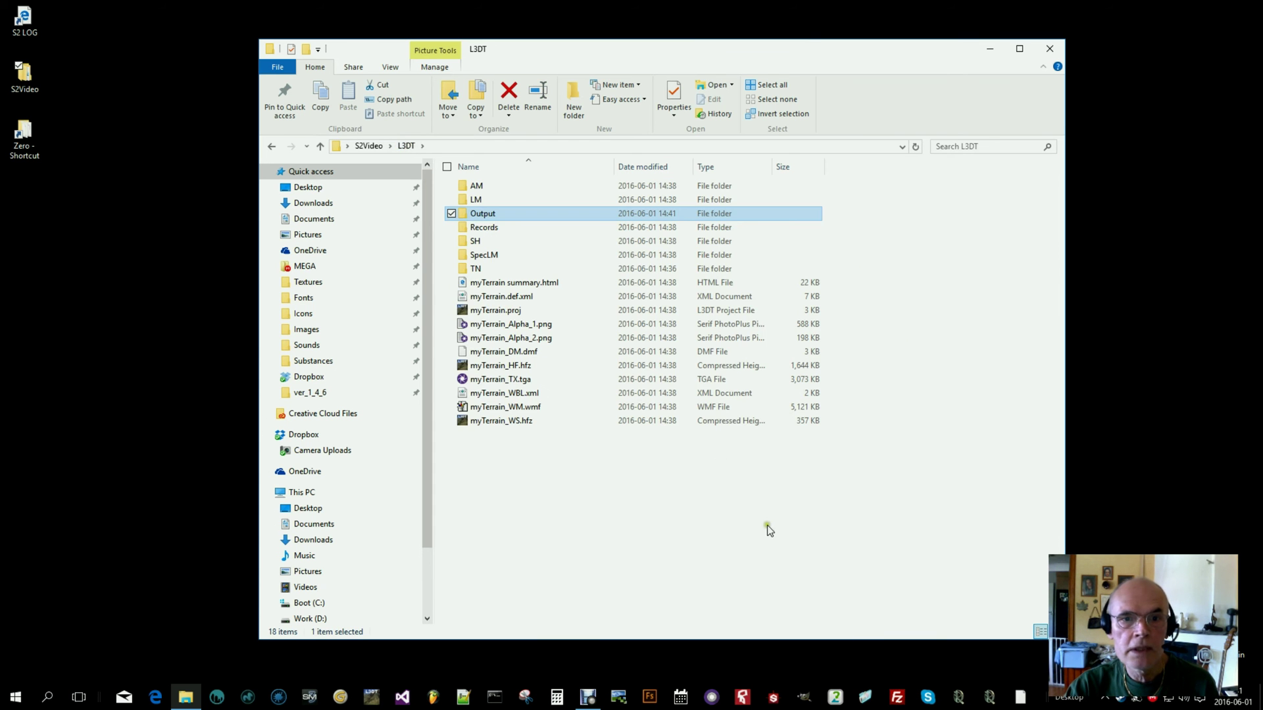
click(376, 145)
click(601, 287)
double_click(502, 198)
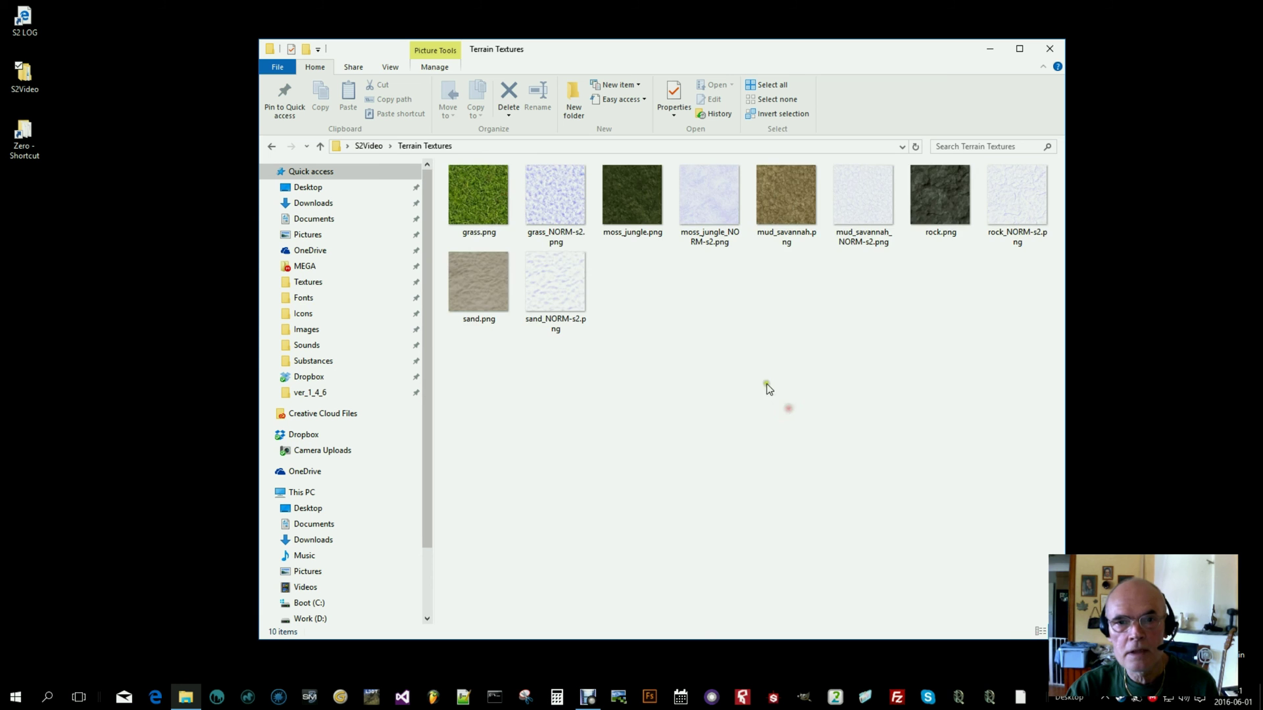
ctrl+scroll(764, 388, up, 5)
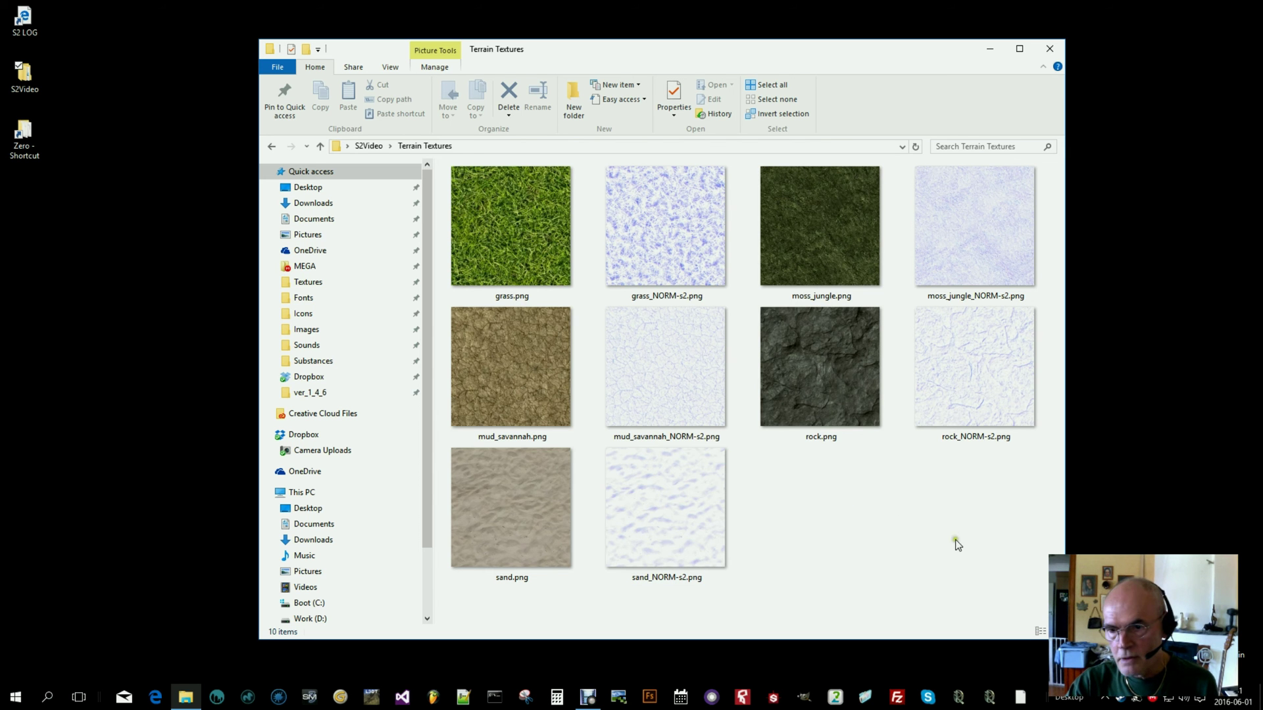
click(1122, 699)
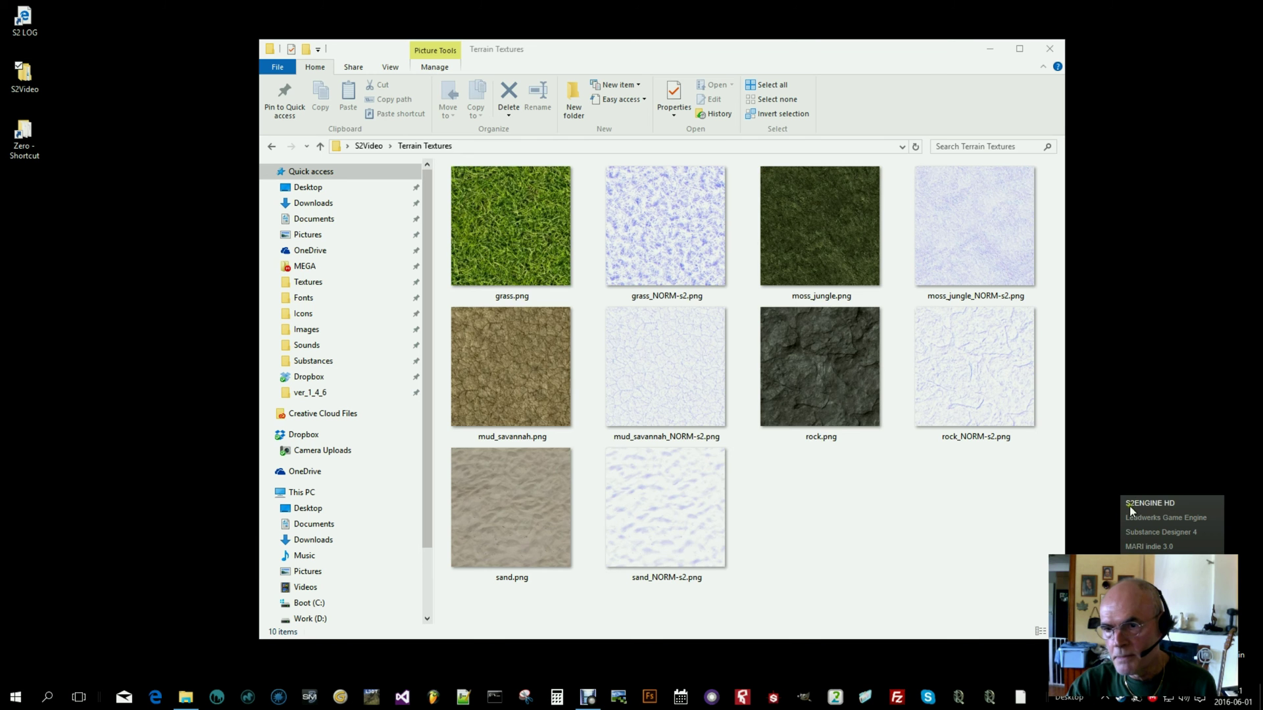
Launch S2Engine HD, open Zero.s2p, and create scene myTerra with dimensions 102400.
click(1134, 502)
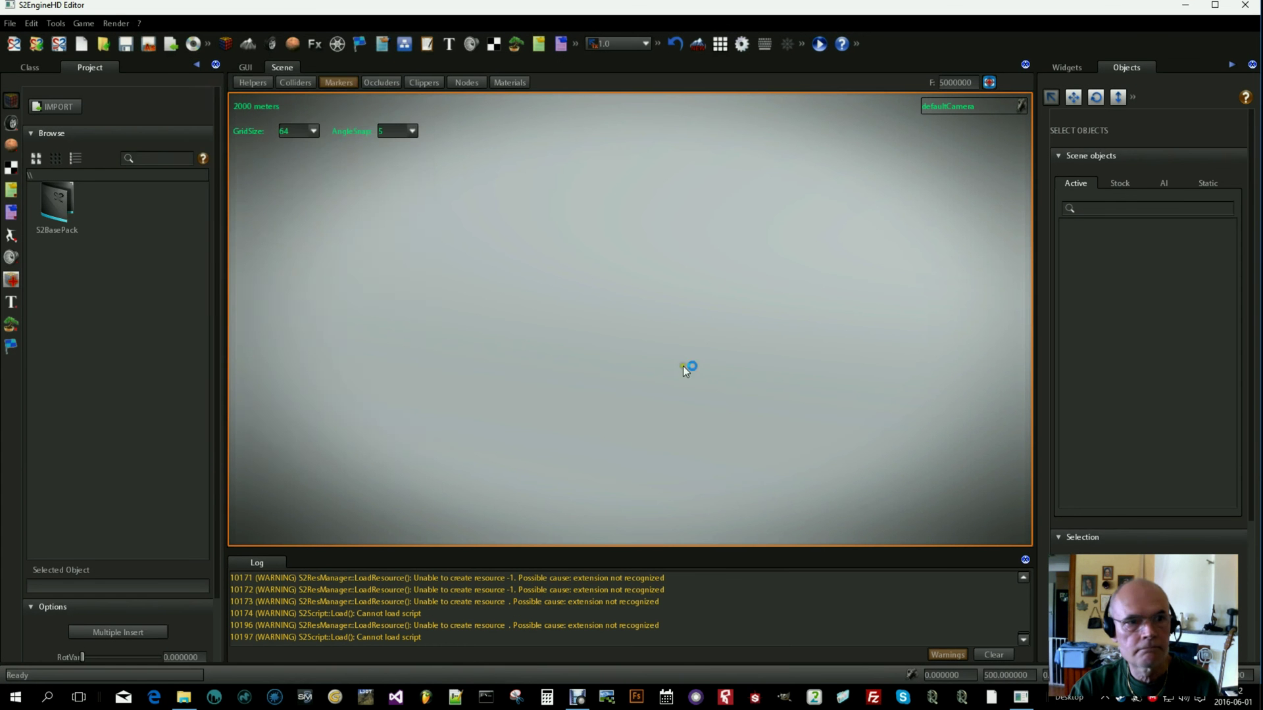
click(174, 119)
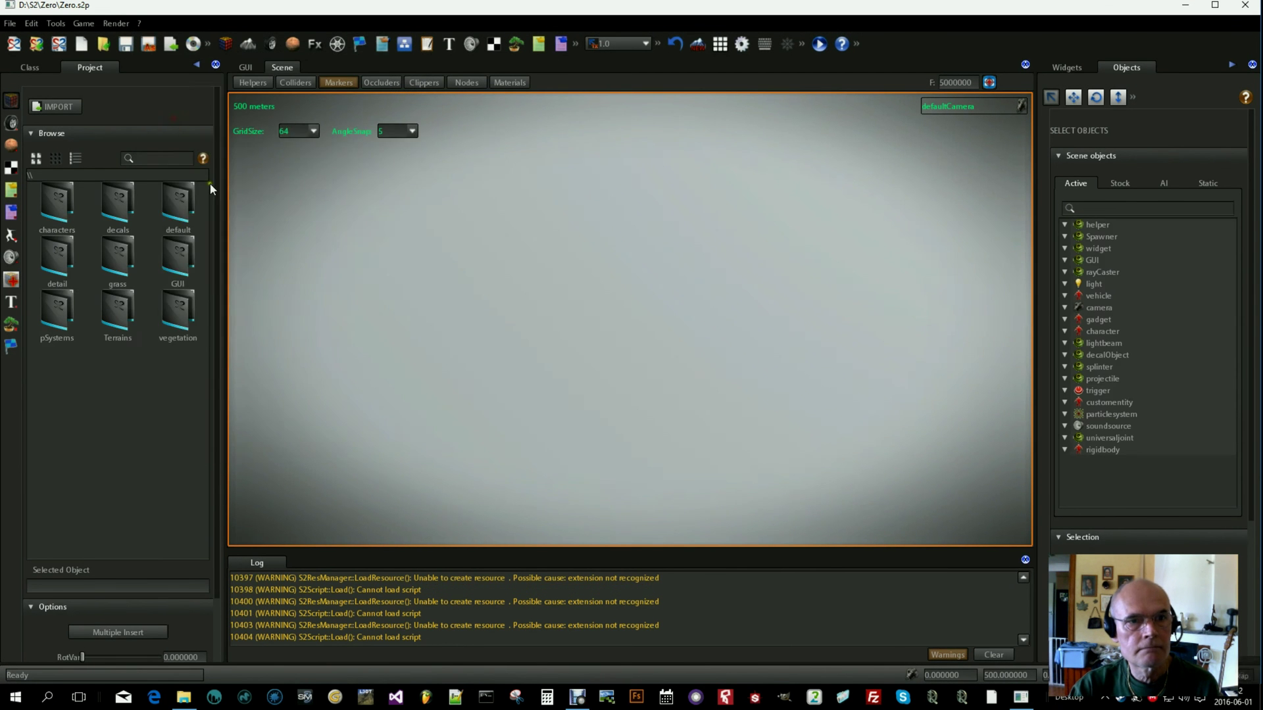
click(280, 283)
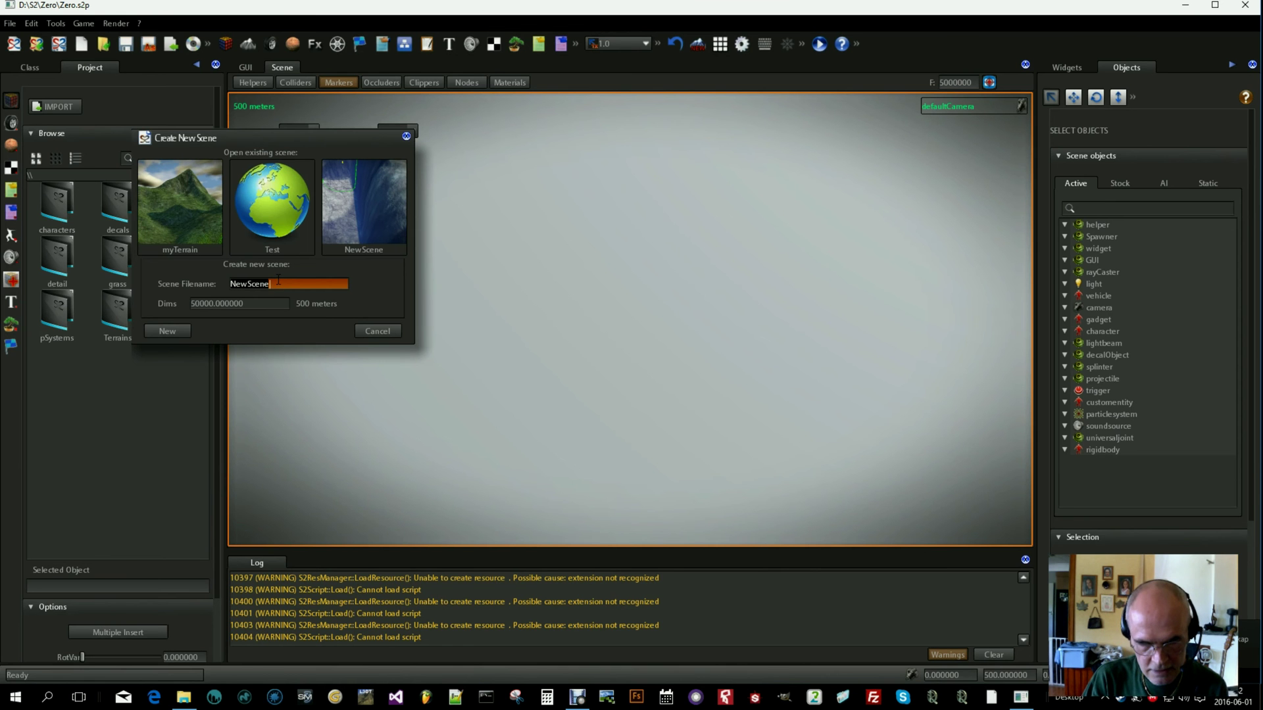
text(my)
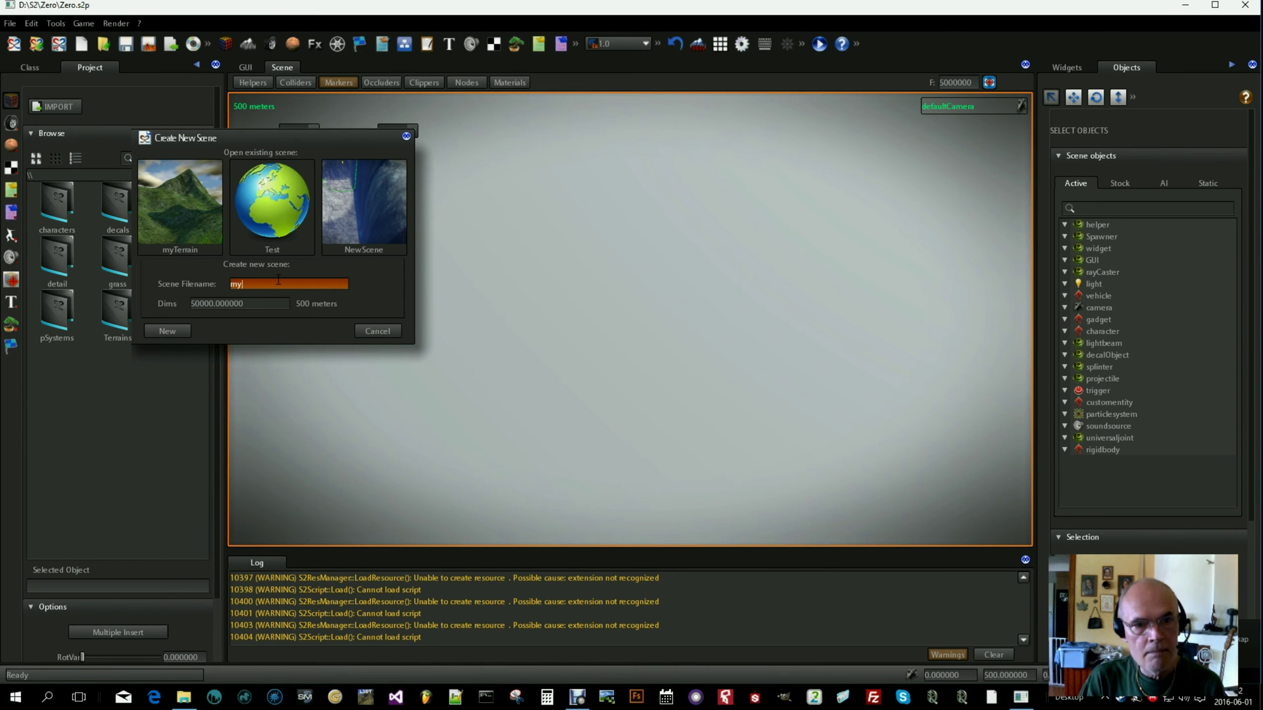
text(Terra)
click(281, 304)
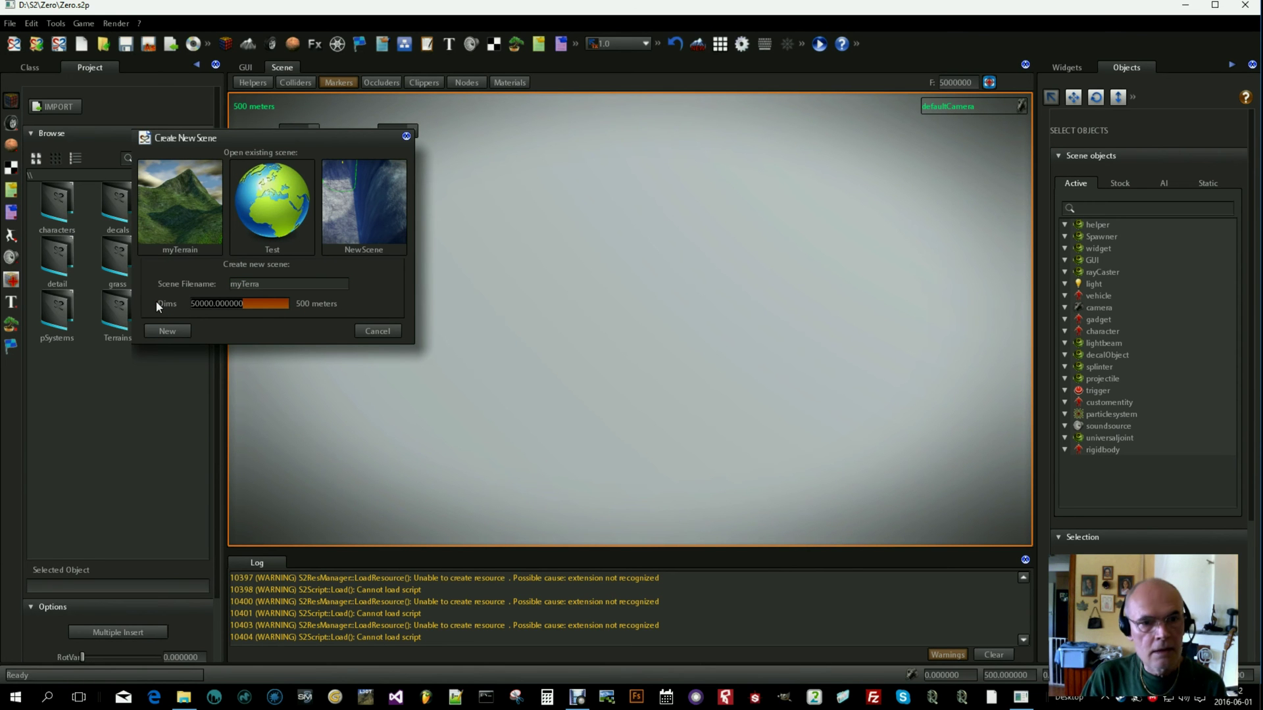
double_click(263, 306)
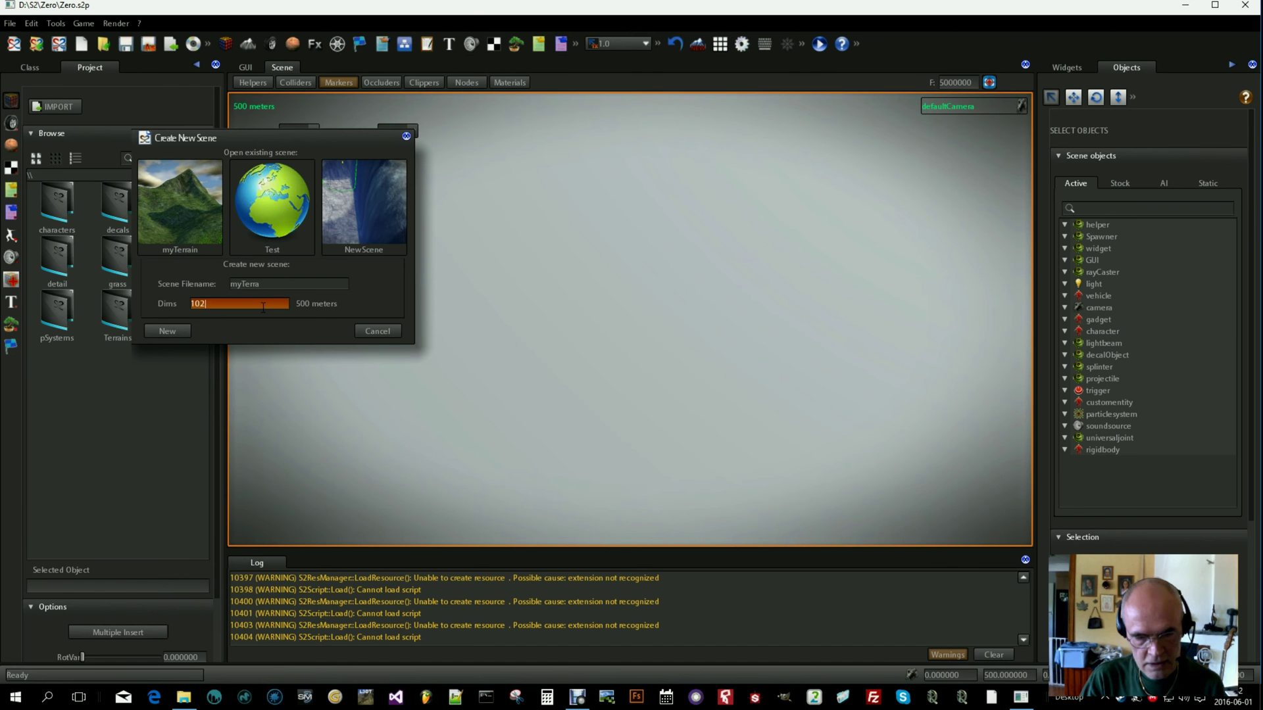
text(102400)
key(Return)
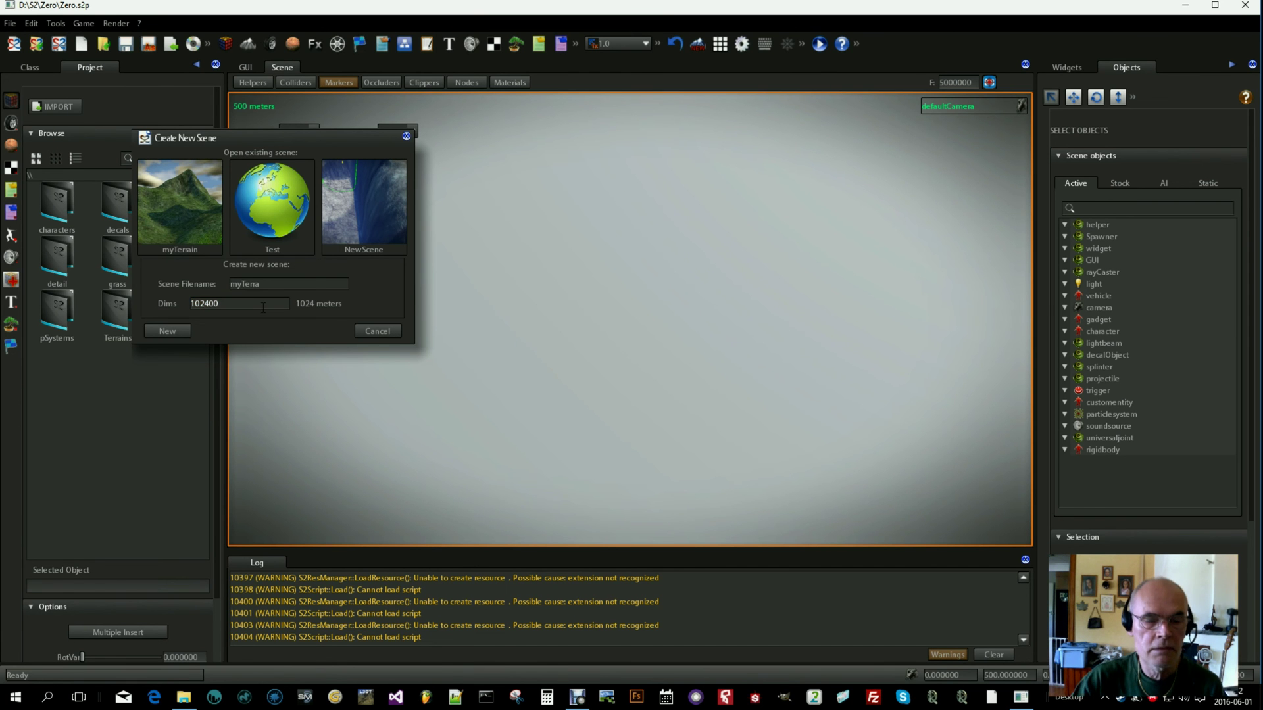
click(175, 332)
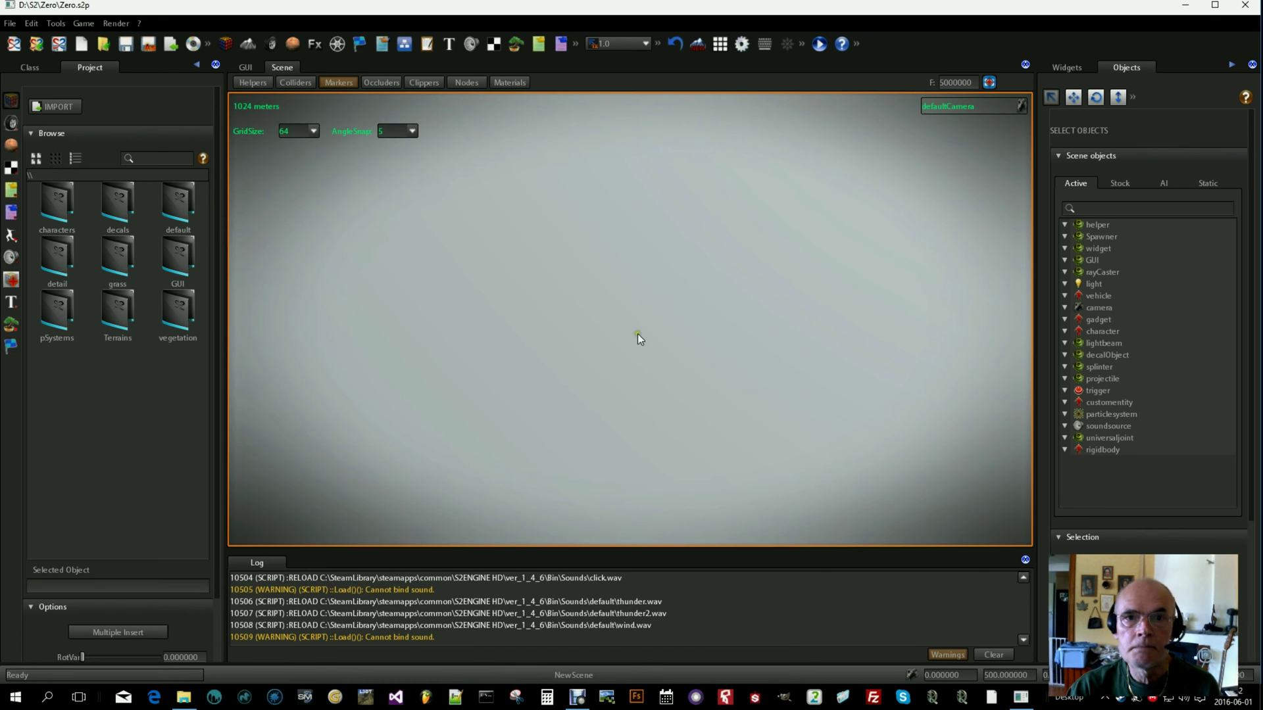
Create terrain myTerrain sized 1.0Km x 1.0Km with 1024x1024 mask resolution.
click(698, 47)
click(316, 173)
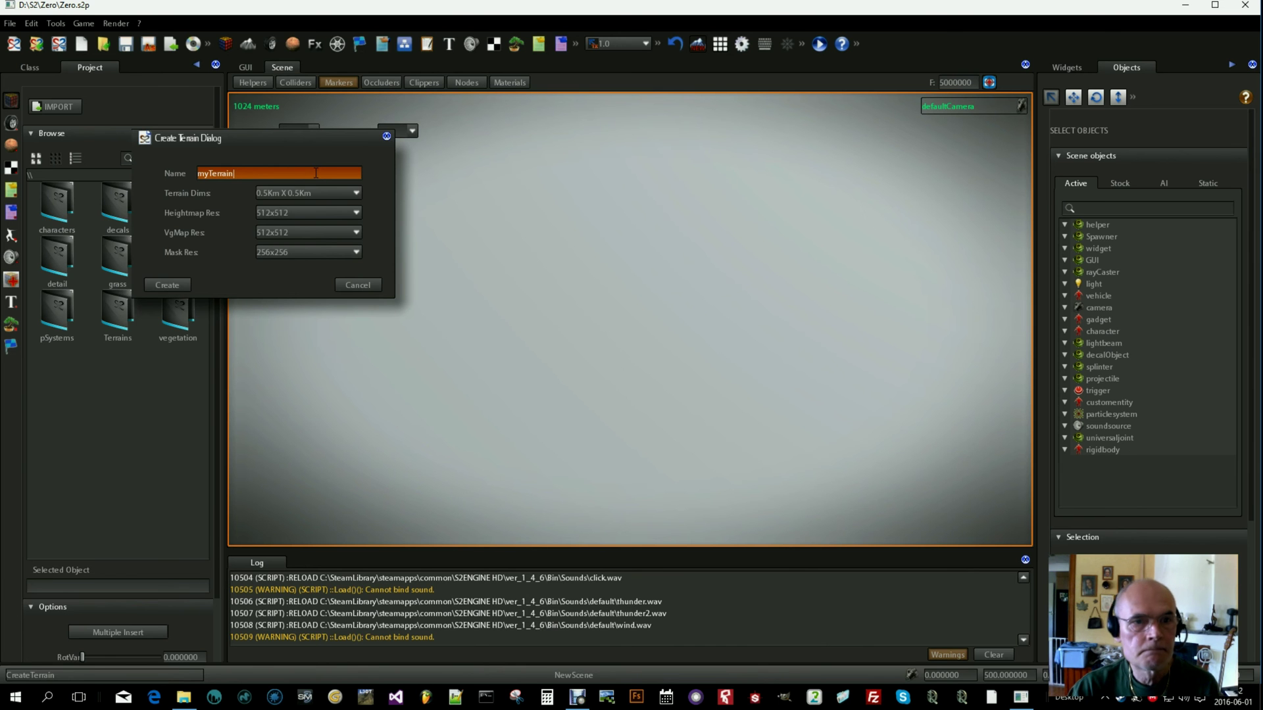
click(353, 194)
click(290, 218)
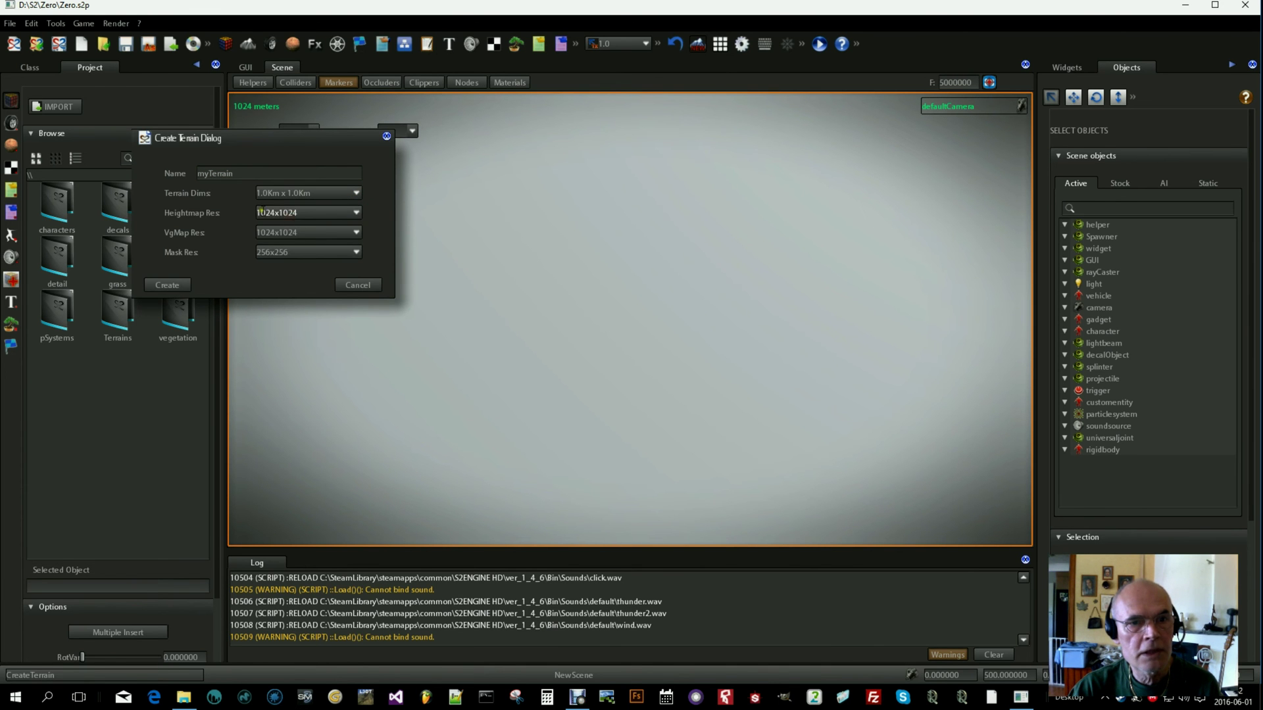
click(357, 252)
click(288, 286)
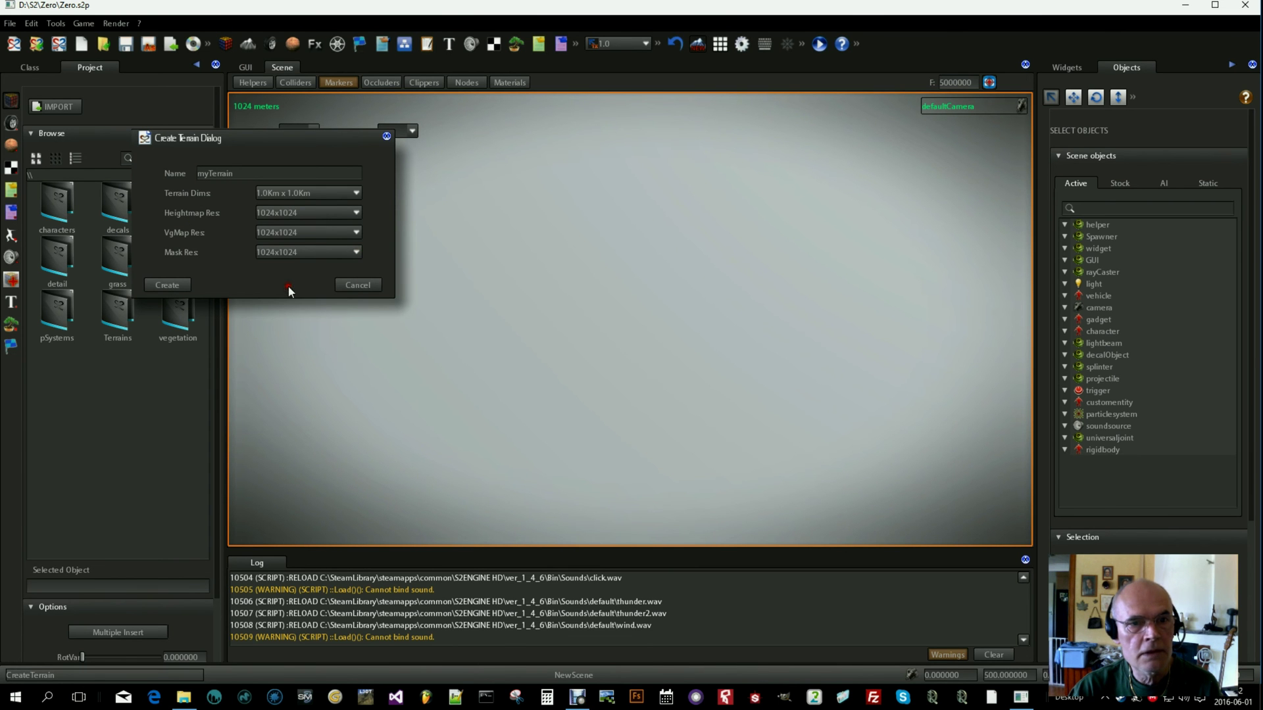
click(168, 284)
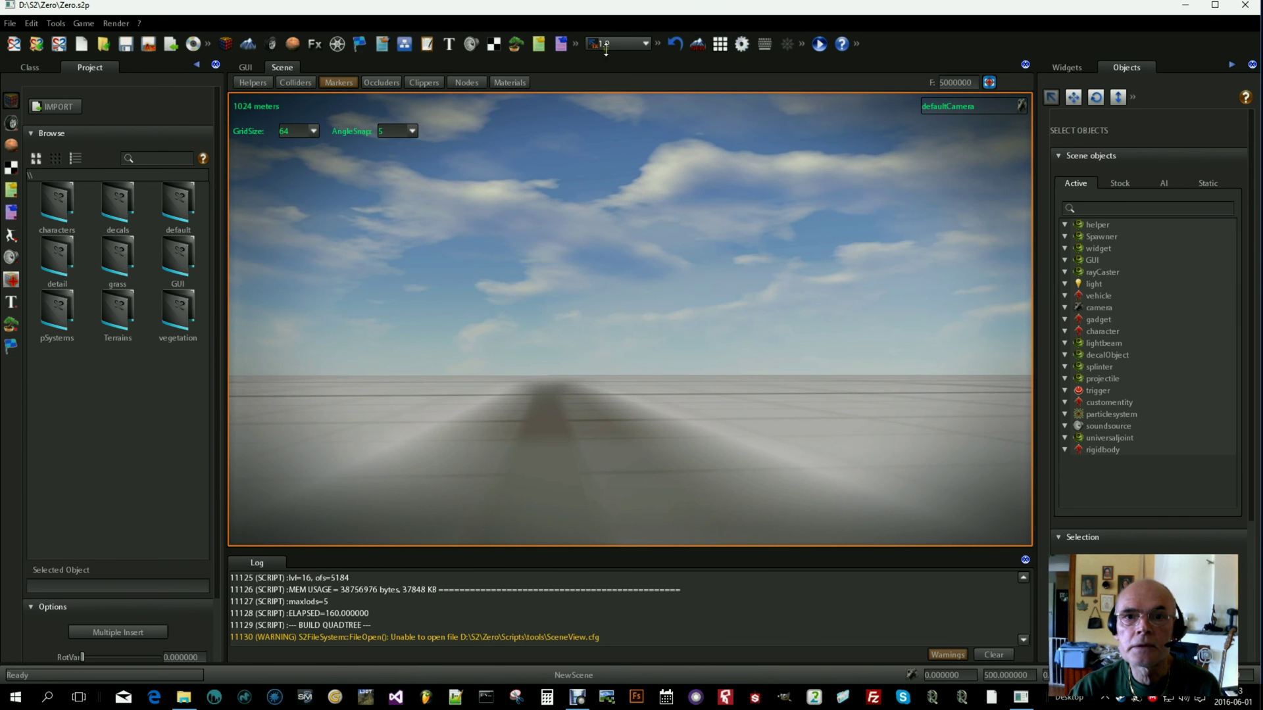
Set camera speed to 12.916666 and tilt the view down onto the flat terrain grid.
click(635, 44)
drag(590, 60, 626, 60)
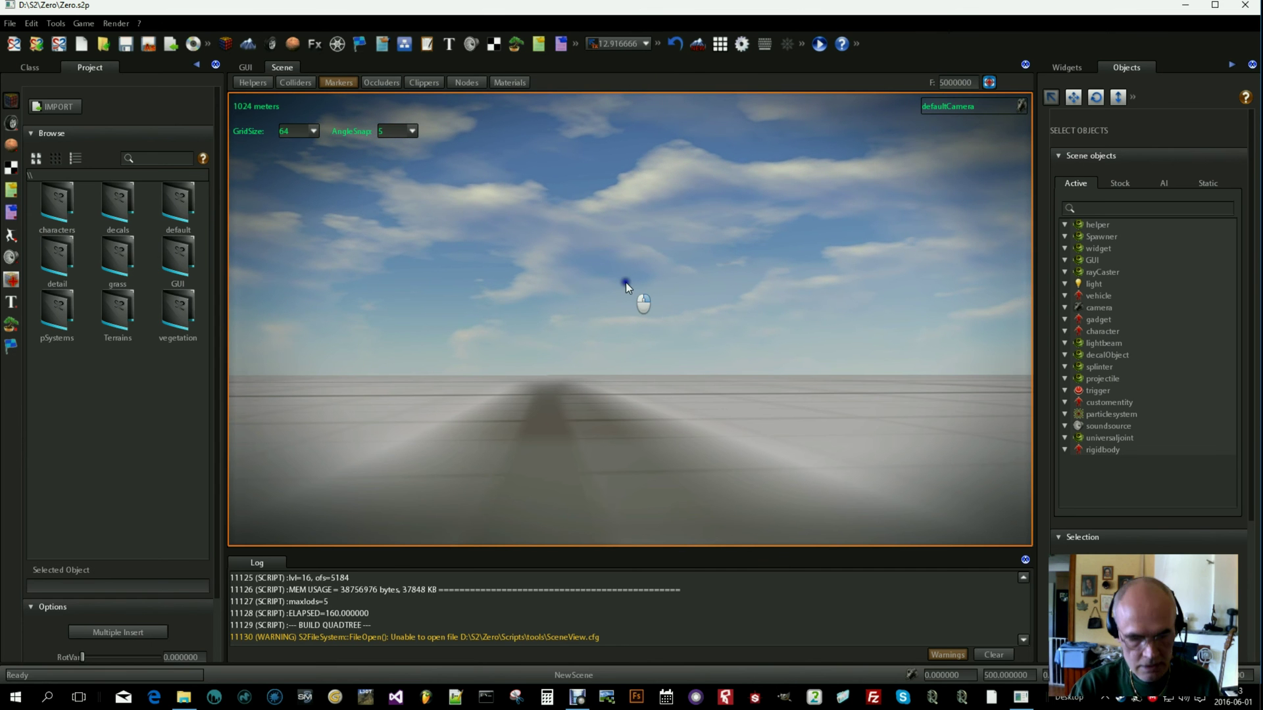
scroll(625, 282, up, 5)
right_drag(638, 334, 622, 406)
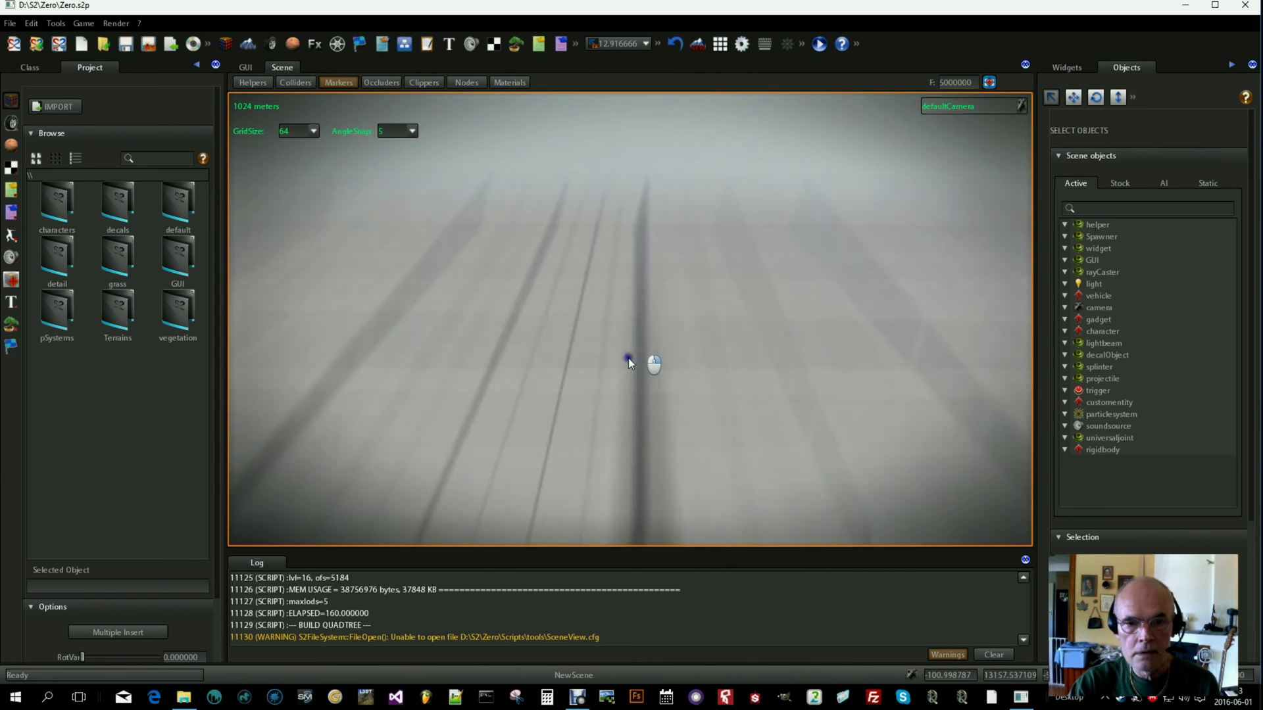
scroll(621, 405, down, 5)
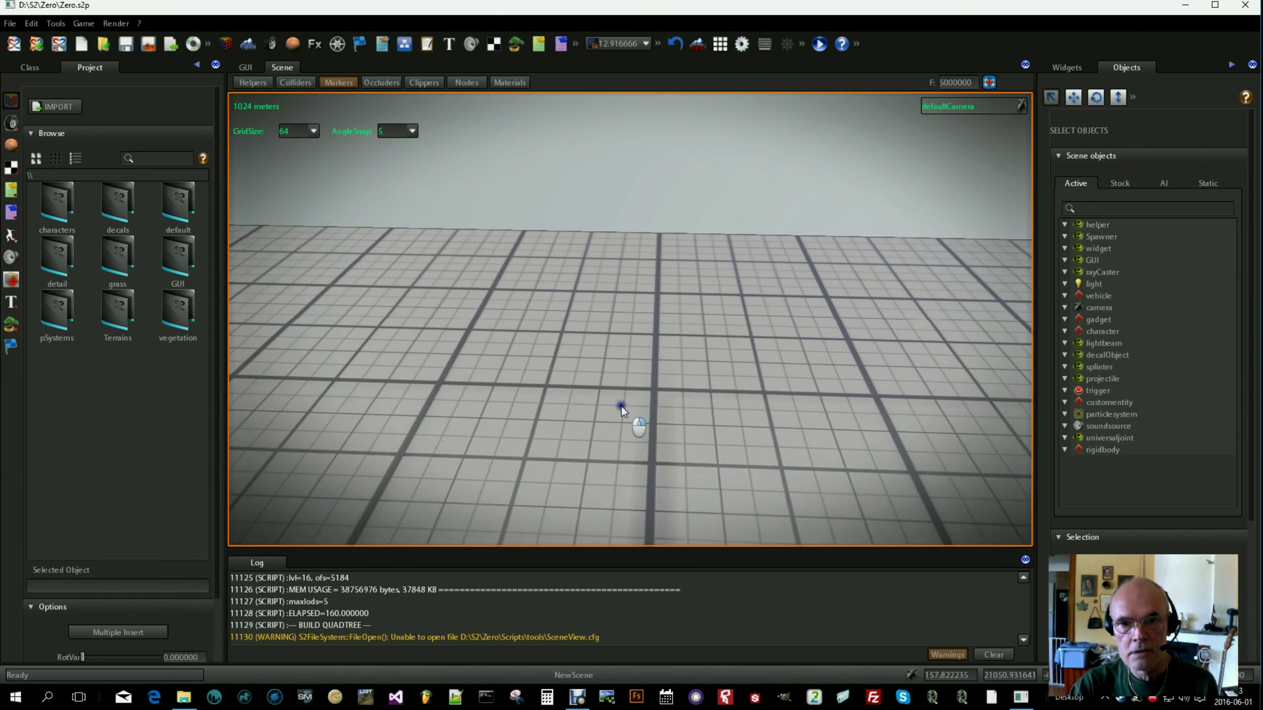
scroll(620, 400, down, 3)
mouse_move(619, 400)
right_down()
mouse_move(626, 424)
mouse_move(614, 422)
right_up()
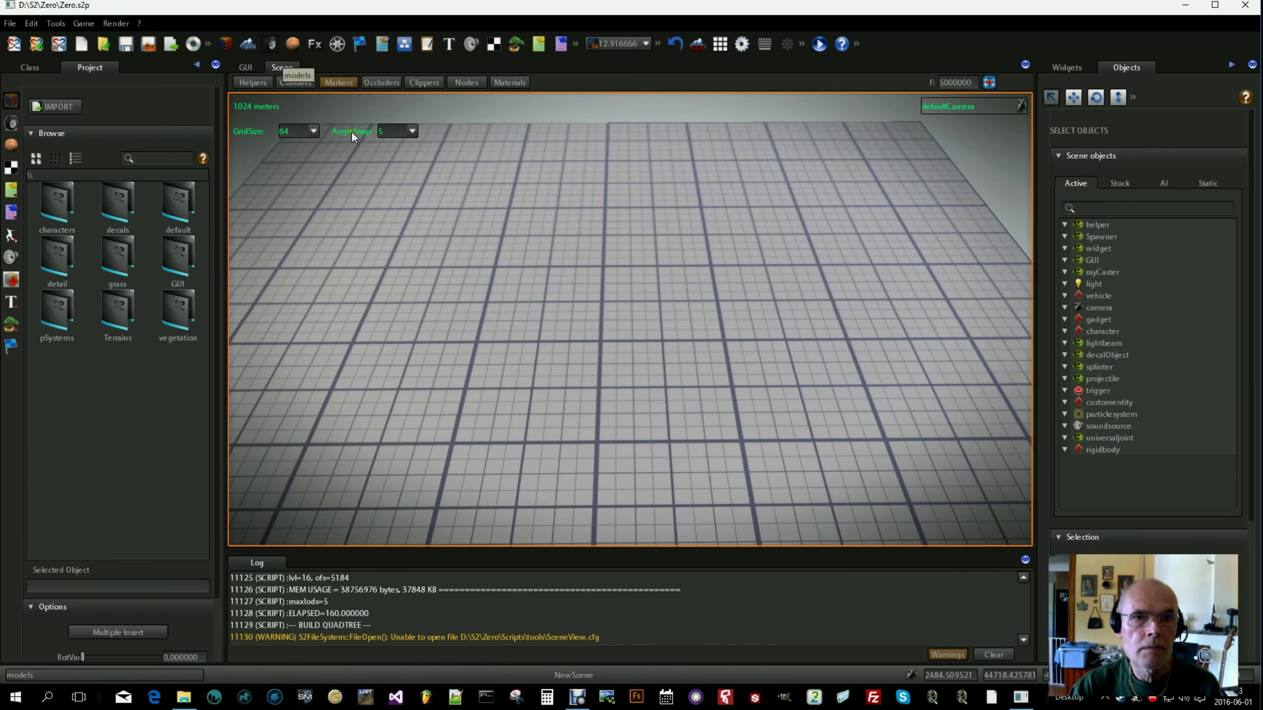
Load the time12.dtm daytime preset in the Fx Daytime panel.
click(315, 45)
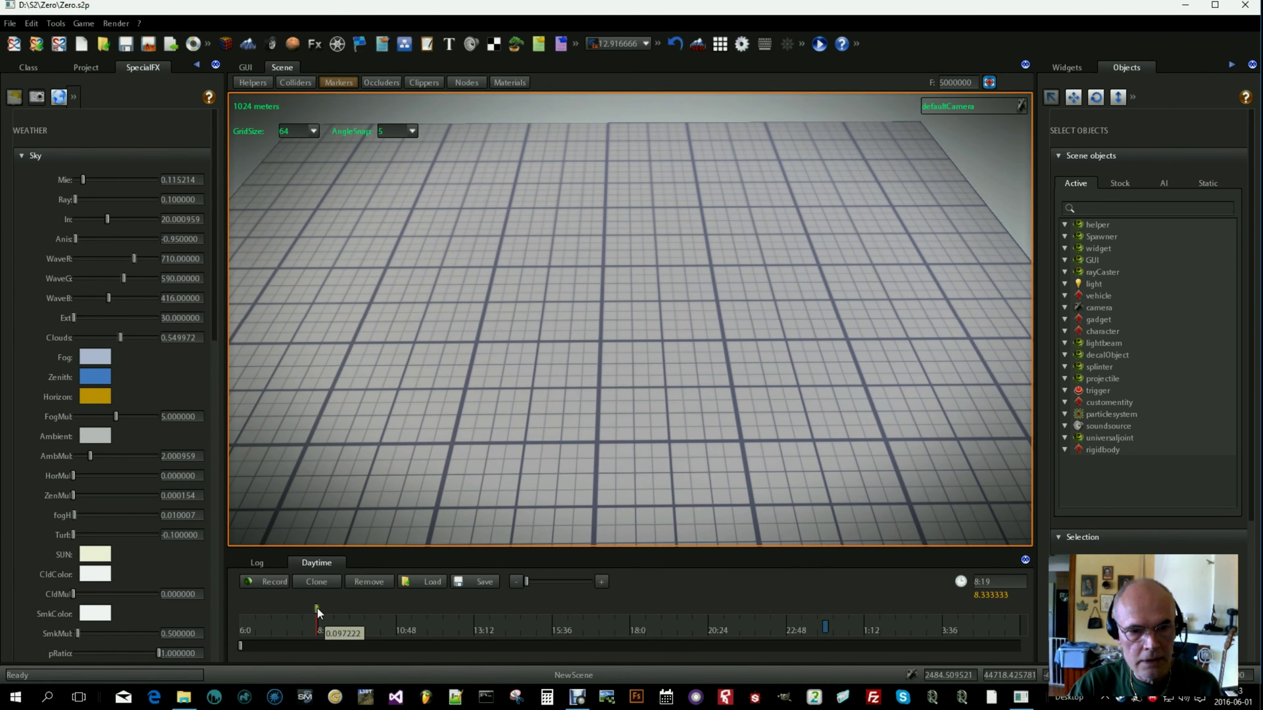
click(418, 582)
click(176, 209)
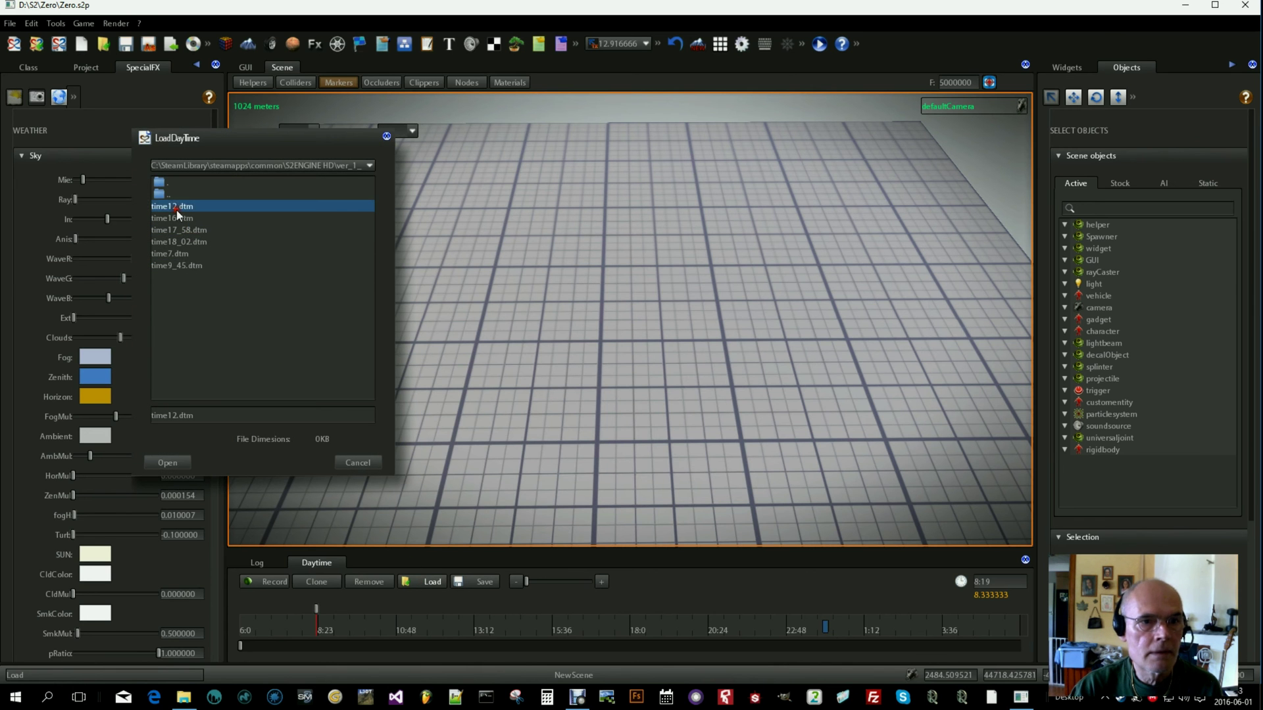
click(169, 463)
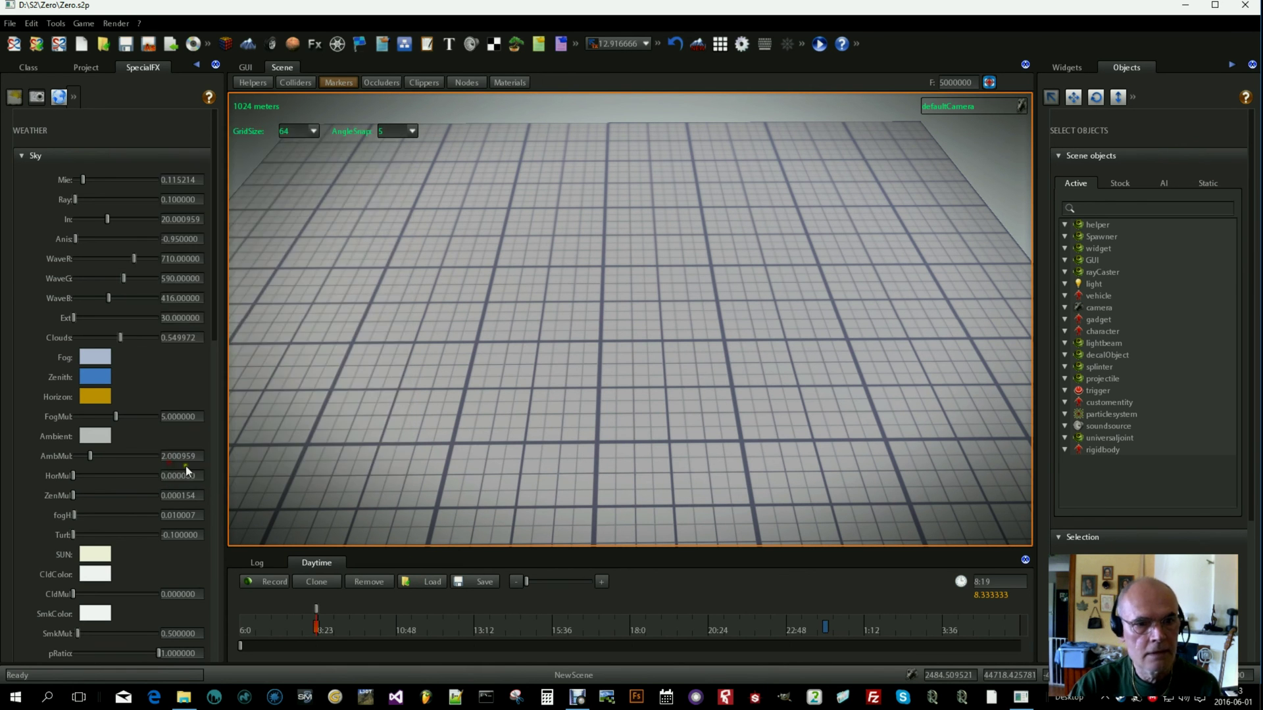
Drag the timeline to set the scene's time of day to 12:50.
click(318, 611)
mouse_move(319, 612)
mouse_down()
mouse_move(510, 606)
mouse_move(497, 609)
mouse_up()
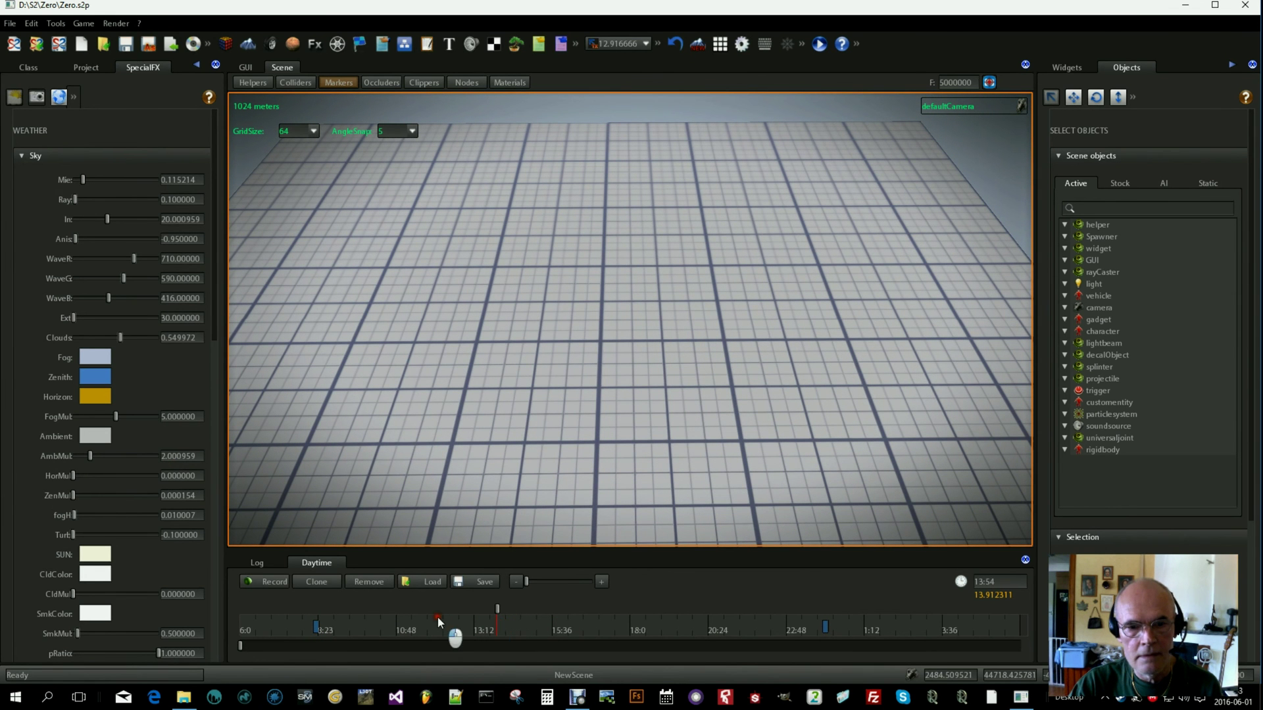
drag(494, 610, 464, 614)
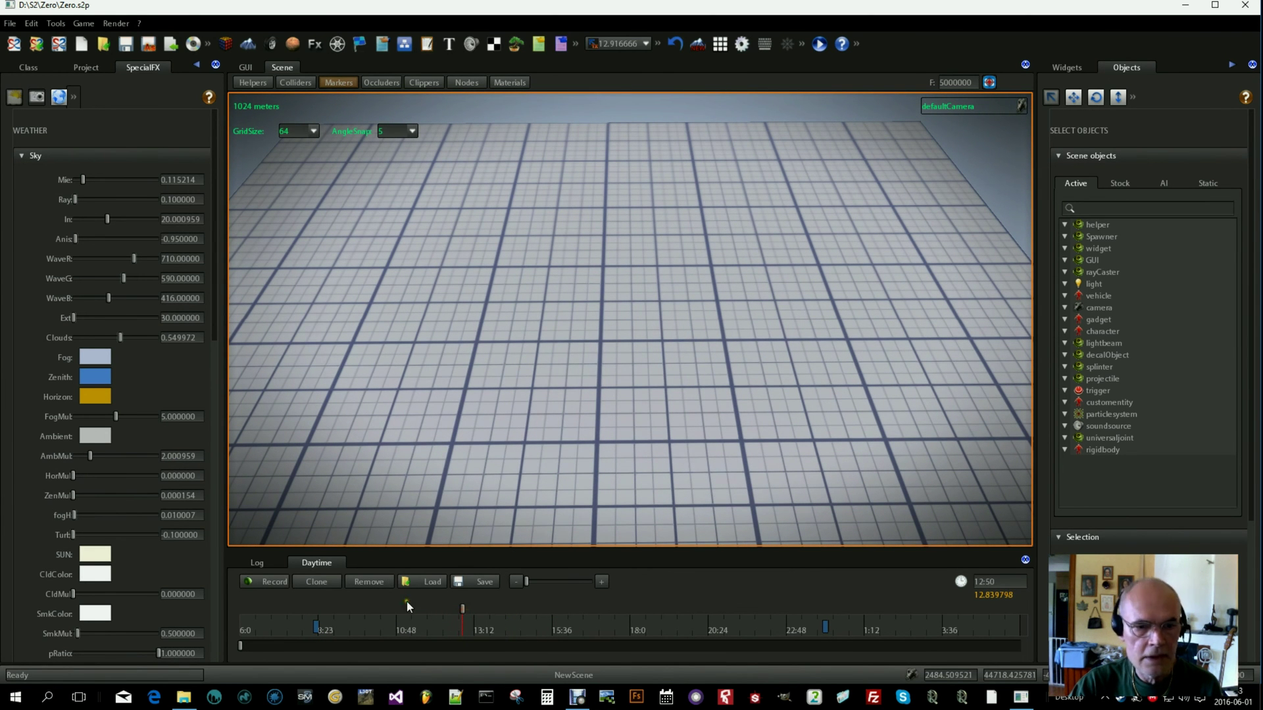
Open the project's Terrains folder in the Terrain tools browser.
click(96, 65)
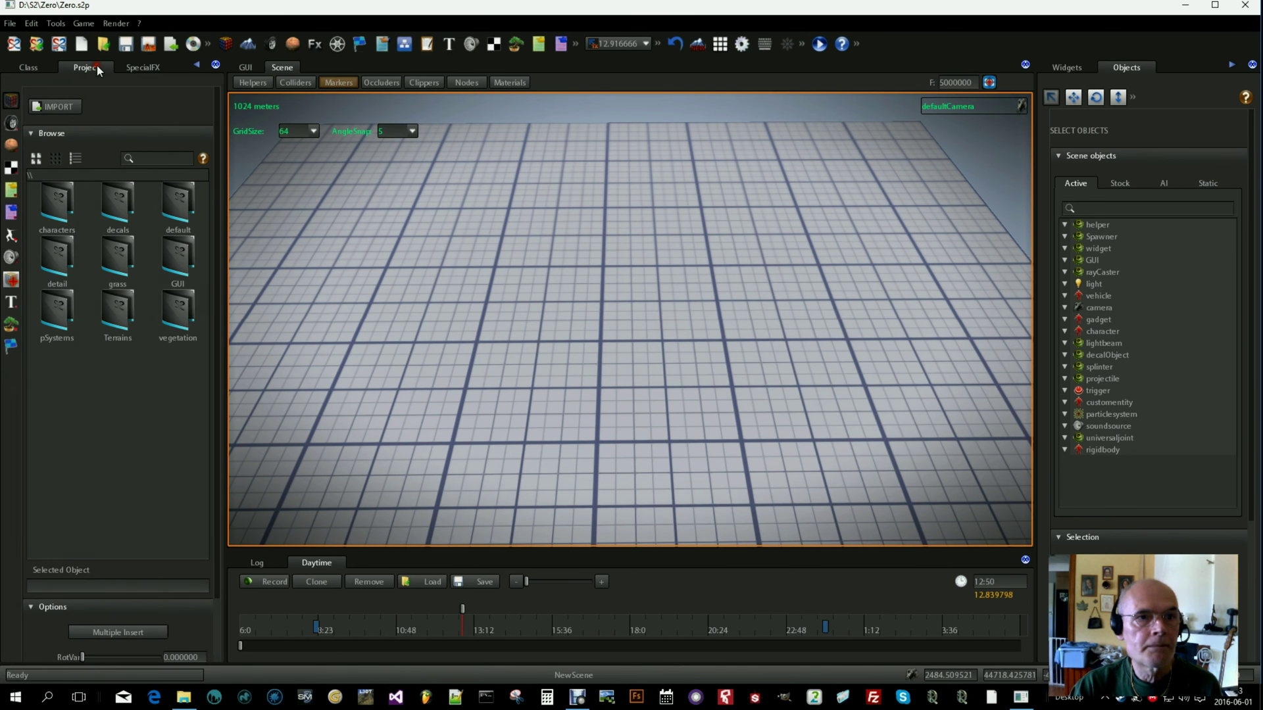
click(248, 45)
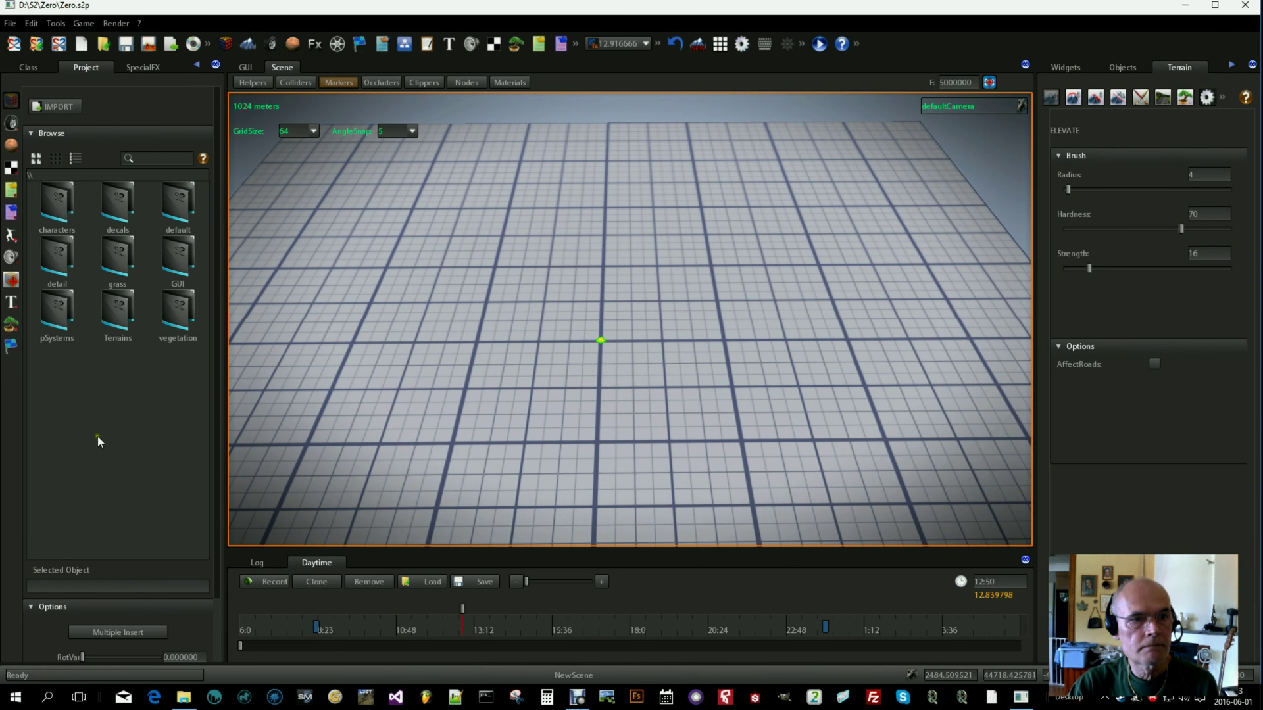
double_click(115, 304)
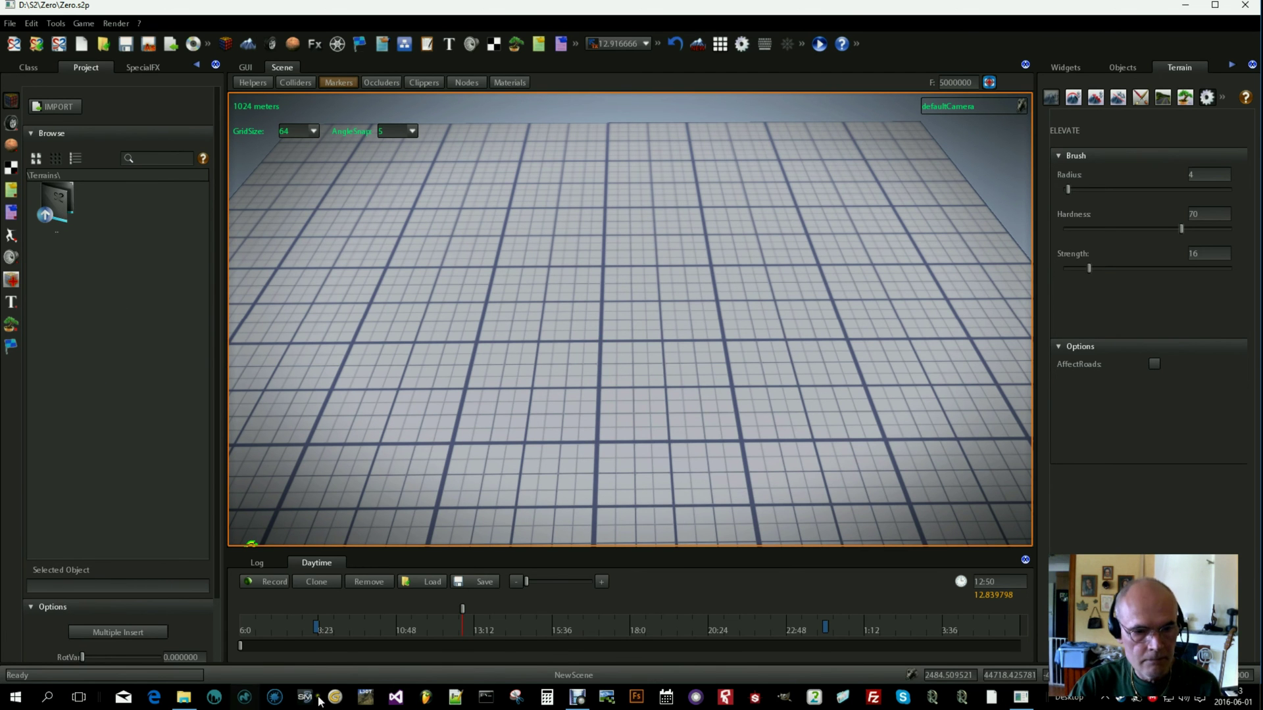
Copy all ten texture files from Terrain Textures into the Terrains folder.
click(190, 703)
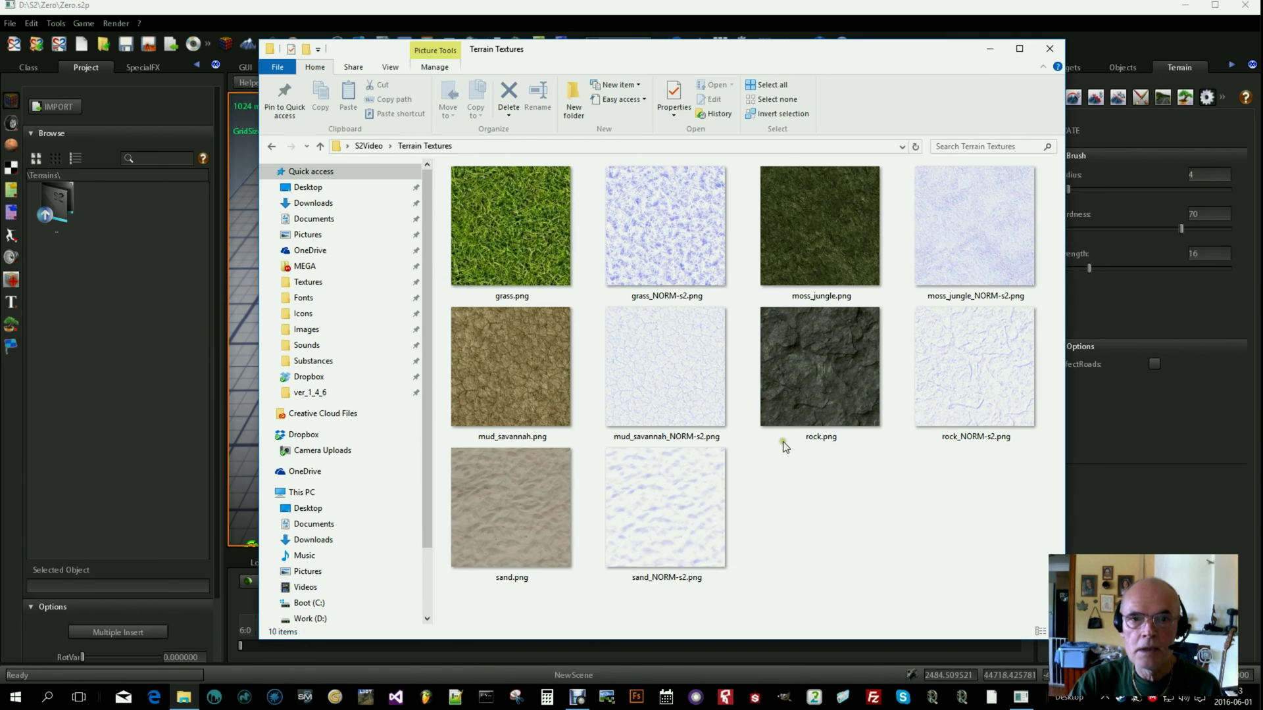
key(ctrl+a)
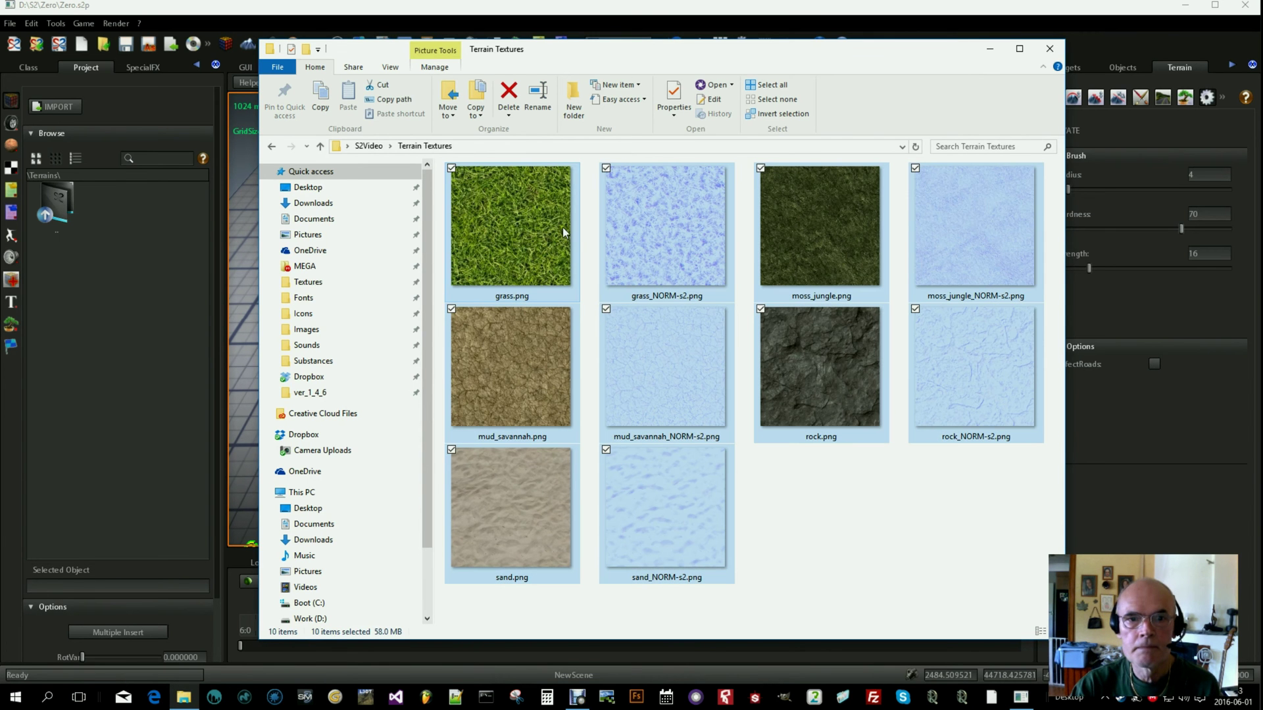
drag(517, 215, 858, 556)
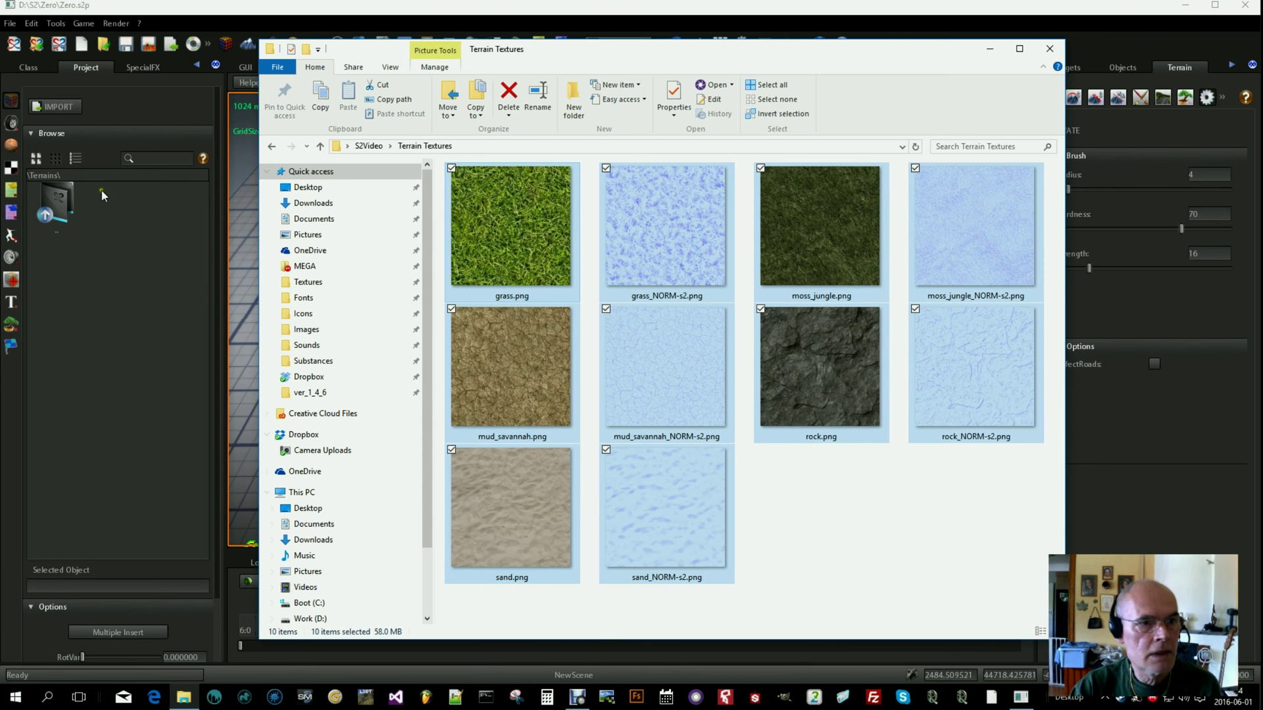
Reopen the Terrains folder in the editor to confirm the copied textures.
click(13, 171)
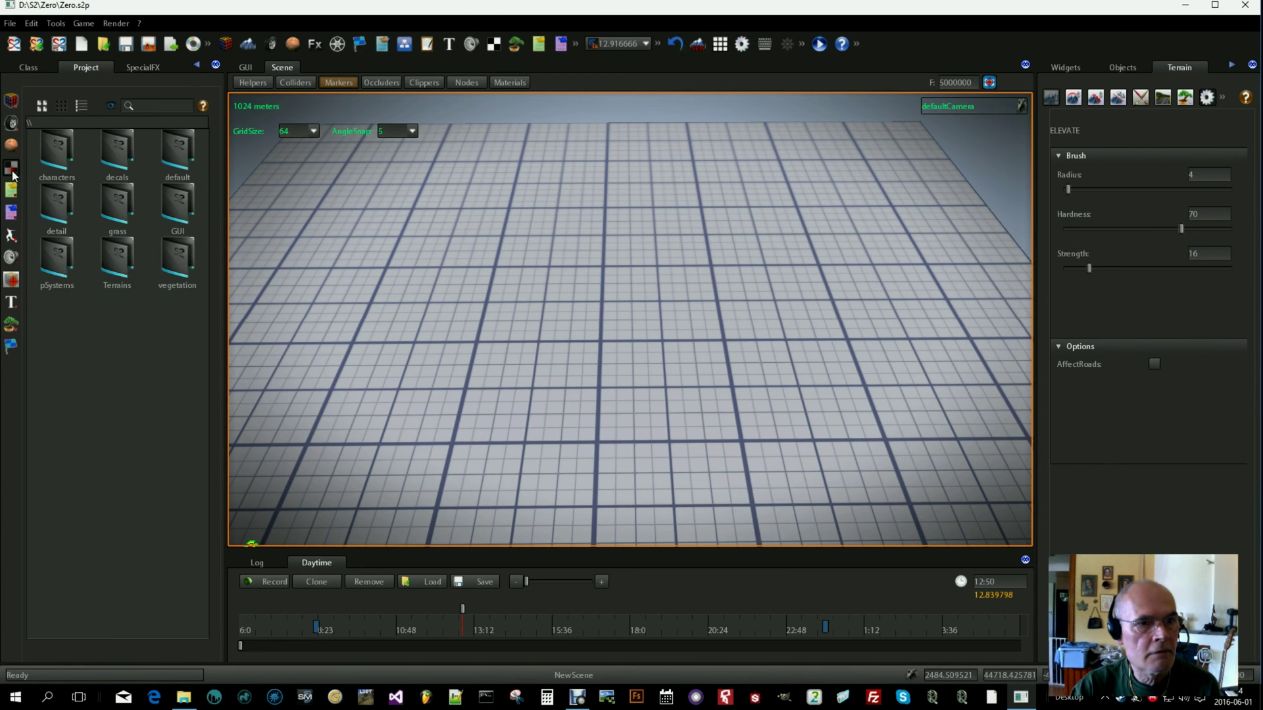
double_click(114, 263)
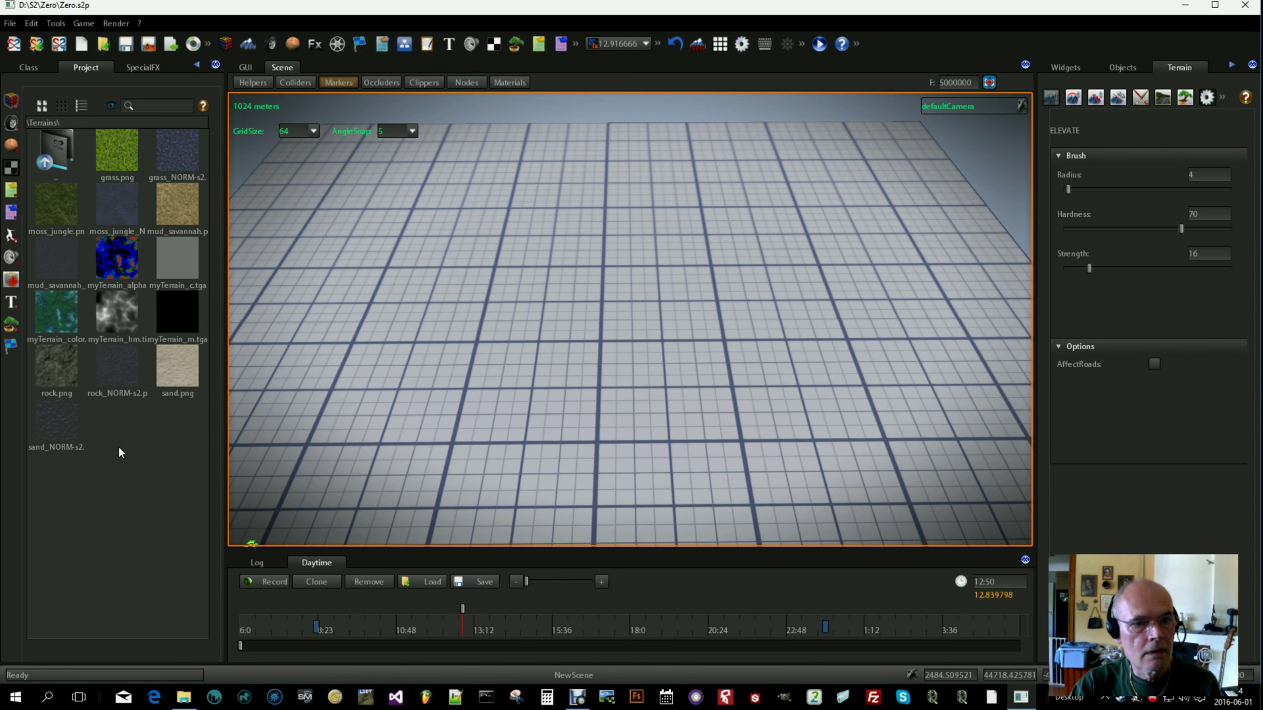
key(alt+Tab)
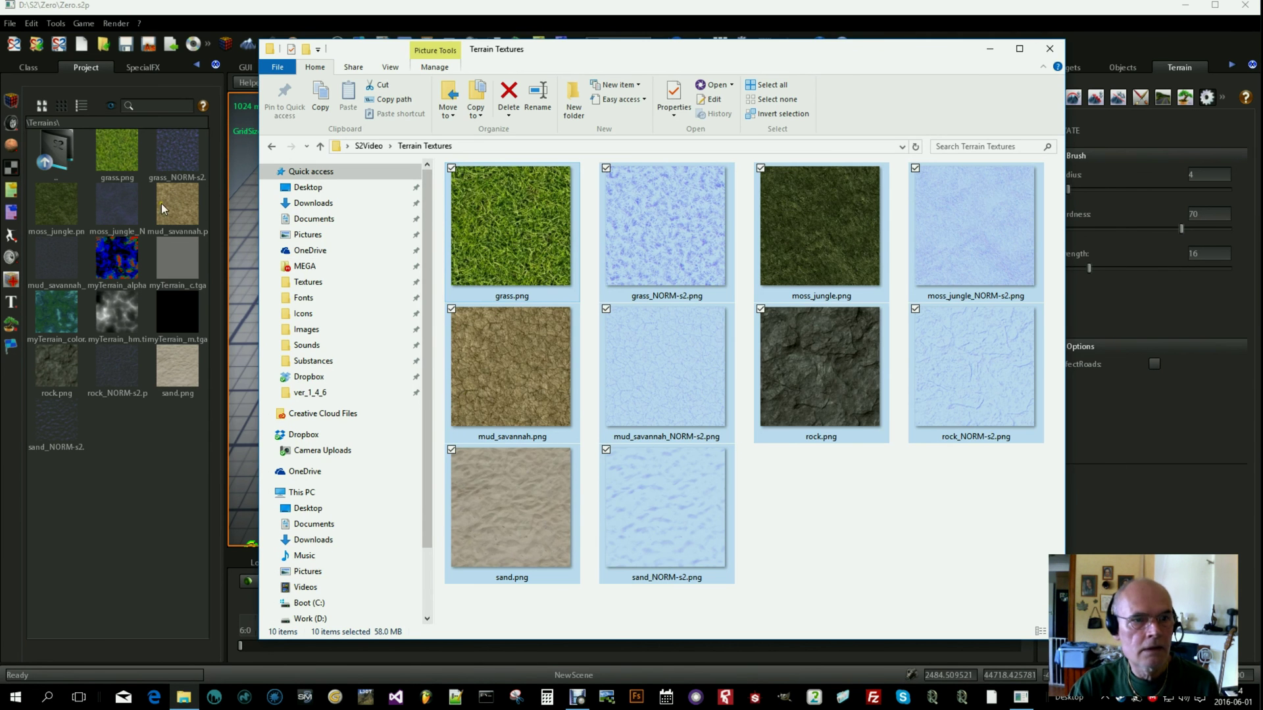
click(125, 492)
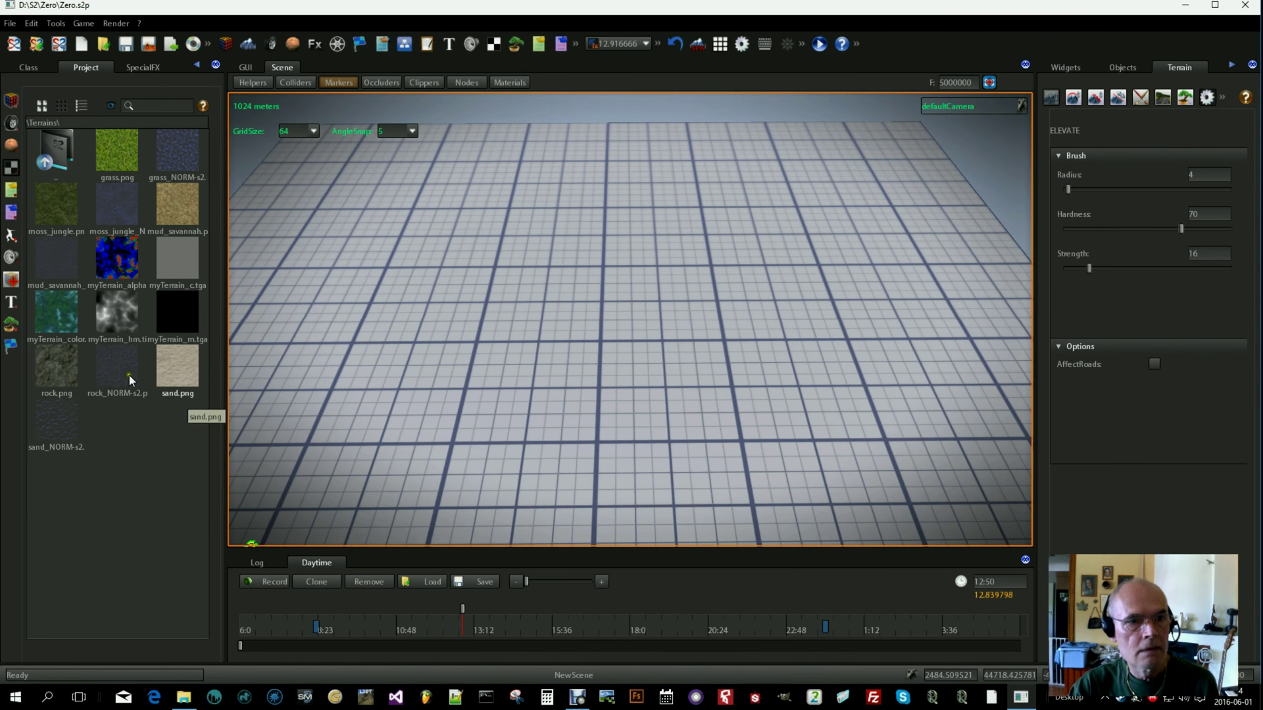
key(alt+Tab)
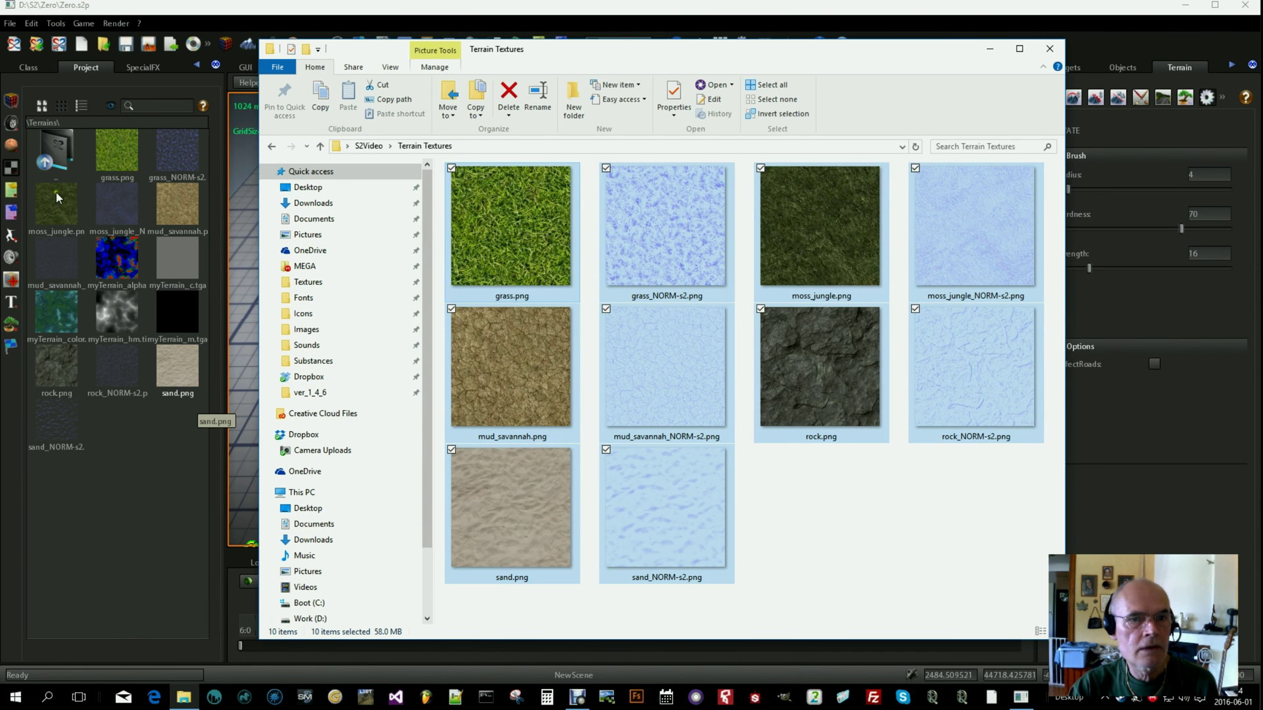
Delete myTerrain_alpha, myTerrain_hm.tif and myTerrain_color from the Browse panel's Terrains folder.
click(120, 464)
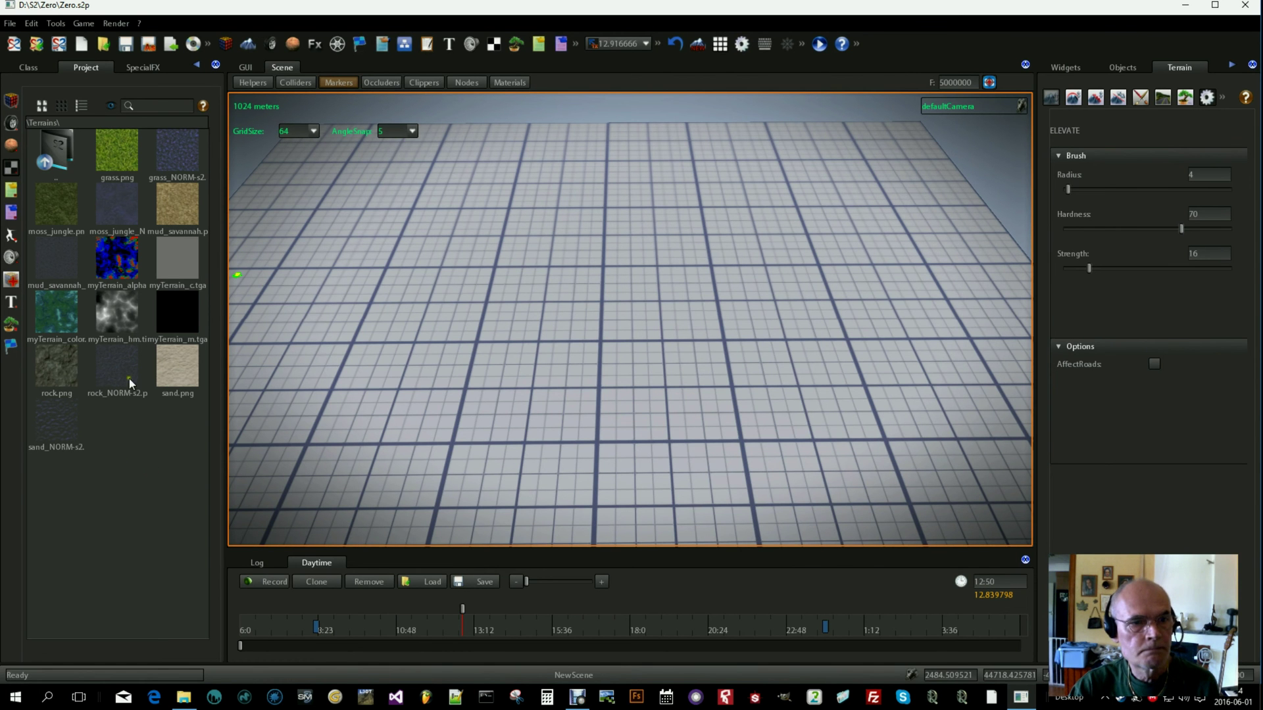
right_click(117, 263)
click(113, 259)
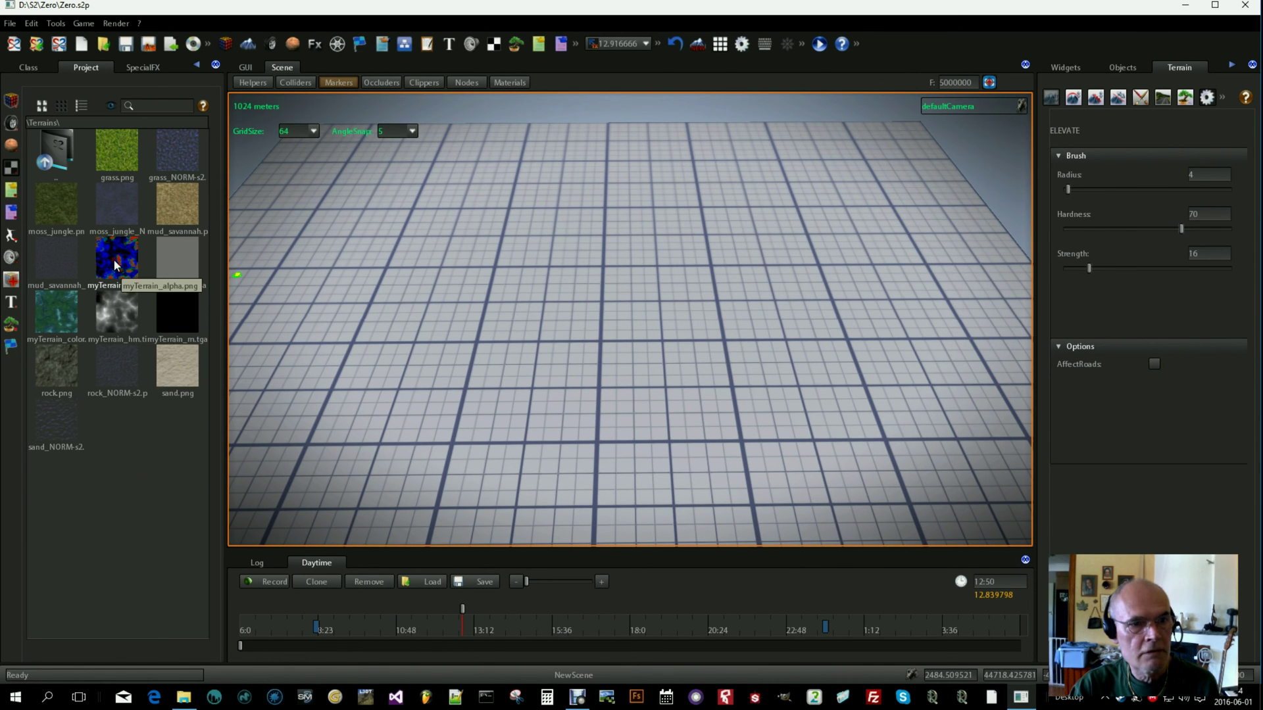
right_click(113, 259)
click(133, 349)
click(174, 245)
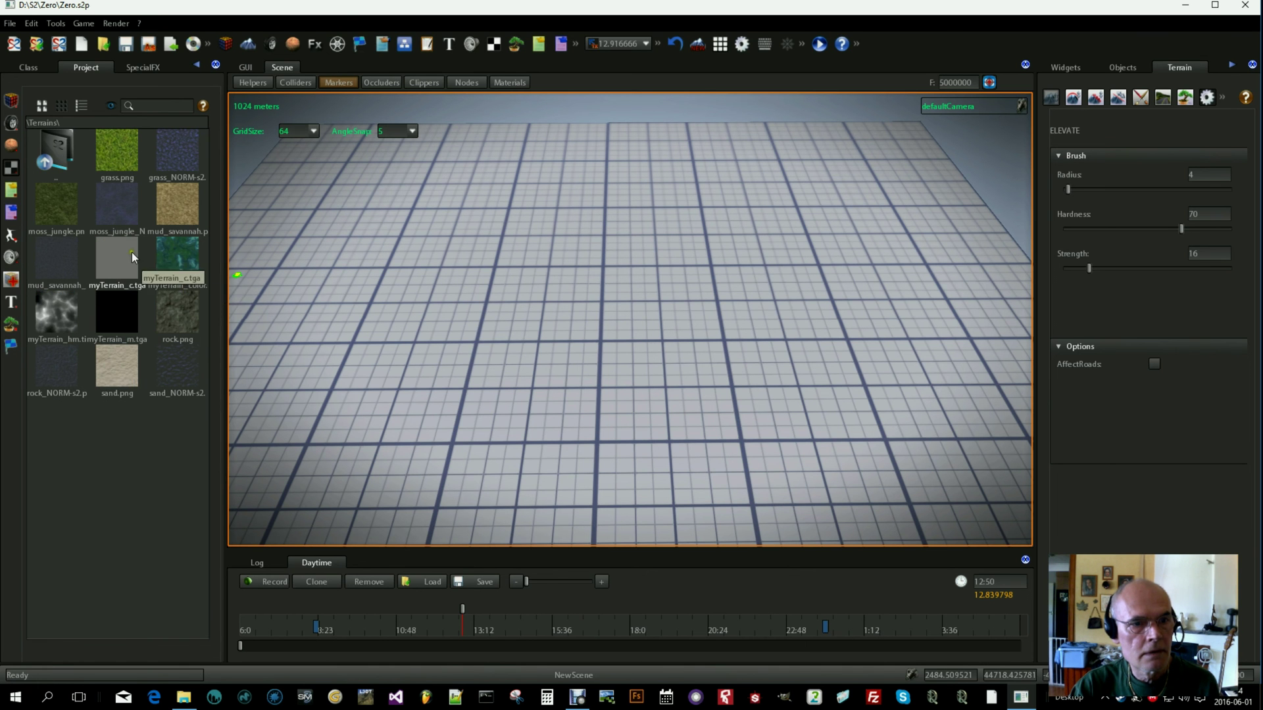
right_click(53, 323)
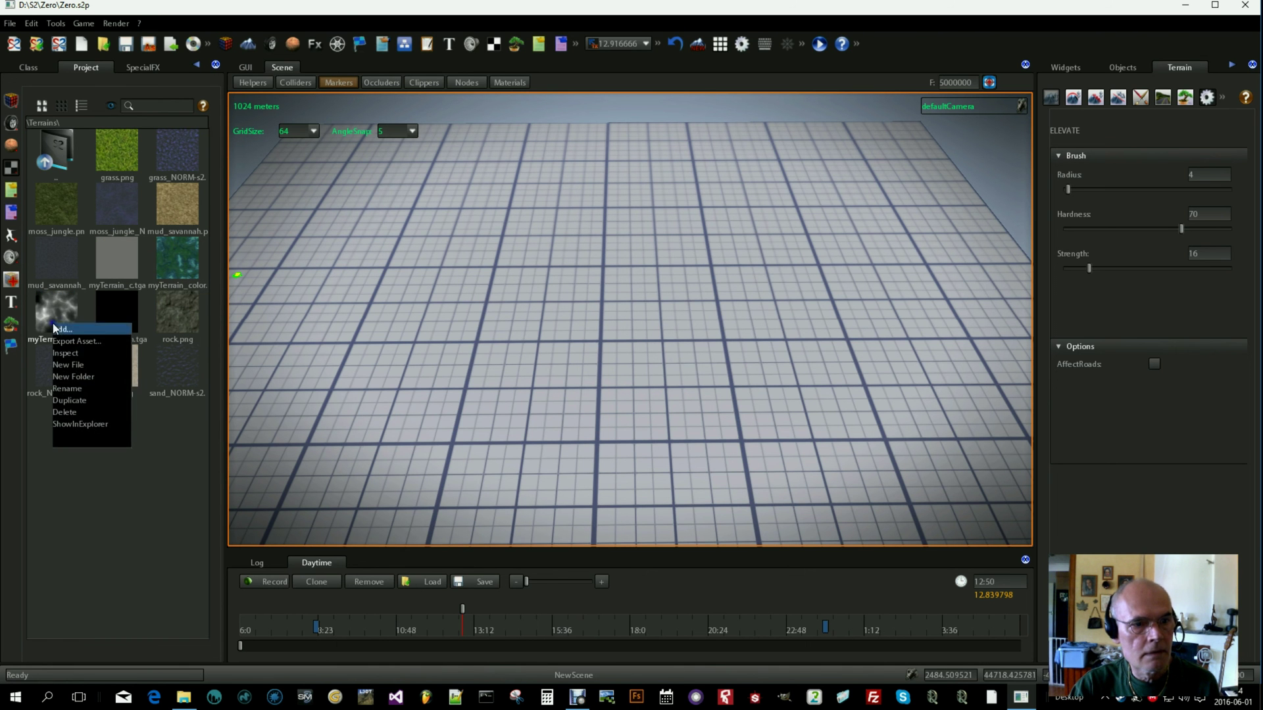
click(62, 412)
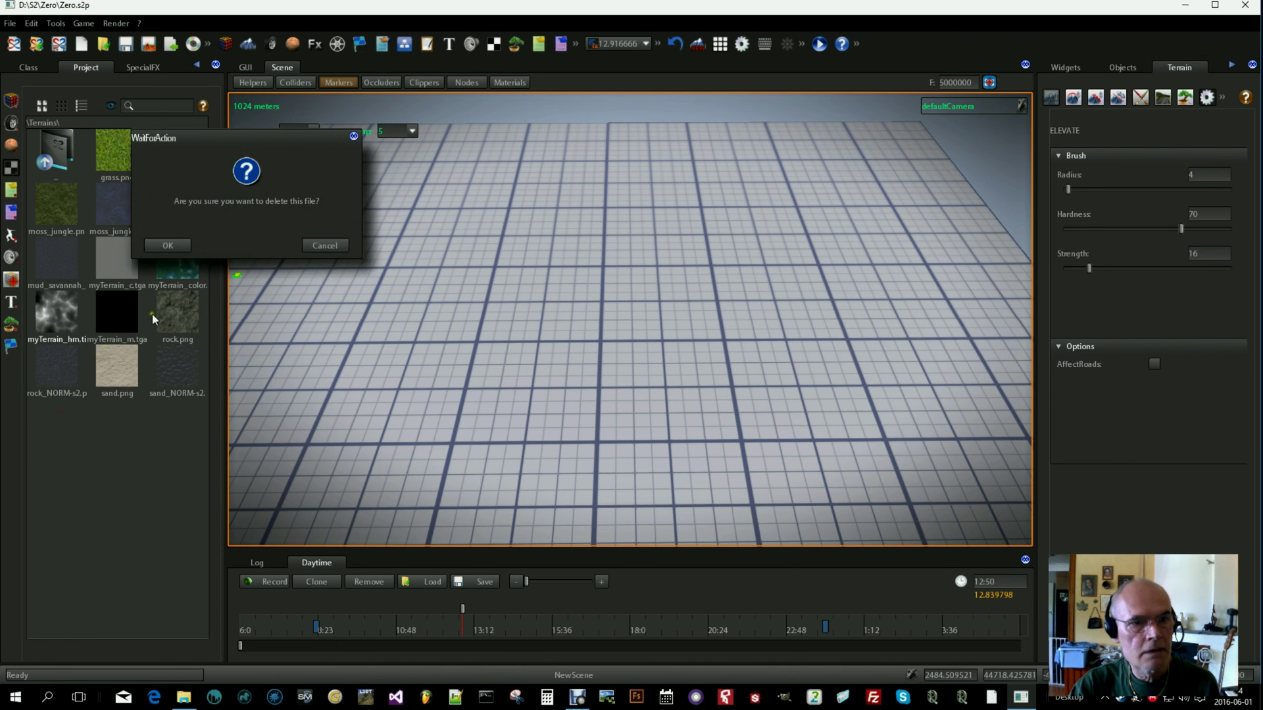
click(175, 242)
right_click(175, 263)
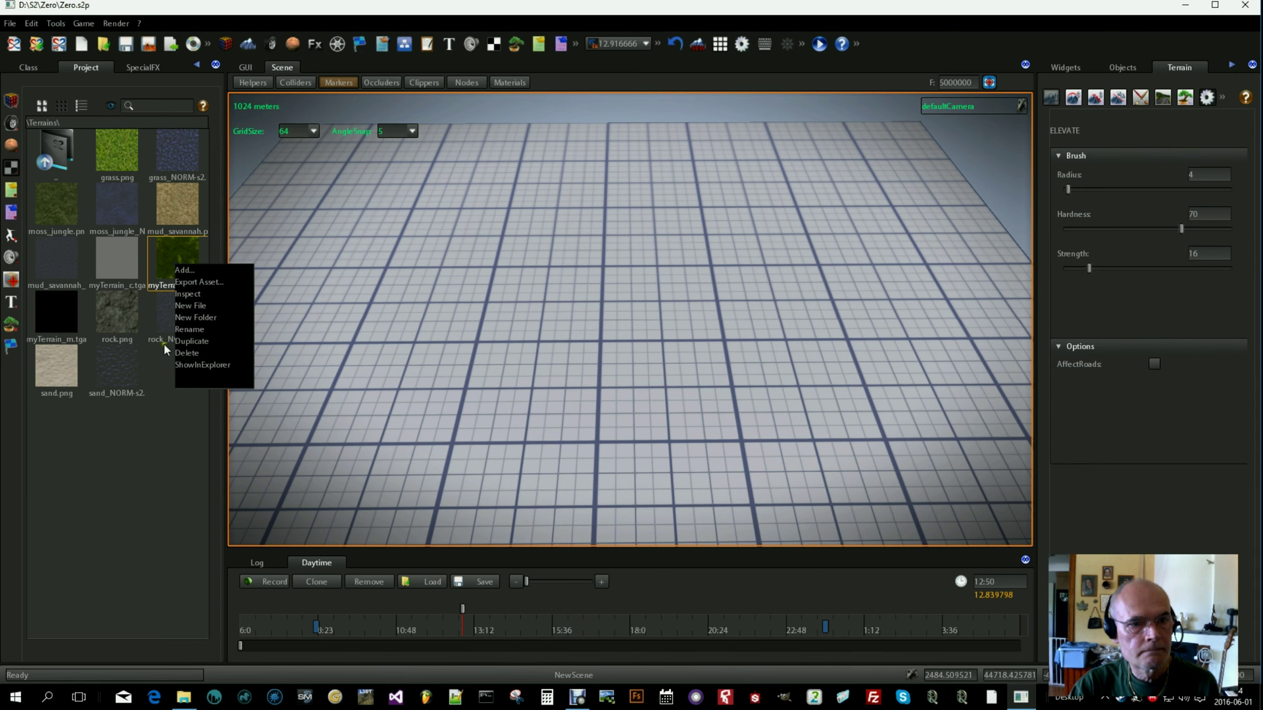
click(180, 350)
click(168, 246)
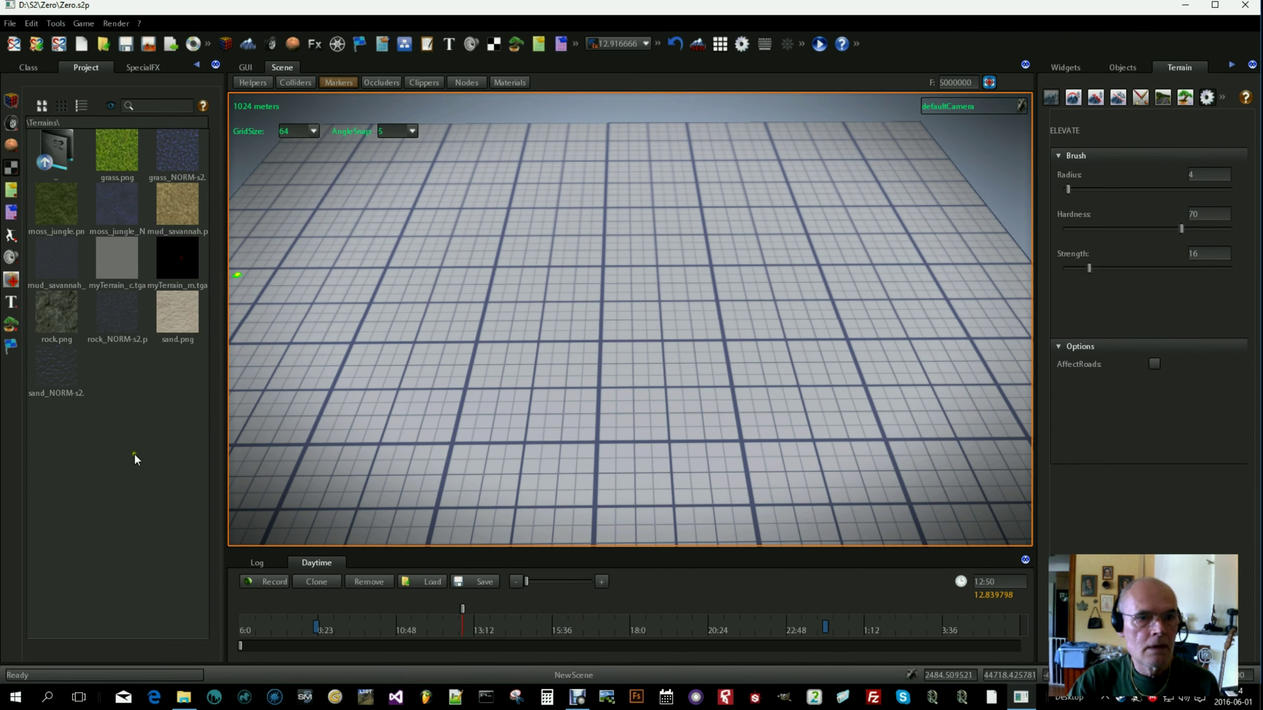
Drag myTerrain_alpha.png, myTerrain_hm.tif and myTerrain_texture.png from L3DT\Output into S2Engine's Terrains folder.
key(alt+Tab)
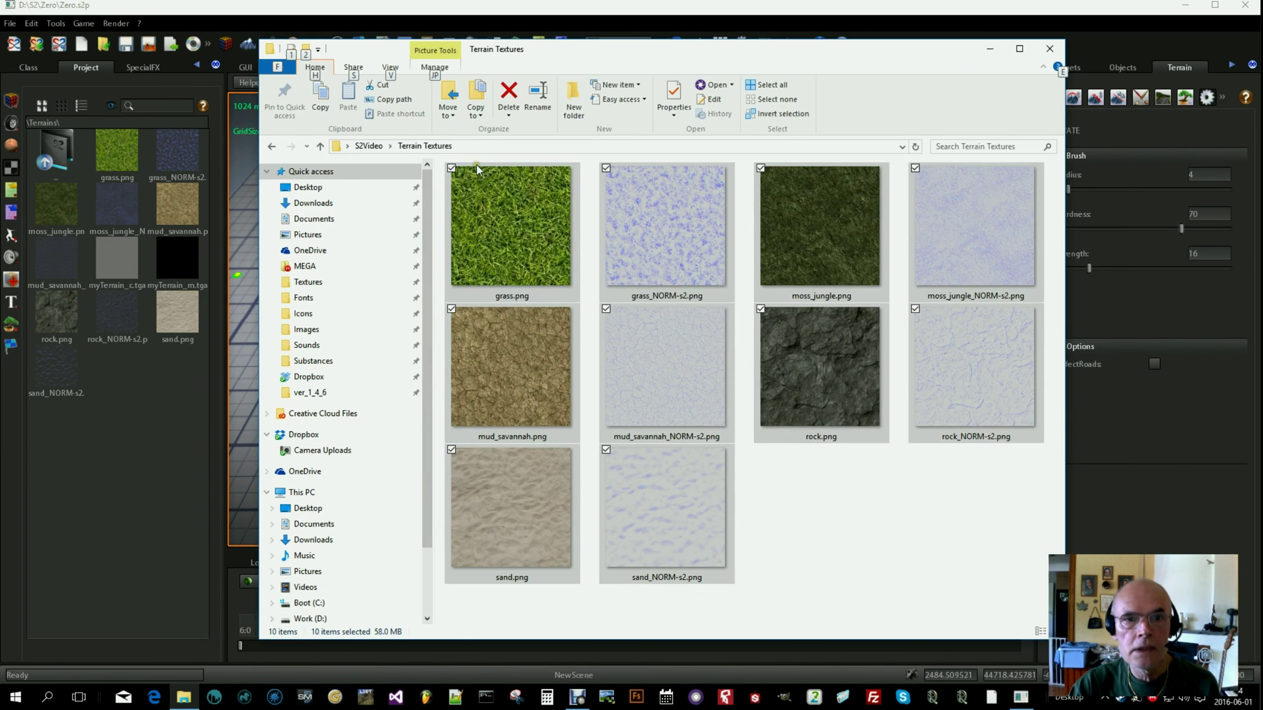
click(367, 146)
double_click(478, 186)
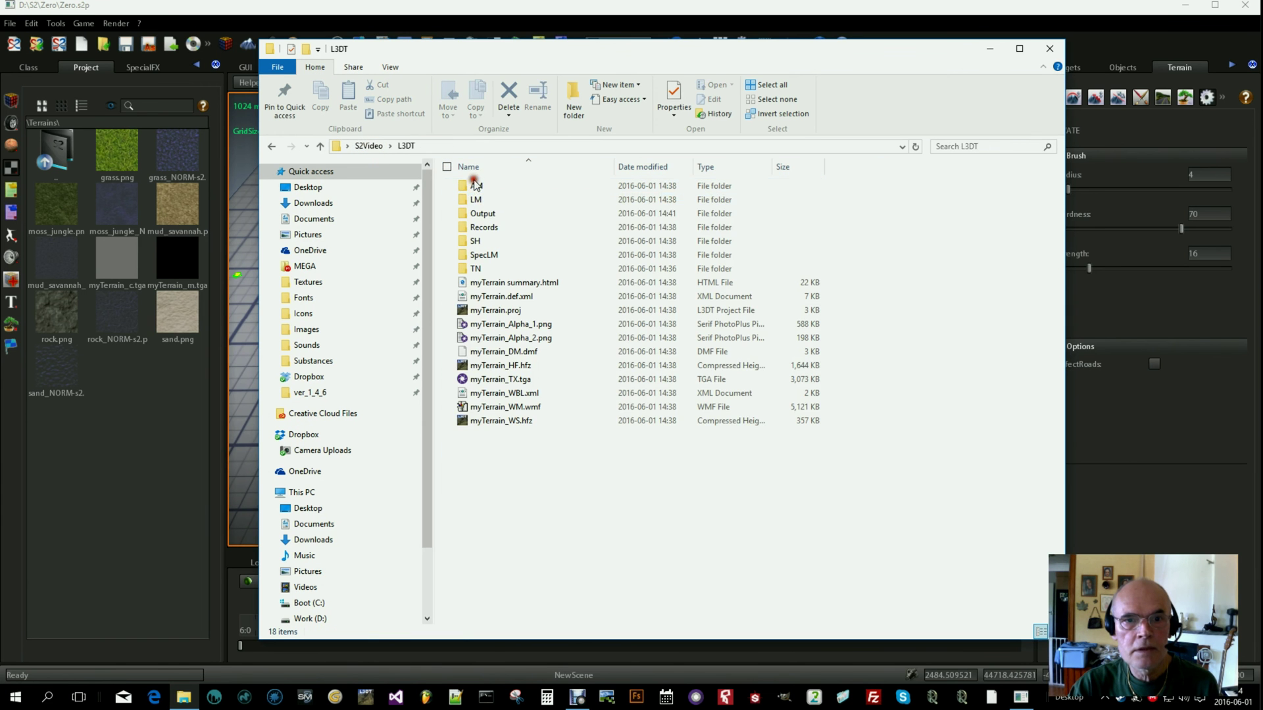
click(482, 214)
double_click(483, 213)
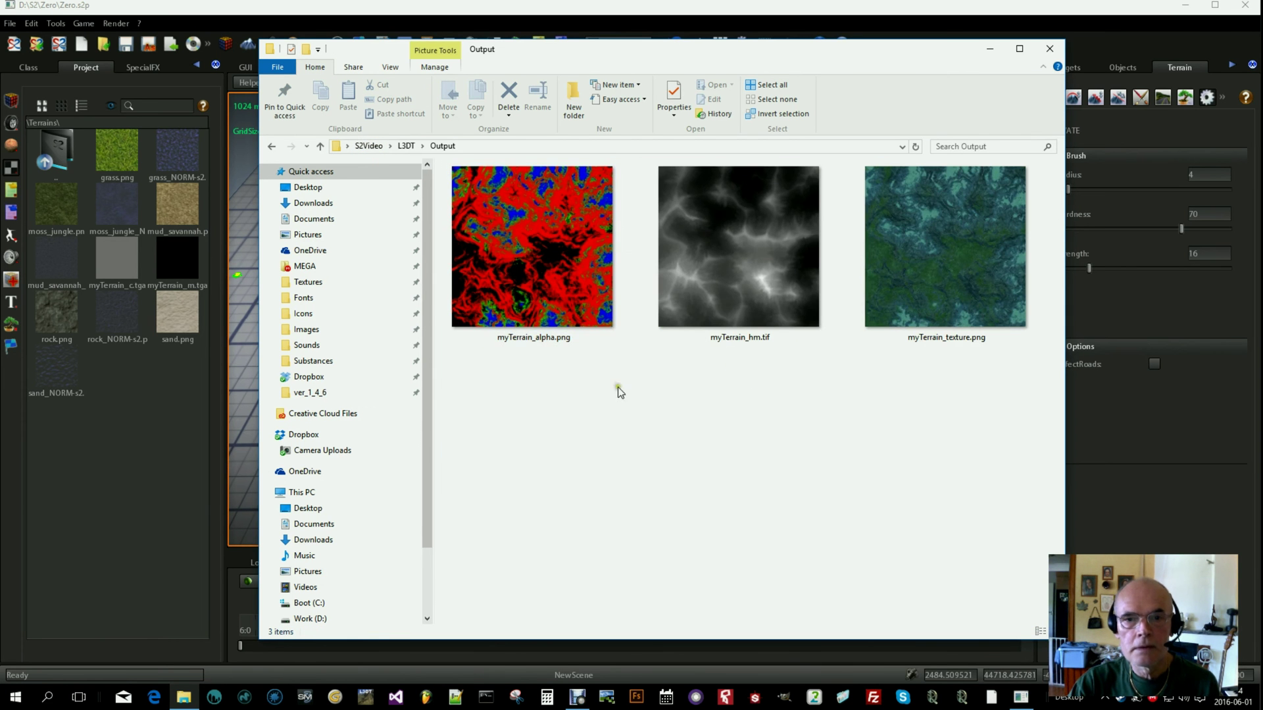
click(550, 251)
ctrl+click(748, 234)
ctrl+click(886, 236)
drag(566, 250, 96, 463)
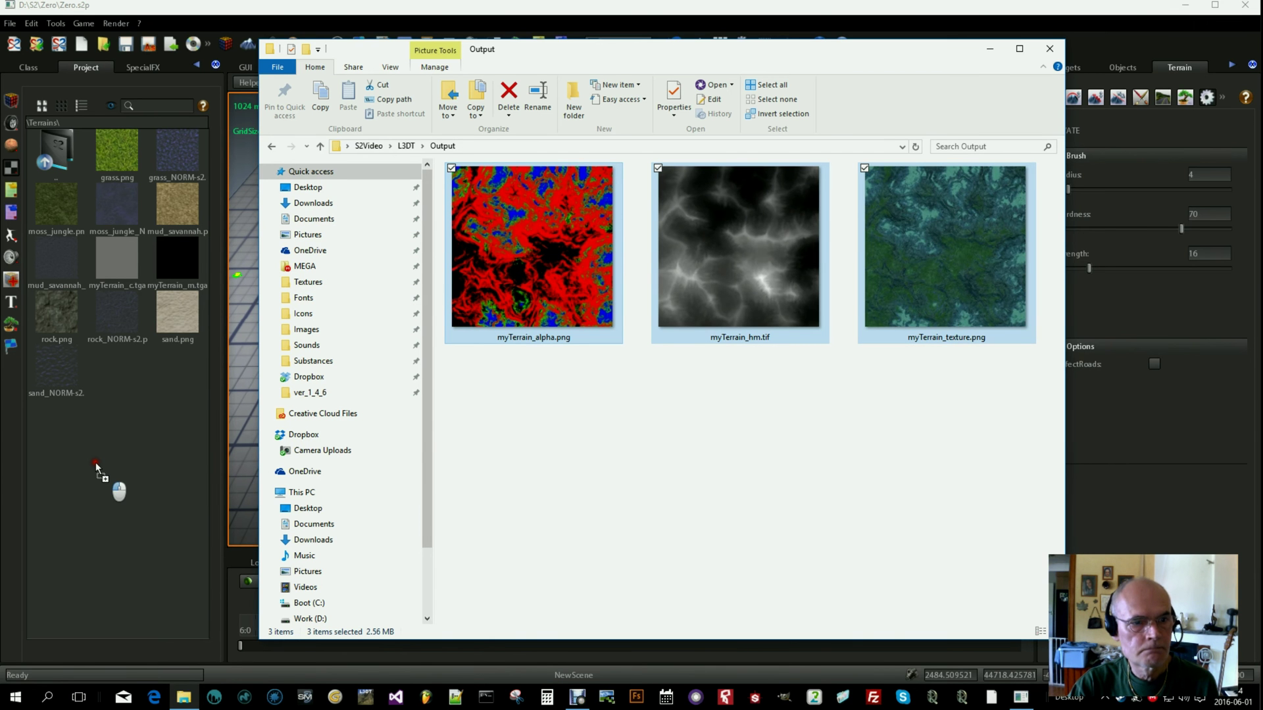
click(96, 463)
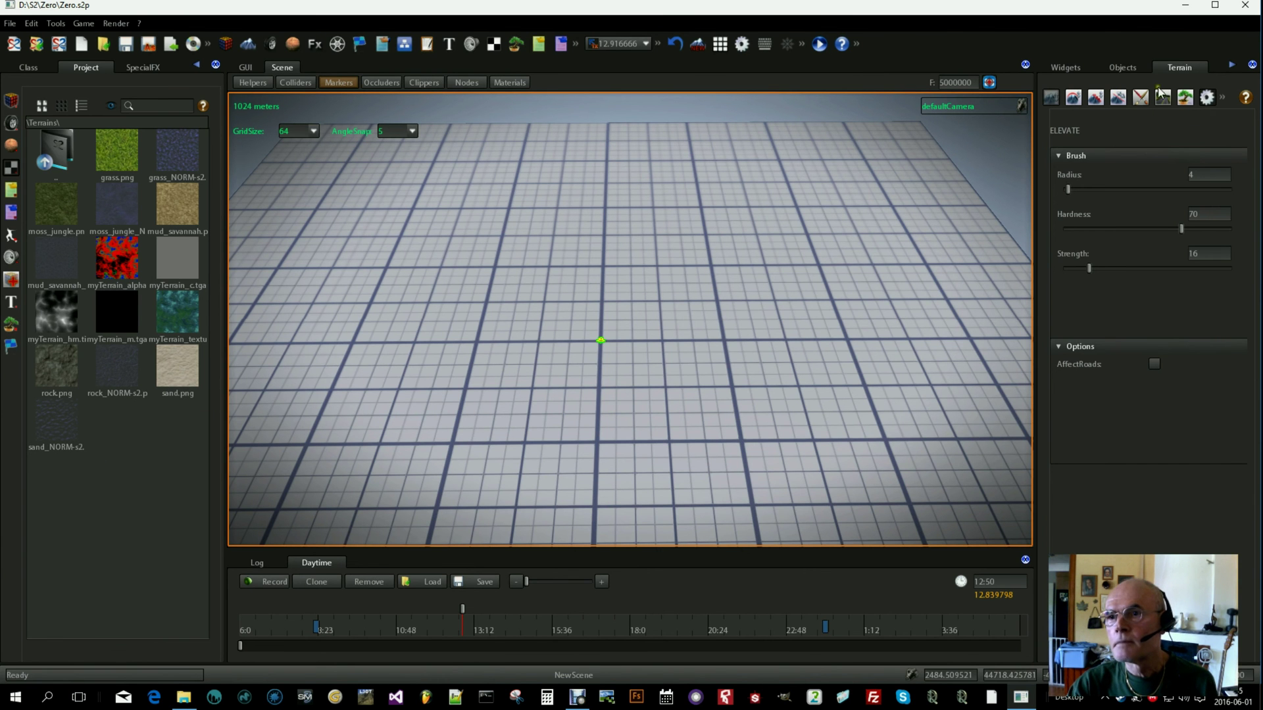
Choose Terrains\myTerrain_hm.tif as the heightmap to import from Terrain Props.
click(1207, 99)
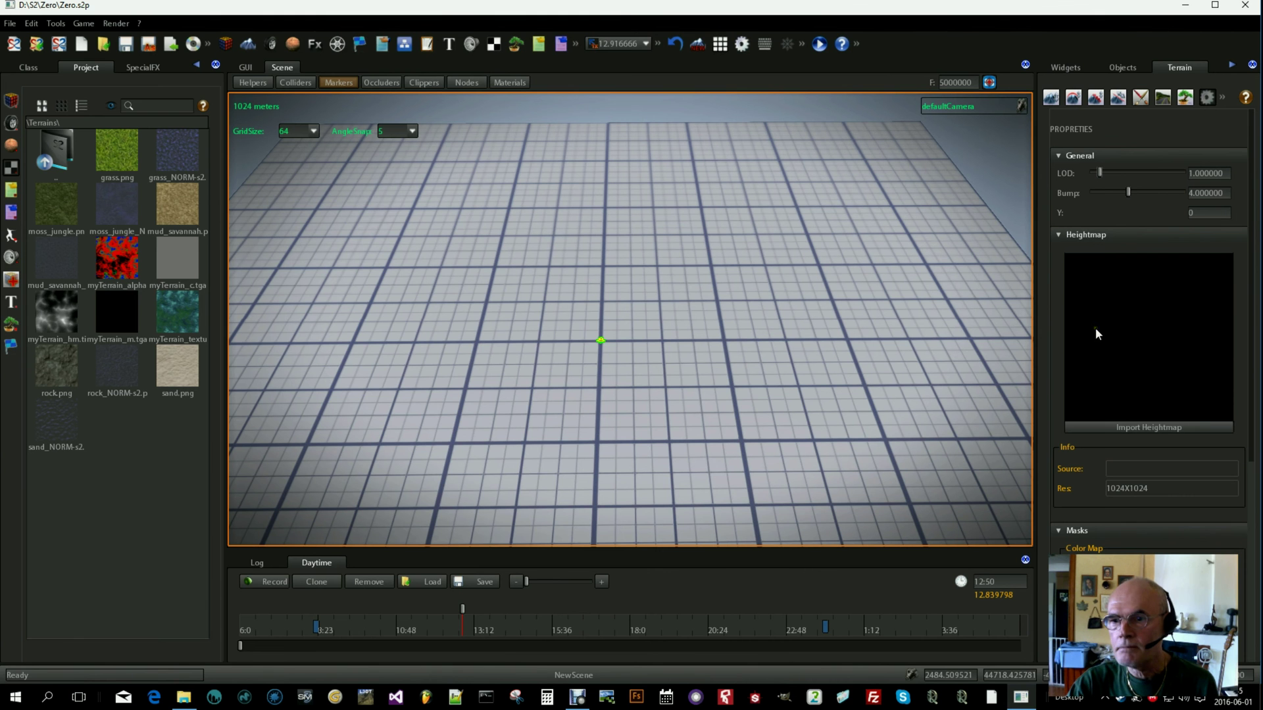
click(1140, 427)
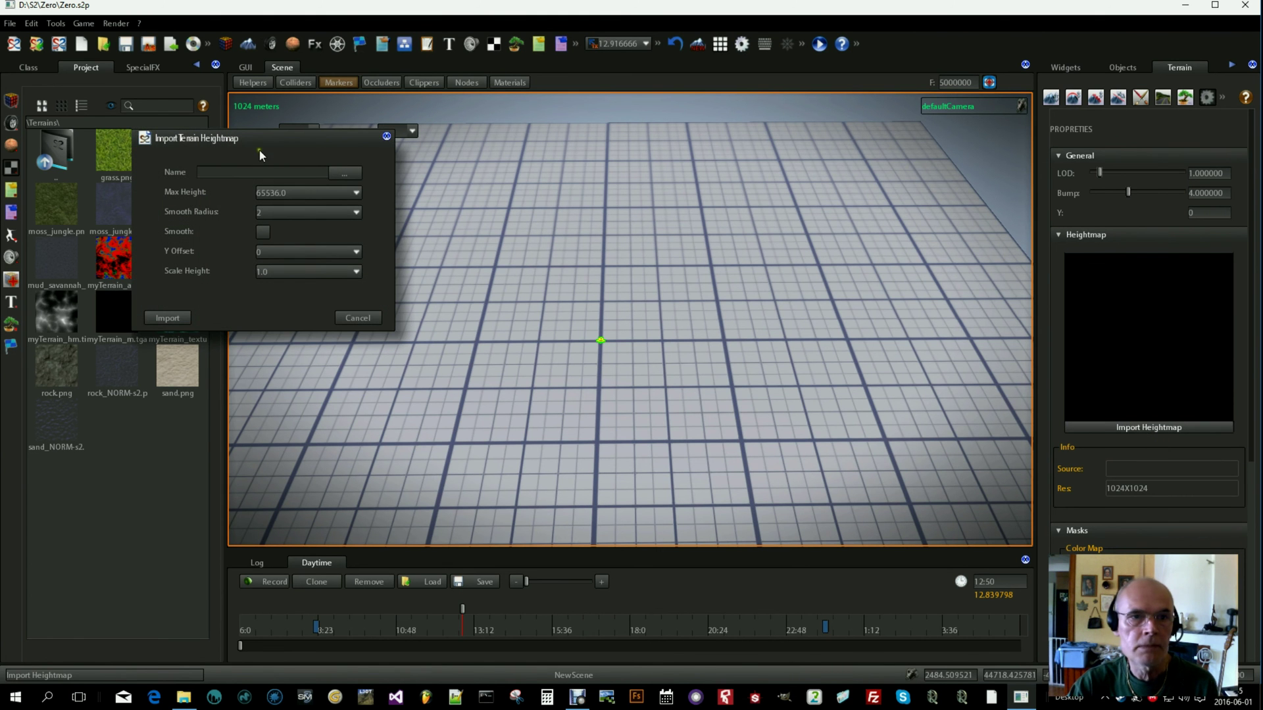
click(343, 173)
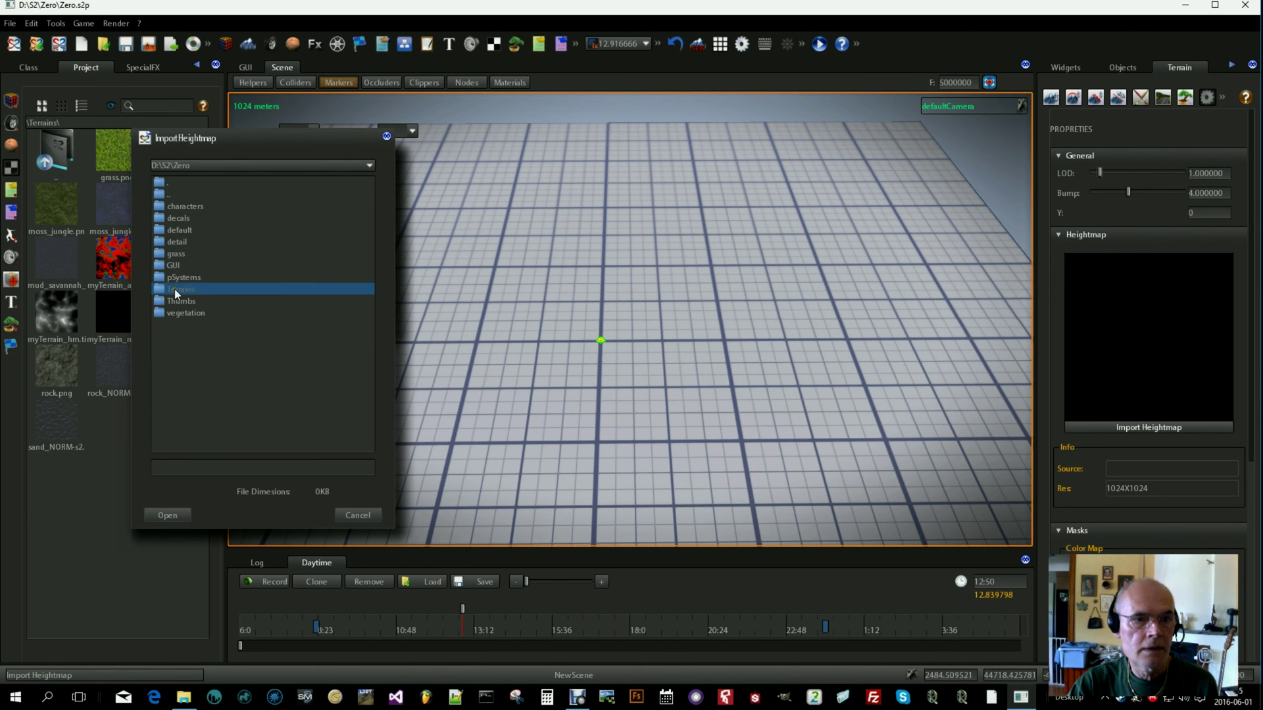
double_click(175, 290)
click(172, 219)
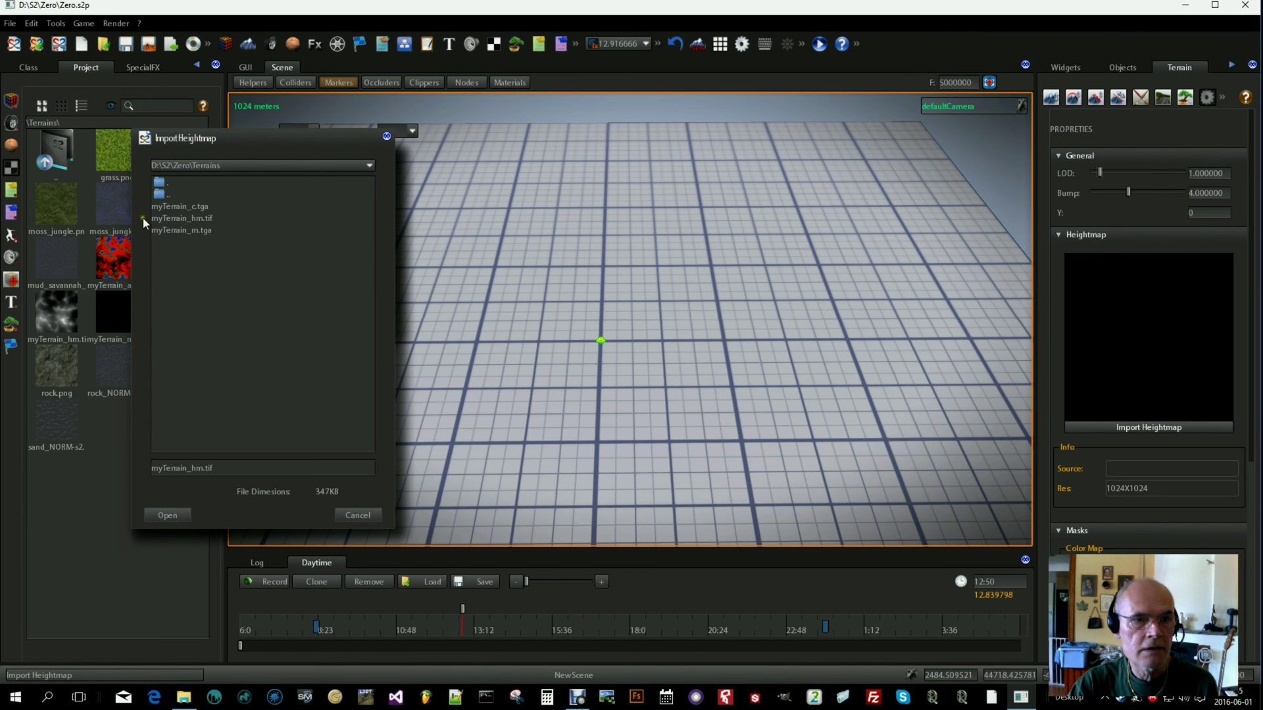
double_click(208, 218)
click(171, 514)
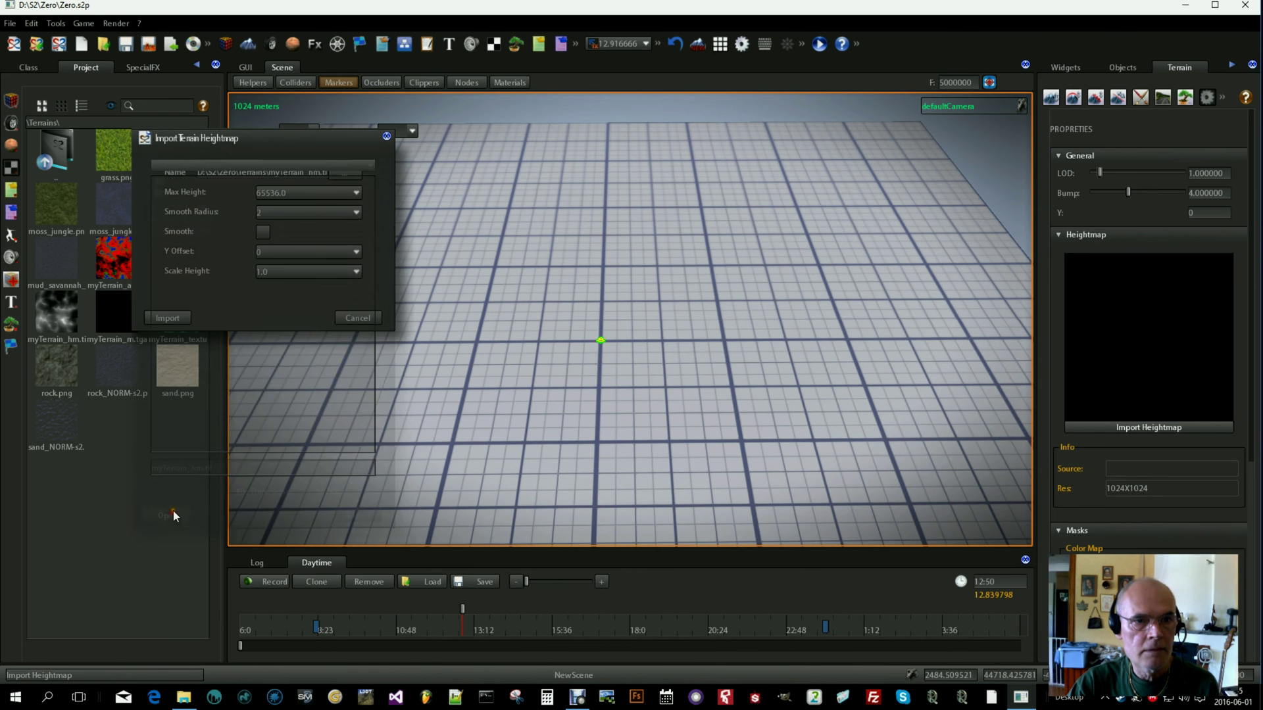
Import it with Smooth on, Smooth Radius 8 and Scale Height 0.5, then view the hills.
click(263, 233)
drag(366, 220, 341, 229)
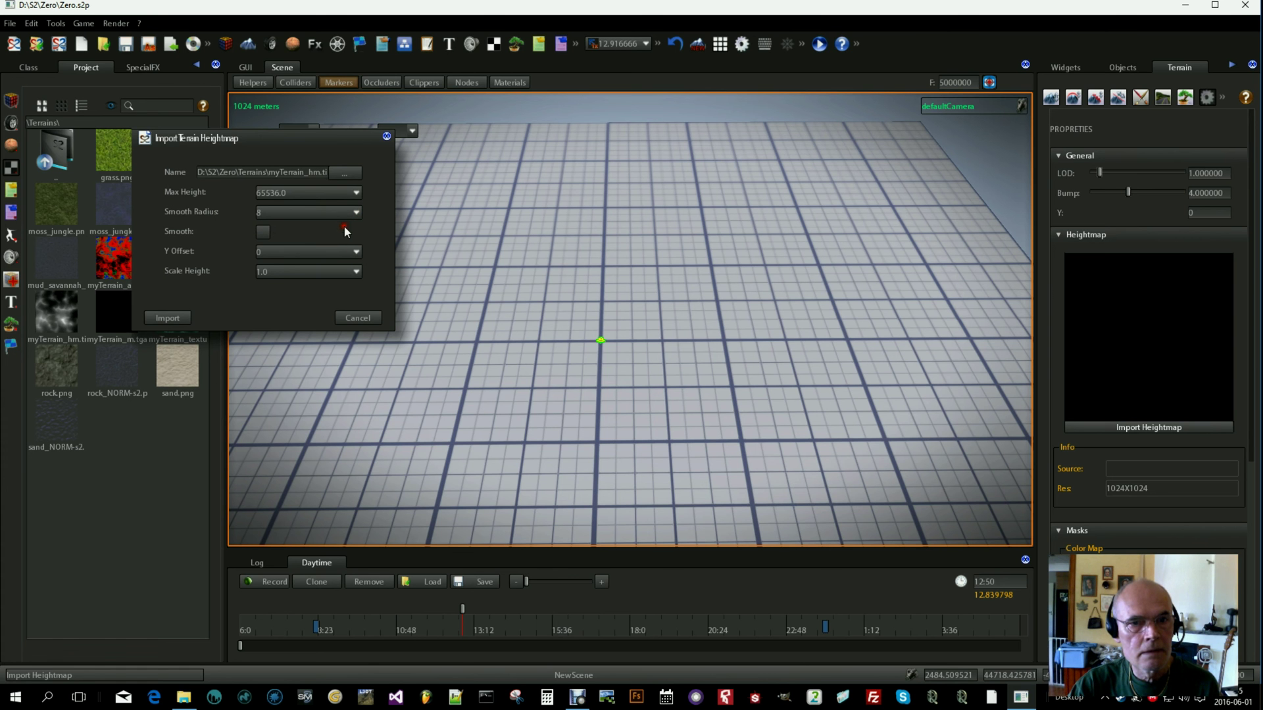
click(264, 232)
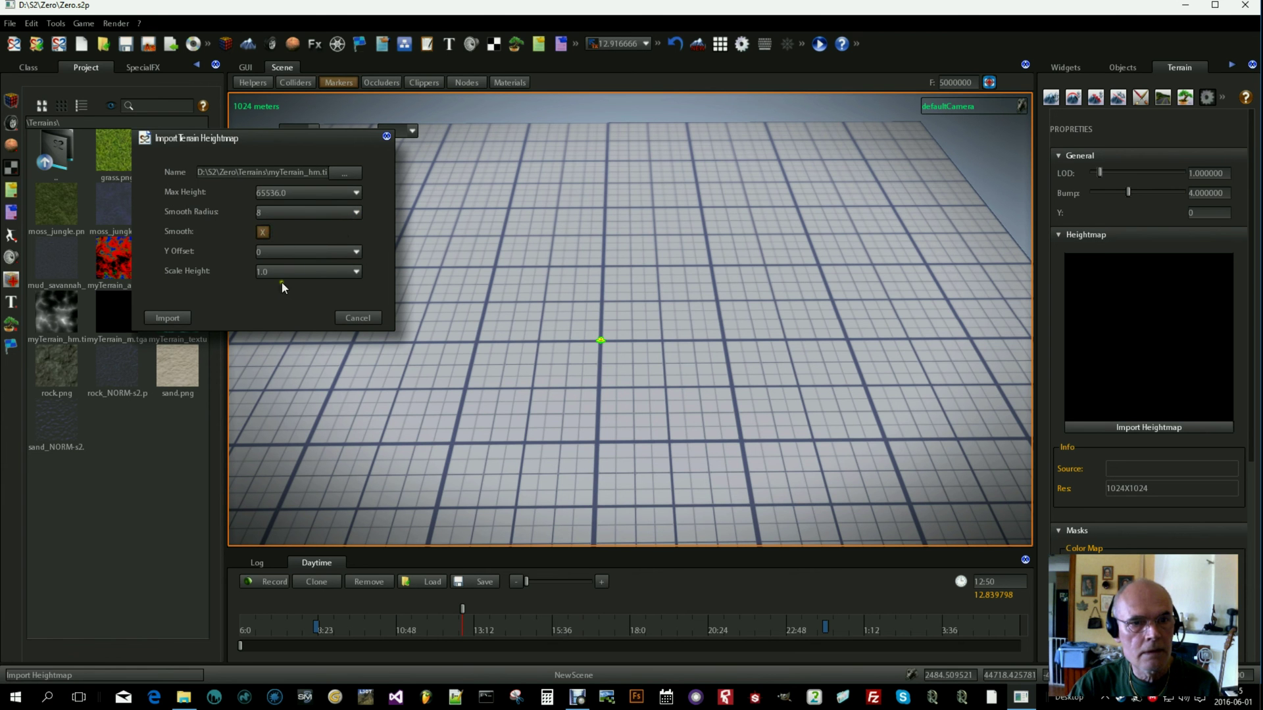
click(313, 271)
key(BackSpace)
key(BackSpace)
key(BackSpace)
text(0.5)
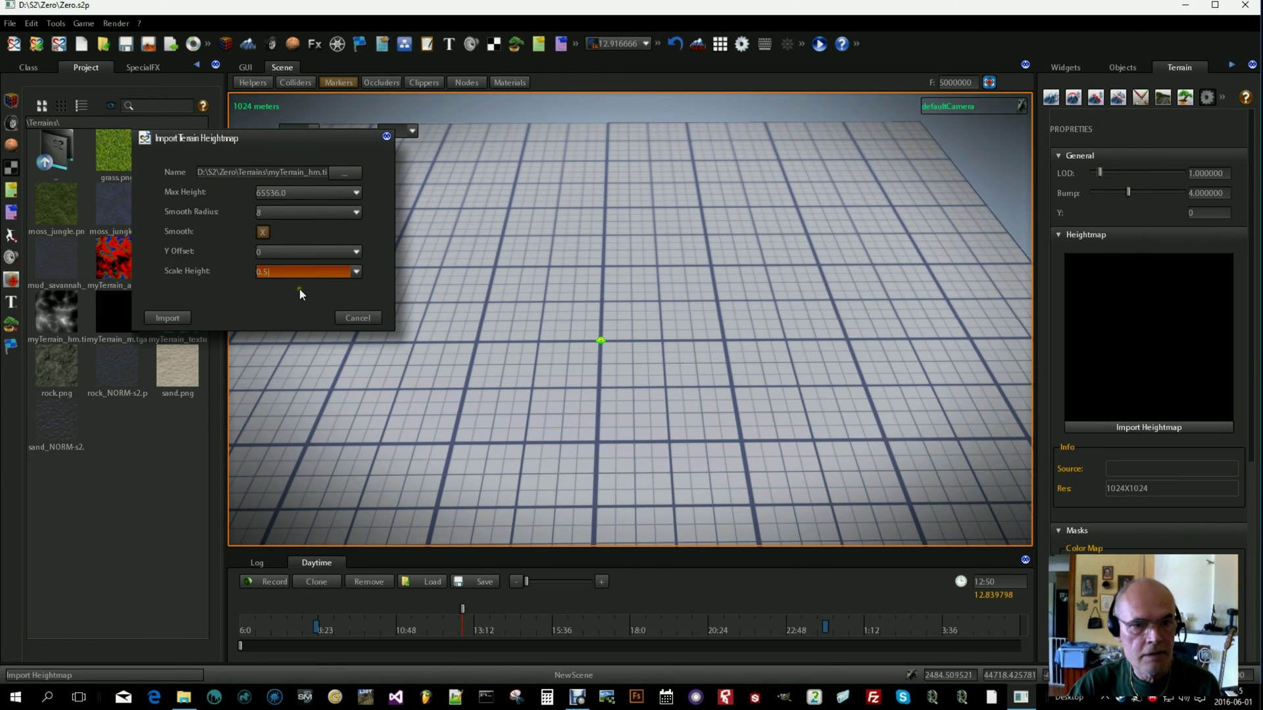
click(299, 290)
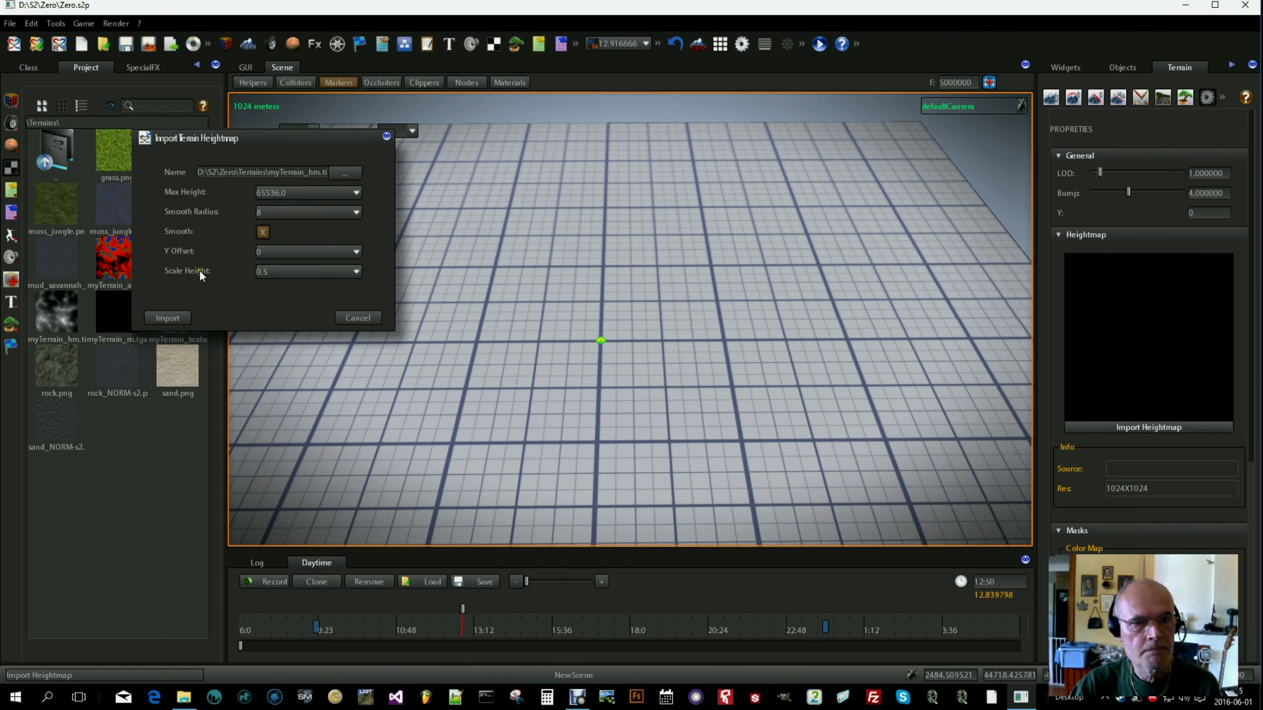
click(168, 318)
mouse_move(353, 312)
middle_down()
mouse_move(605, 280)
mouse_move(522, 333)
mouse_move(637, 321)
middle_up()
drag(637, 321, 599, 397)
middle_drag(598, 398, 614, 298)
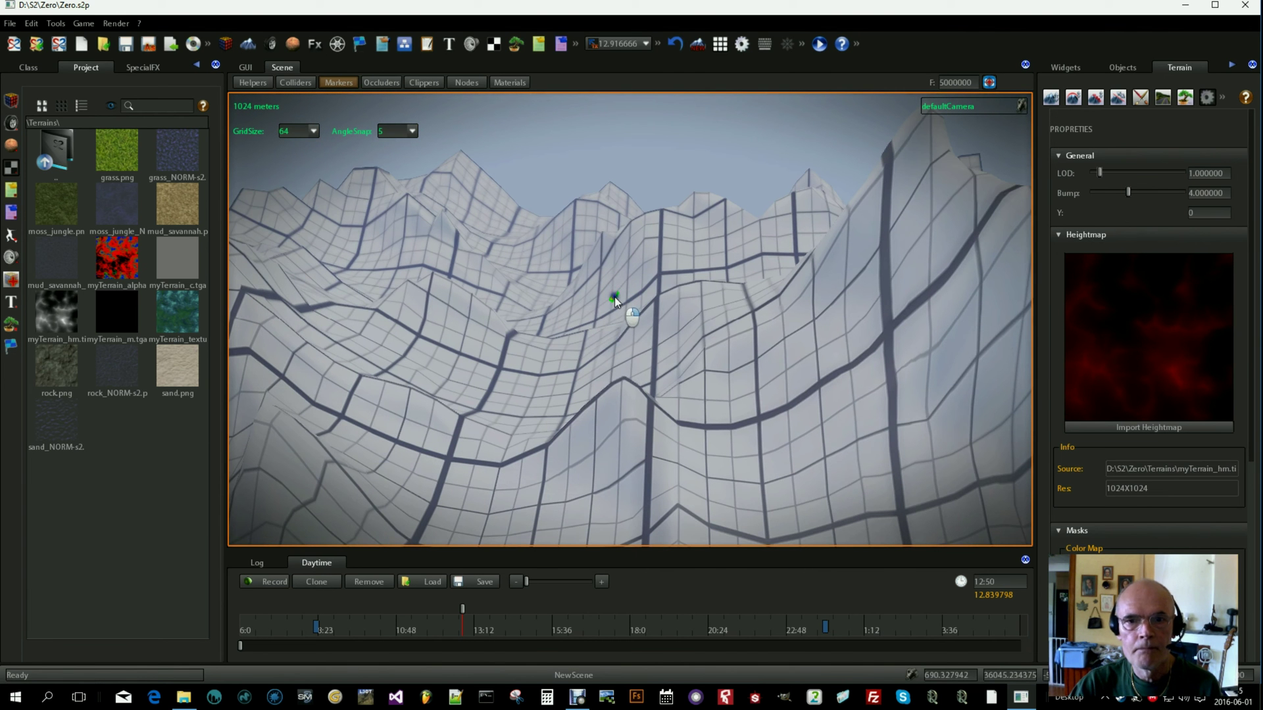
Lower the bump, and assign myTerrain_texture.png as Color Map and myTerrain_alpha.png as Layers Mask.
click(1129, 191)
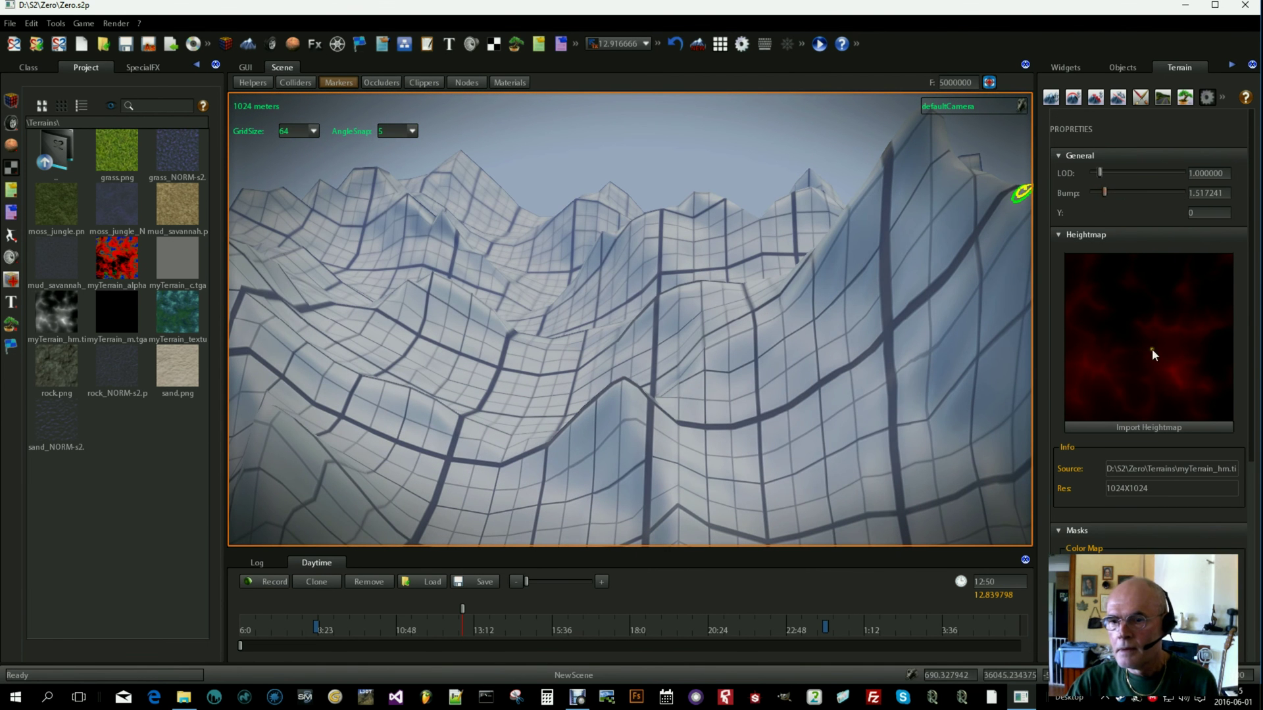
scroll(1151, 339, down, 3)
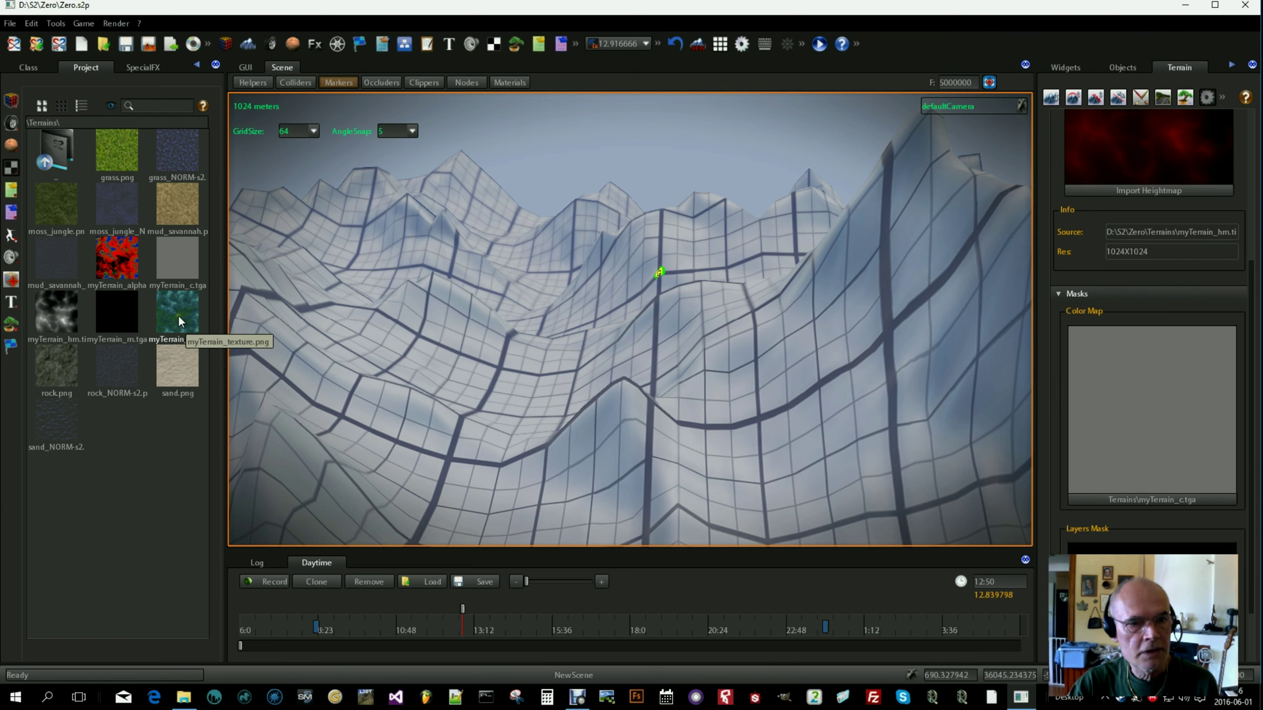
drag(179, 316, 1179, 396)
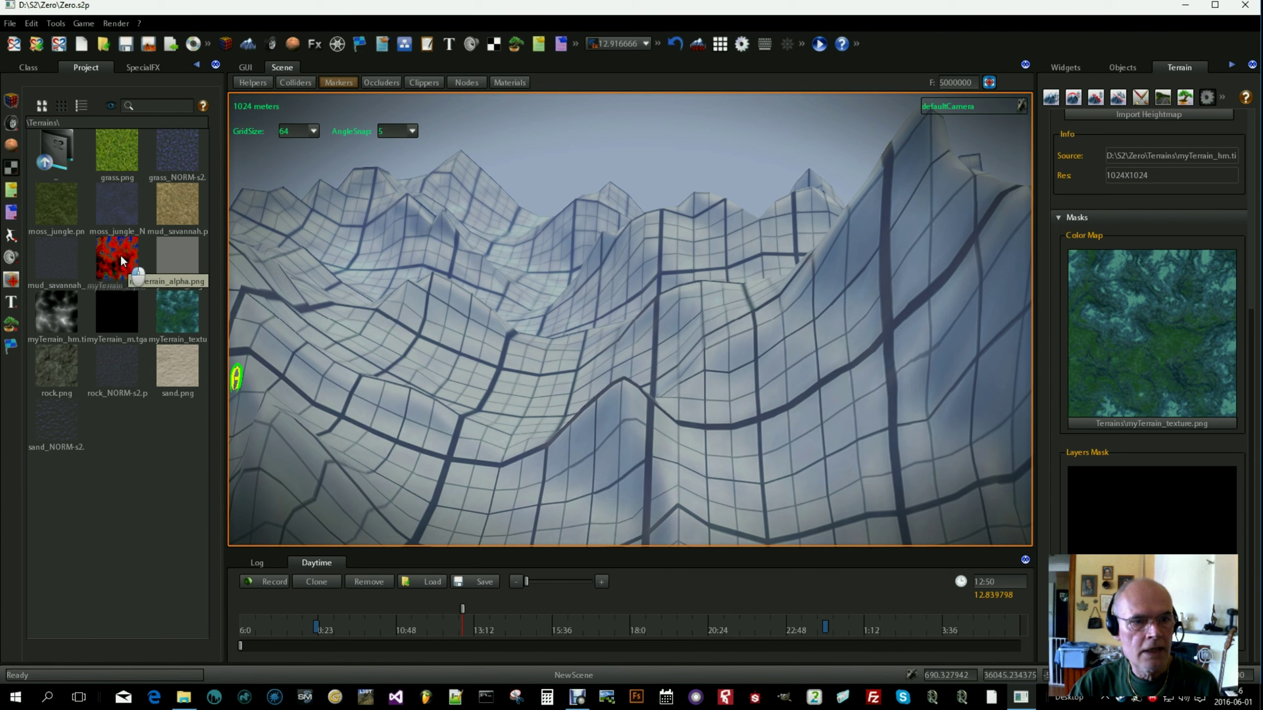
drag(120, 259, 820, 401)
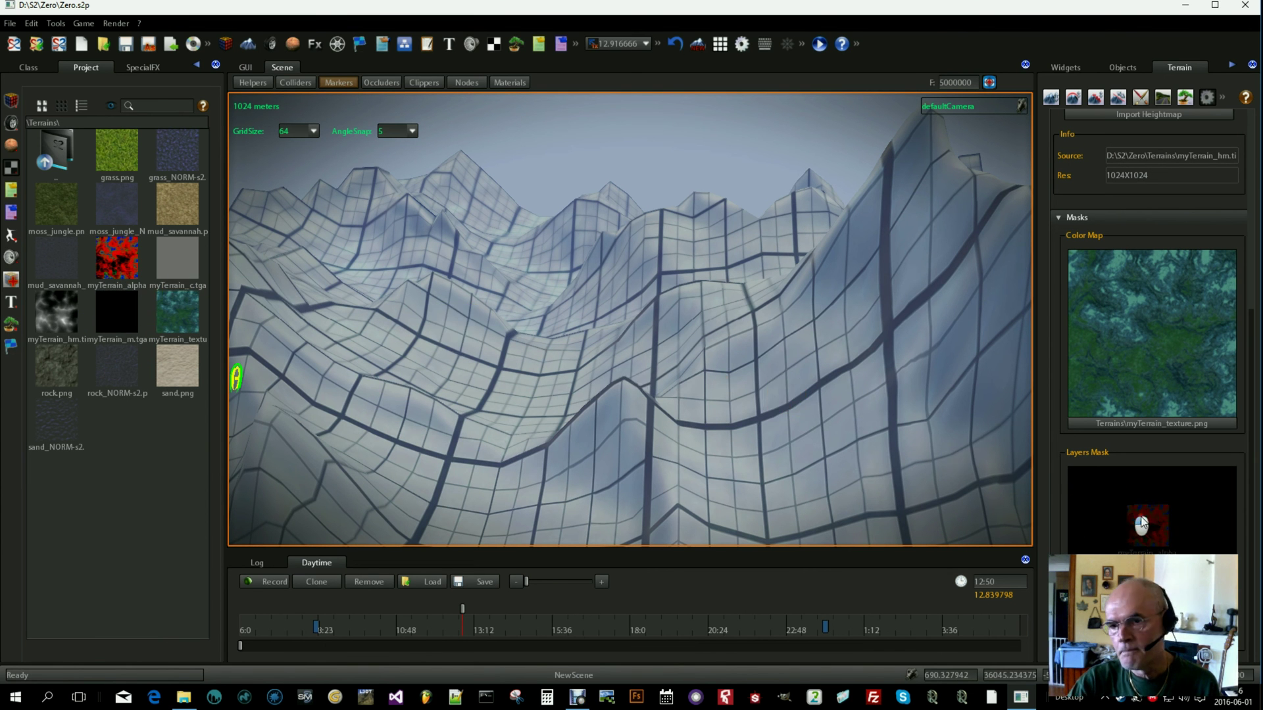
drag(1159, 535, 1176, 548)
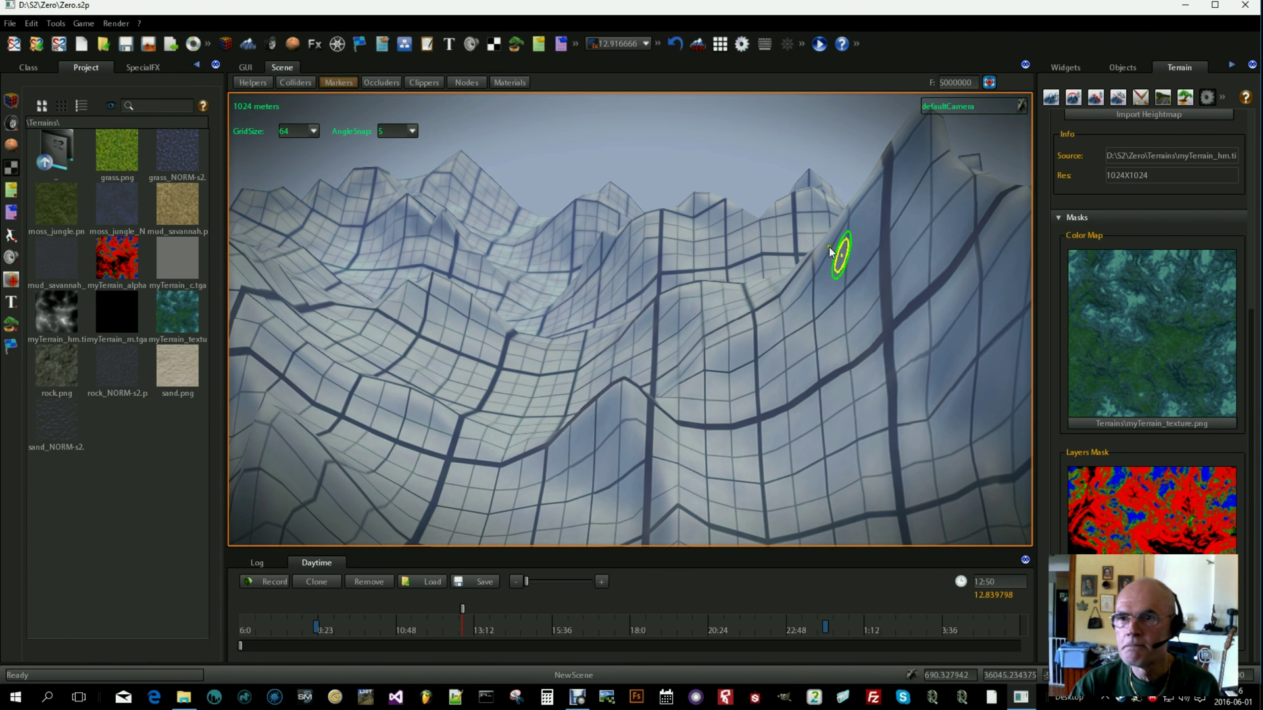
click(1143, 98)
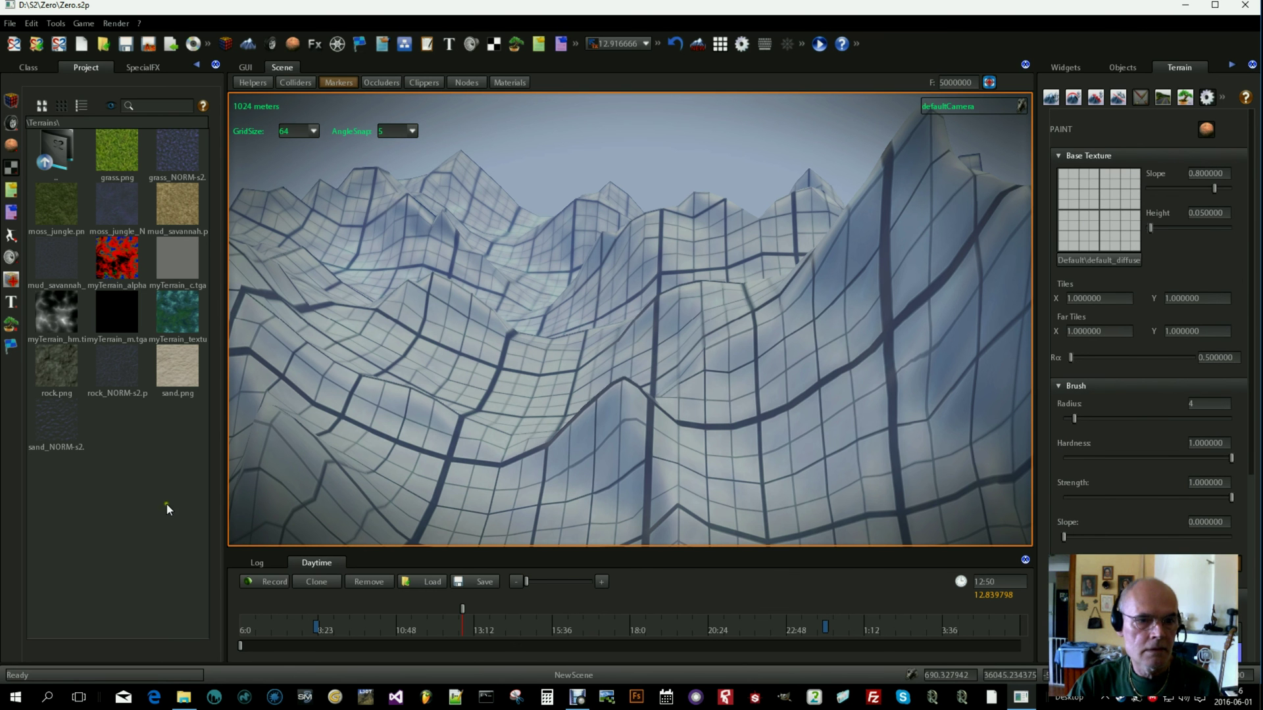
Put sand.png in the Base Texture slot with Tiles X and Tiles Y both 100.
click(171, 369)
drag(171, 368, 1108, 215)
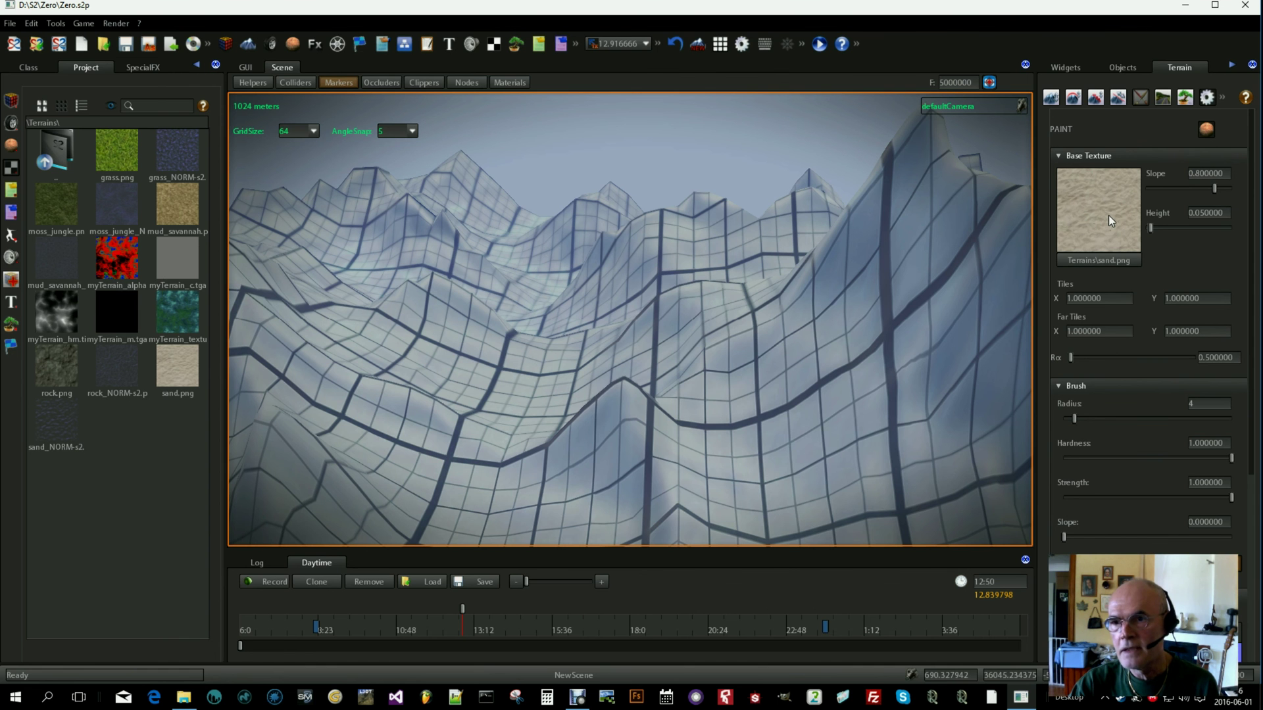
click(1109, 298)
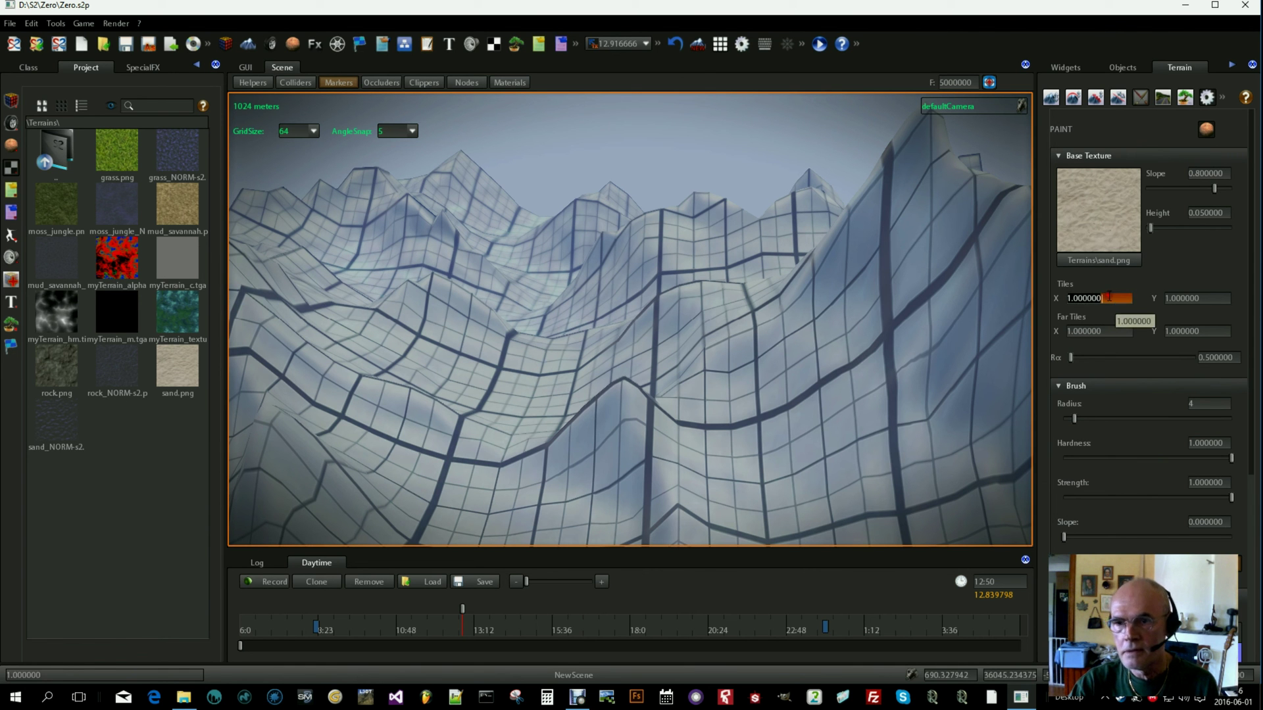
text(100)
key(Return)
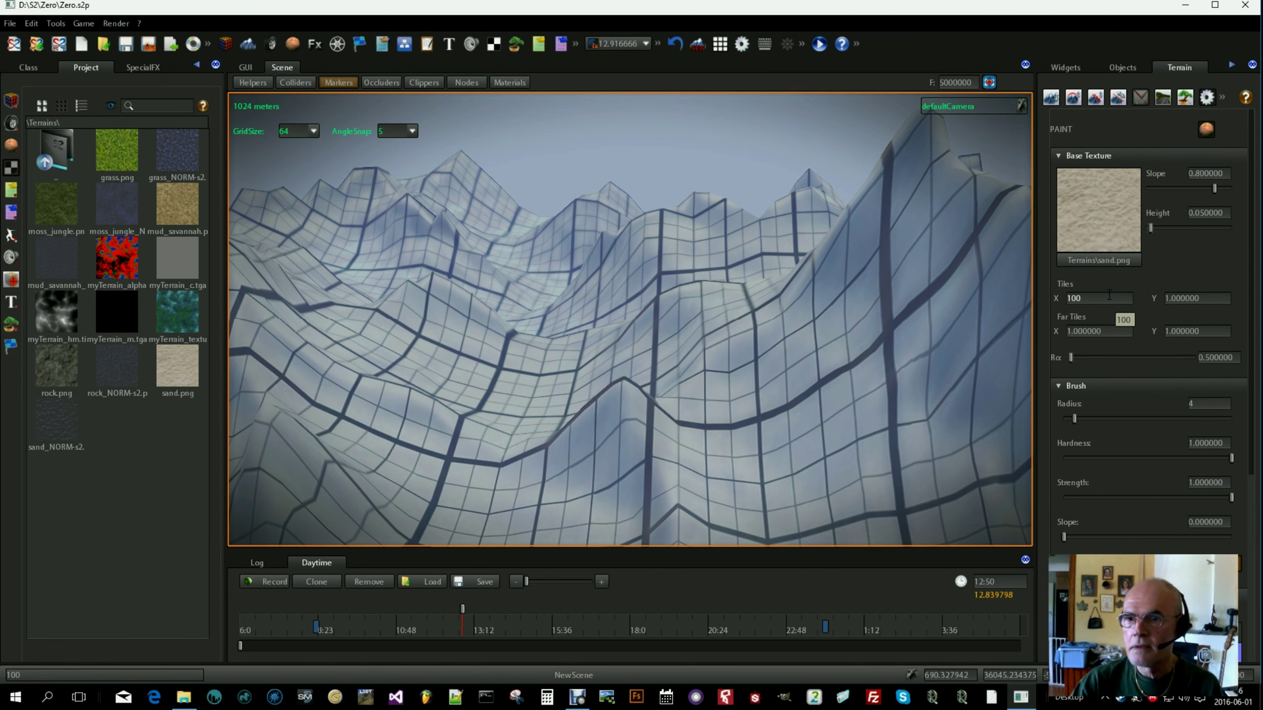
click(1204, 298)
text(10)
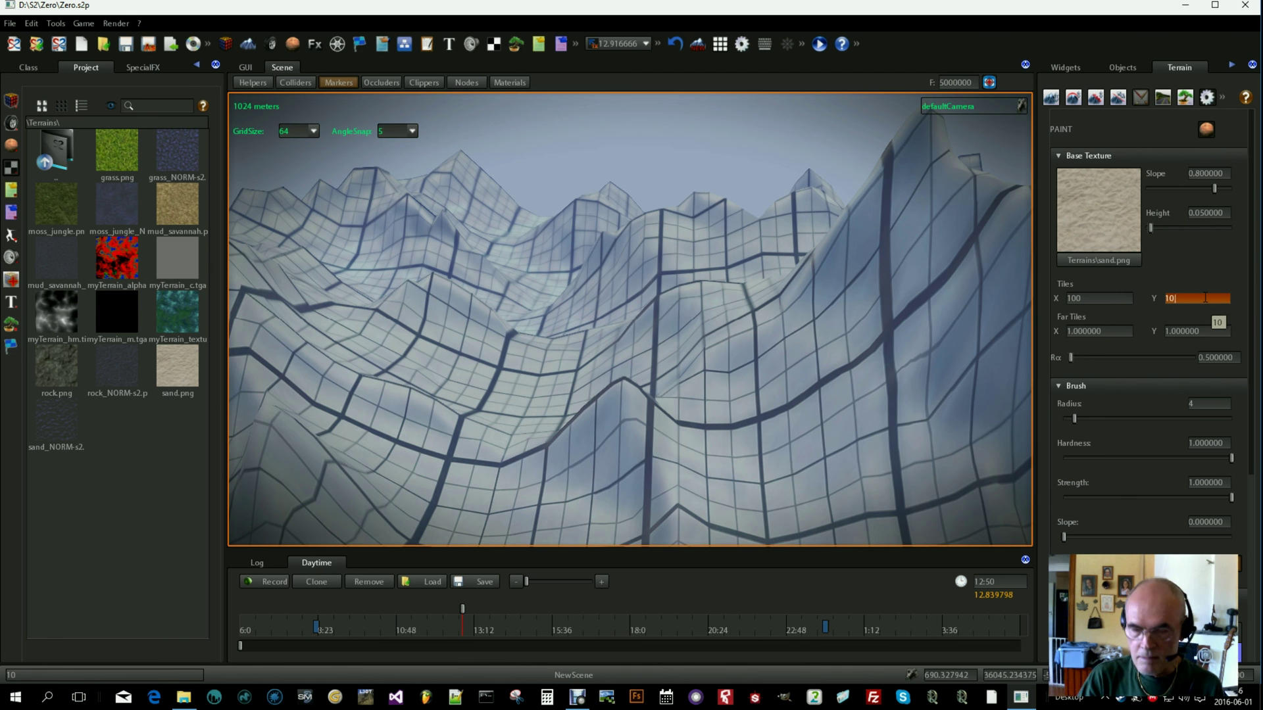
text(0)
key(Return)
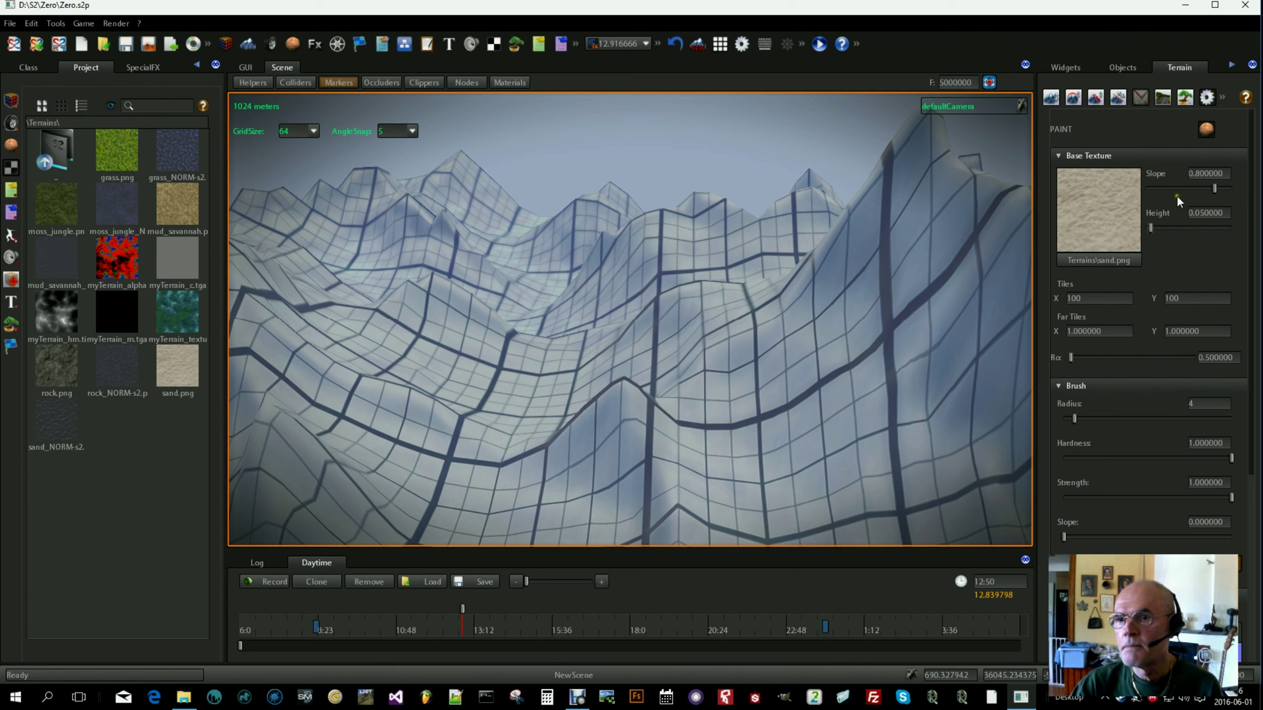
scroll(1141, 368, down, 2)
scroll(1142, 385, down, 2)
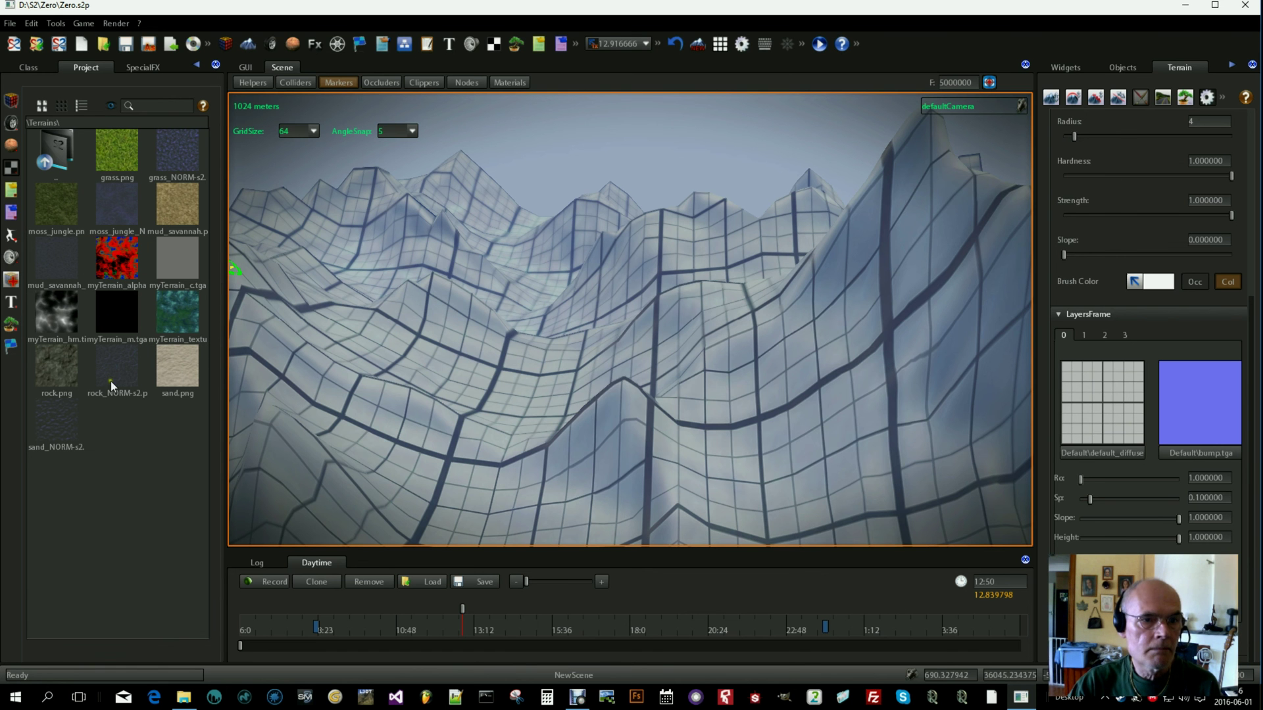
Give terrain layer 0 the rock.png diffuse texture and the rock_NORM-s2 normal map.
drag(55, 367, 1107, 392)
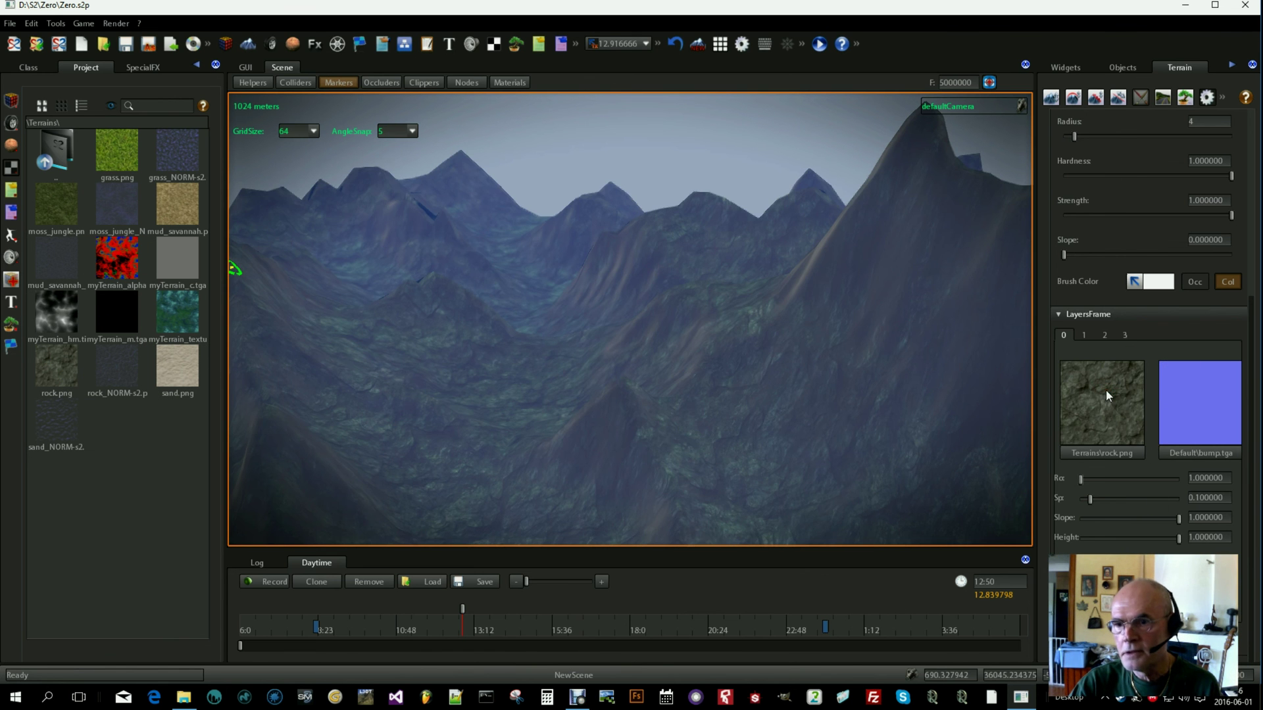
drag(117, 367, 1212, 413)
scroll(818, 418, up, 5)
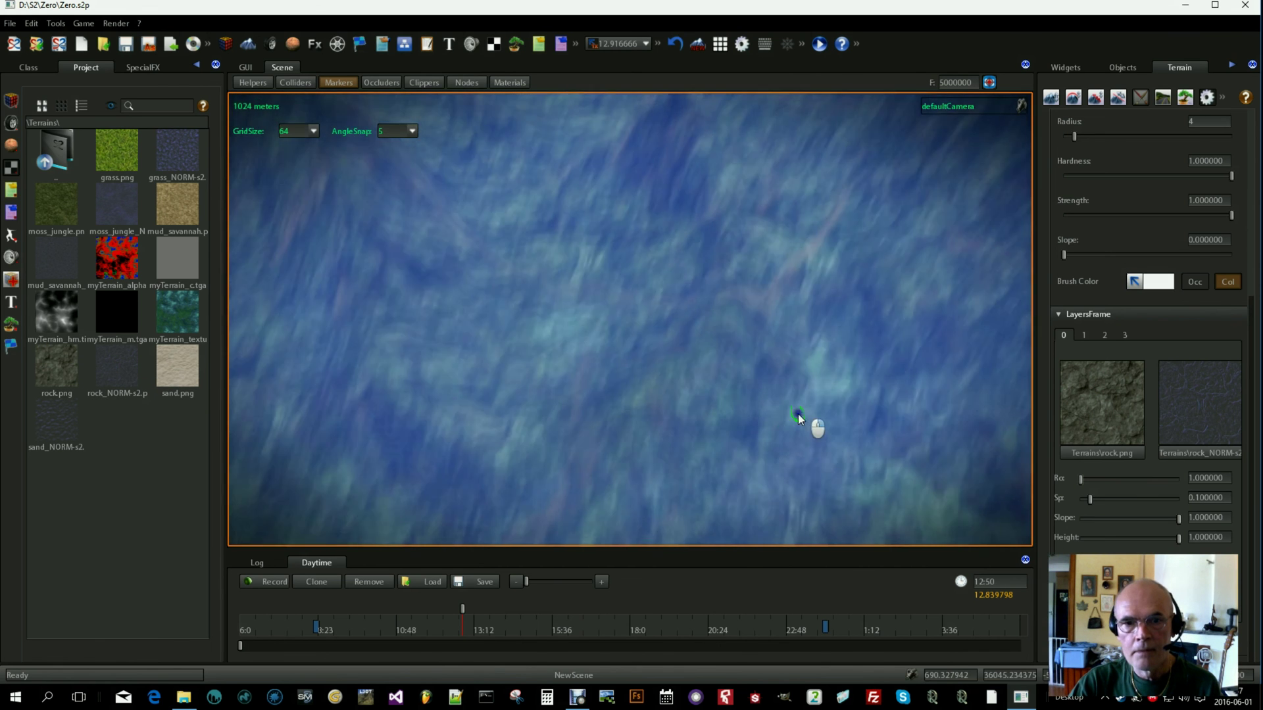
scroll(795, 424, up, 5)
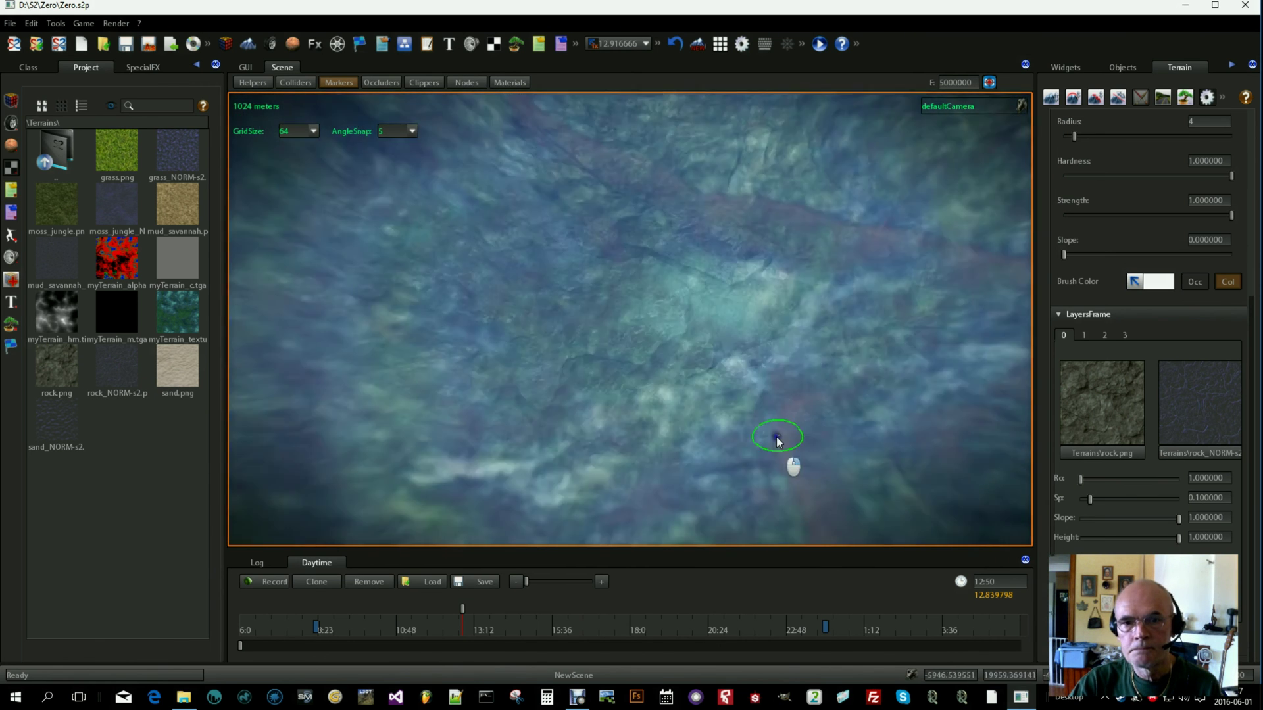
scroll(774, 357, down, 5)
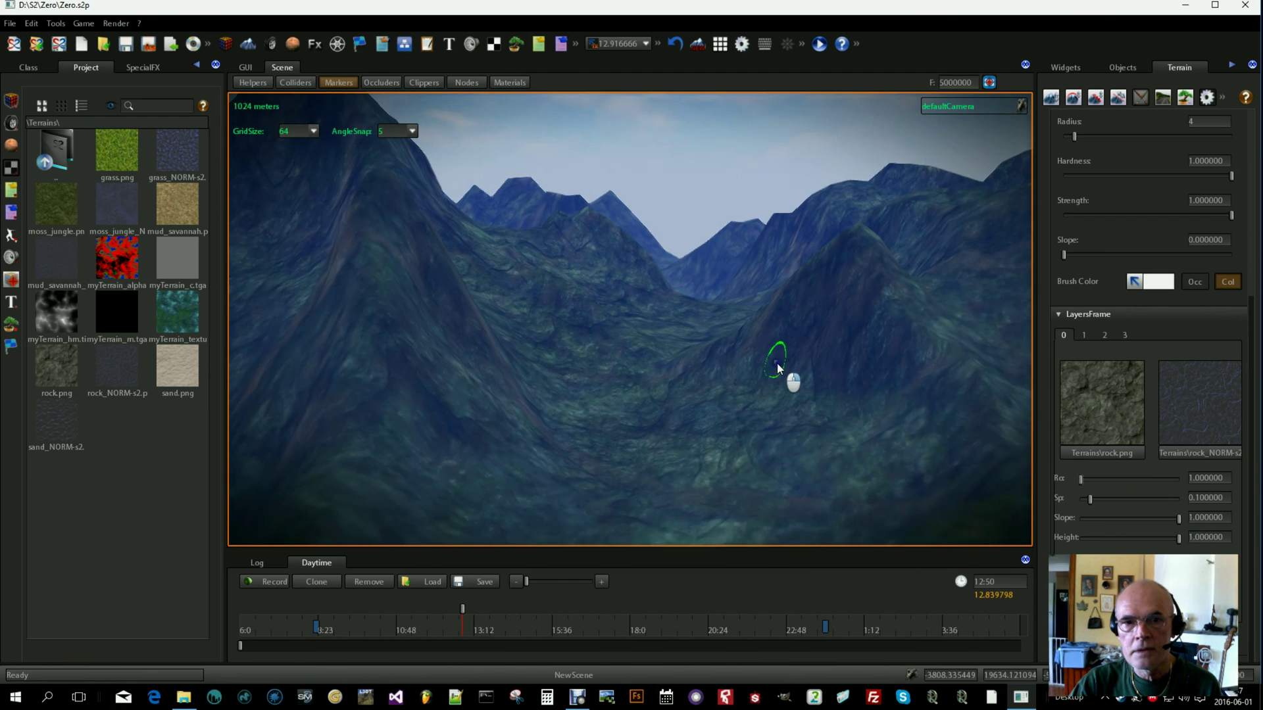
scroll(1186, 242, up, 5)
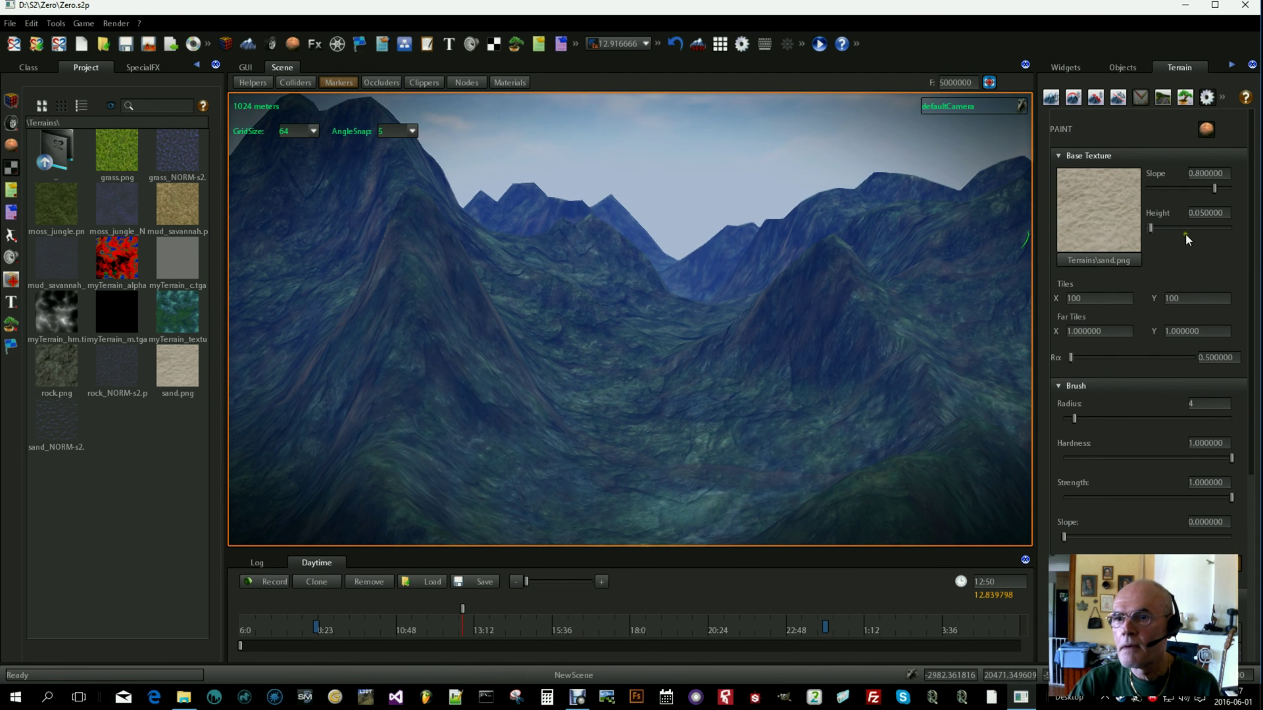
Raise the terrain's LOD to about 8.55 in its general properties.
click(1209, 97)
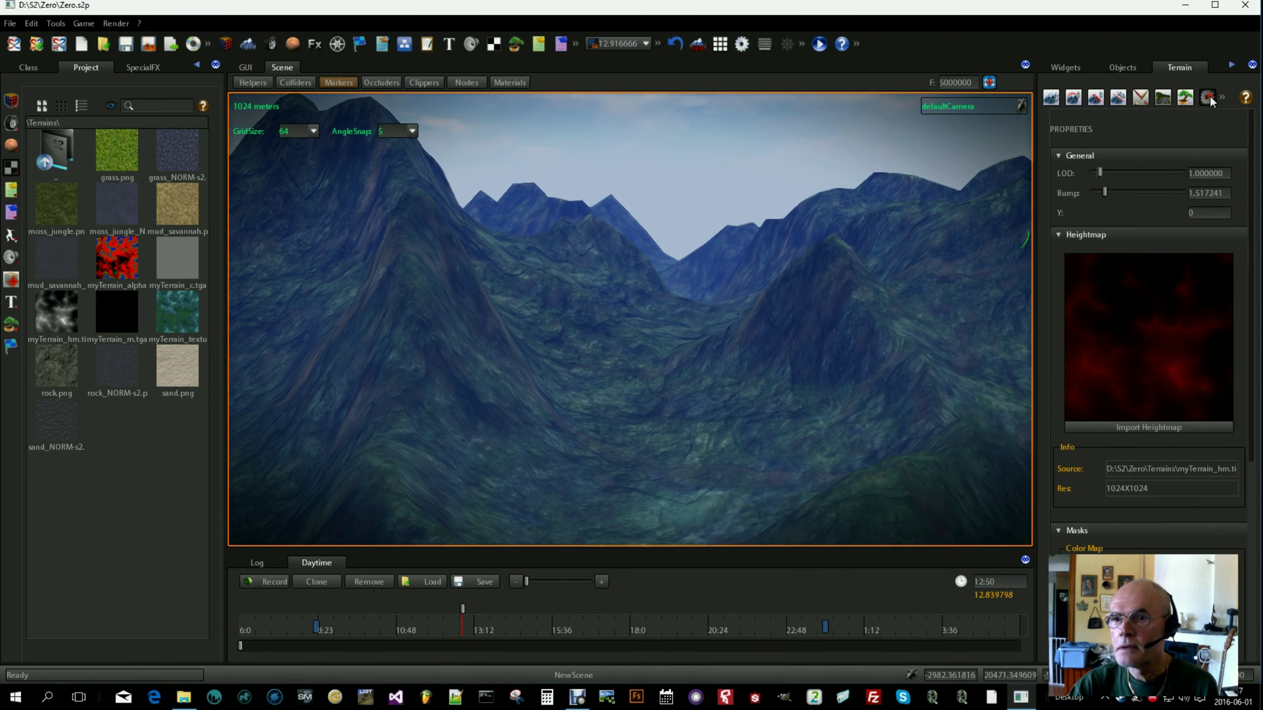
drag(1102, 170, 1171, 171)
drag(1103, 193, 1100, 191)
scroll(1137, 402, down, 5)
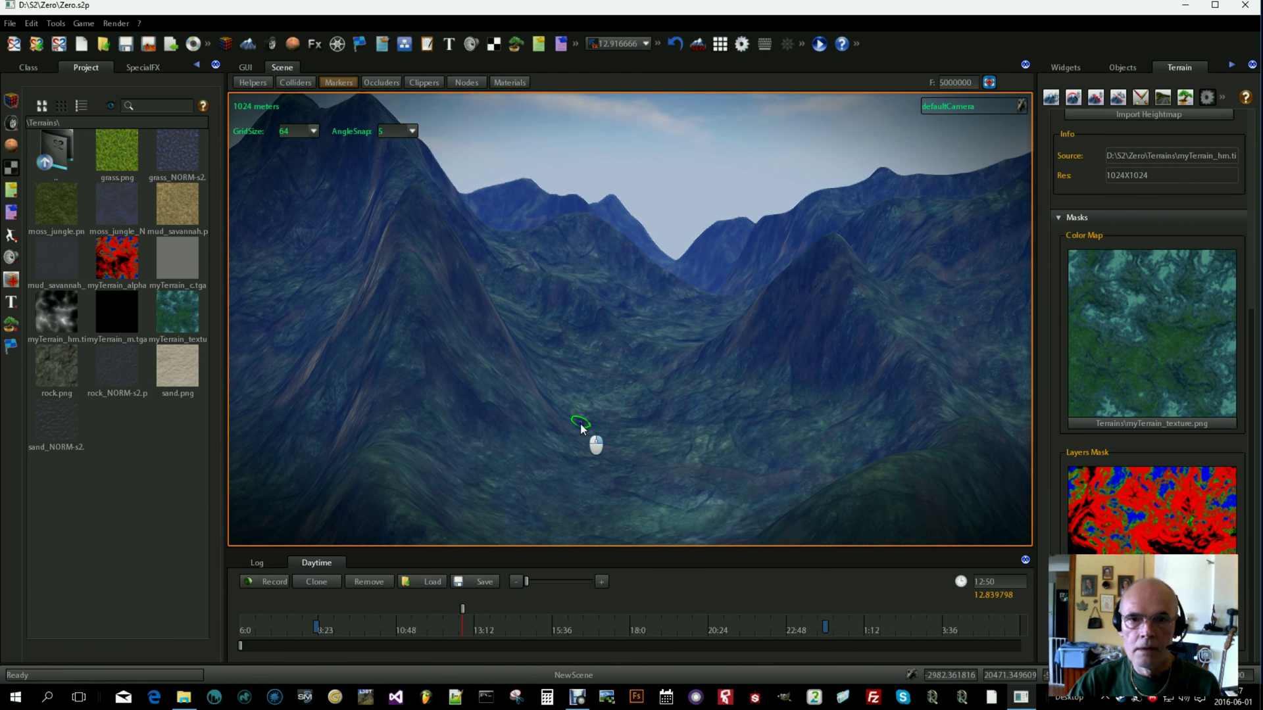
right_drag(580, 428, 613, 409)
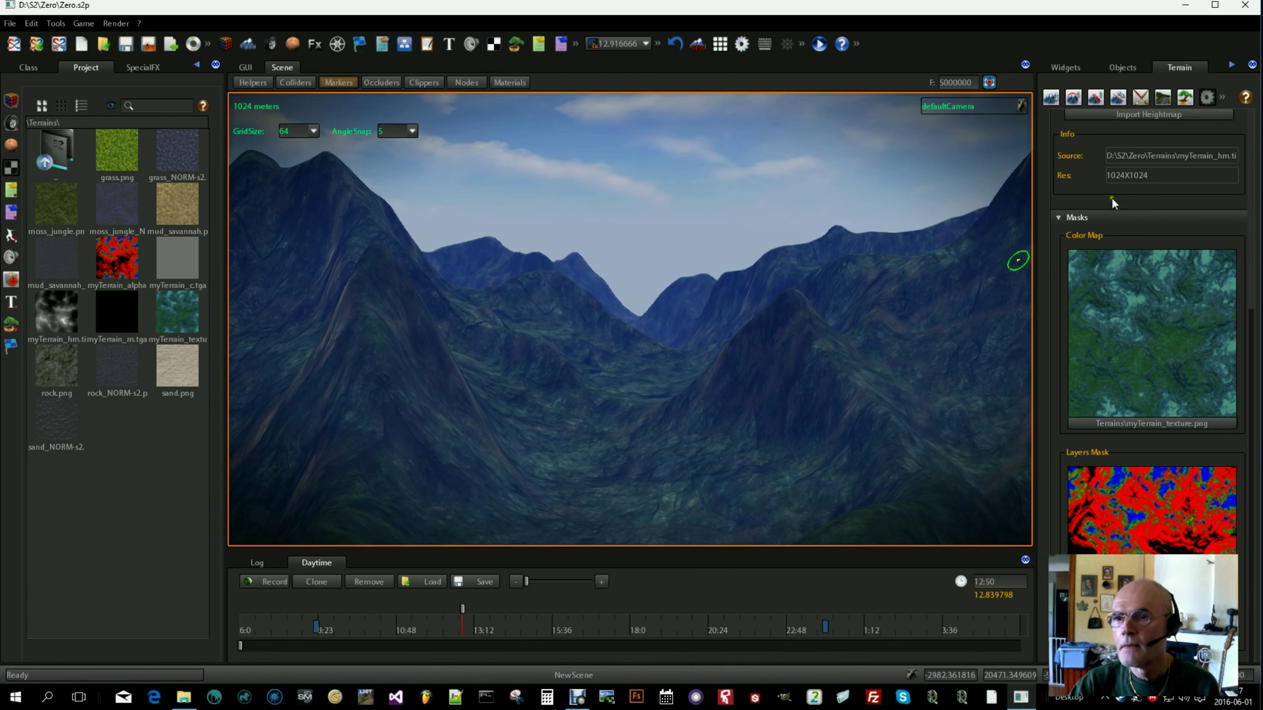
Set the sand base texture to slope 0.523077, height 0.592308 and Rα 0.
click(1142, 97)
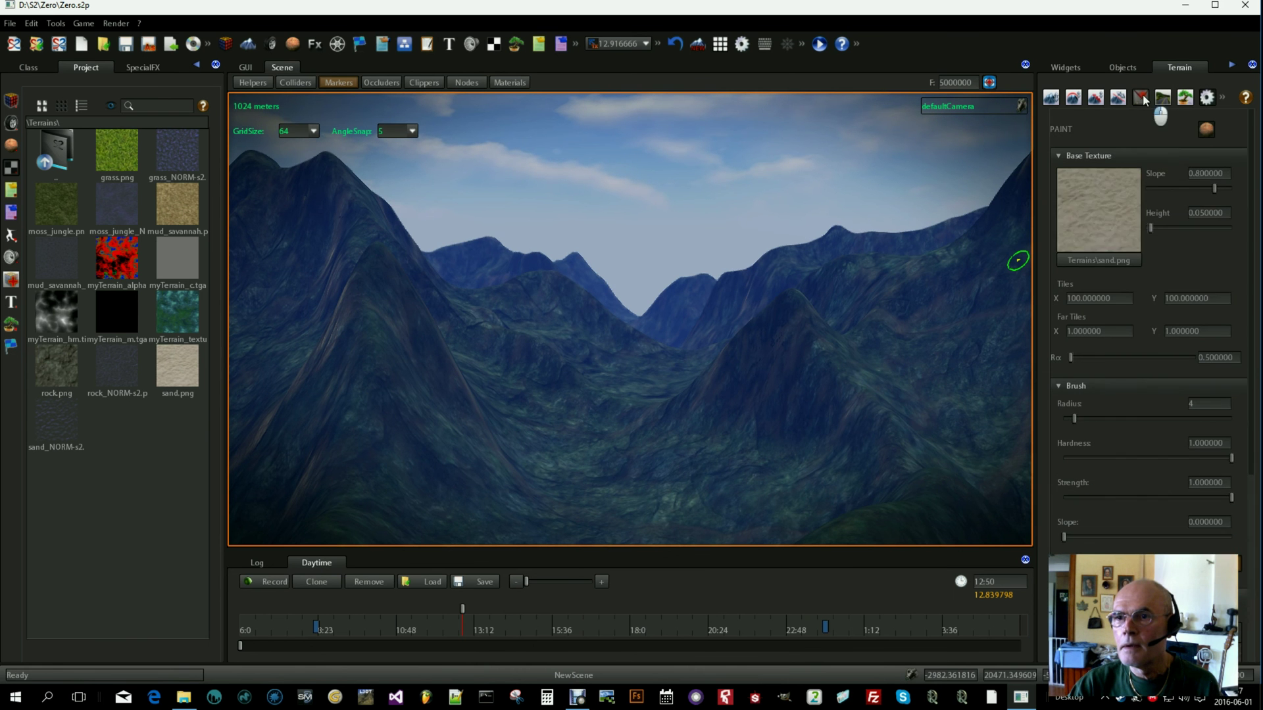
scroll(1112, 416, down, 3)
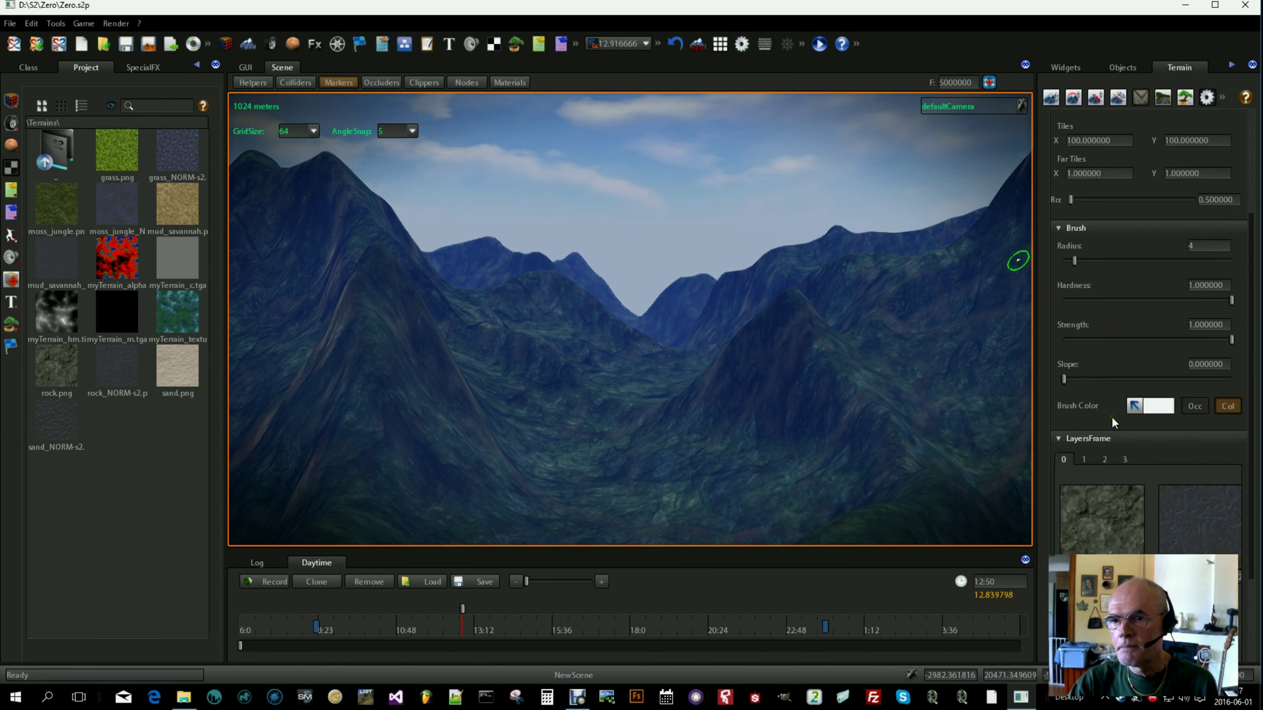
scroll(1112, 417, up, 3)
scroll(883, 398, up, 5)
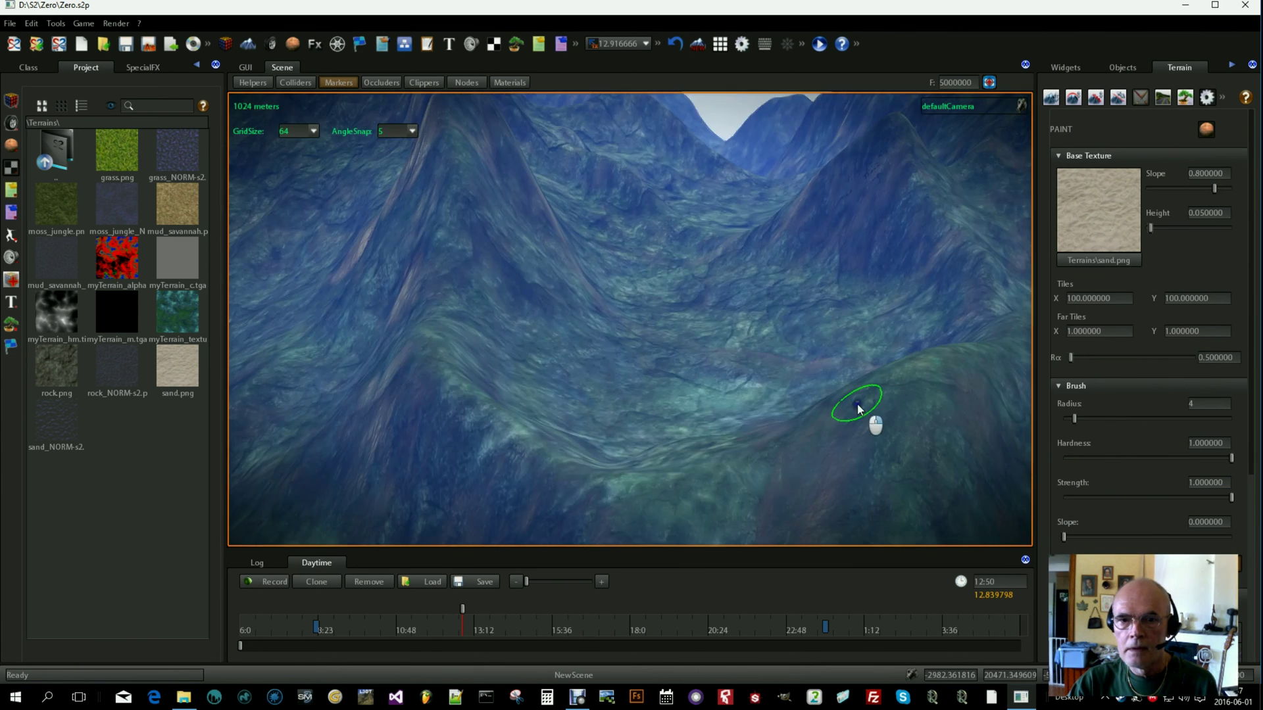
scroll(861, 390, down, 2)
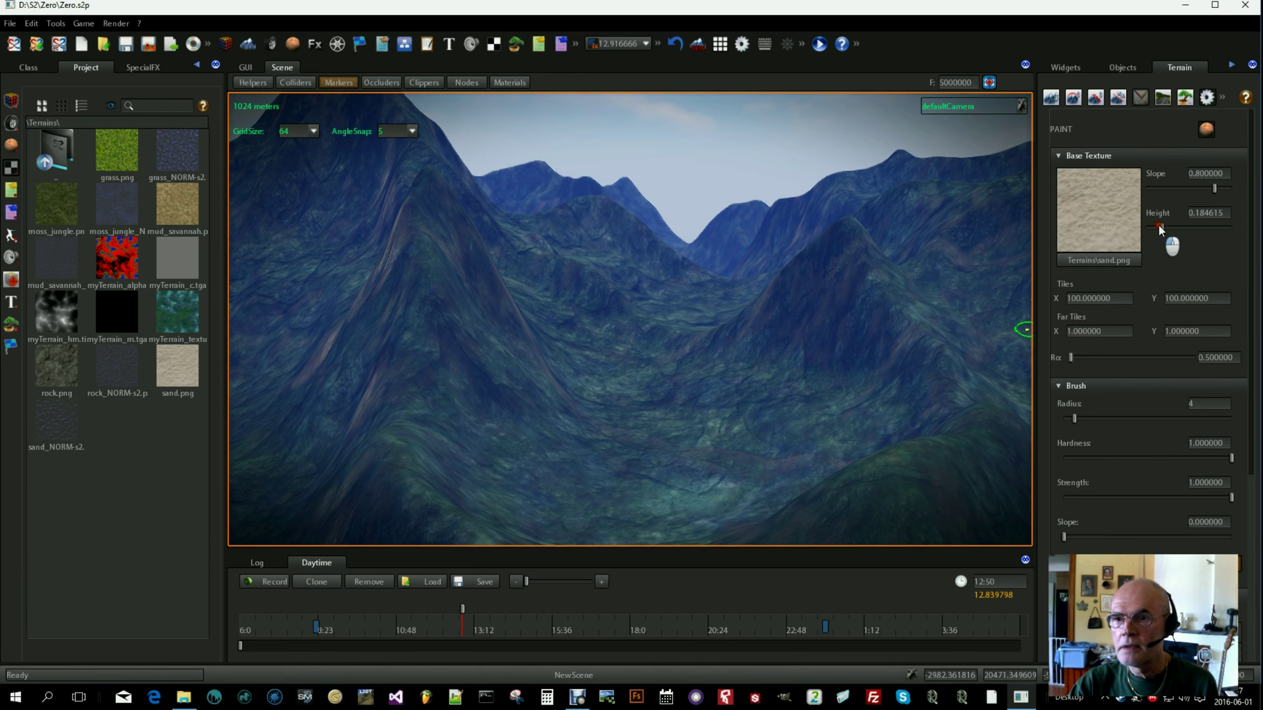
drag(1194, 227, 1222, 232)
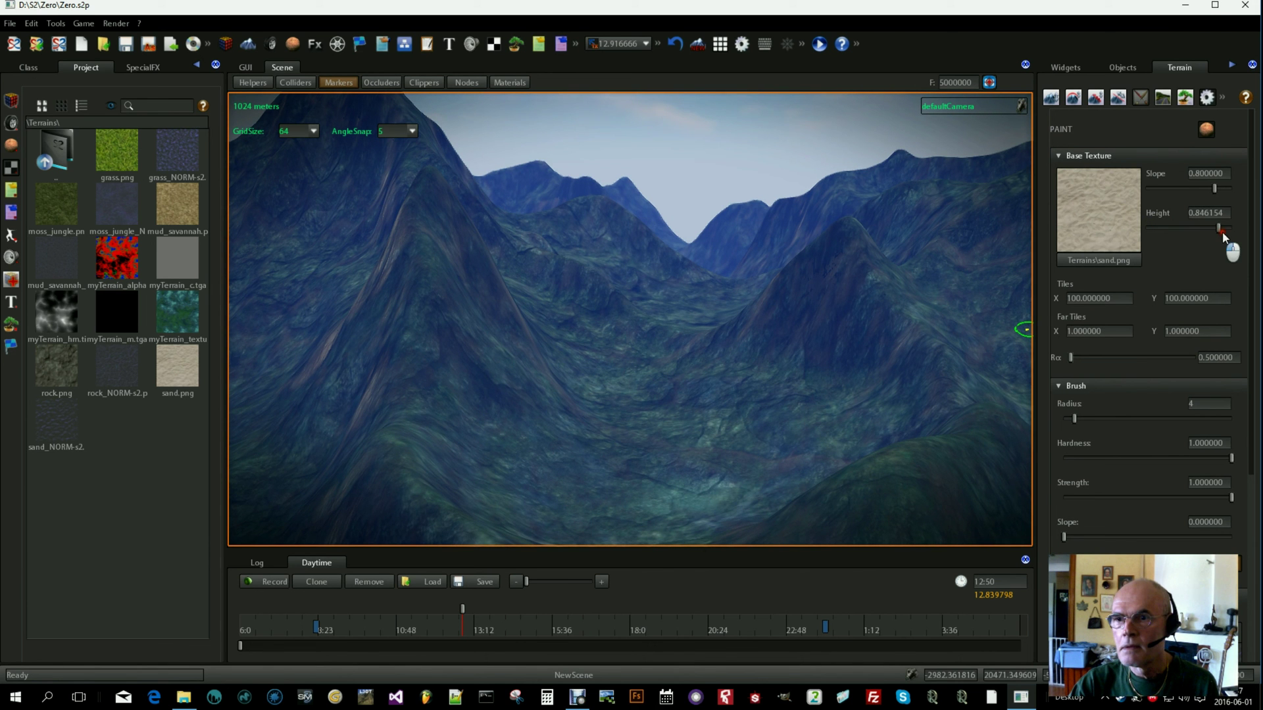
click(1179, 188)
drag(1191, 227, 1195, 223)
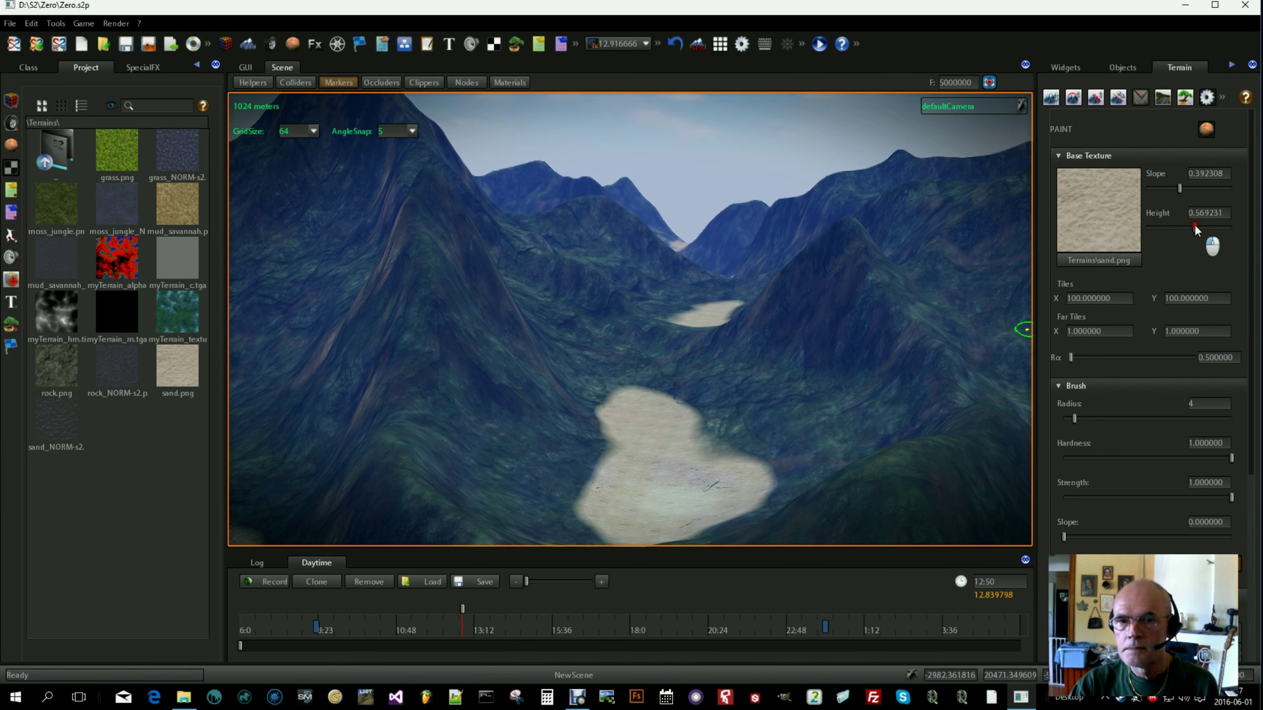
drag(1182, 190, 1199, 229)
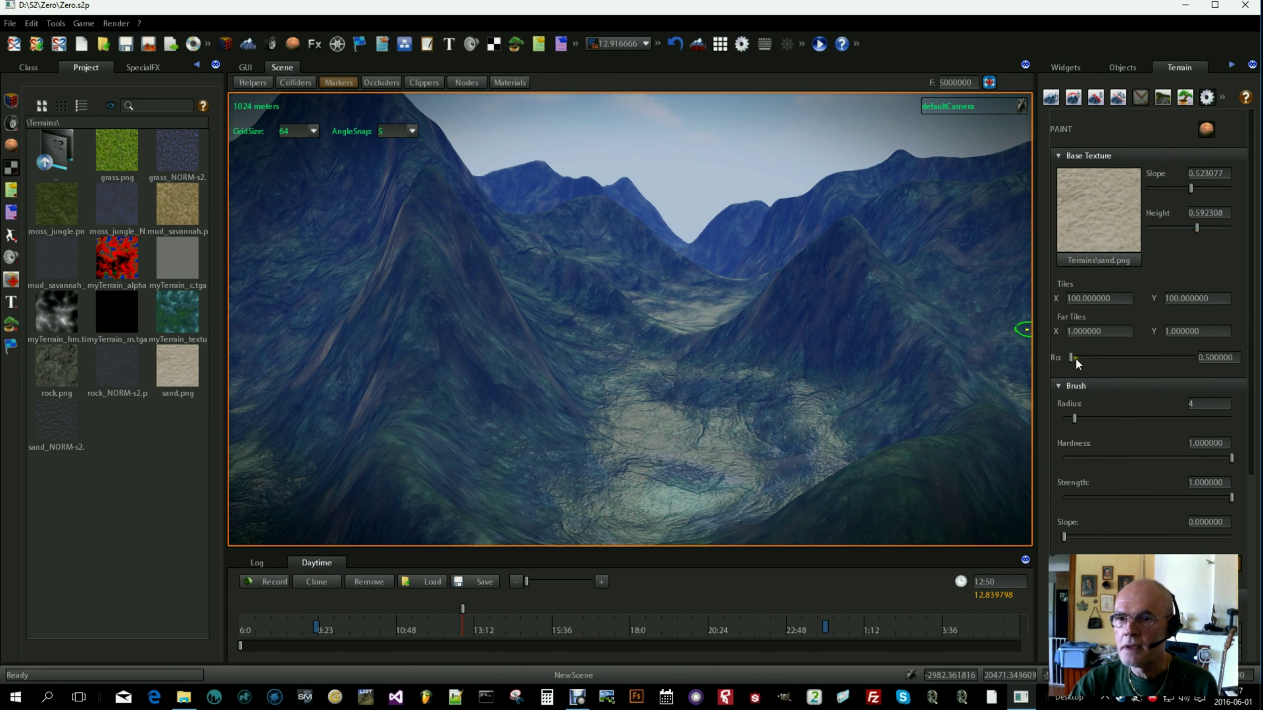
drag(1075, 358, 1070, 359)
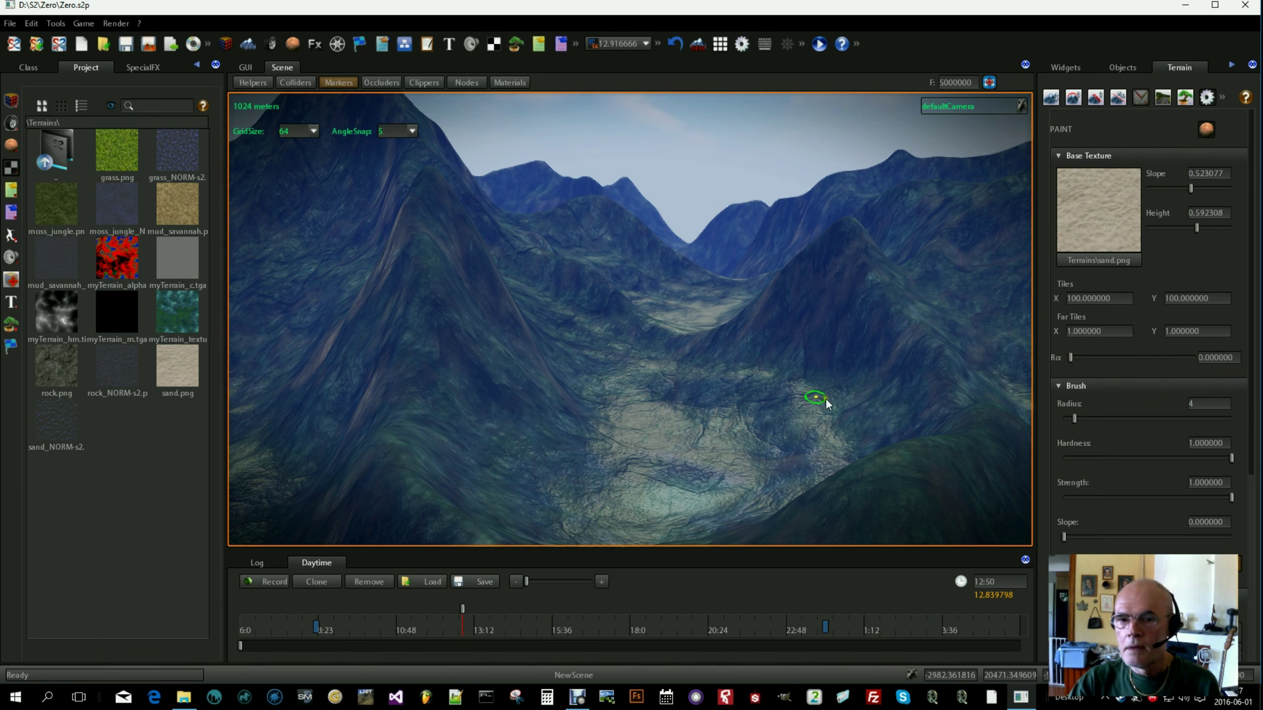
mouse_move(815, 399)
right_down()
mouse_move(810, 425)
mouse_move(750, 428)
mouse_move(751, 397)
mouse_move(750, 430)
mouse_move(830, 415)
mouse_move(844, 377)
mouse_move(903, 356)
mouse_move(822, 377)
mouse_move(811, 411)
mouse_move(810, 400)
mouse_move(827, 428)
mouse_move(818, 452)
mouse_move(848, 419)
right_up()
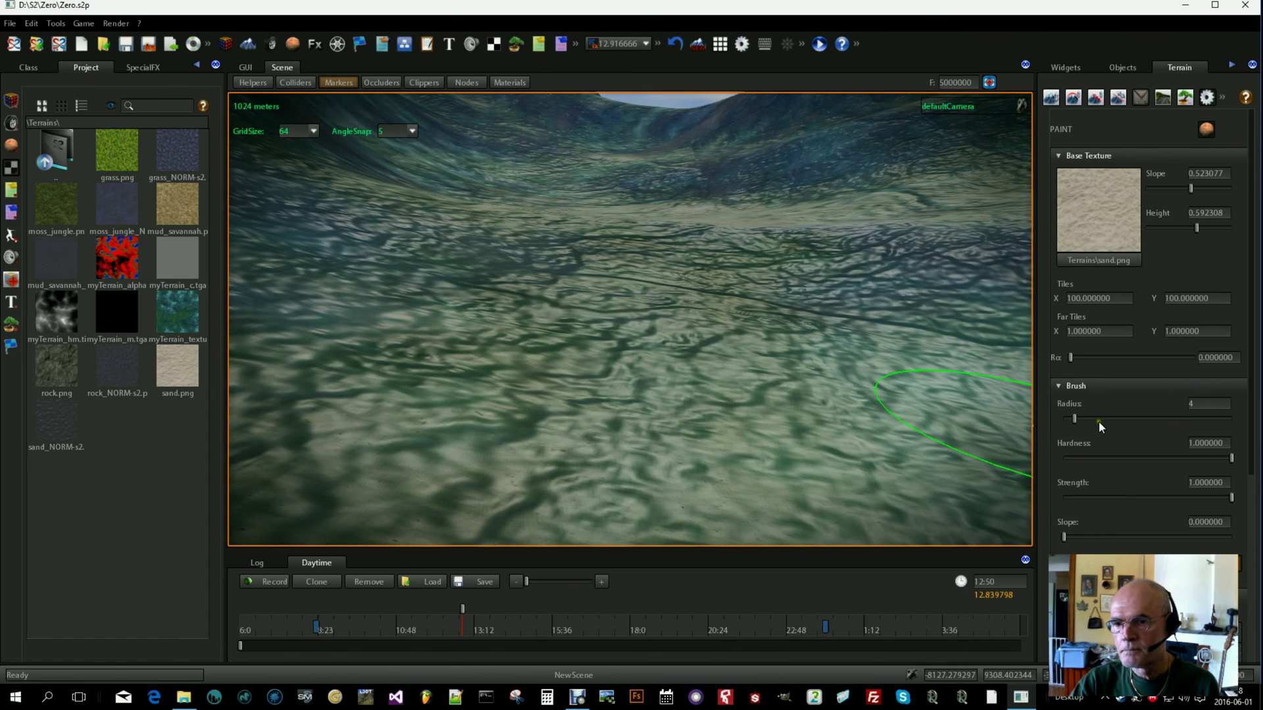
Drop the terrain bump strength to 0.137931 and return to the paint settings.
click(1207, 98)
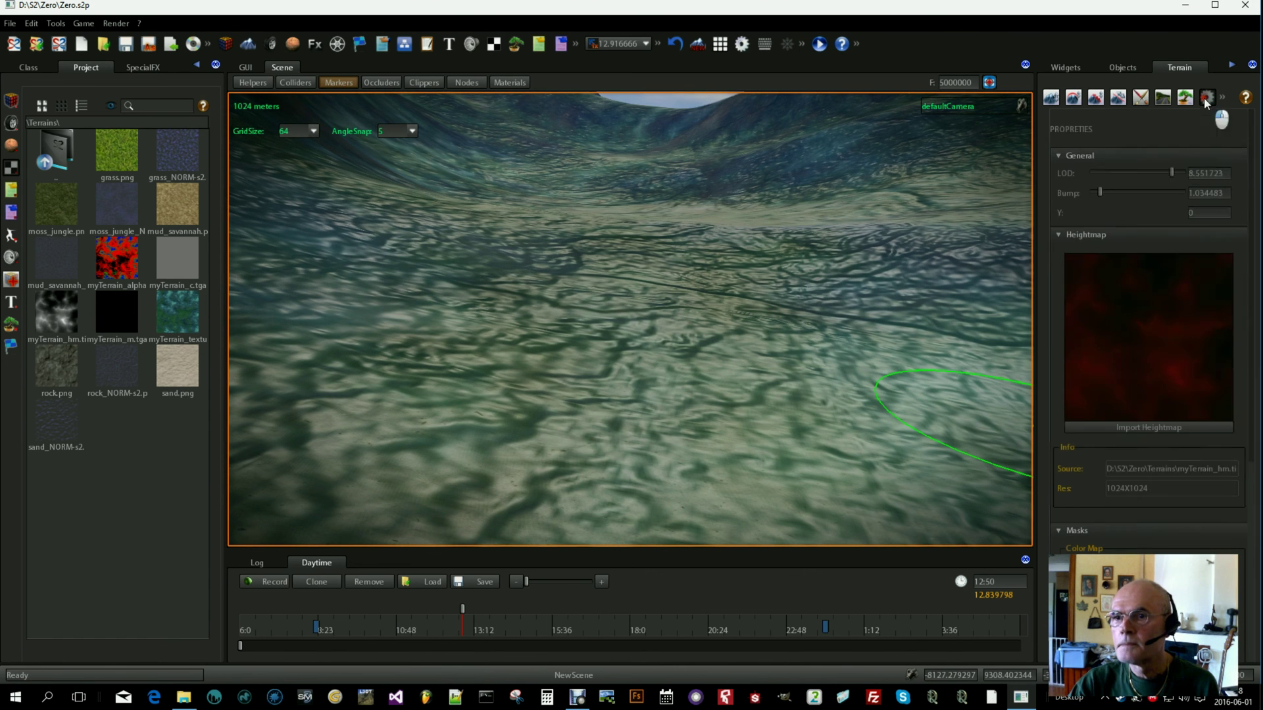
drag(1100, 192, 1091, 188)
right_drag(783, 290, 778, 266)
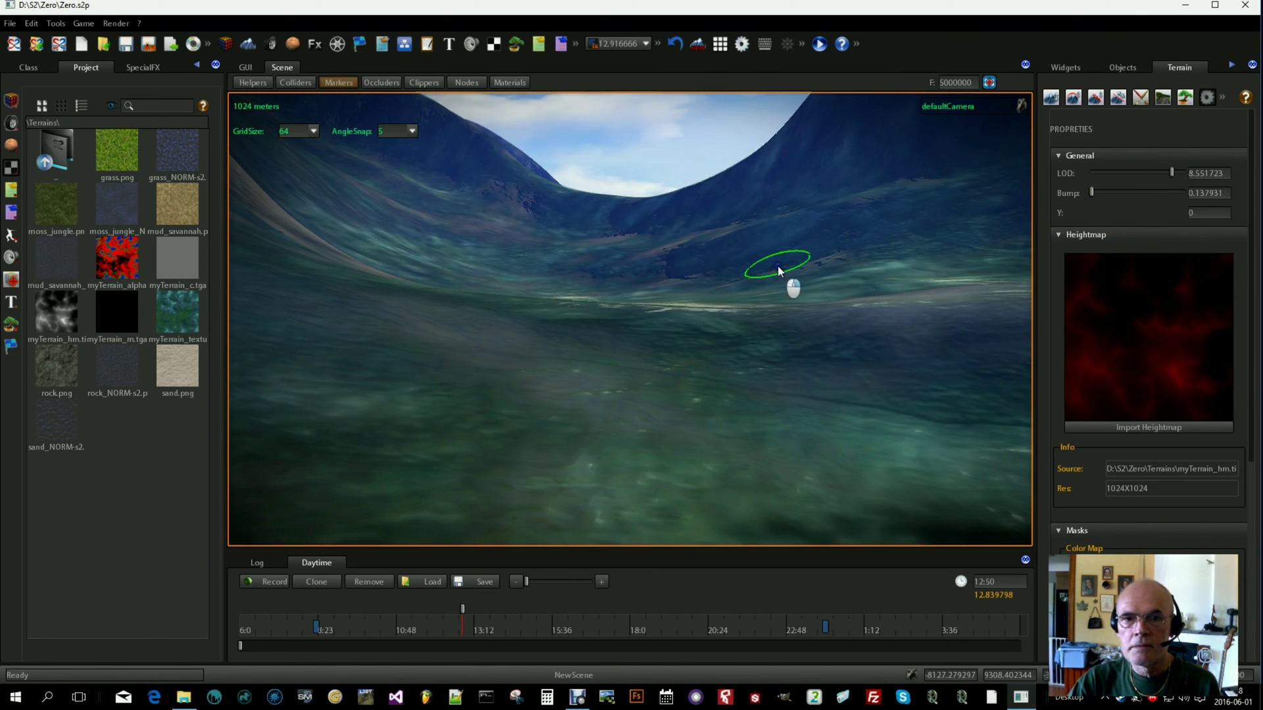
click(1142, 98)
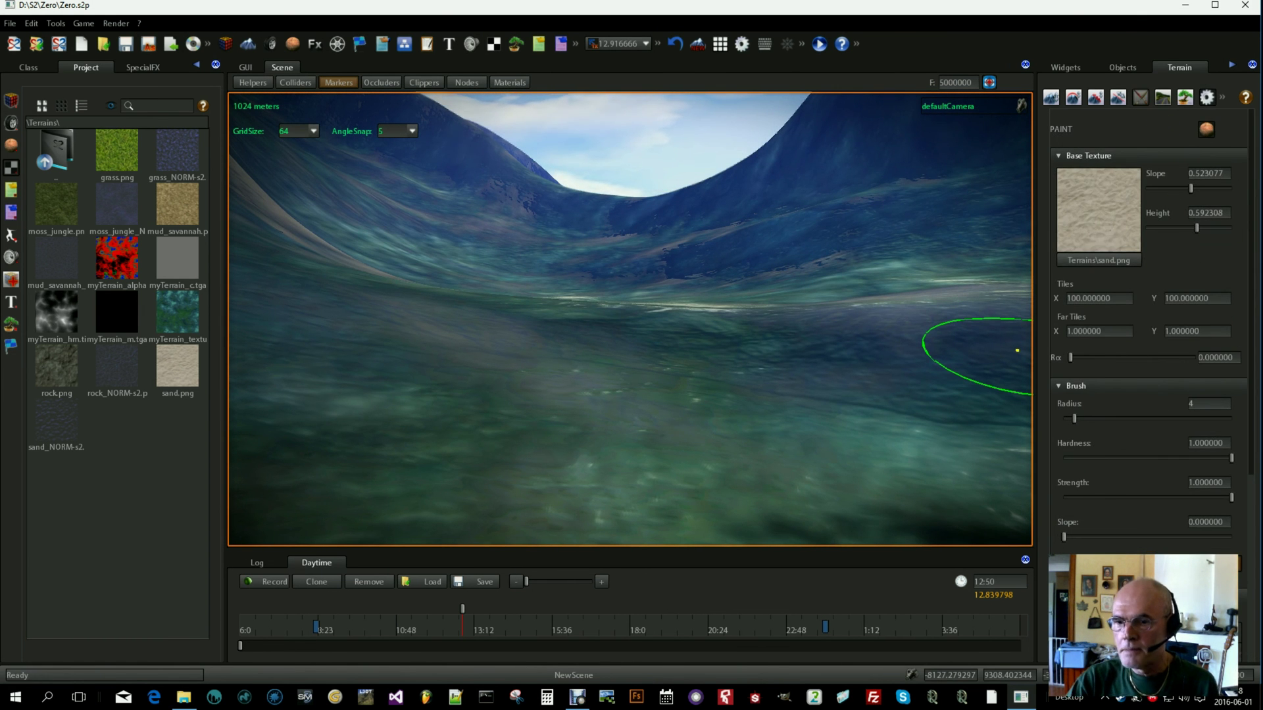
scroll(1148, 328, down, 3)
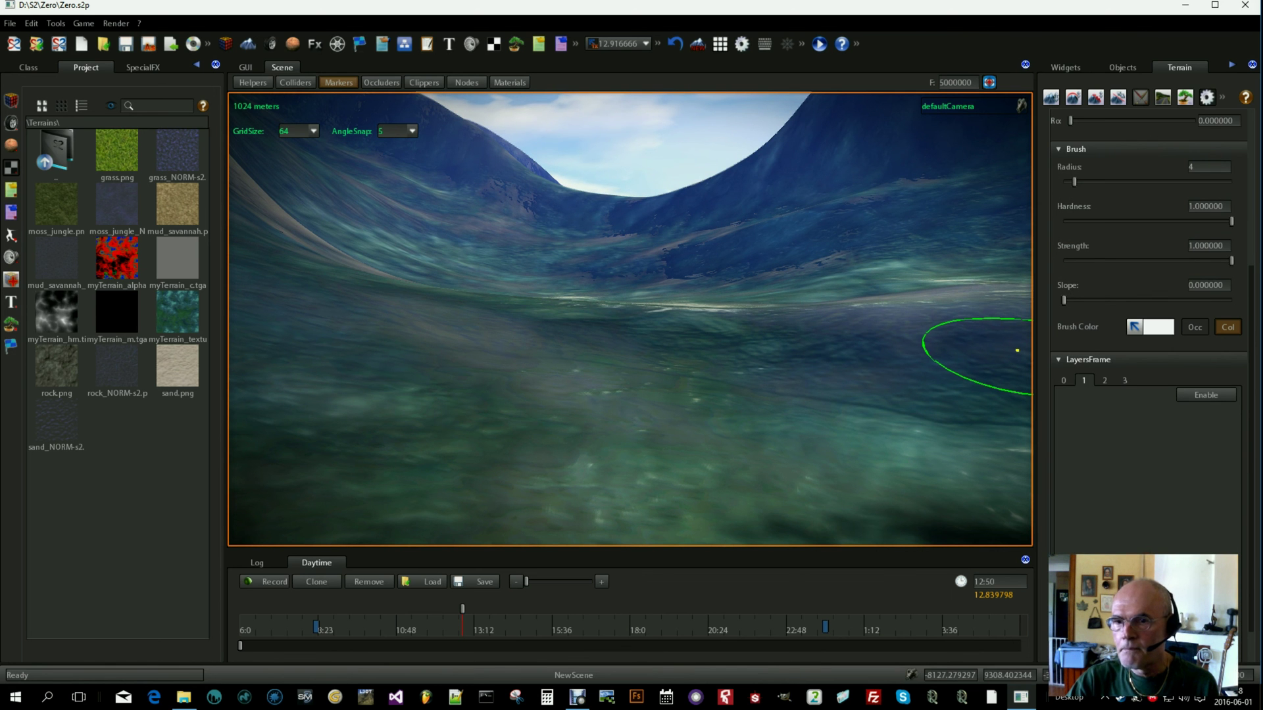
Enable layer 1 and fill its slots with grass.png and the grass_NORM-s2 normal map.
click(1211, 395)
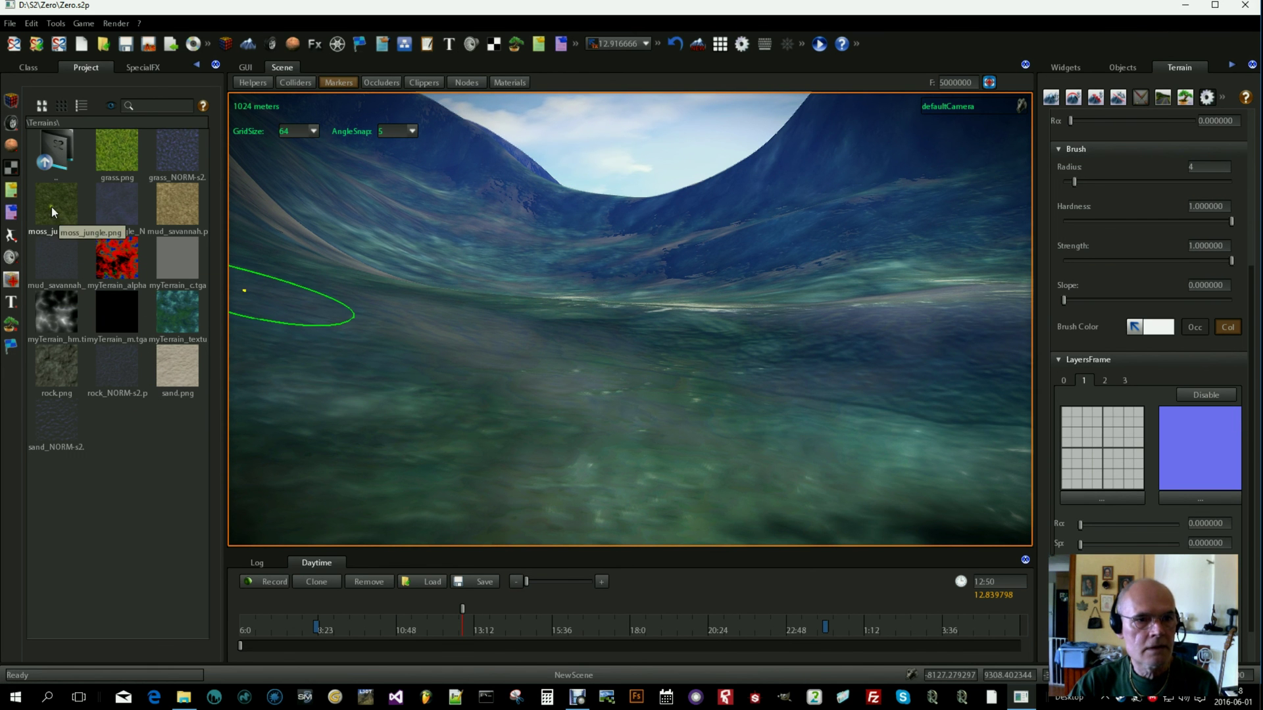
mouse_move(52, 207)
mouse_down()
mouse_move(309, 303)
mouse_move(278, 302)
mouse_move(66, 209)
mouse_up()
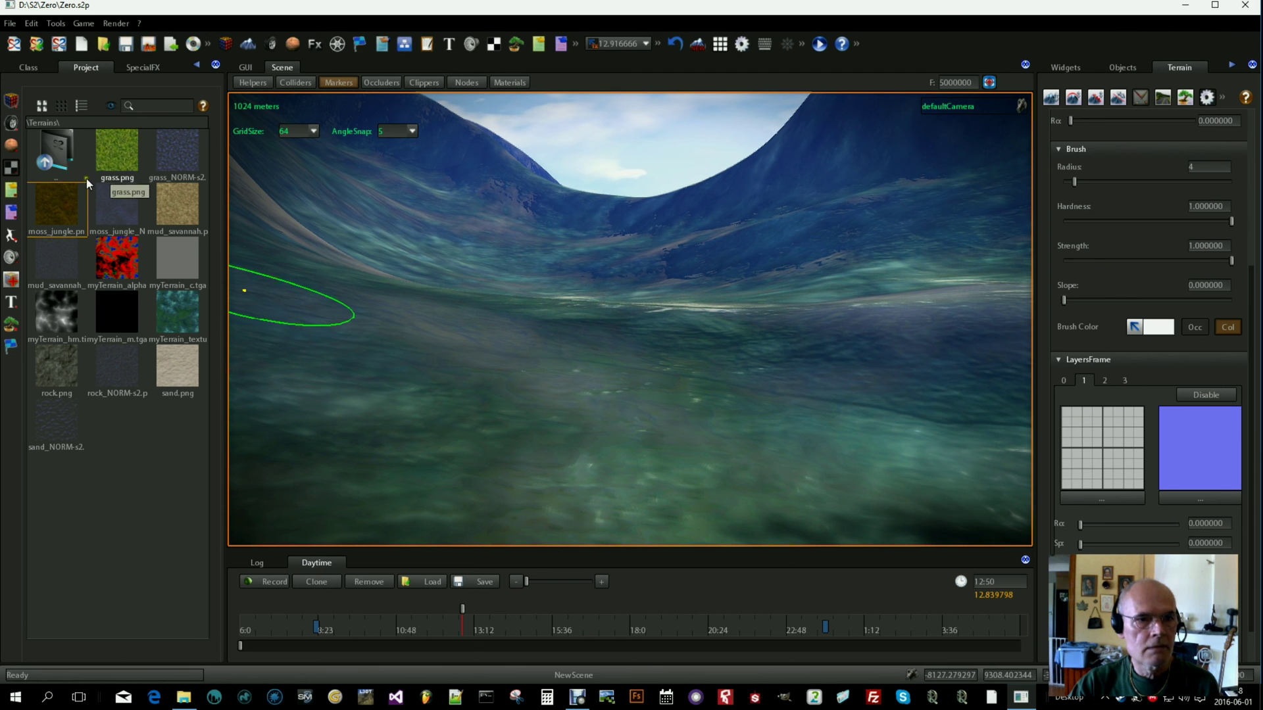
drag(104, 163, 1092, 444)
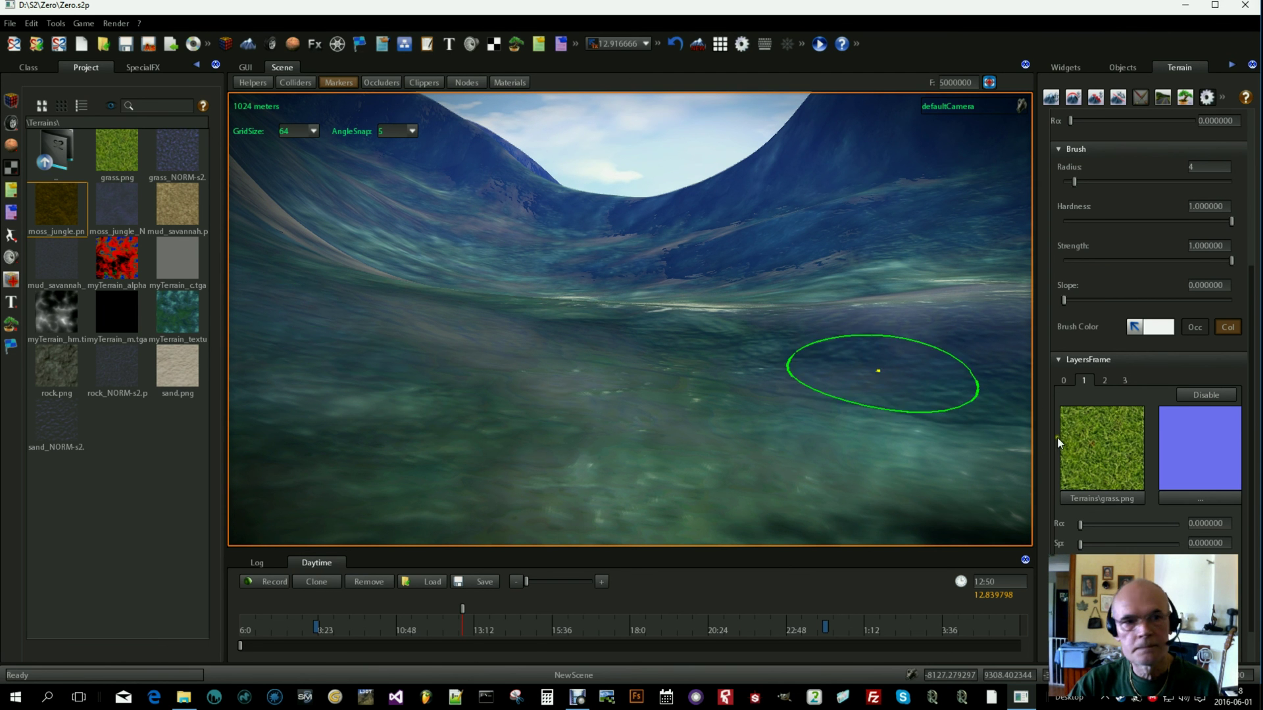
drag(161, 146, 1193, 441)
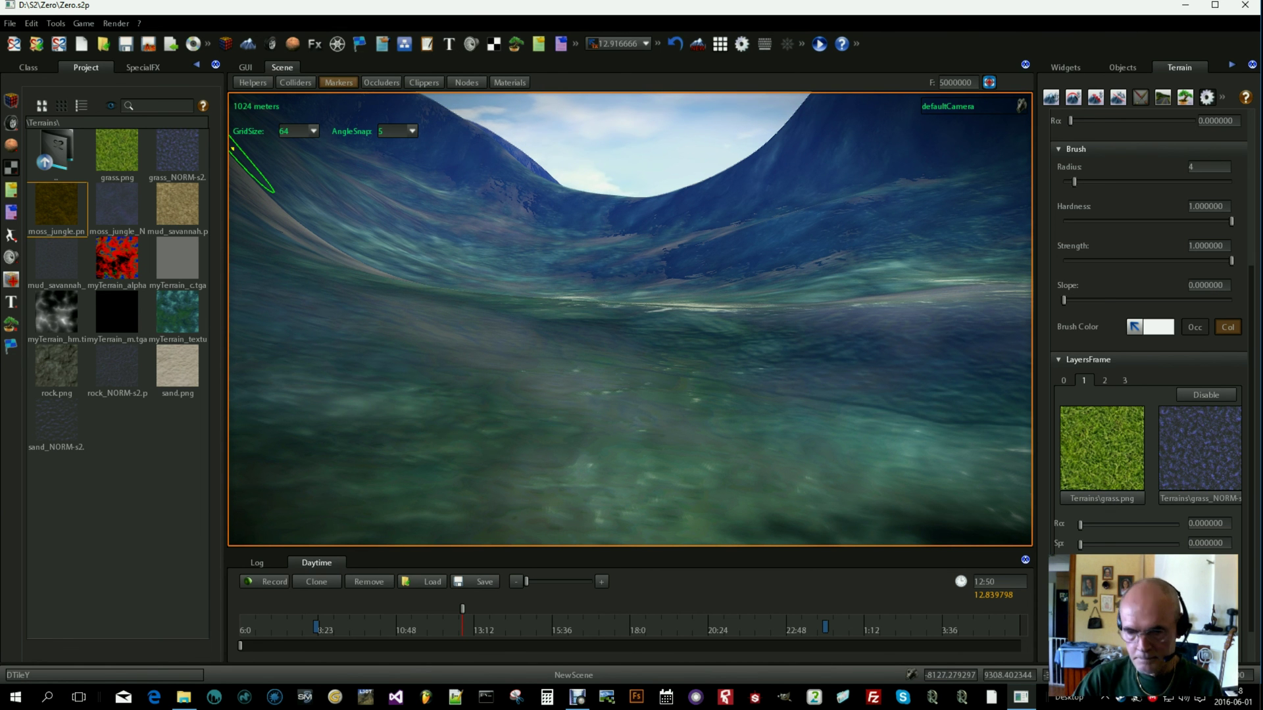
scroll(1148, 329, down, 1)
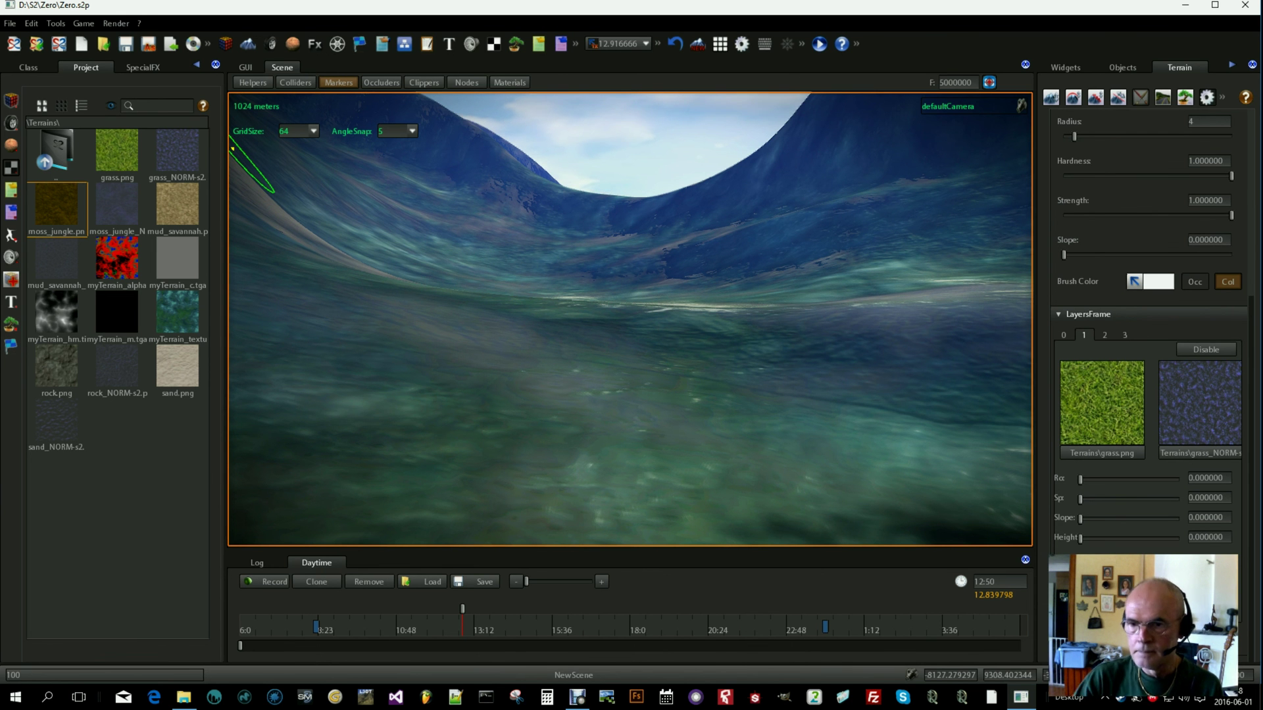
scroll(760, 370, up, 2)
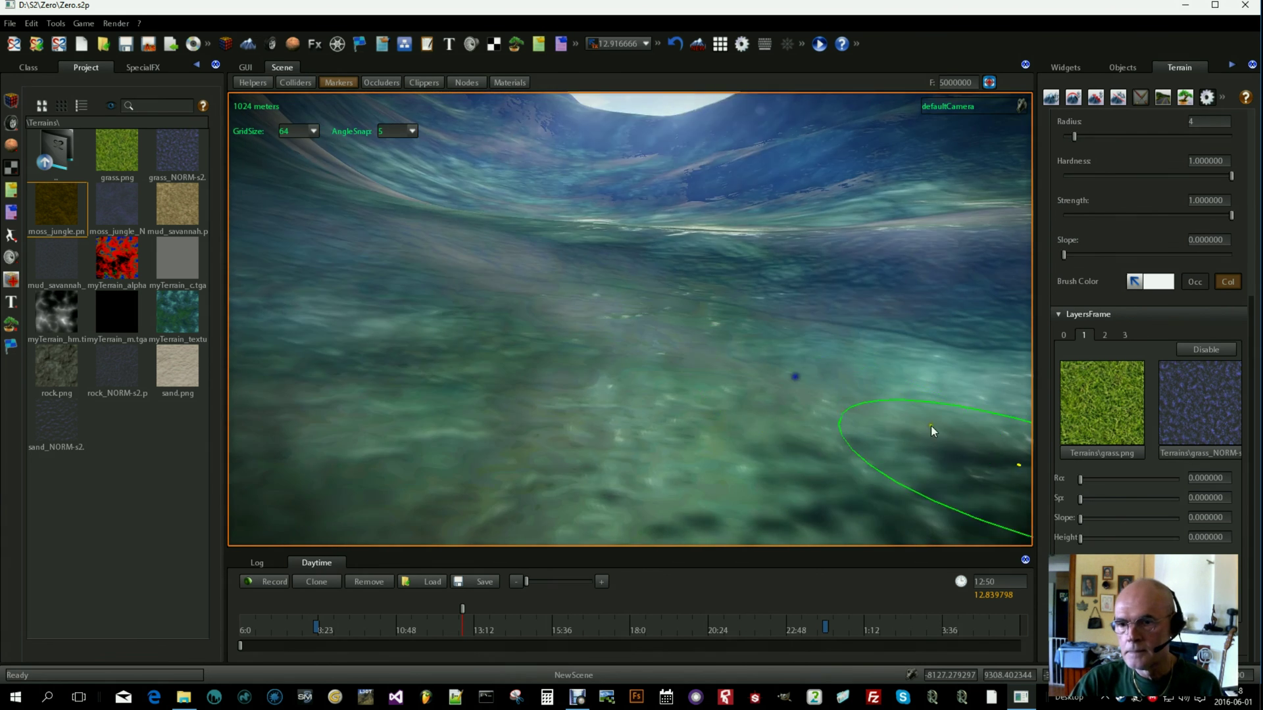
Set the grass layer's Height to 0.633333.
drag(1083, 537, 1143, 540)
mouse_move(1027, 454)
right_down()
mouse_move(1009, 435)
mouse_move(1036, 432)
right_up()
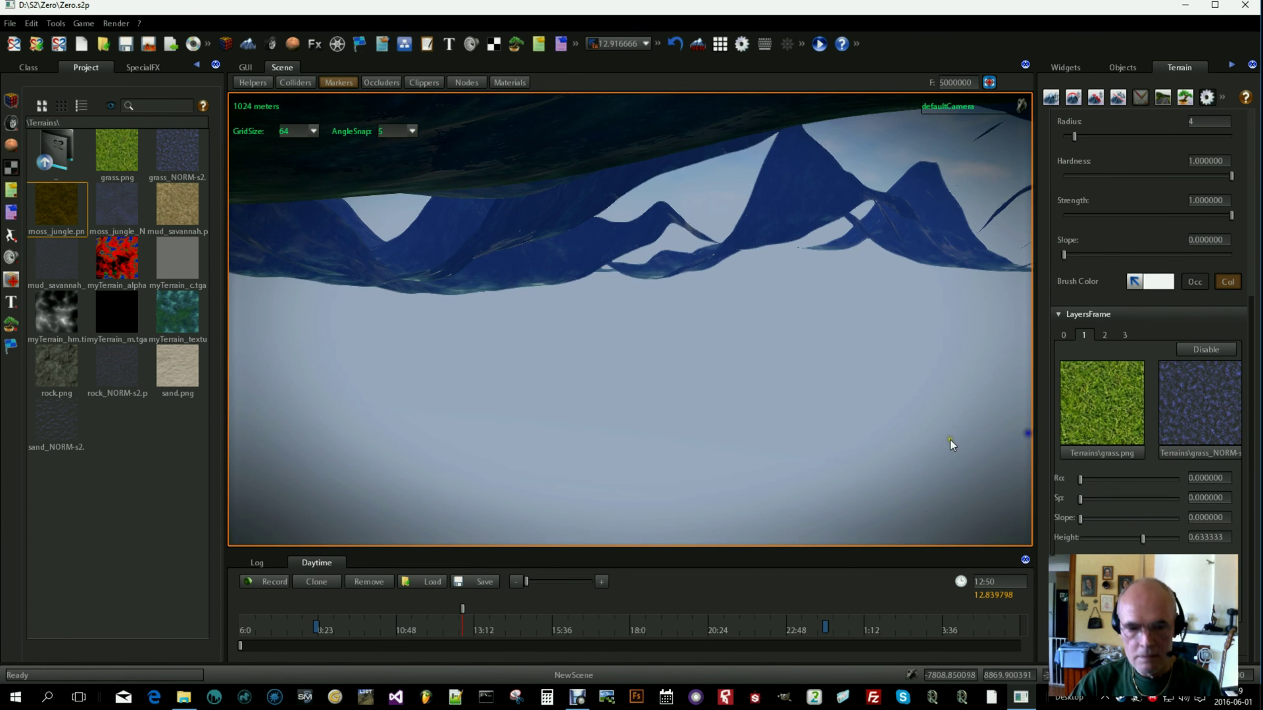
right_drag(859, 439, 849, 423)
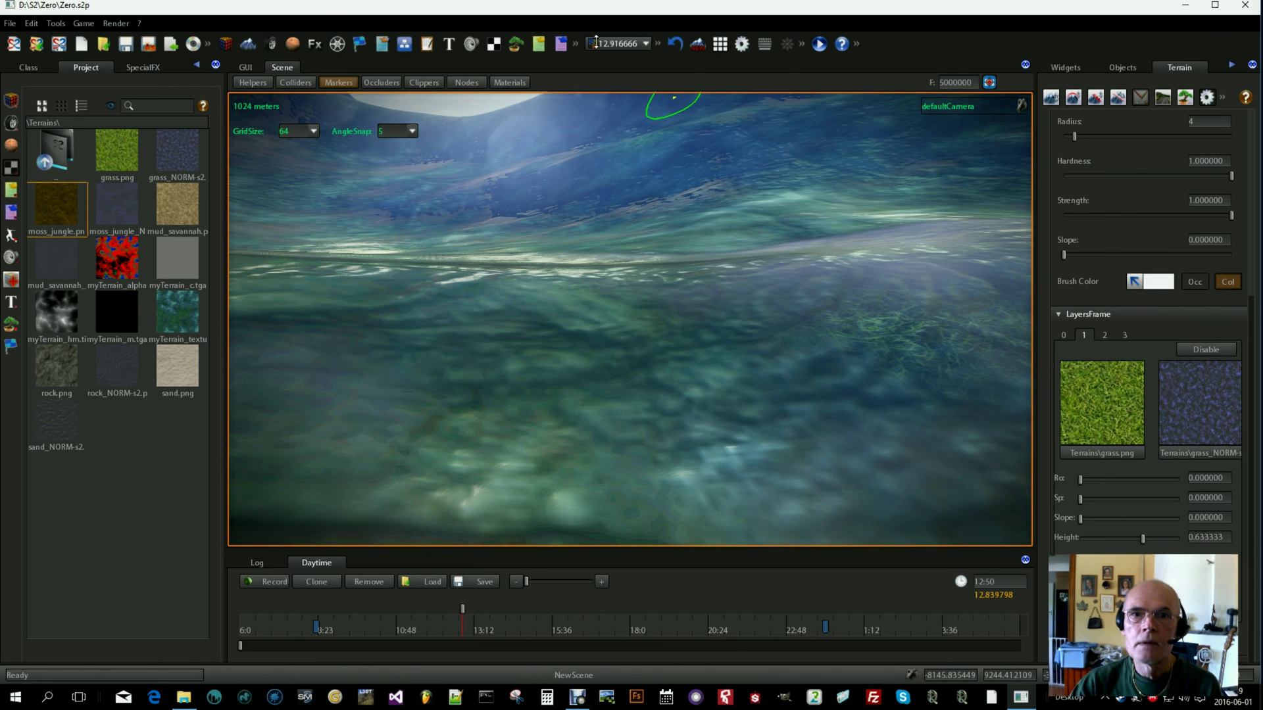
Slow the camera speed to 2.291667, nudge the grass slope, and inspect the grassy hillsides.
click(646, 45)
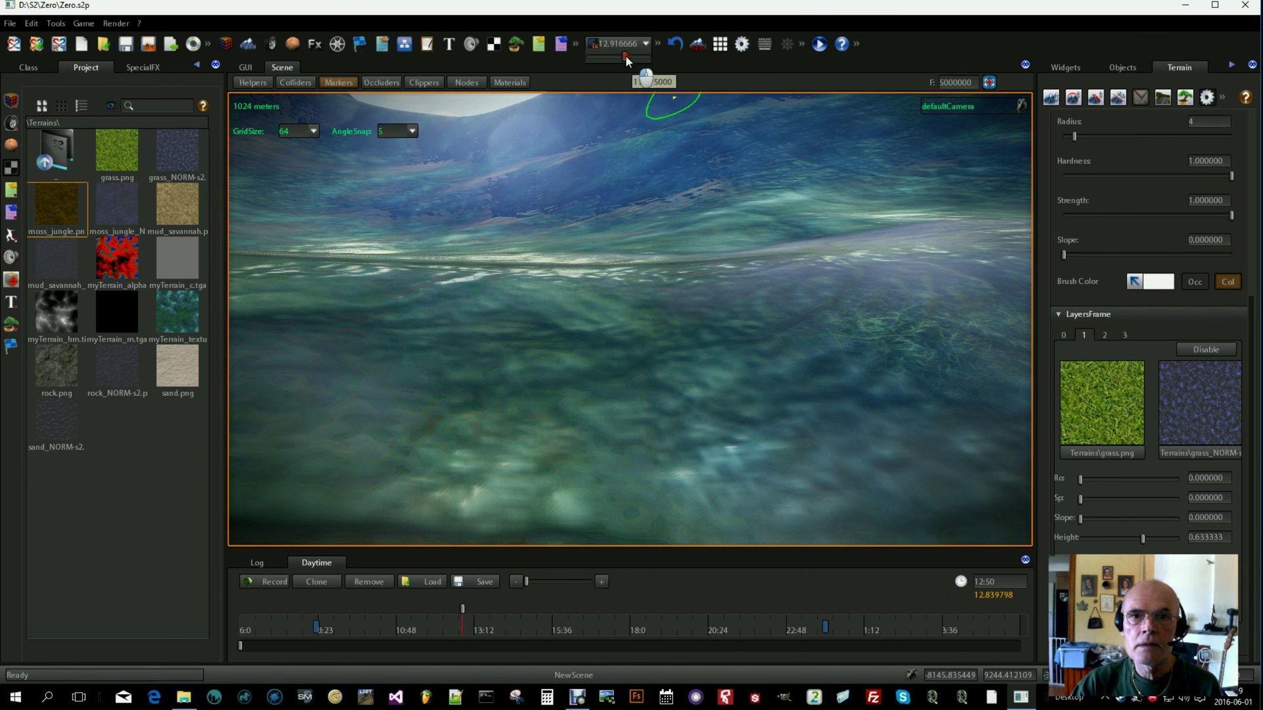
drag(609, 55, 595, 55)
mouse_move(723, 231)
right_down()
mouse_move(755, 271)
mouse_move(772, 271)
right_up()
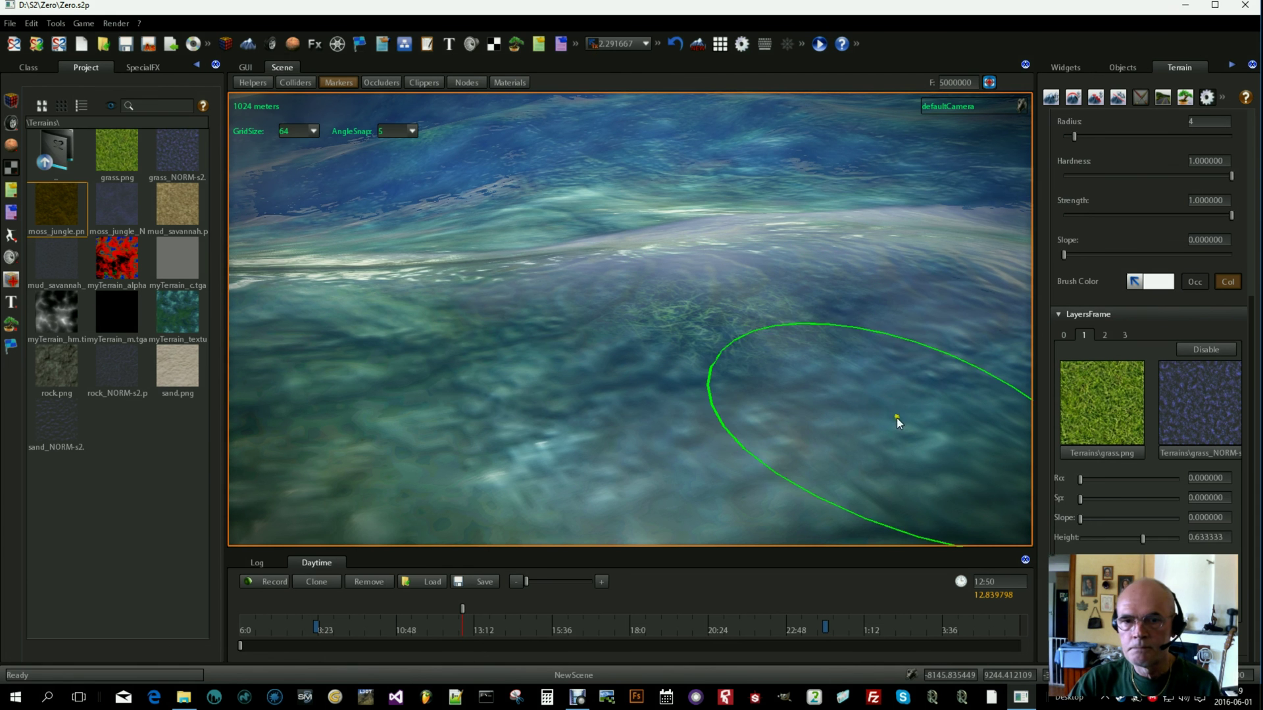
drag(1080, 518, 1080, 518)
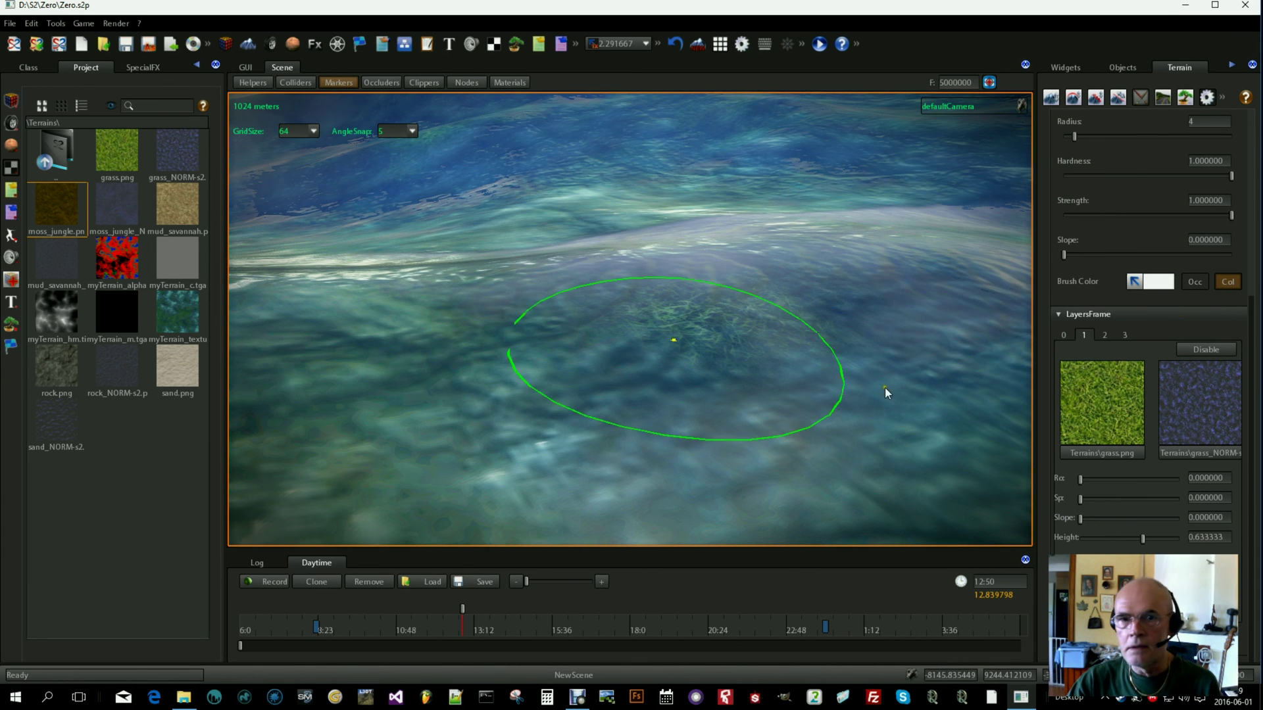
mouse_move(607, 319)
right_down()
mouse_move(625, 298)
mouse_move(582, 278)
mouse_move(631, 291)
right_up()
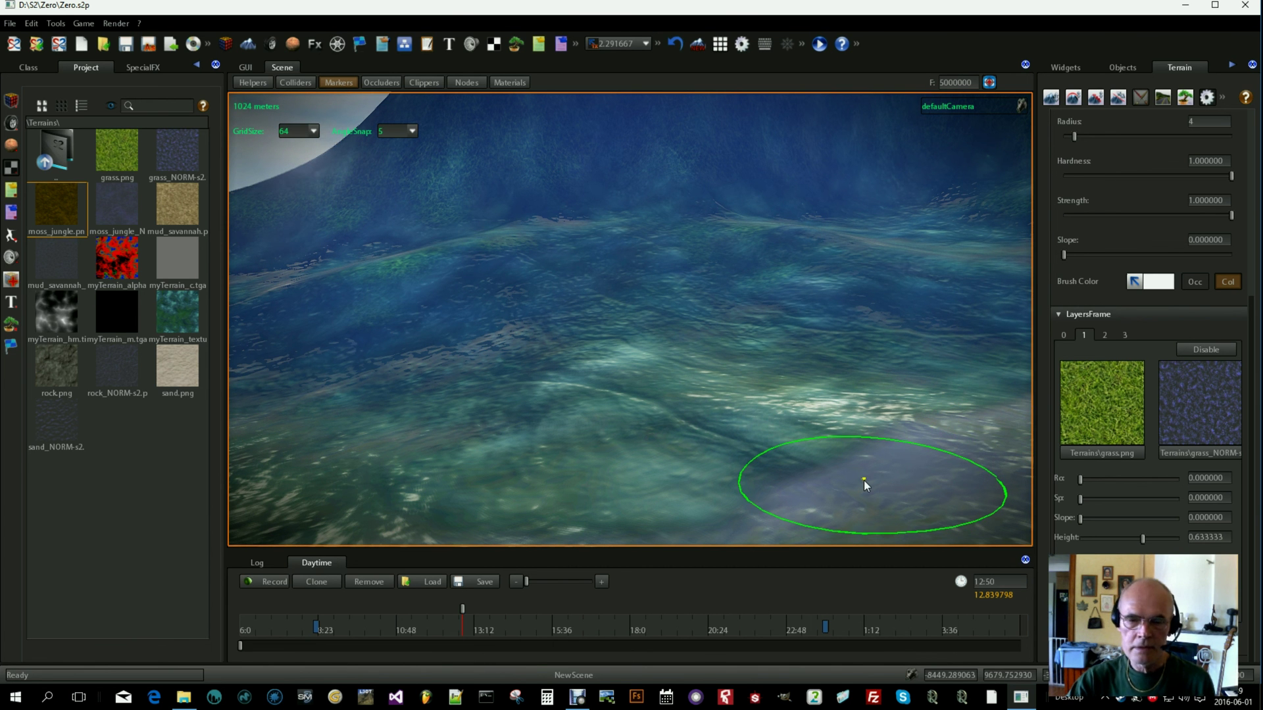
mouse_move(854, 442)
right_down()
mouse_move(679, 429)
mouse_move(638, 403)
mouse_move(638, 413)
mouse_move(1048, 431)
mouse_move(1124, 418)
mouse_move(780, 357)
right_up()
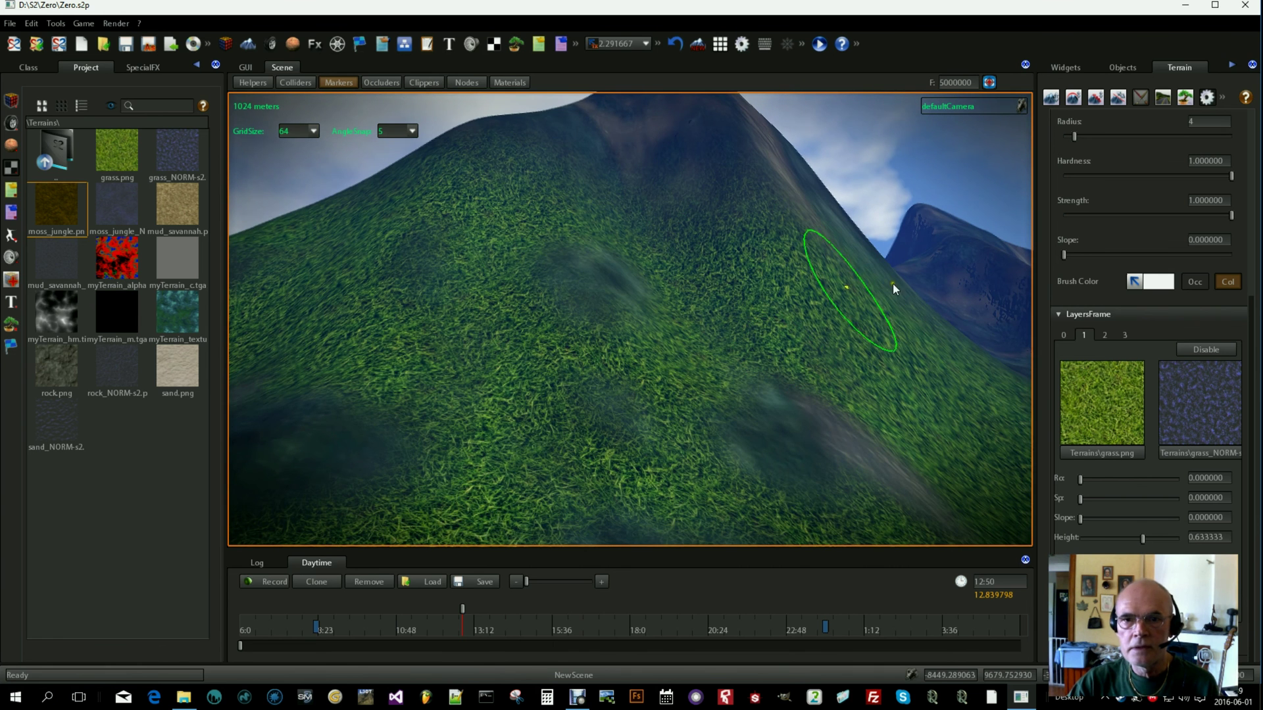
Swap layer 1 to mud_savannah.png and its normal map, with slope about 0.046667.
scroll(931, 395, up, 1)
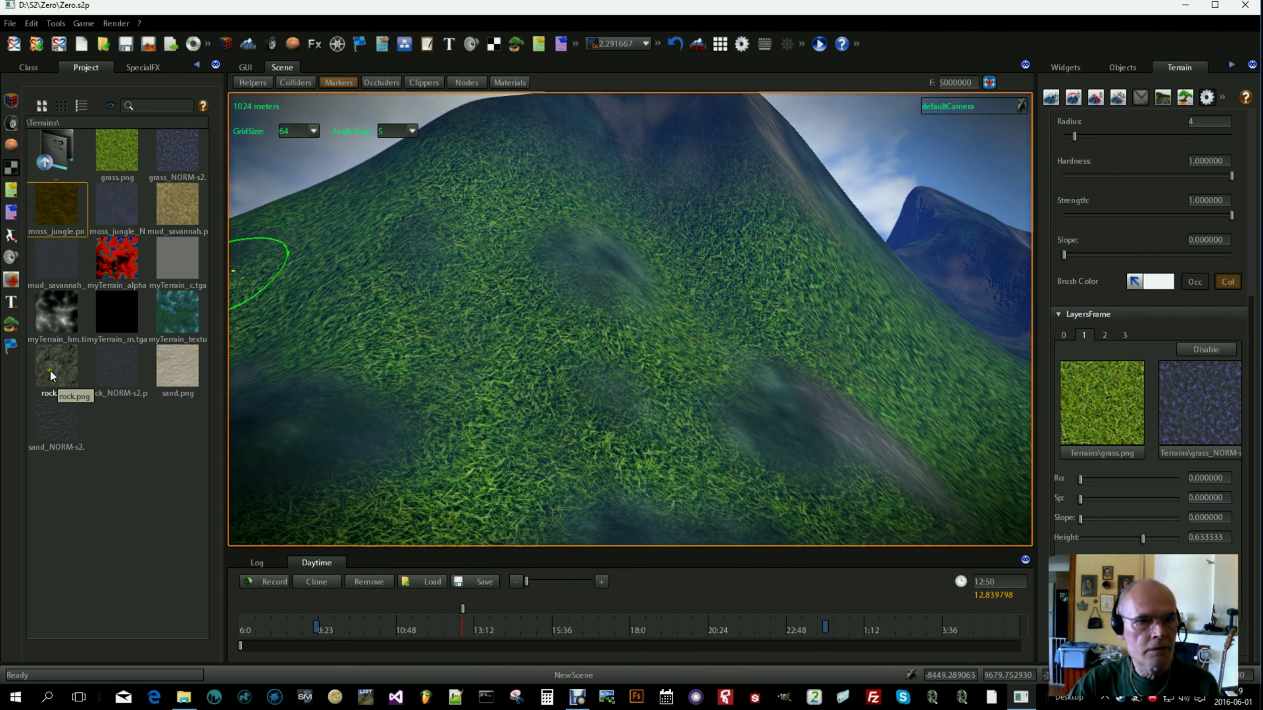
click(167, 210)
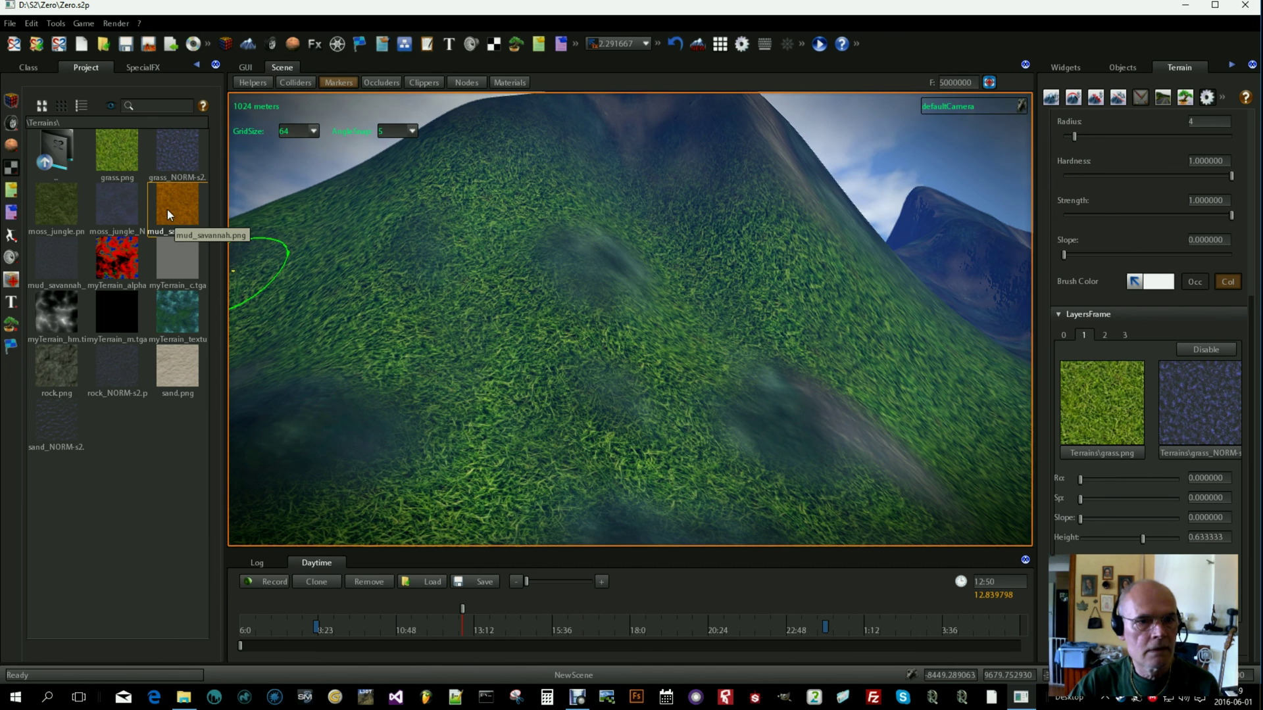
drag(167, 212, 1092, 398)
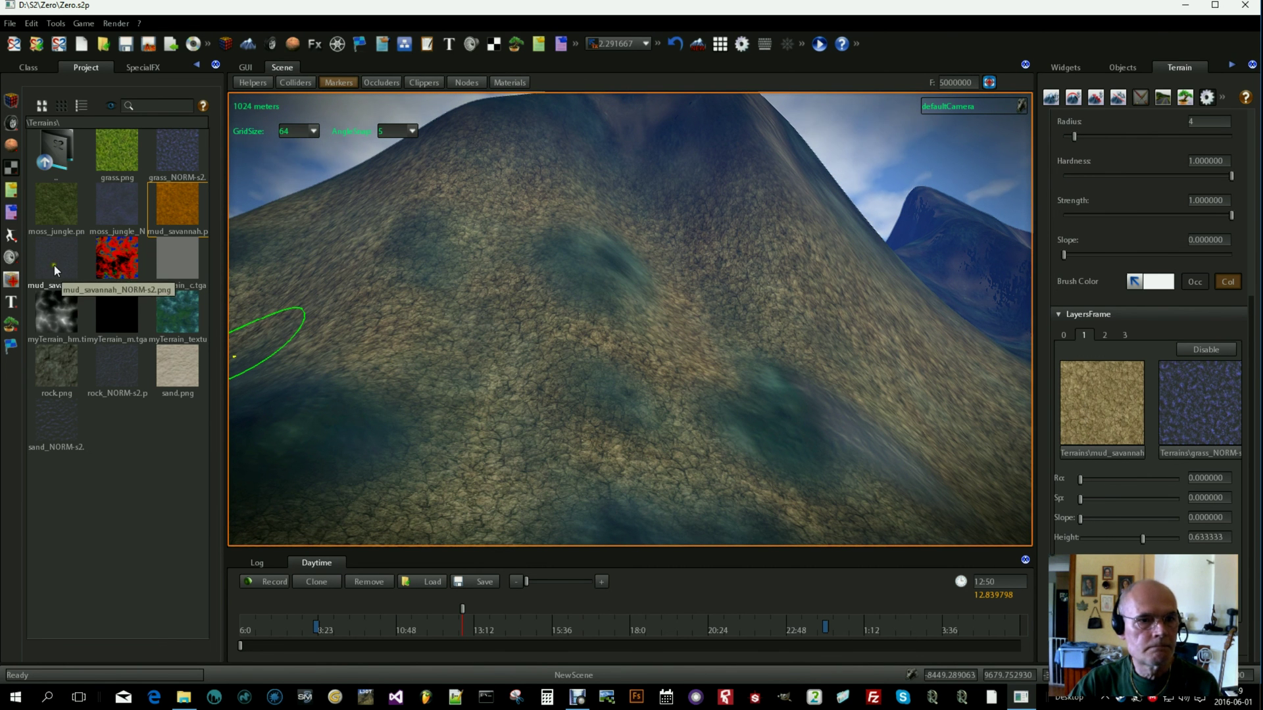
drag(54, 263, 1187, 417)
scroll(896, 439, up, 6)
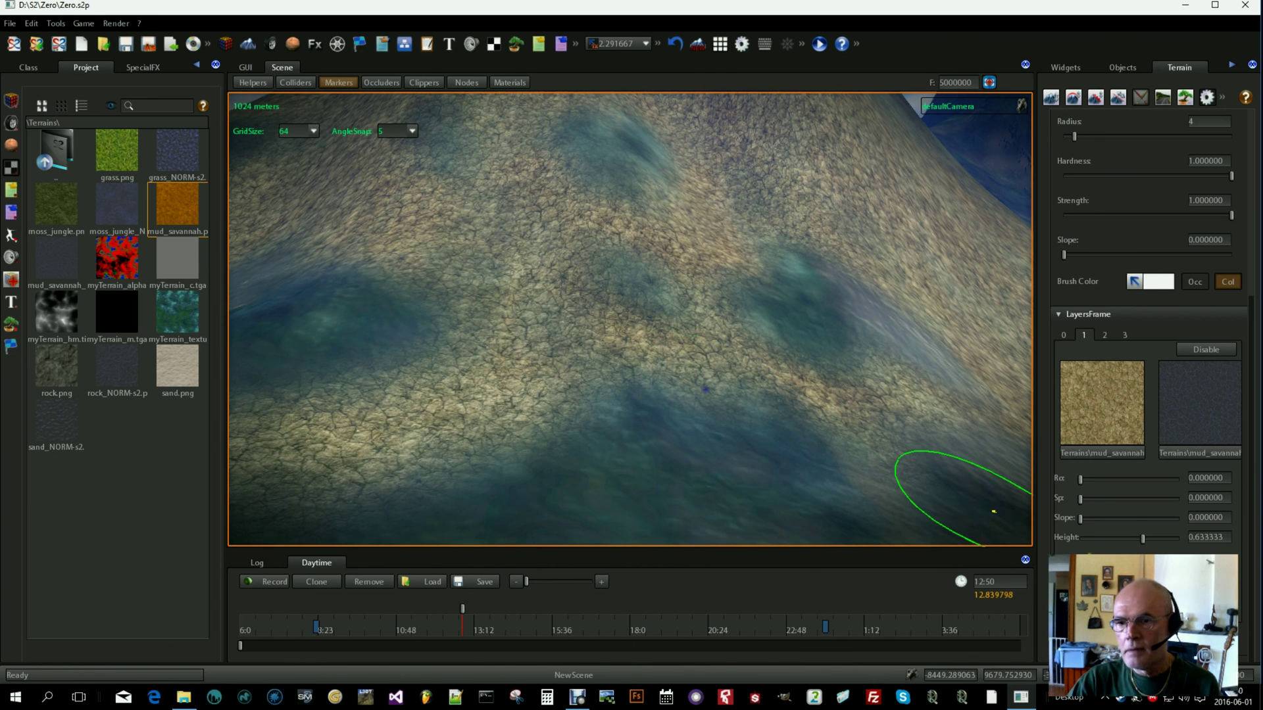
drag(1083, 521, 1142, 542)
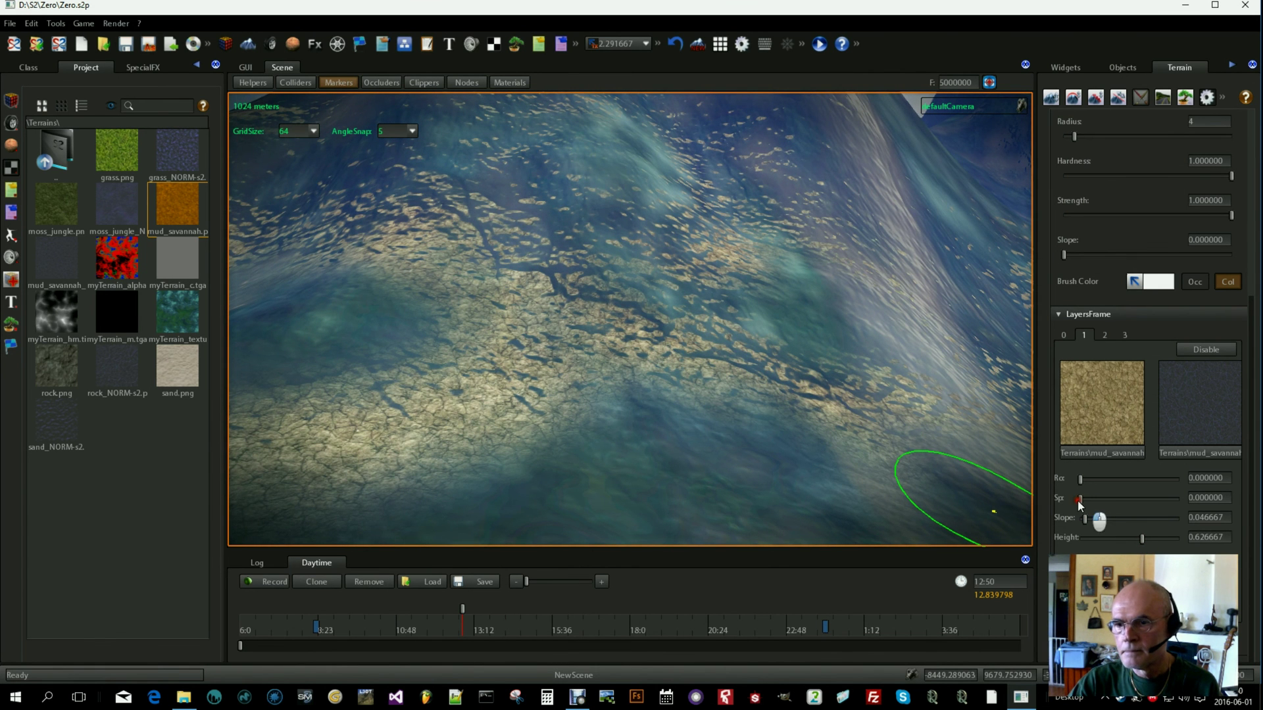
scroll(766, 392, up, 3)
scroll(766, 392, down, 3)
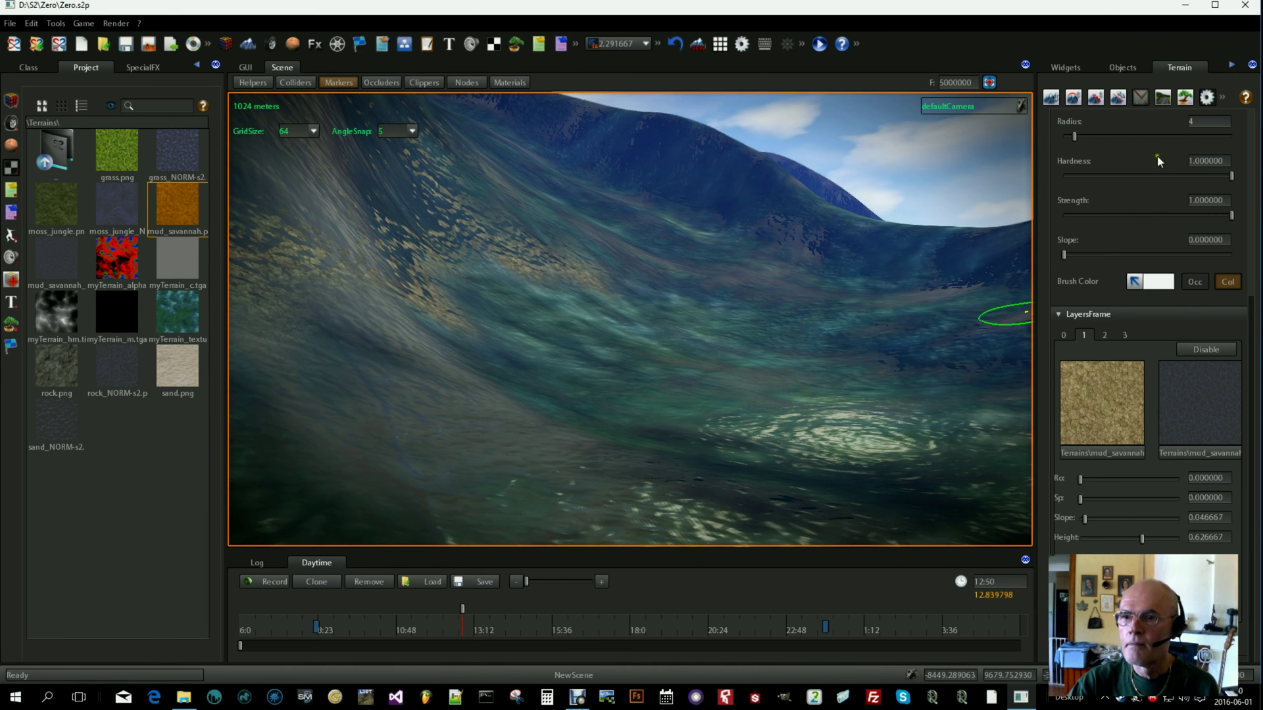
scroll(1134, 207, up, 5)
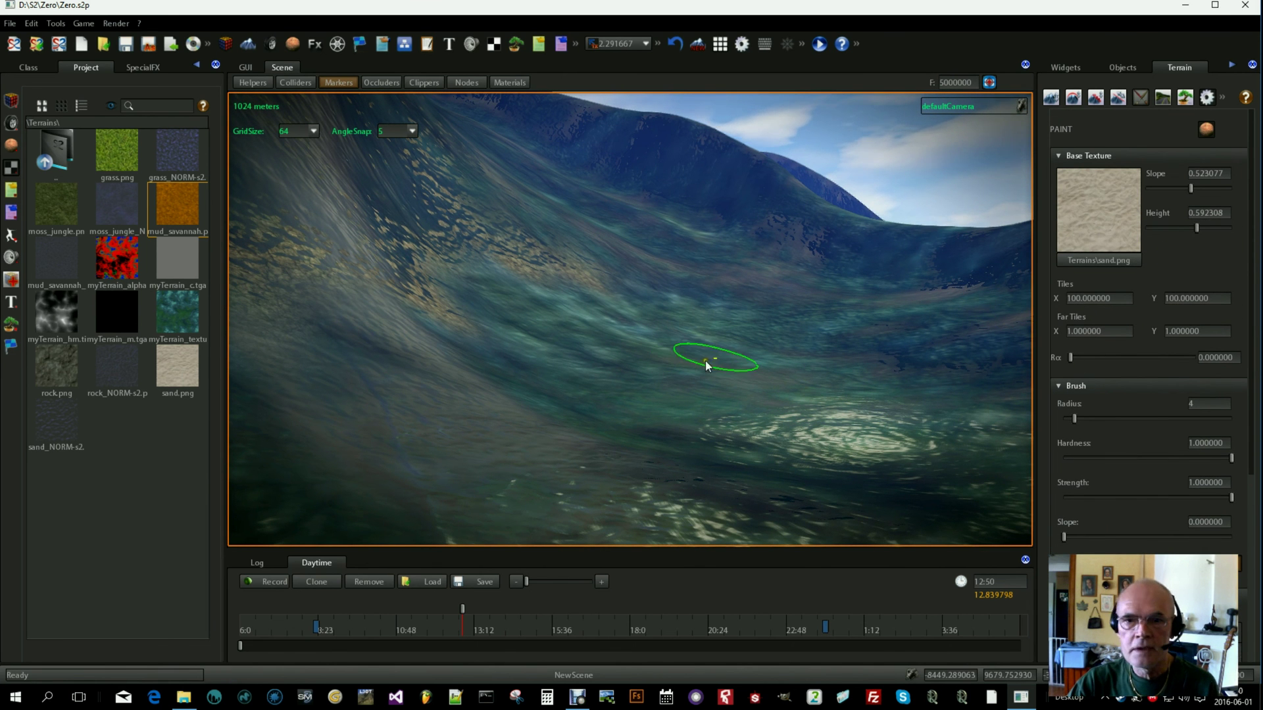
Set the terrain's Bump to 0 and the rock layer 0's specular to 0.
click(1206, 97)
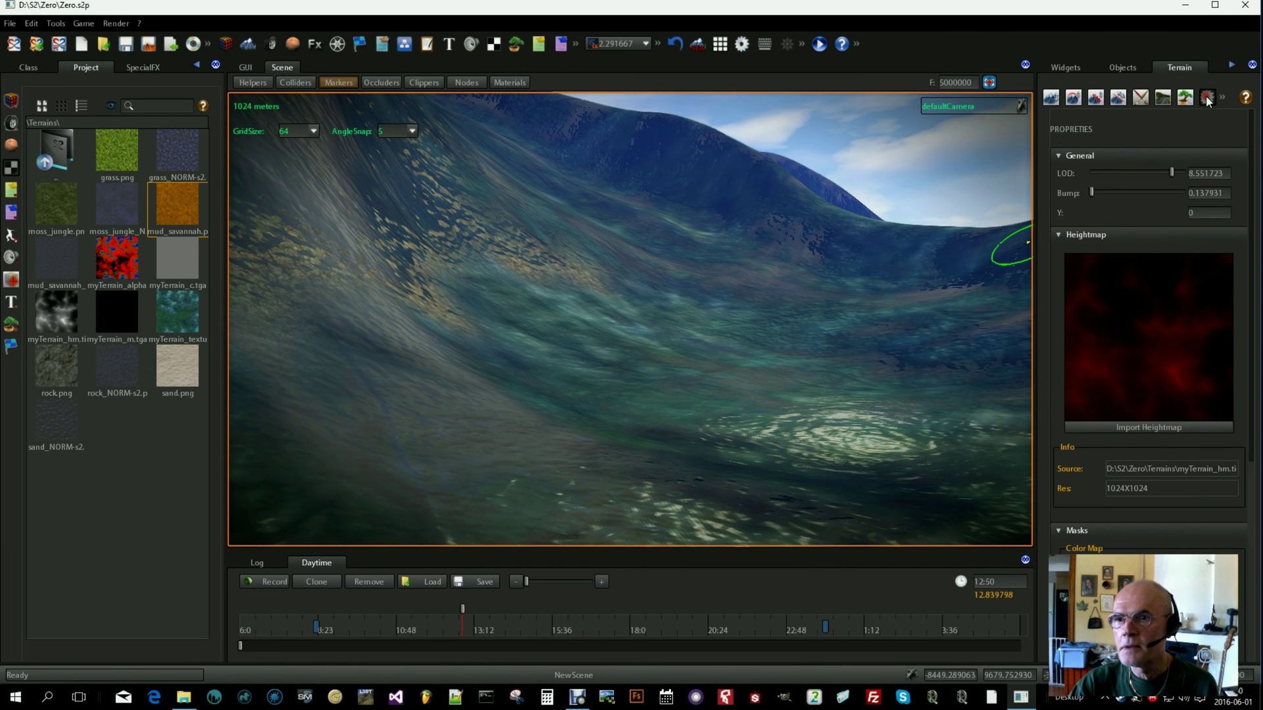
drag(1091, 192, 1090, 193)
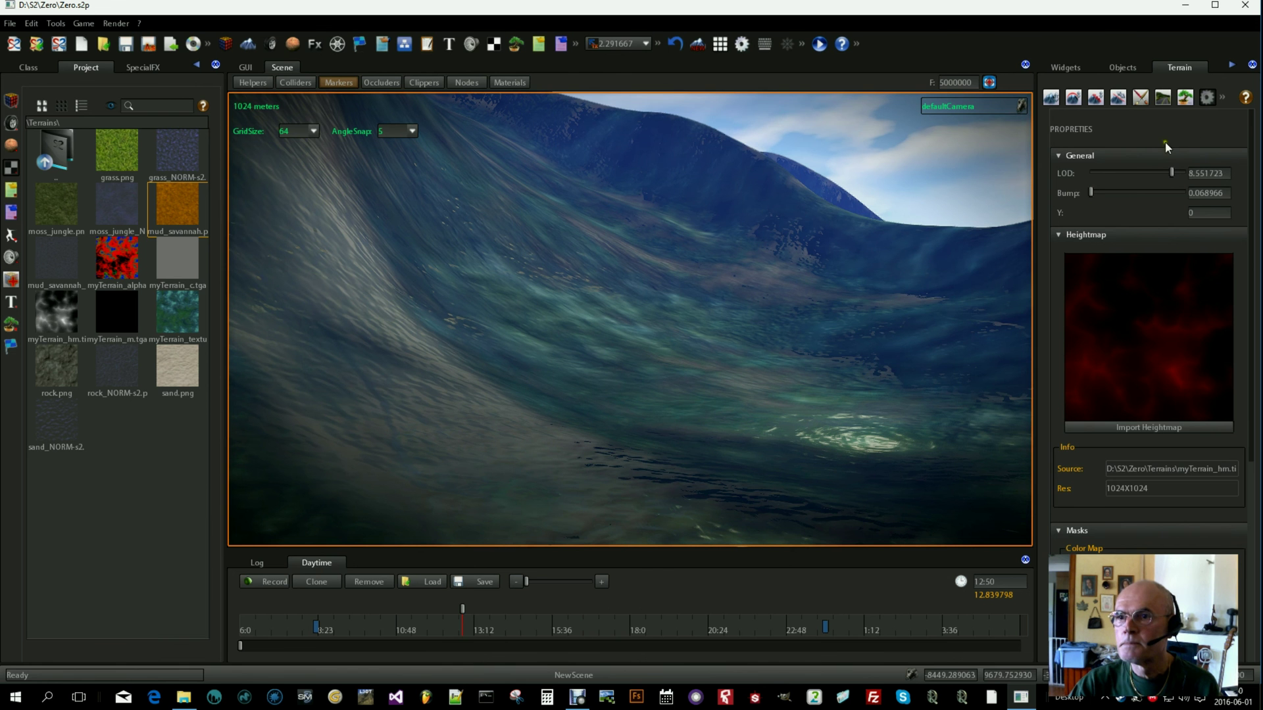
click(1139, 98)
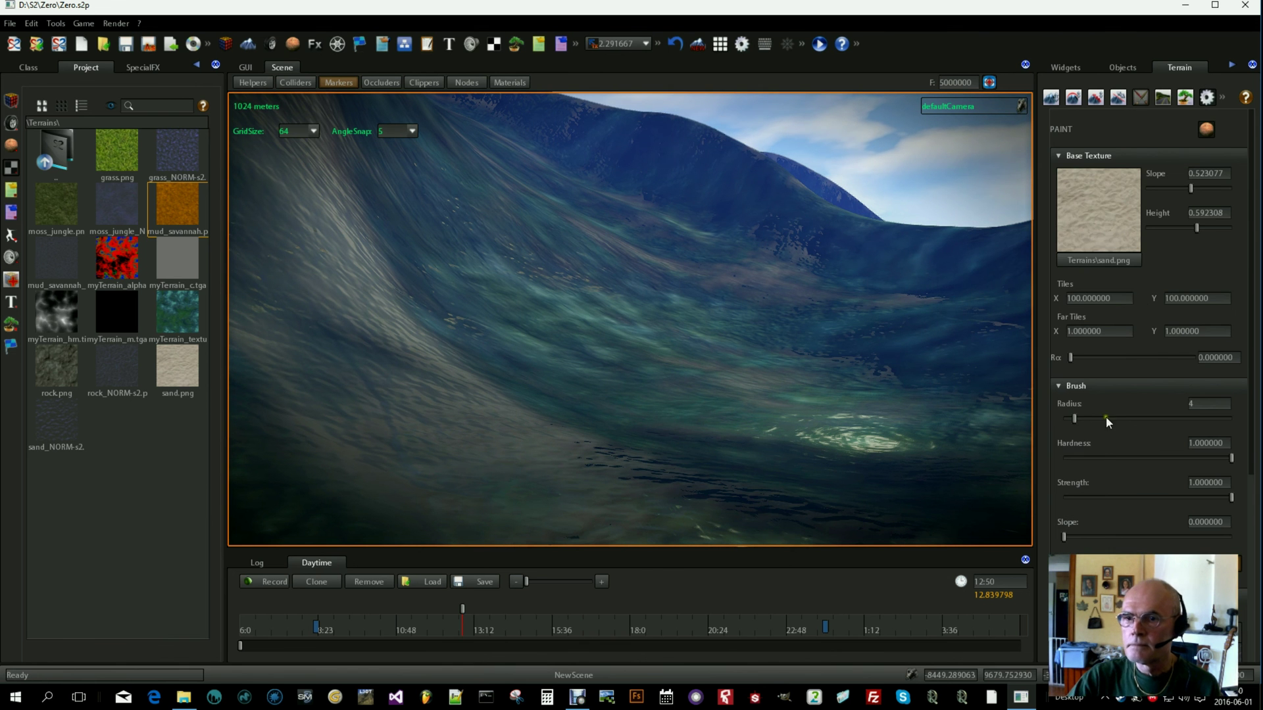
scroll(1099, 457, down, 5)
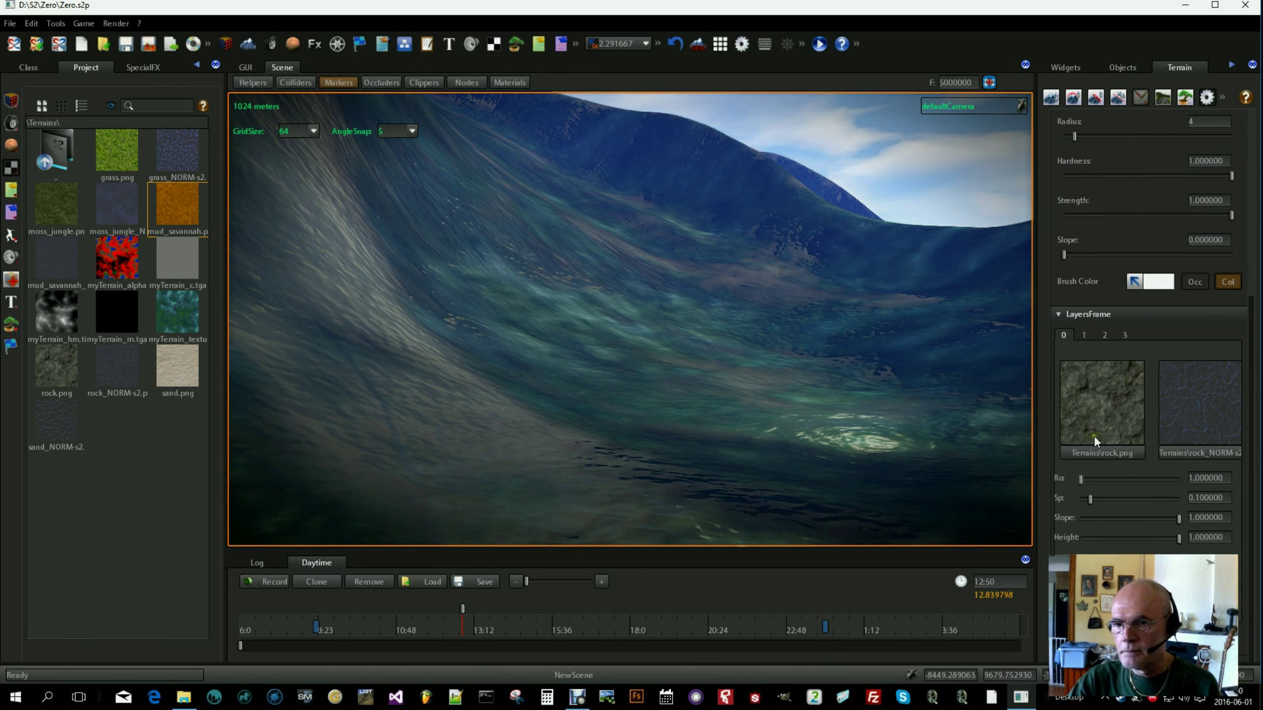
drag(1090, 499, 1080, 499)
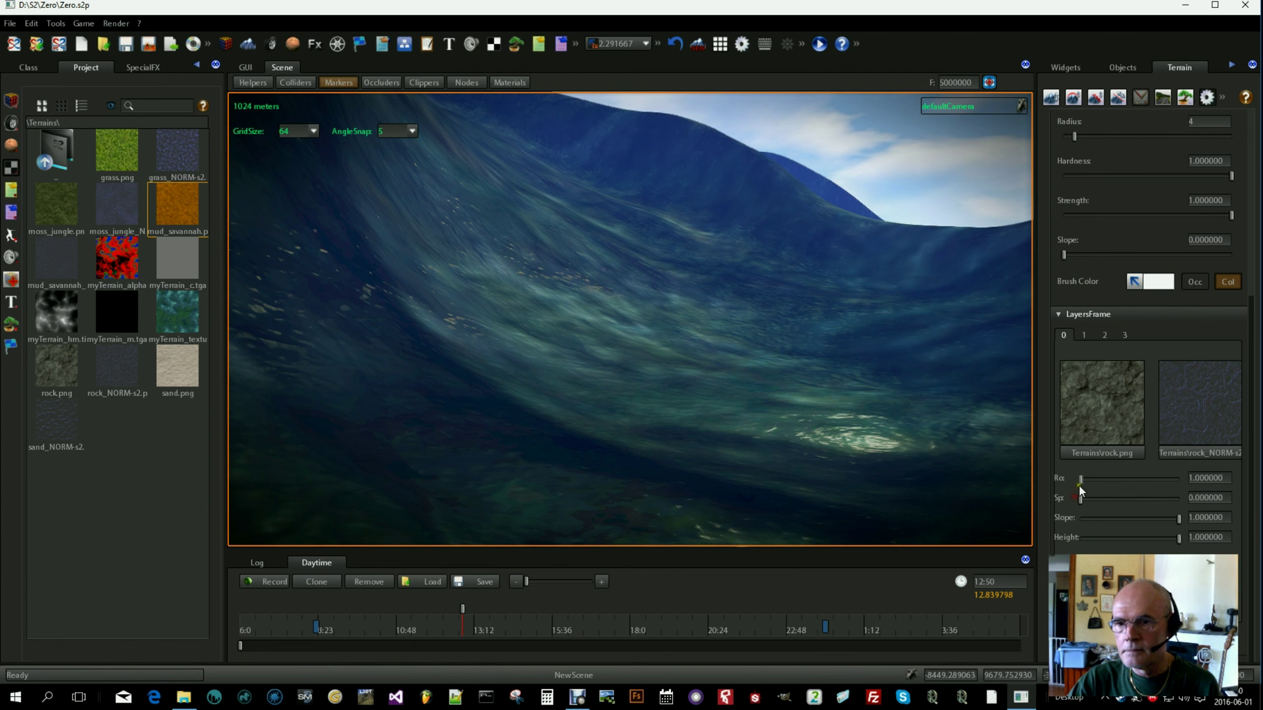
Lower the mud layer 1's slope to 0.013333 so more mud shows.
click(1084, 335)
scroll(817, 391, up, 3)
mouse_move(817, 391)
right_down()
mouse_move(793, 416)
mouse_move(641, 380)
mouse_move(546, 384)
right_up()
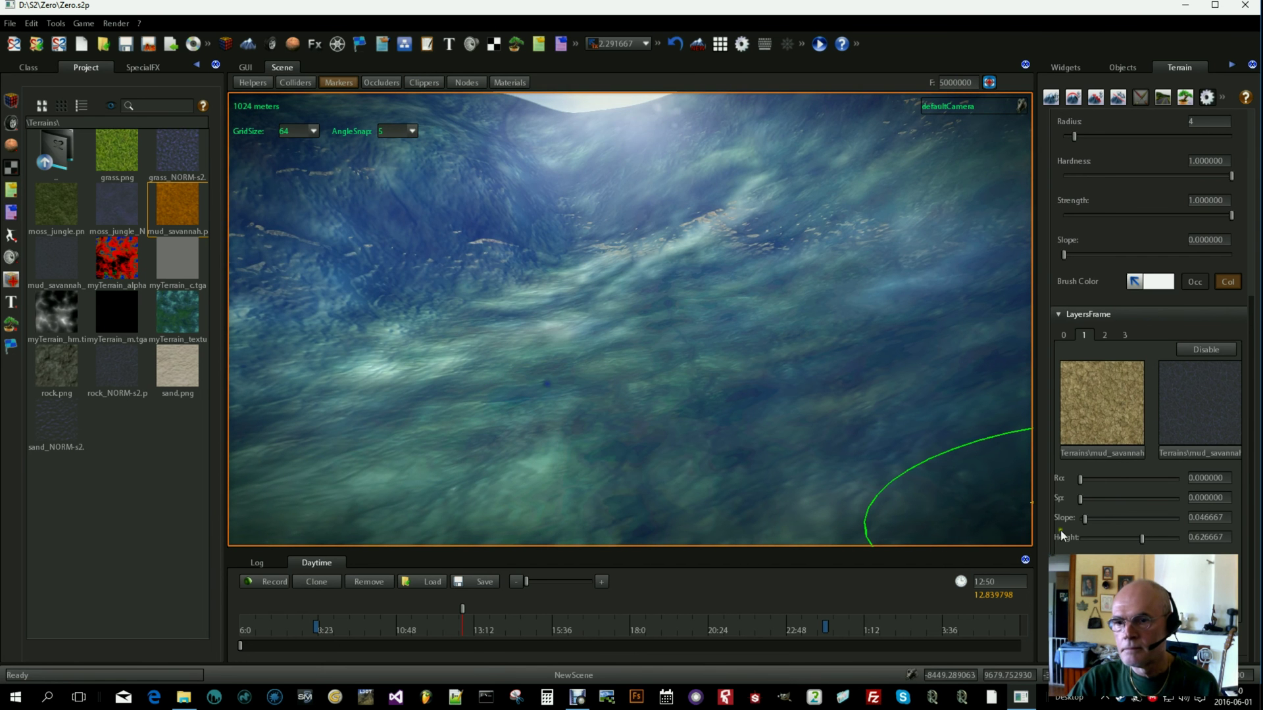
drag(1088, 520, 1082, 520)
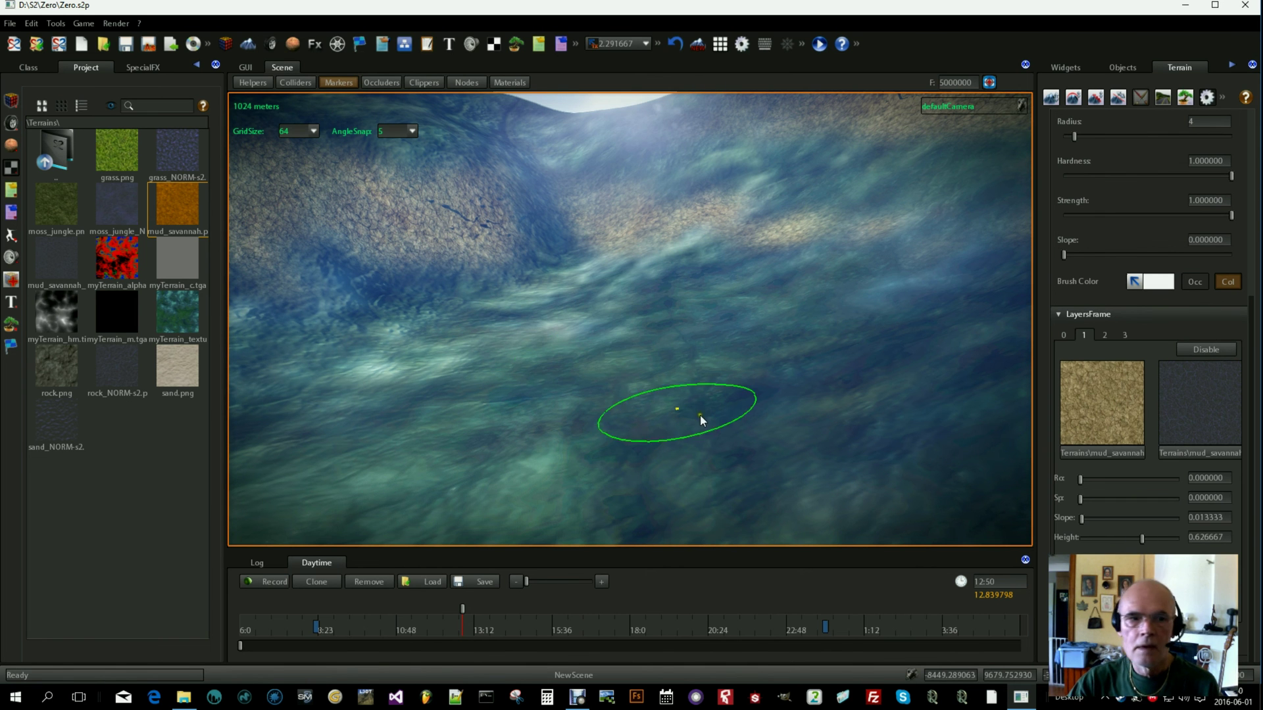
Assign the moss_jungle texture and moss_jungle_NORM normal map to layer 2.
click(1105, 337)
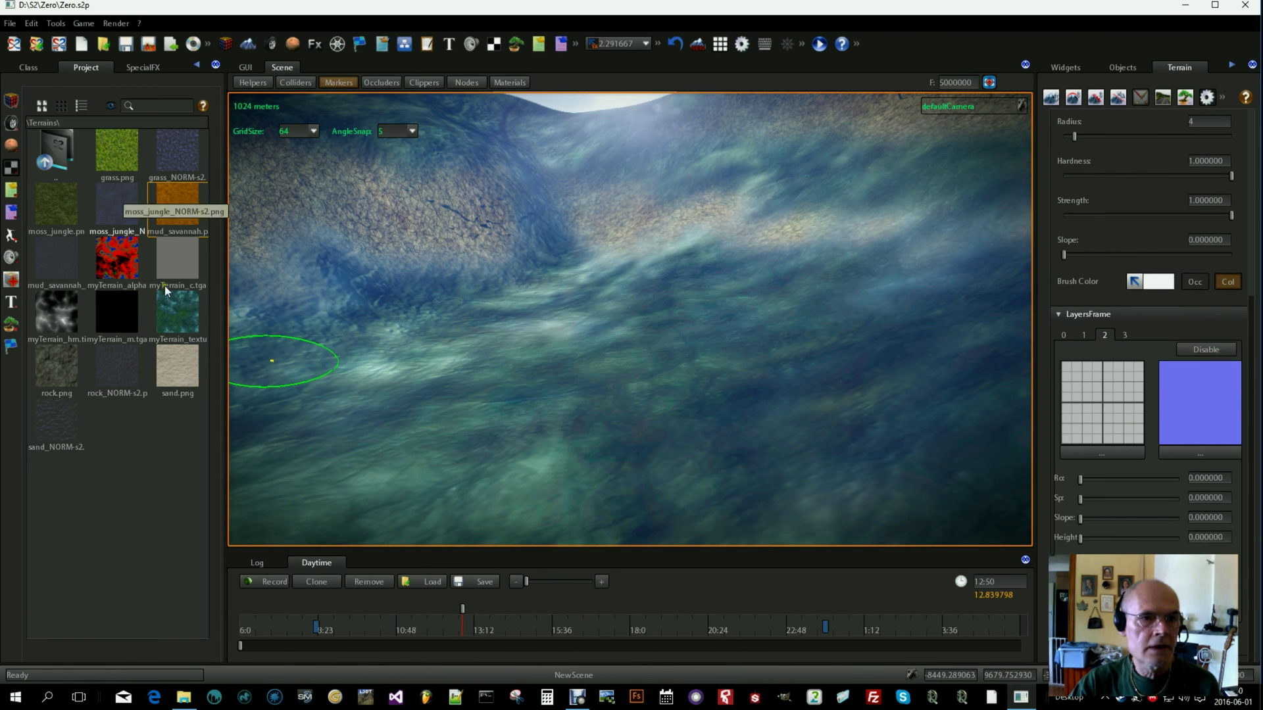
drag(49, 203, 1102, 402)
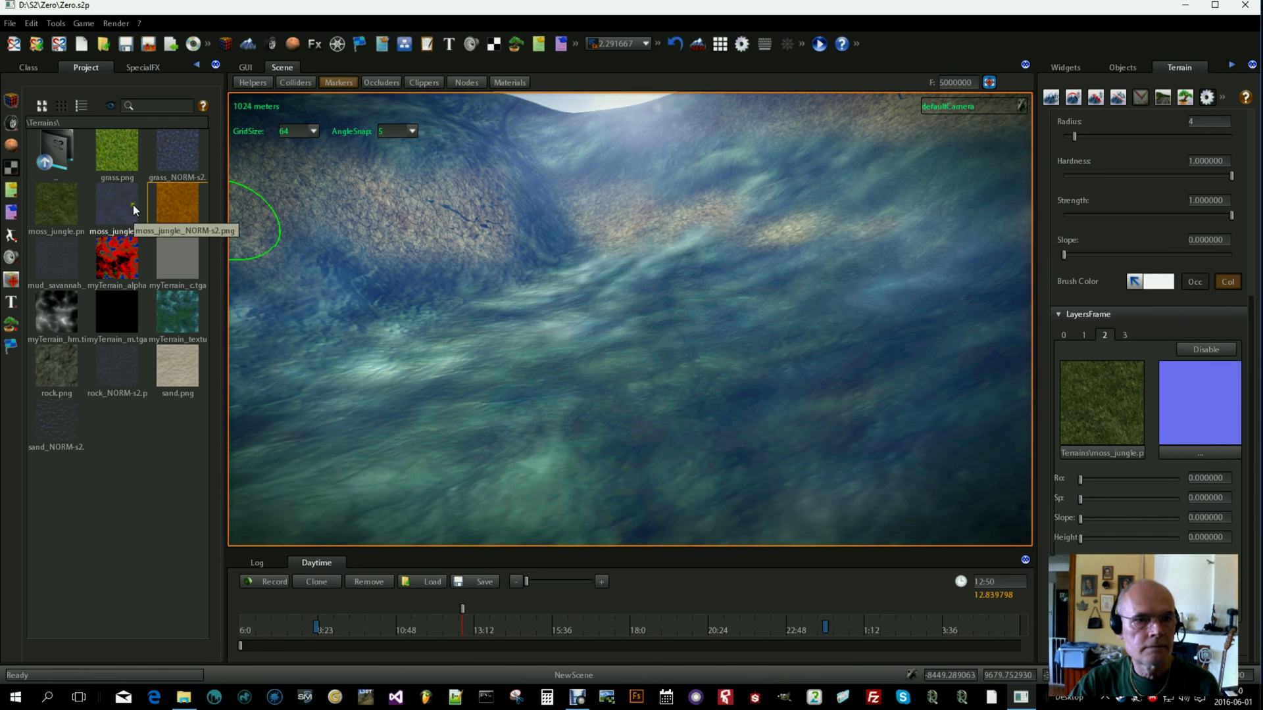
drag(126, 204, 1192, 408)
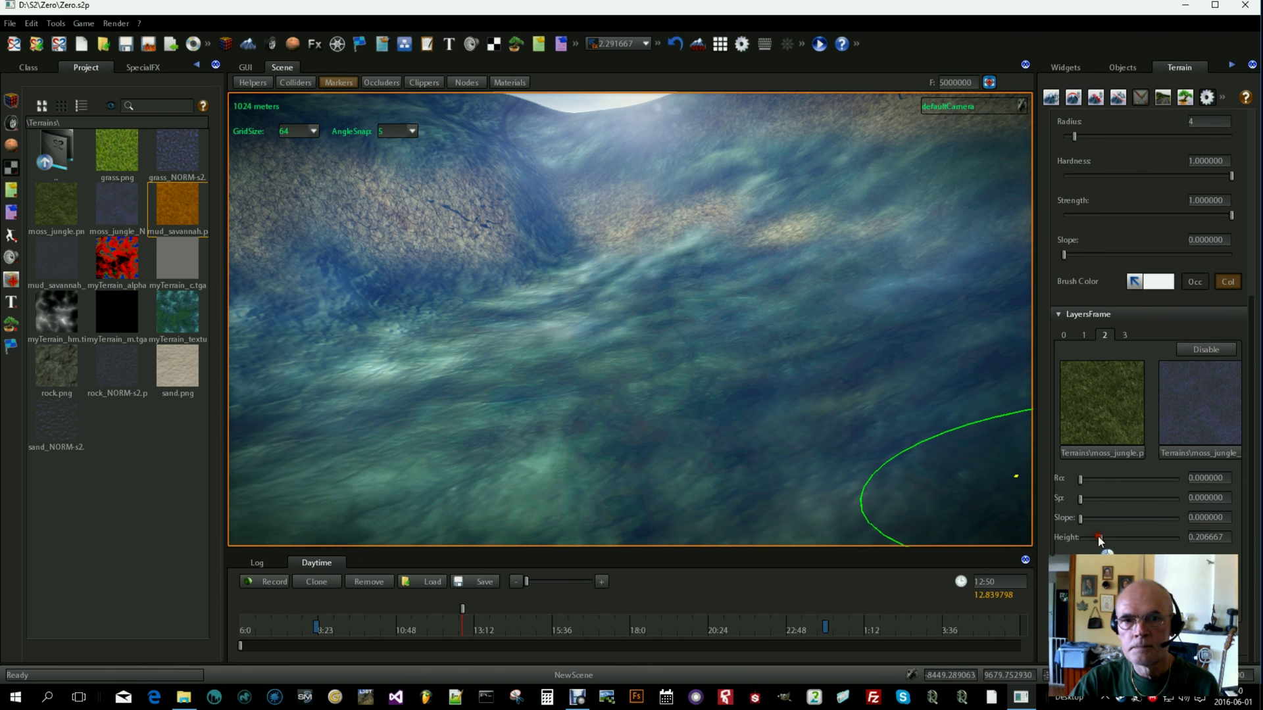
Blend the moss layer in with height 0.626667 and slope 0.026667.
drag(1129, 538, 1142, 537)
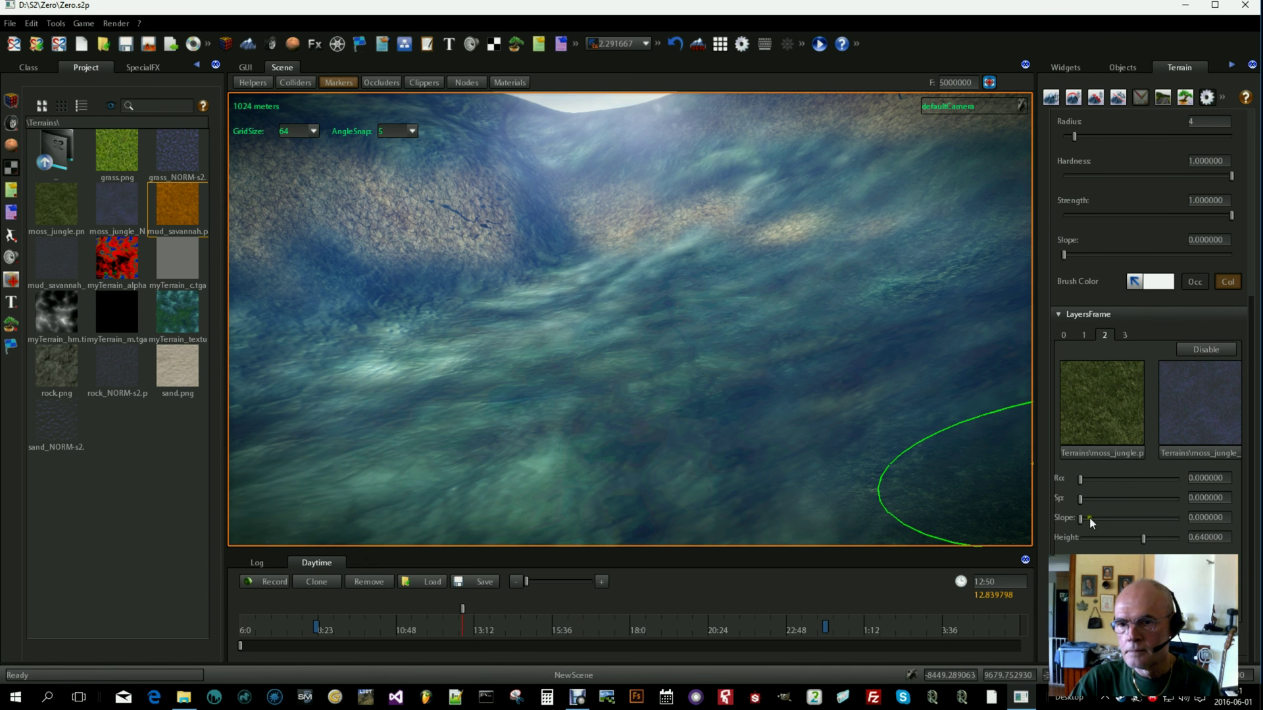
drag(1142, 539, 1087, 520)
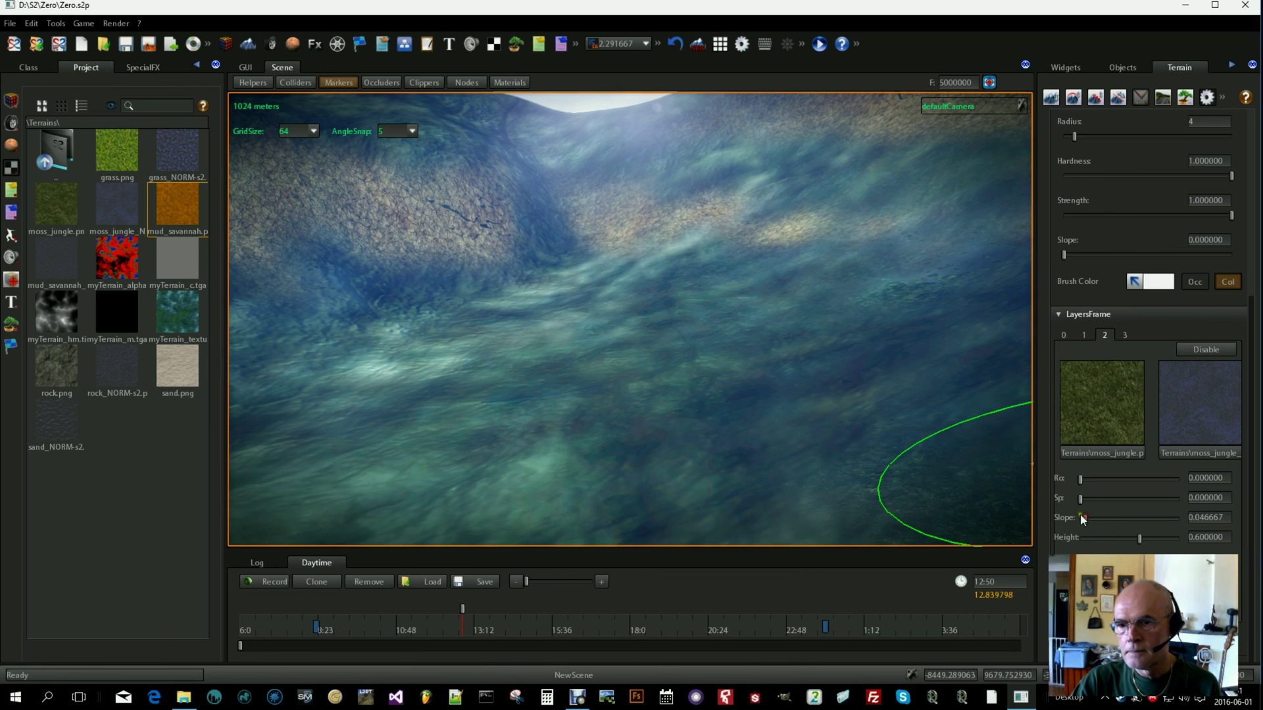
scroll(827, 441, up, 6)
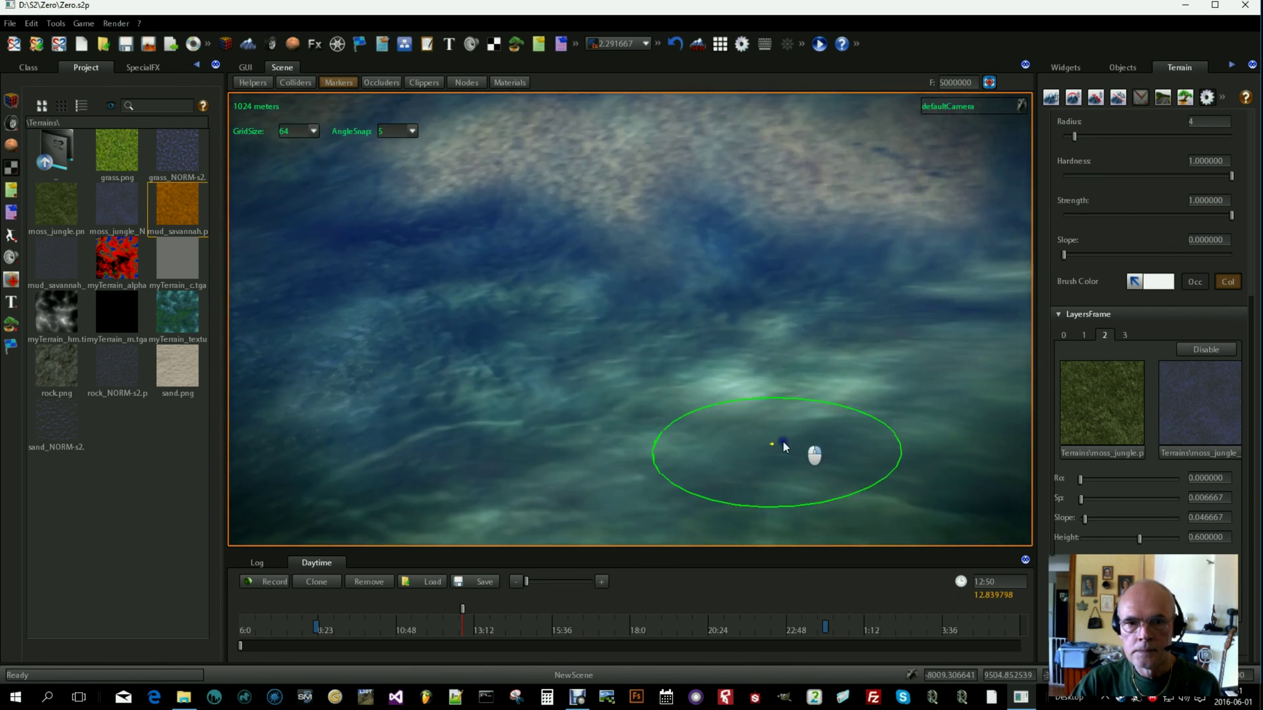
scroll(763, 444, up, 6)
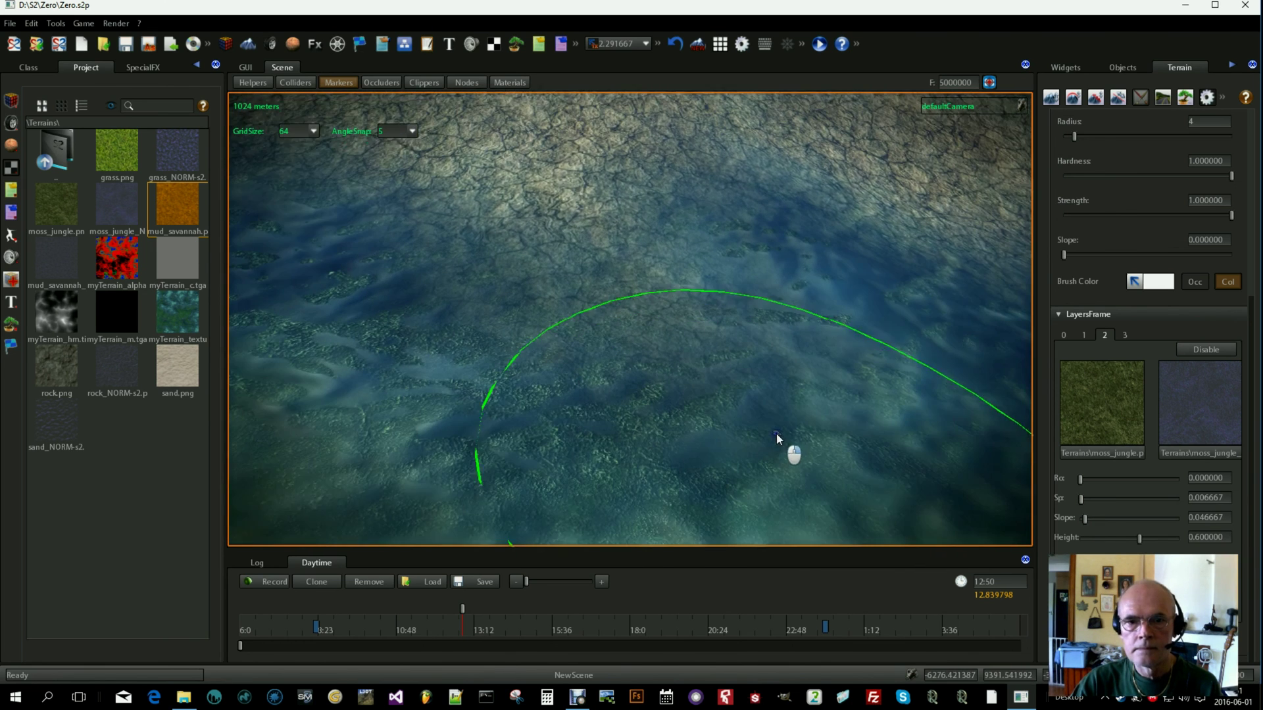
drag(1138, 539, 1087, 518)
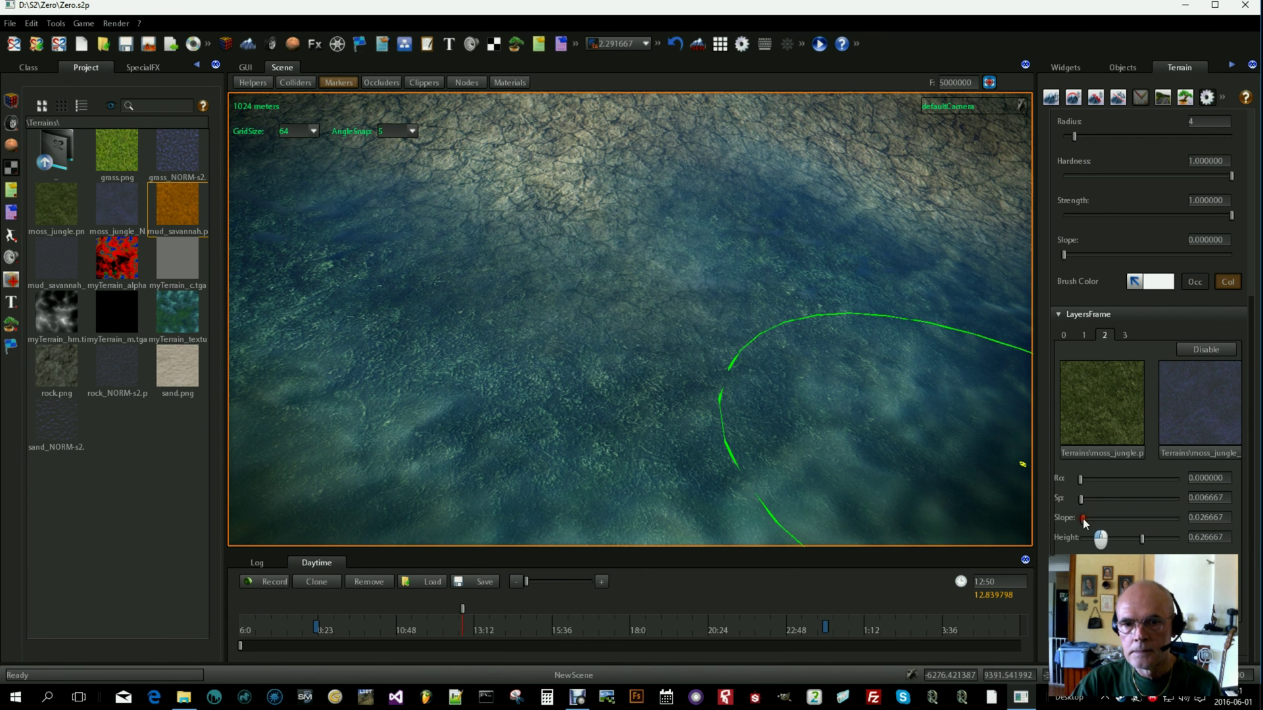
scroll(780, 412, up, 3)
scroll(791, 389, down, 3)
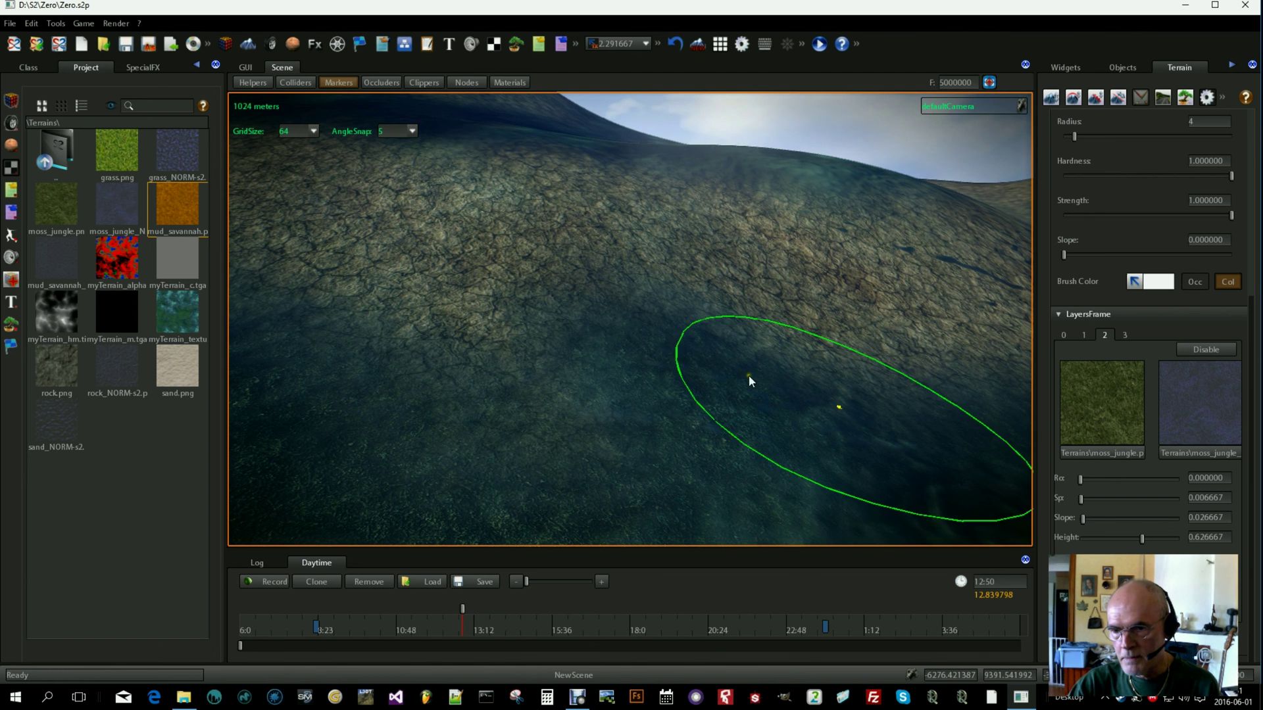
Bring up the desktop shortcuts list and fly the view toward the right mountain slope.
click(1119, 706)
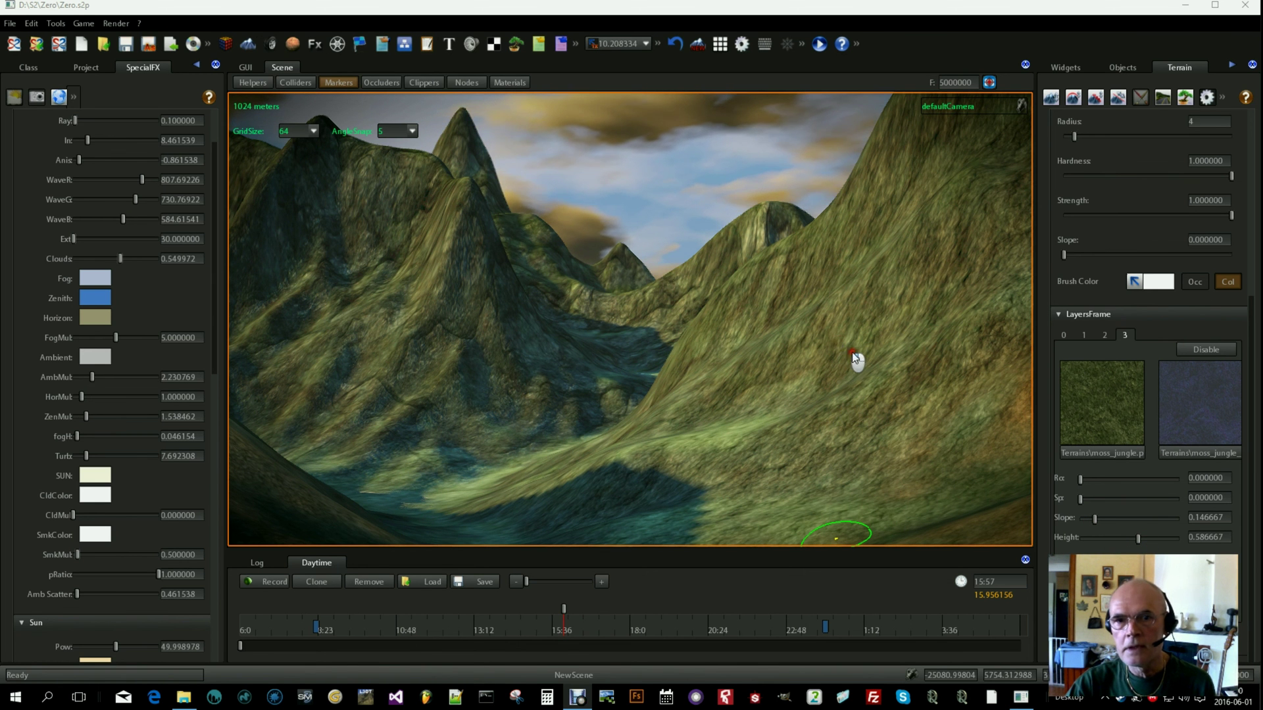
right_drag(859, 353, 756, 371)
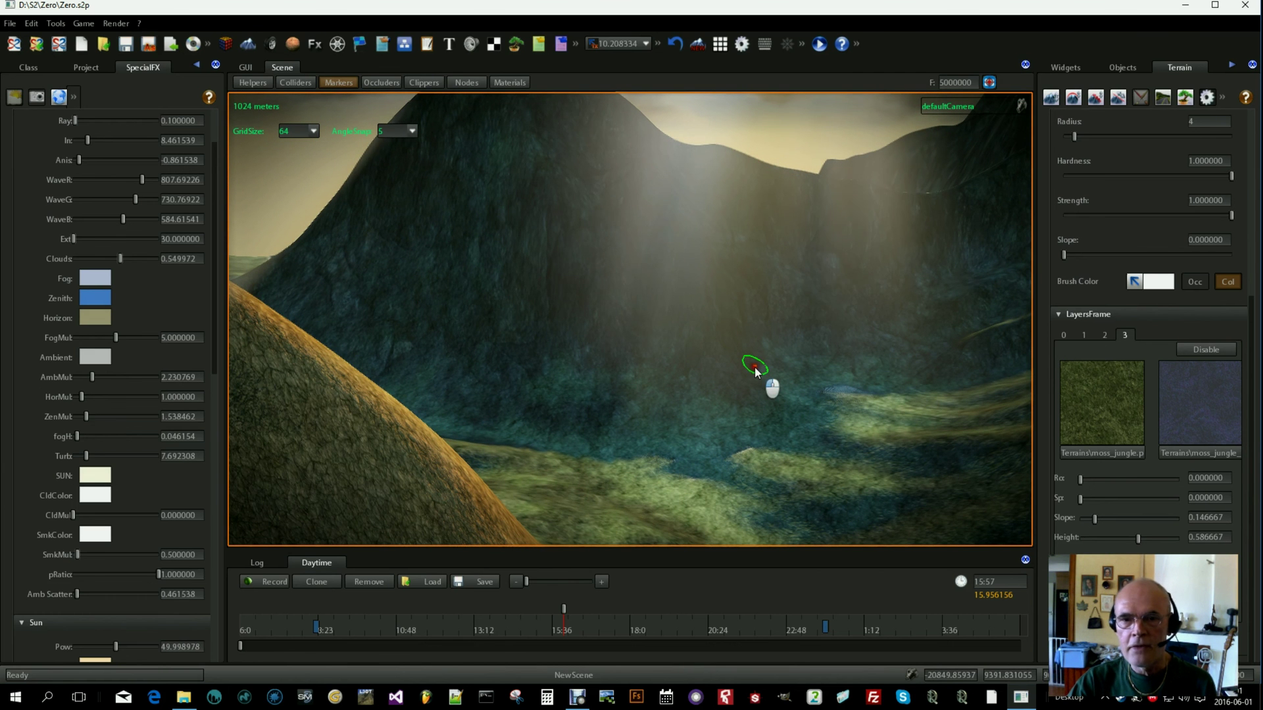